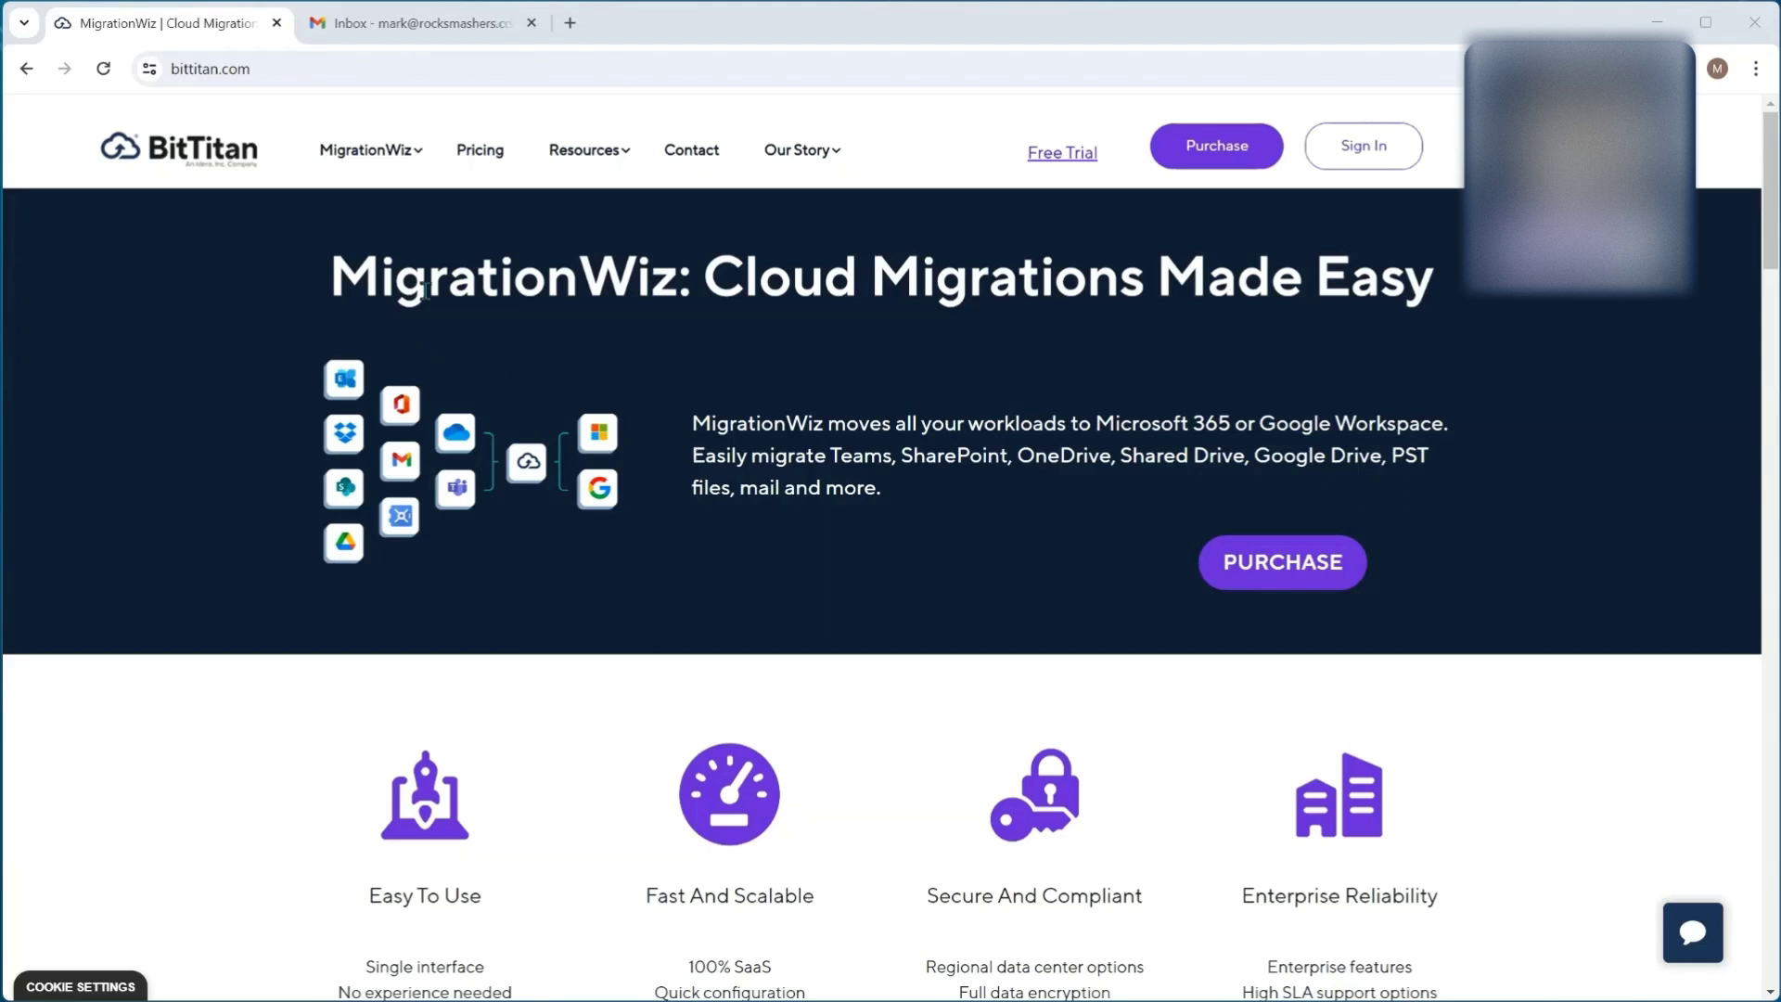
Step: Switch to the Gmail tab, glance at Starred, and return to the source account's inbox
{"action": "left_click", "coordinate": [390, 23]}
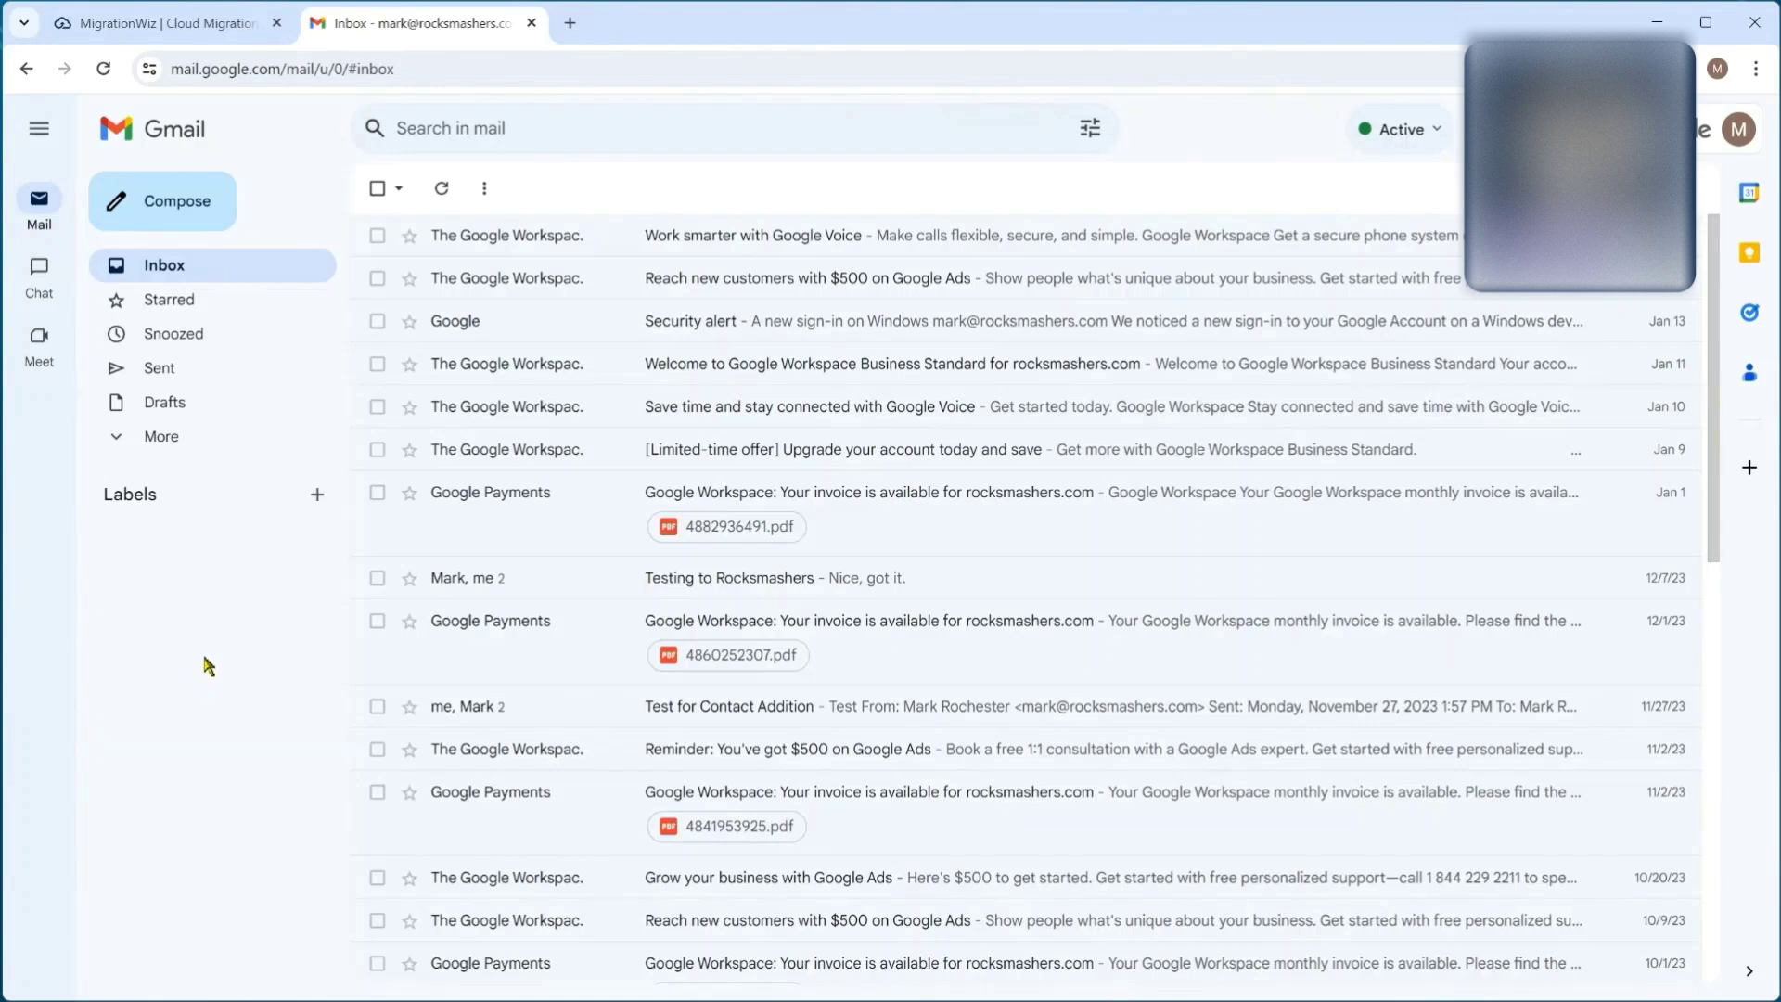
{"action": "left_click", "coordinate": [214, 299]}
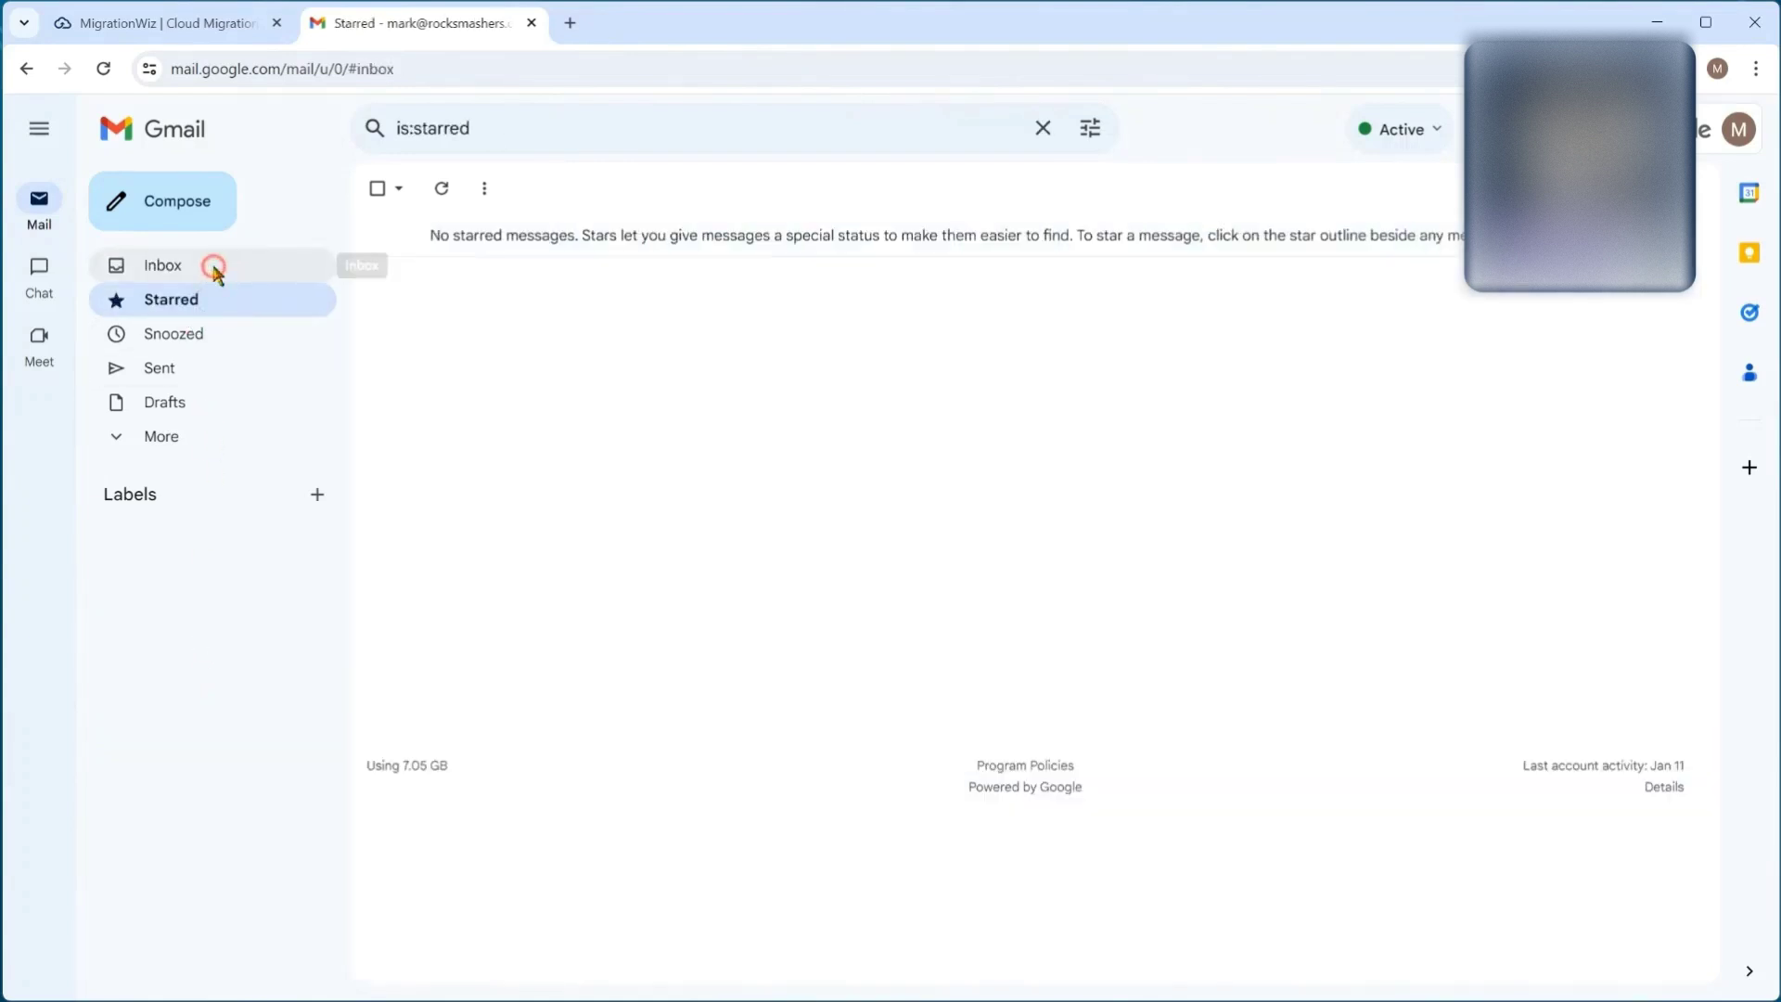
{"action": "left_click", "coordinate": [214, 268]}
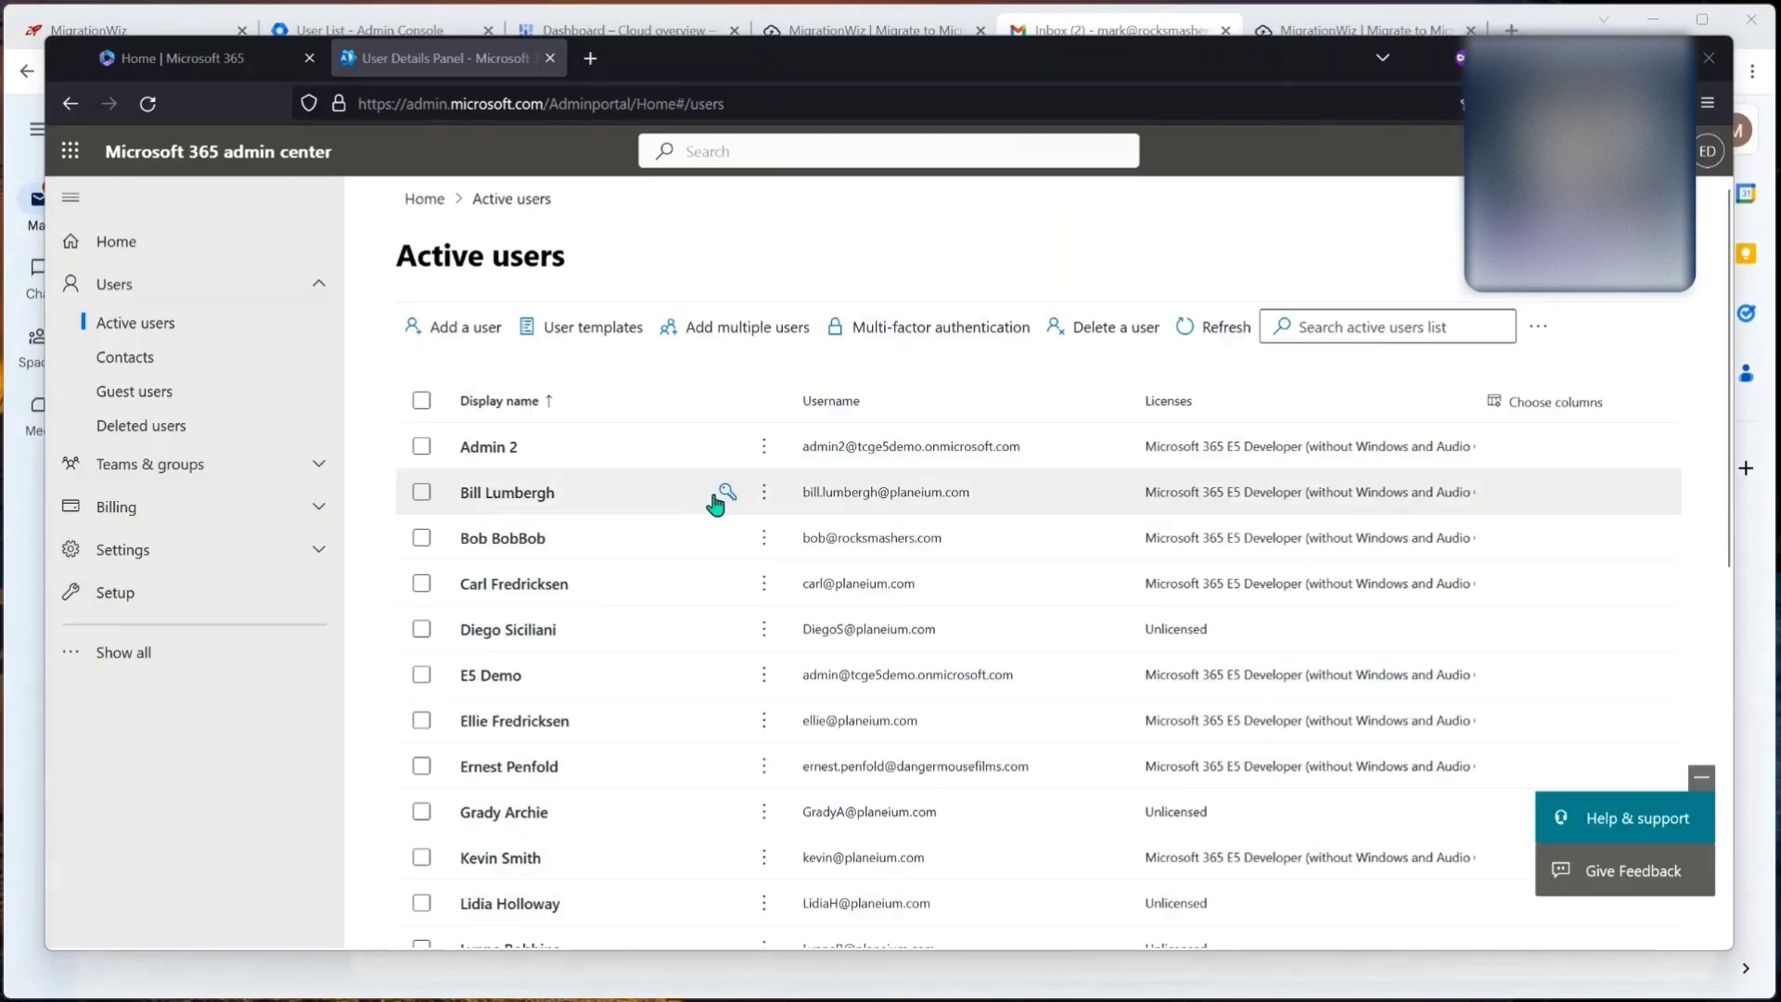
{"action": "scroll", "coordinate": [692, 509], "scroll_direction": "down", "scroll_amount": 5}
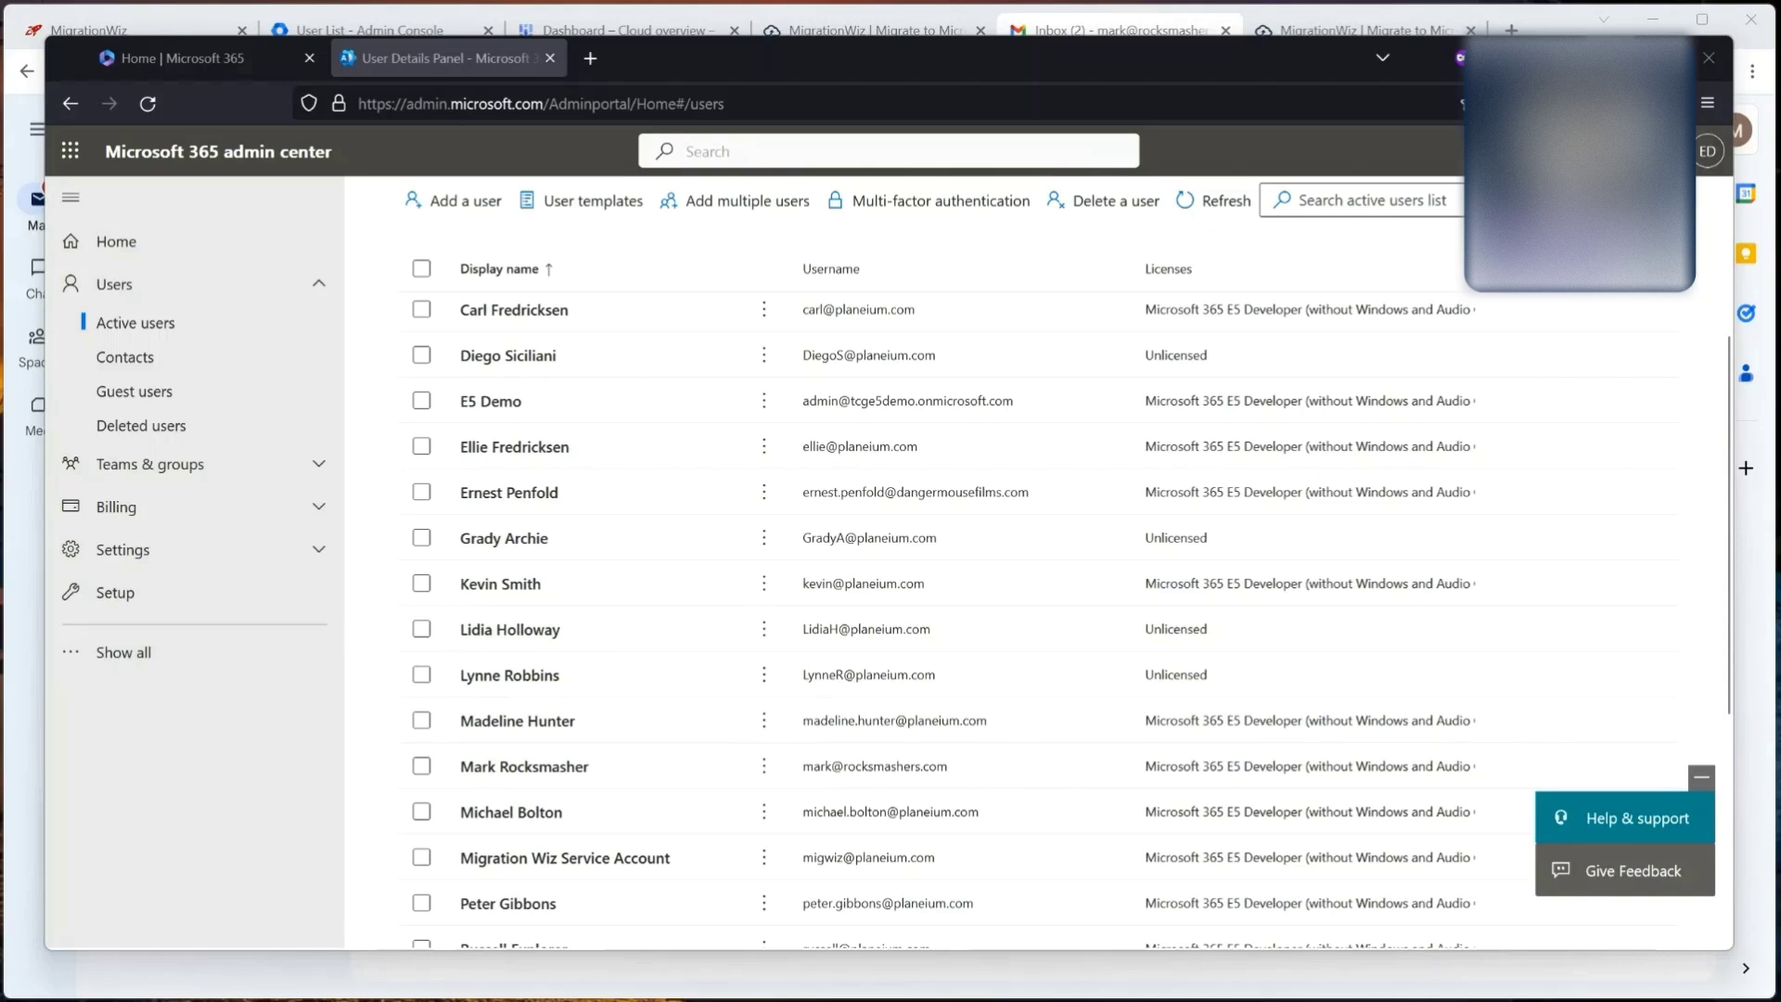
Step: Use Alt+Tab to bring the Gmail inbox back in front of the Microsoft 365 admin center
{"action": "key", "text": "alt+Tab"}
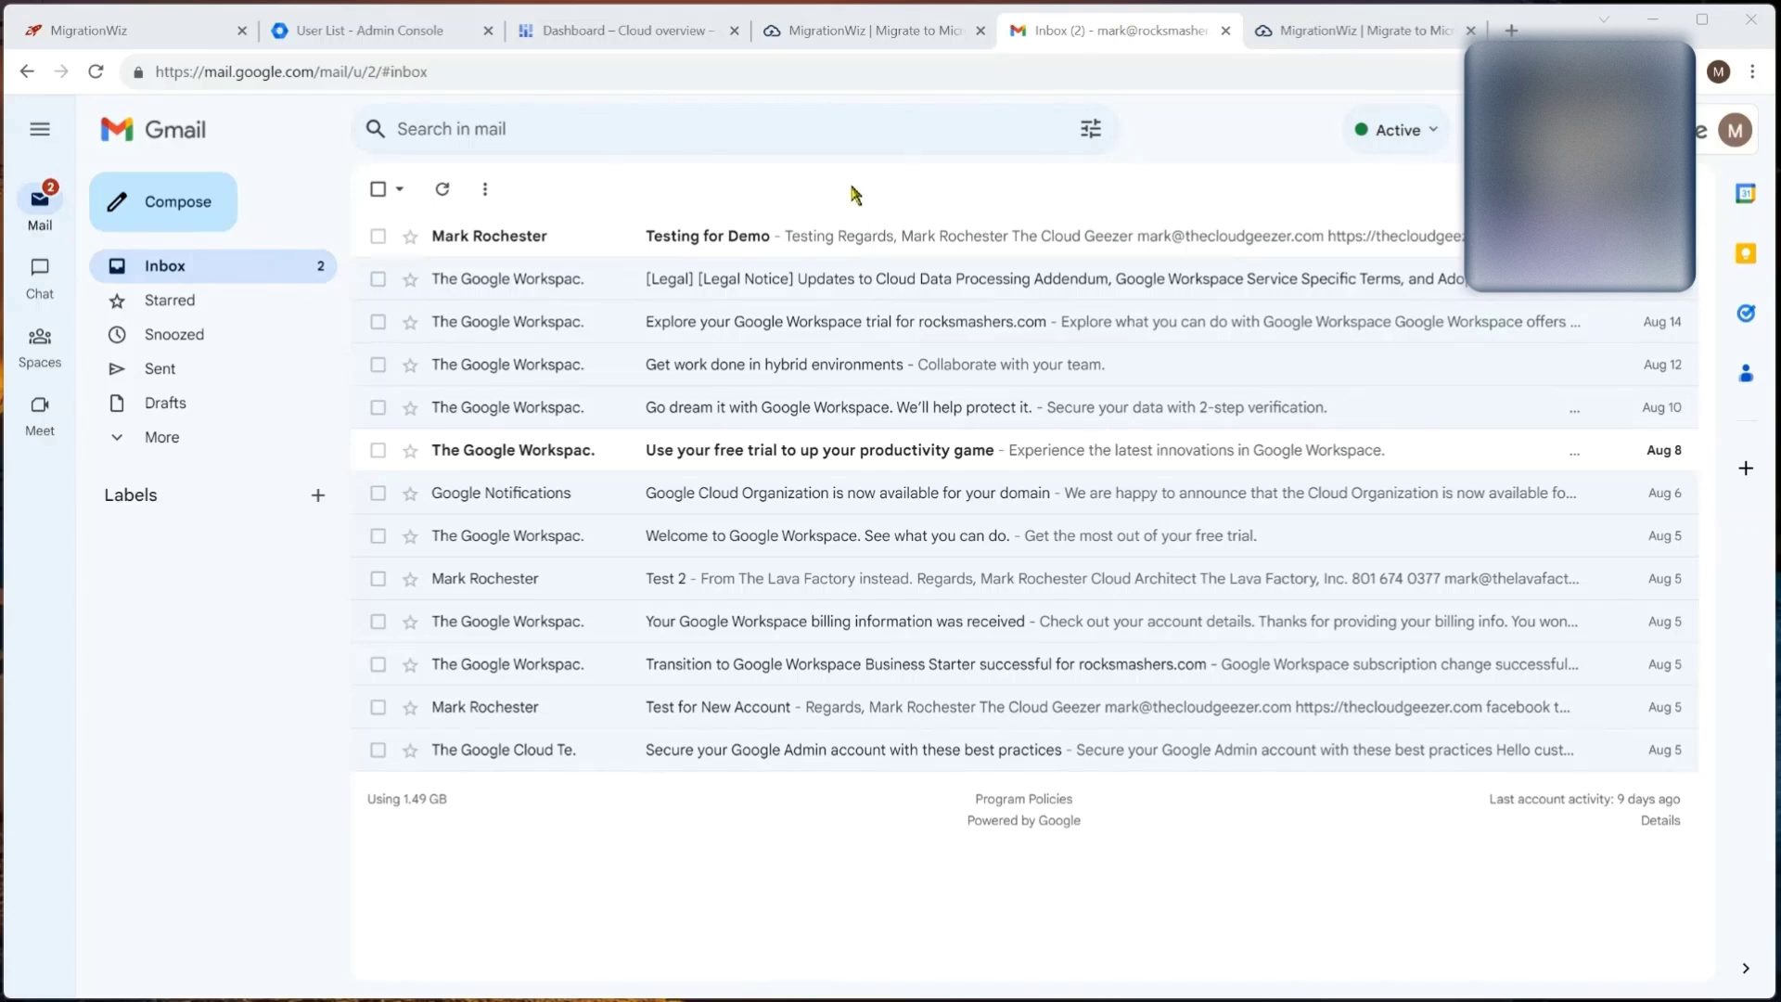
Step: Move from Gmail to MigrationWiz's Create Project page listing project types
{"action": "left_click", "coordinate": [902, 31]}
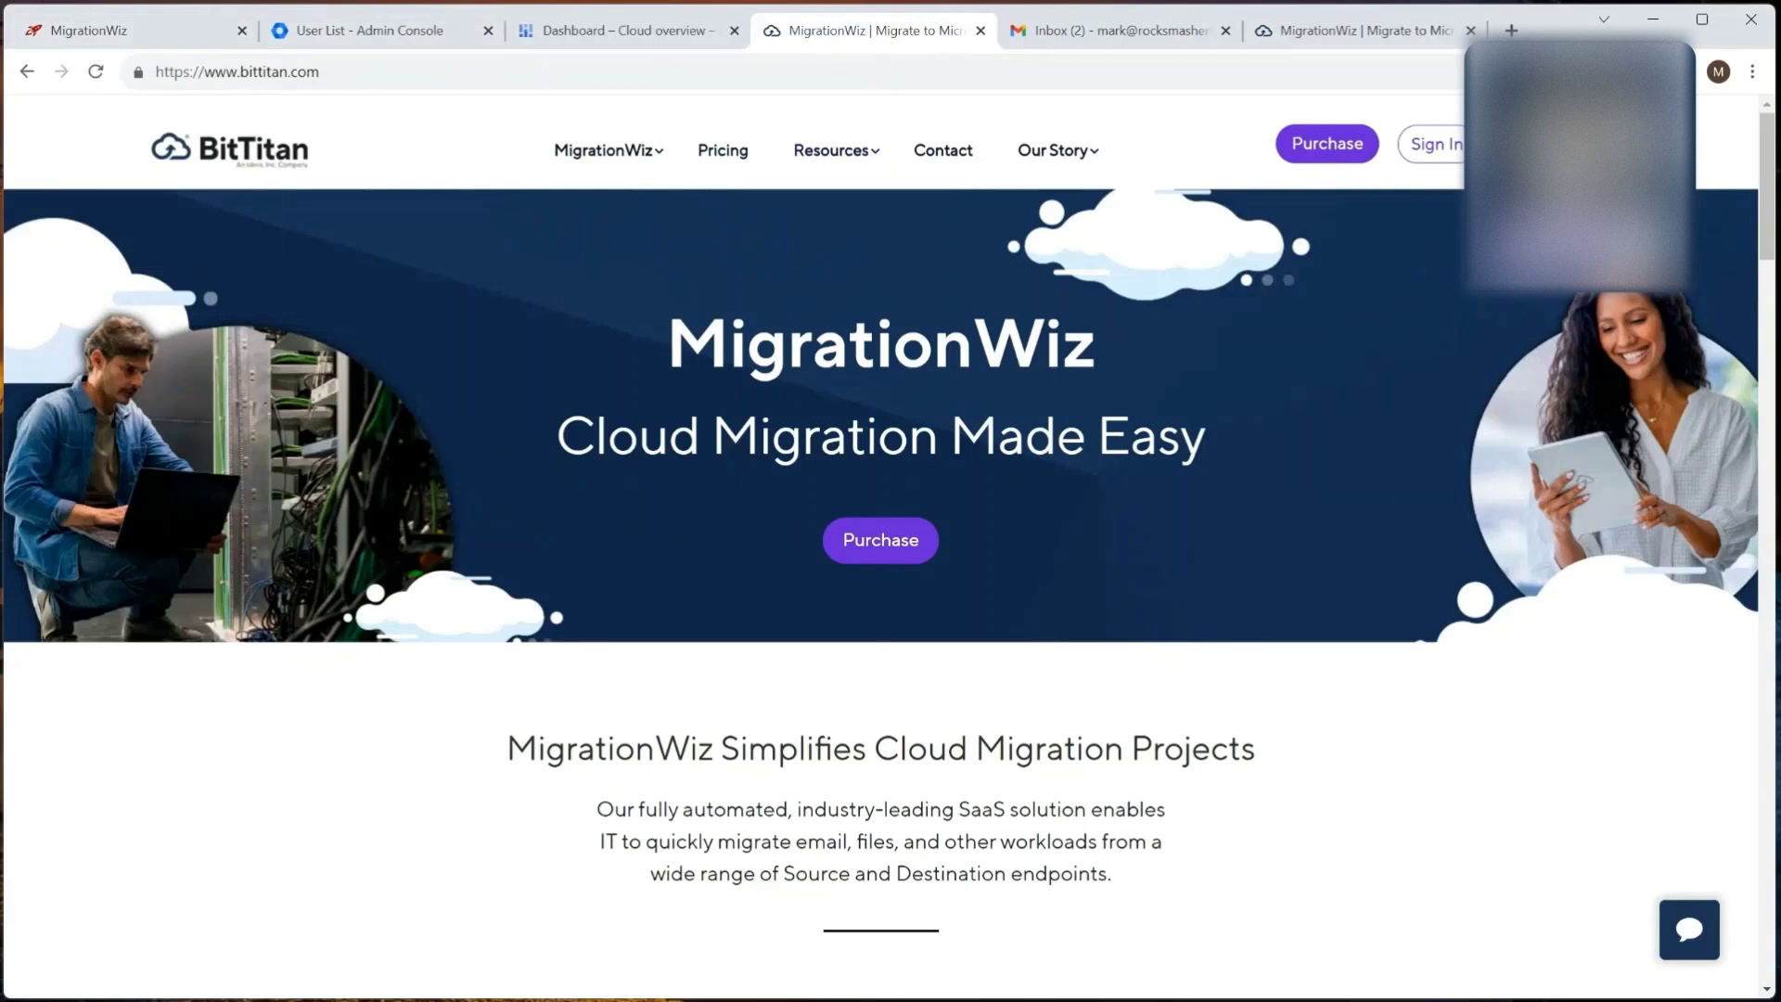
{"action": "key", "text": "ctrl+1"}
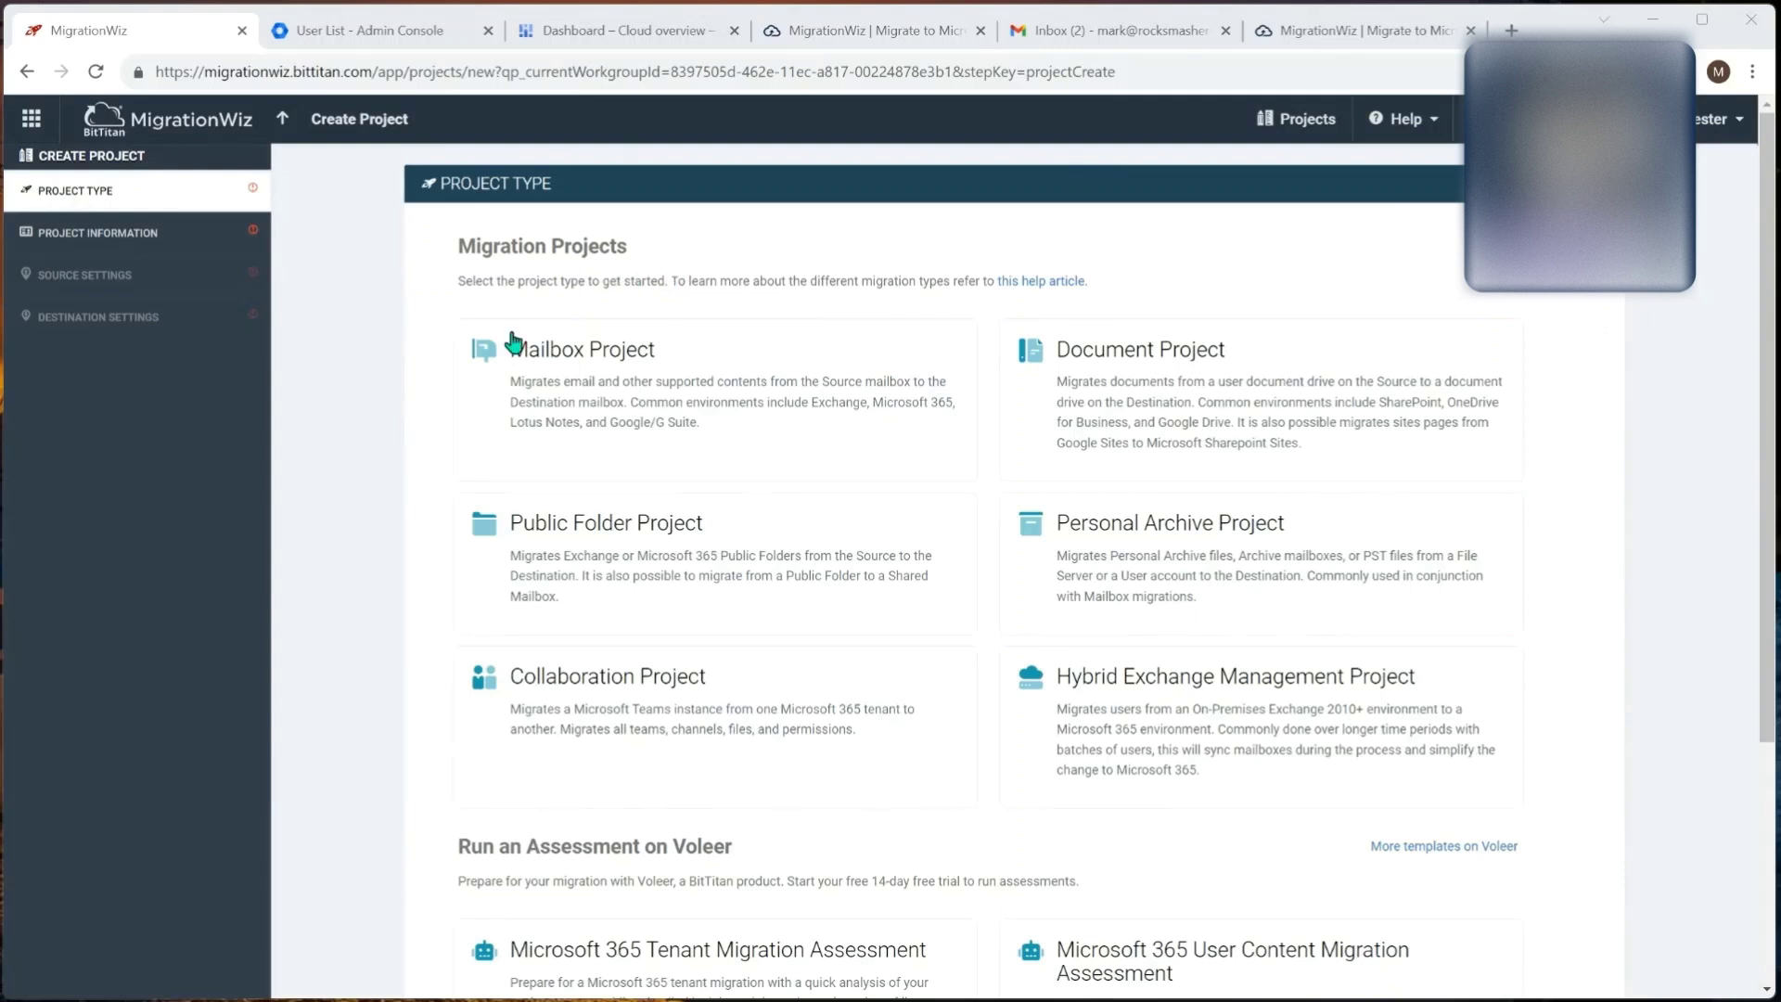
Step: Create Mailbox Project 'Rocksmashers Email' with new customer rocksmashers.com / Rocksmashers, then continue to Source Settings
{"action": "left_click", "coordinate": [718, 381]}
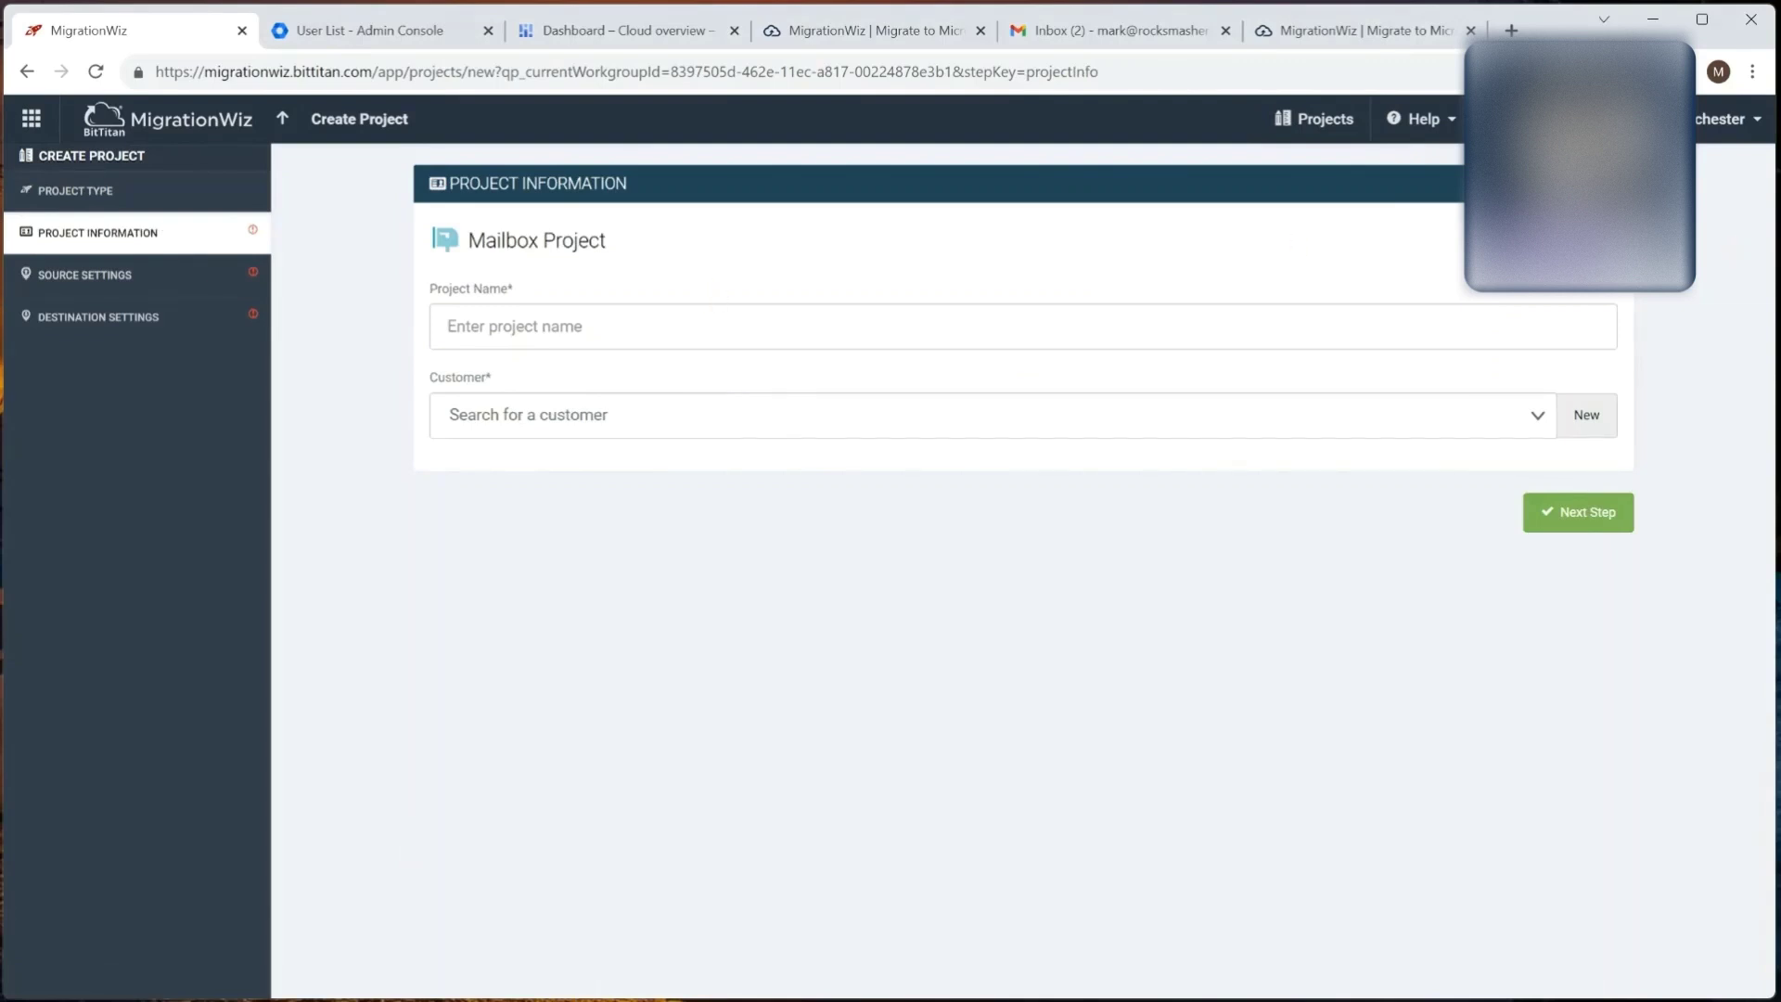
{"action": "type", "text": "Rocksmashers Email"}
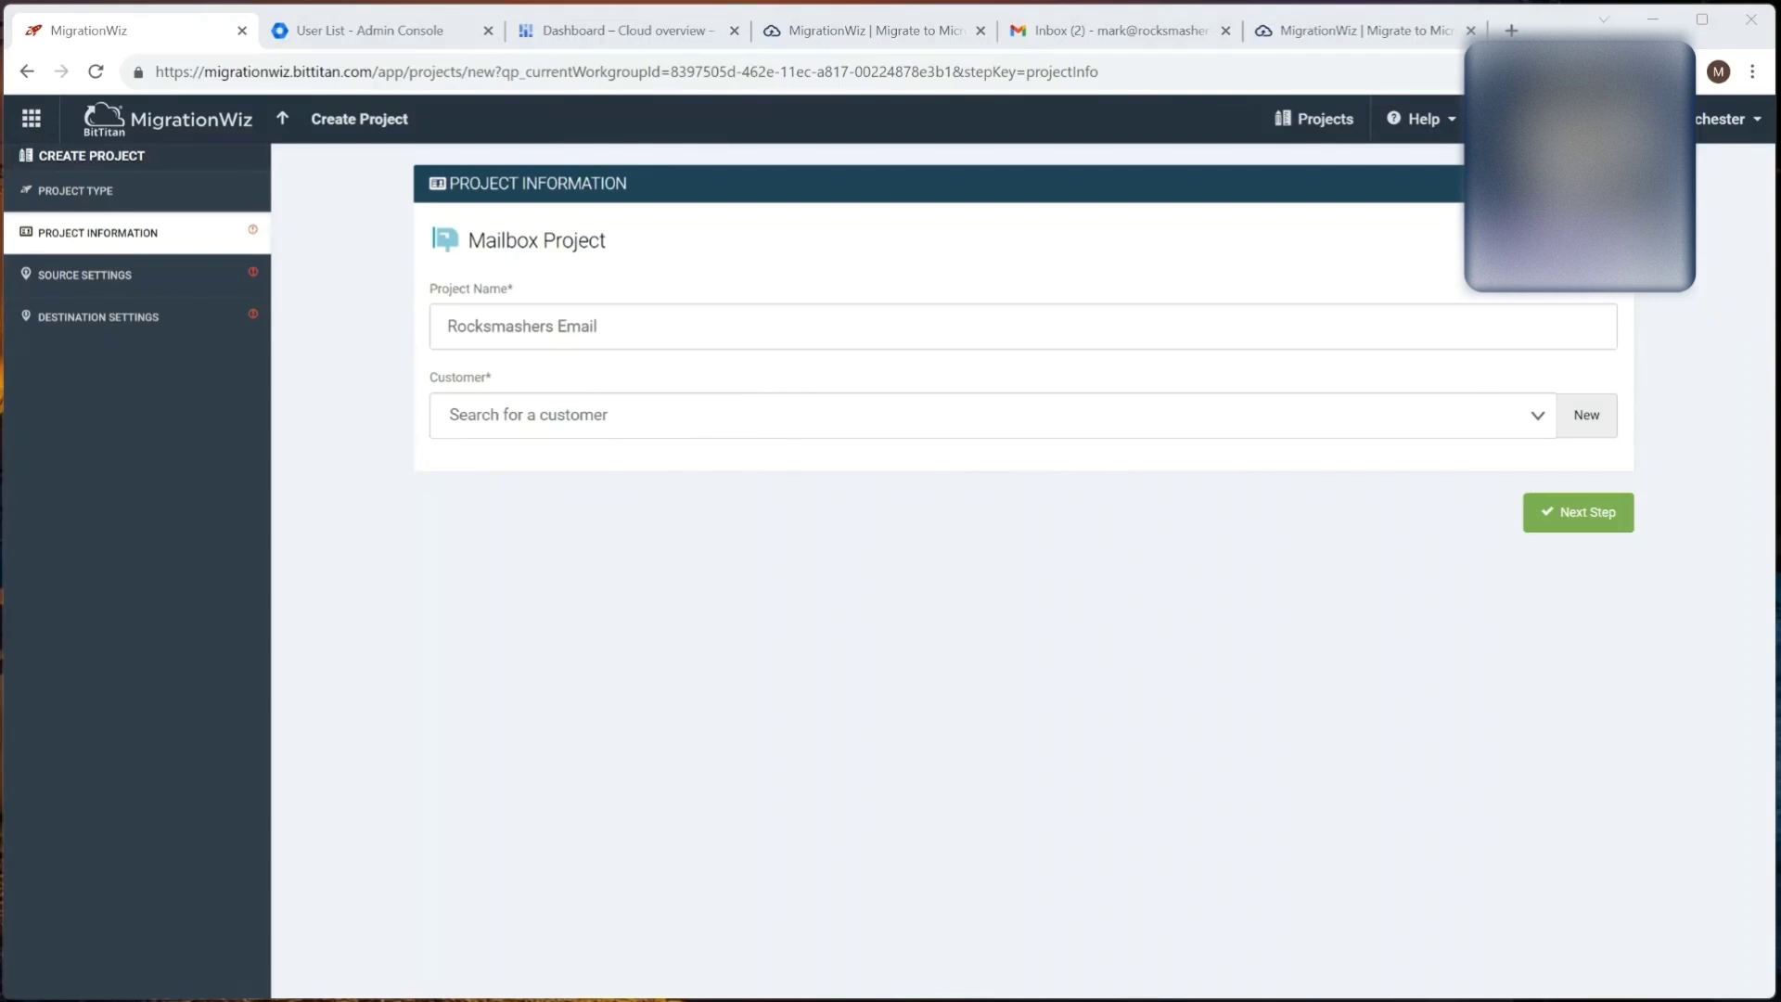
{"action": "left_click", "coordinate": [1588, 419]}
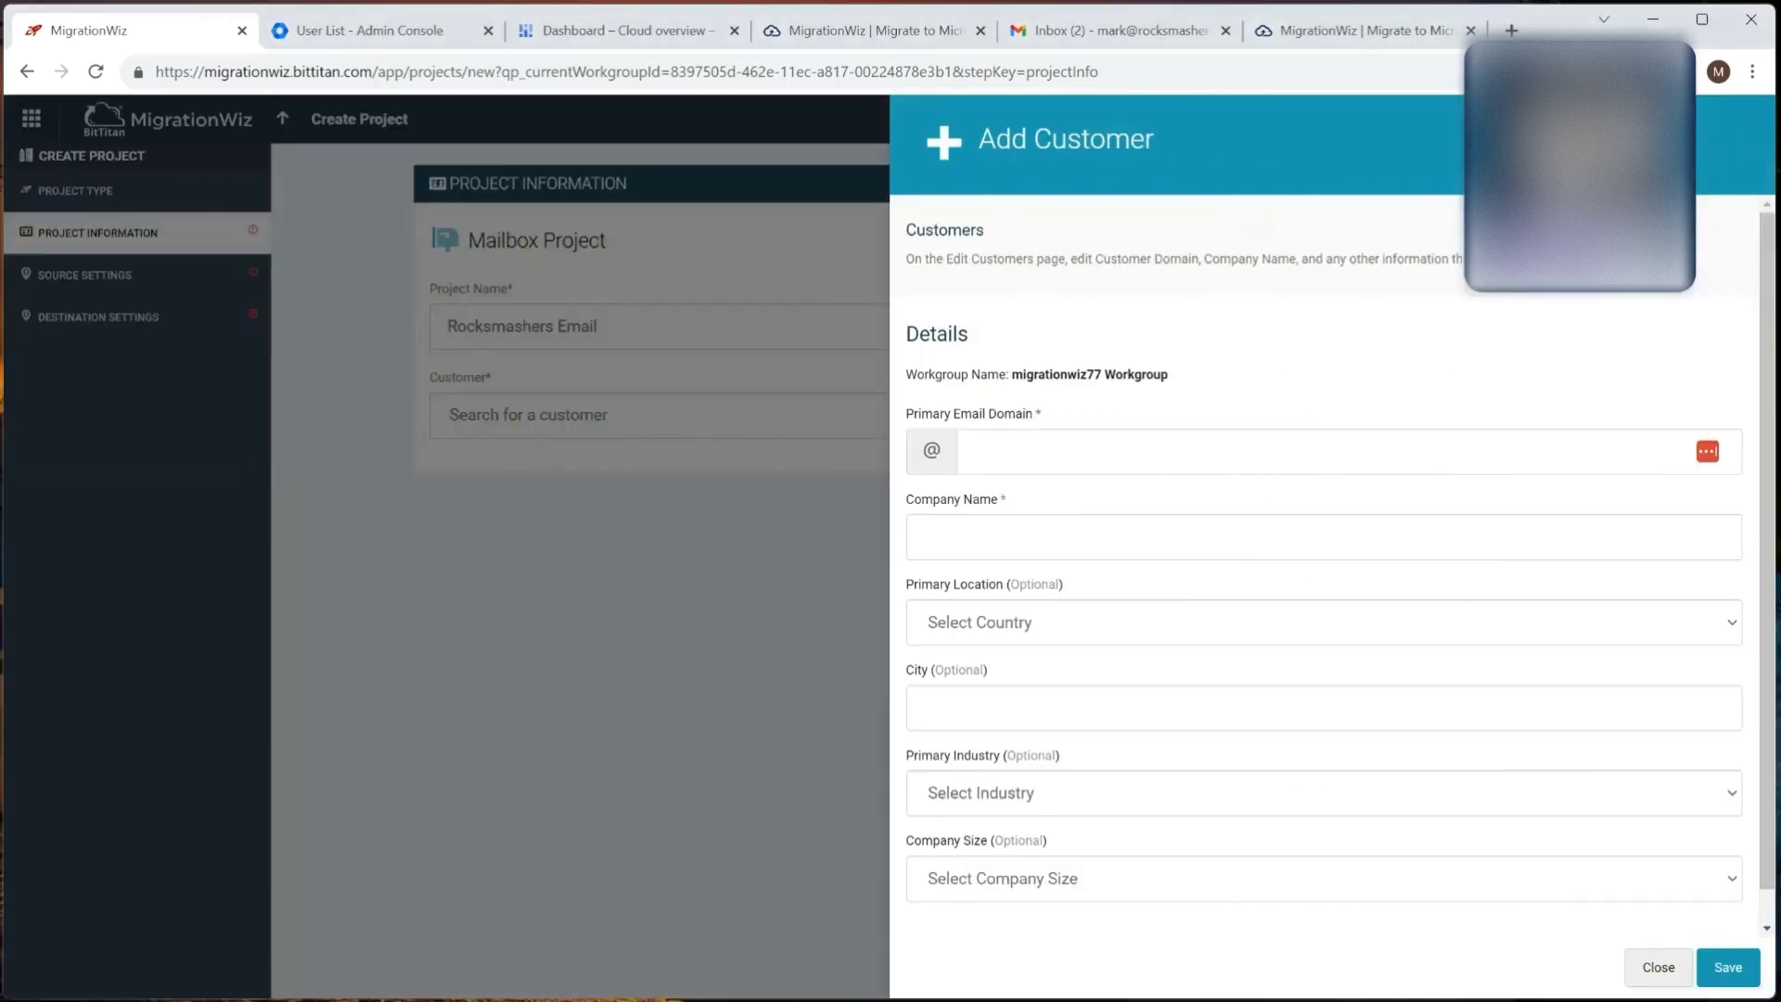
{"action": "type", "text": "rocksmashers.com"}
{"action": "key", "text": "Tab"}
{"action": "type", "text": "Rocksmashers"}
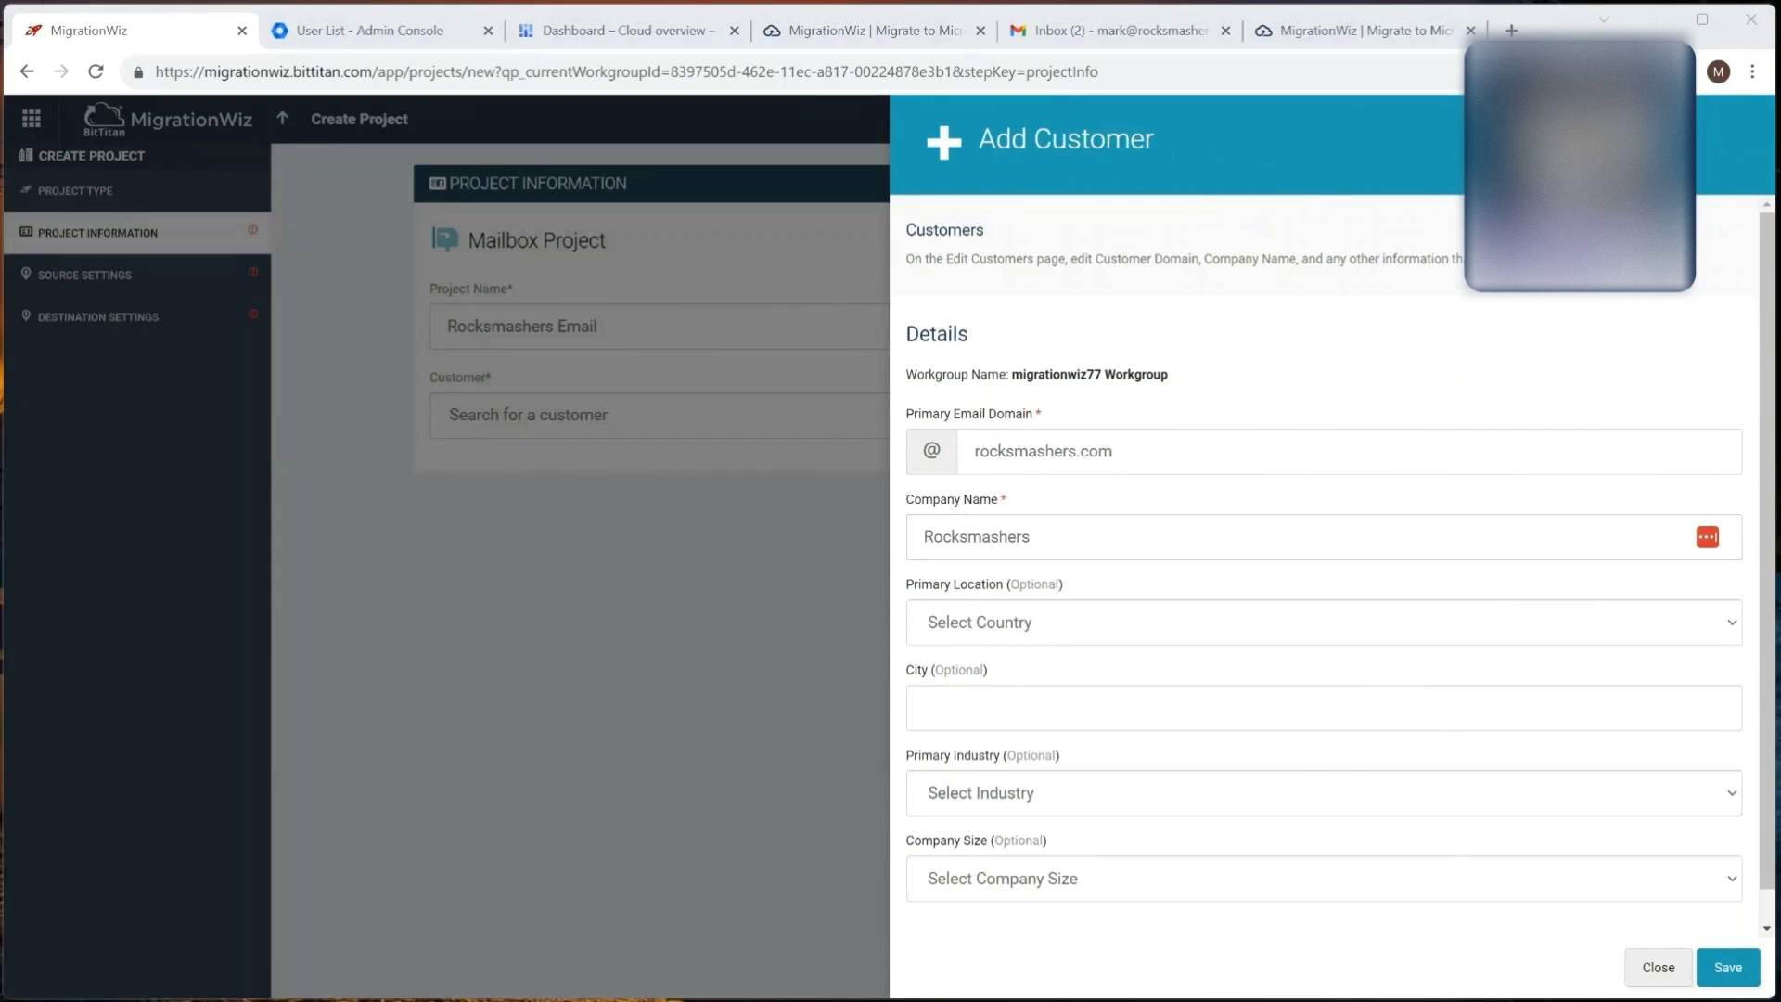
{"action": "left_click", "coordinate": [1725, 967]}
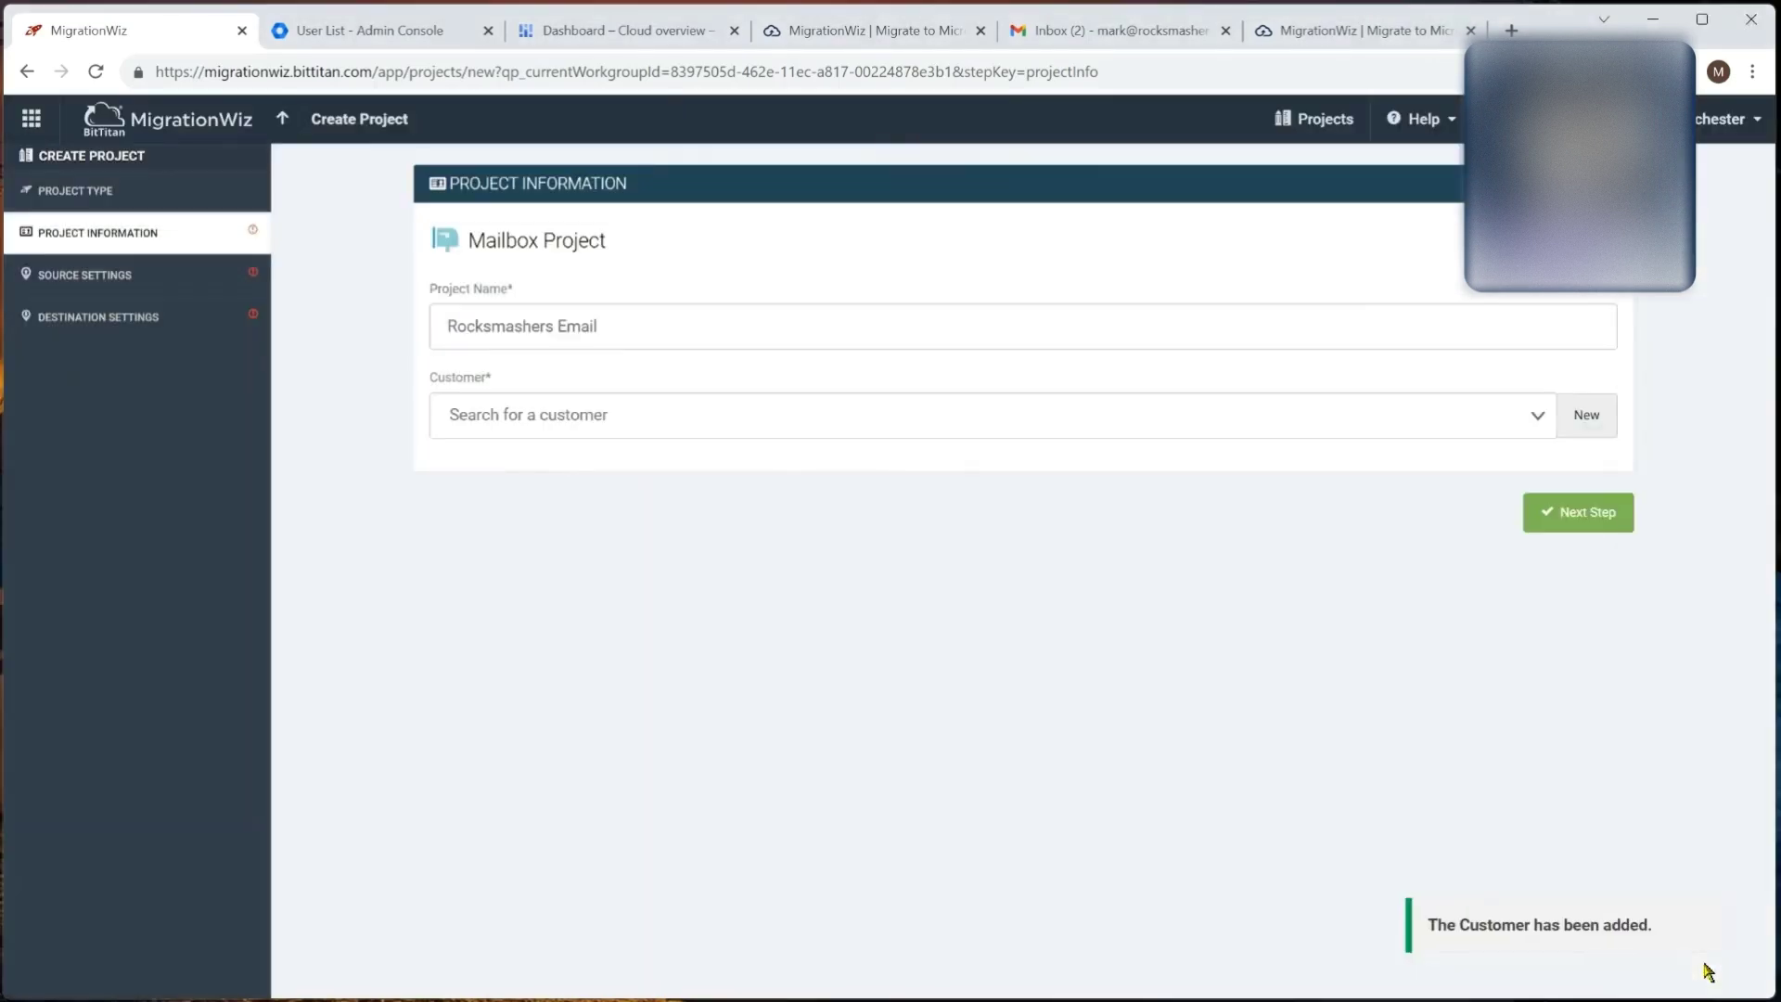
{"action": "left_click", "coordinate": [1580, 515]}
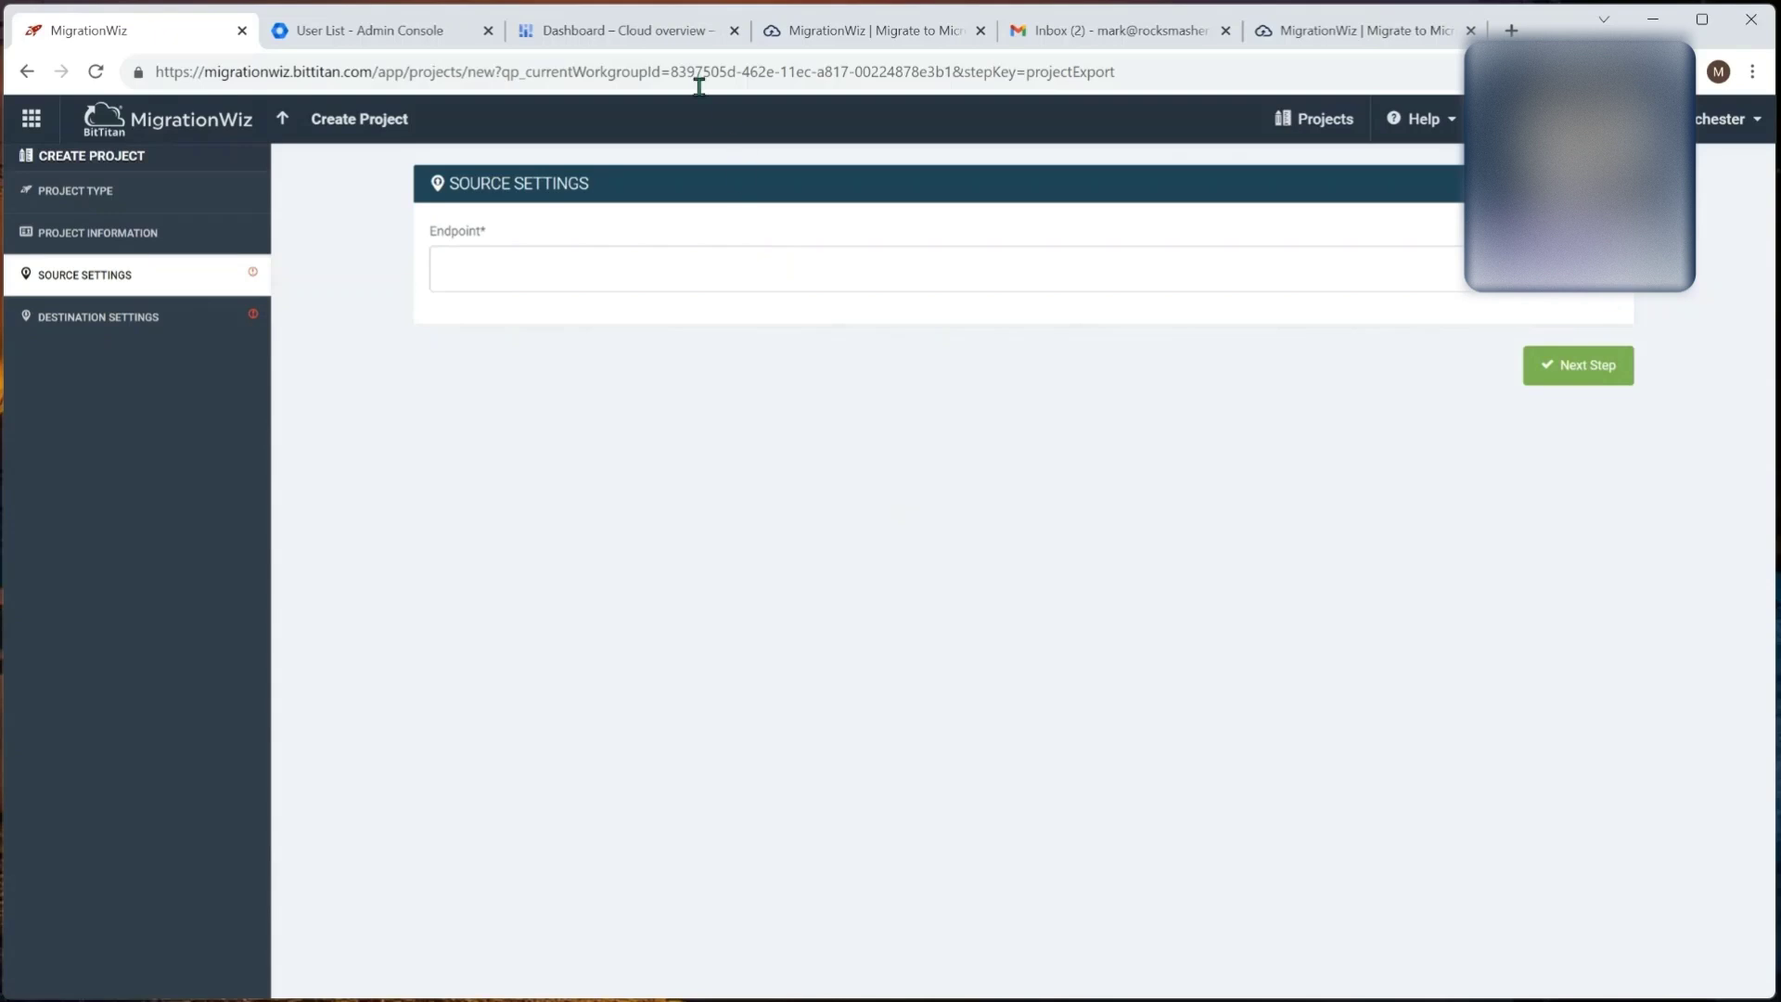
Step: Switch to the Google Cloud console dashboard tab for rocksmashers.com
{"action": "left_click", "coordinate": [634, 30]}
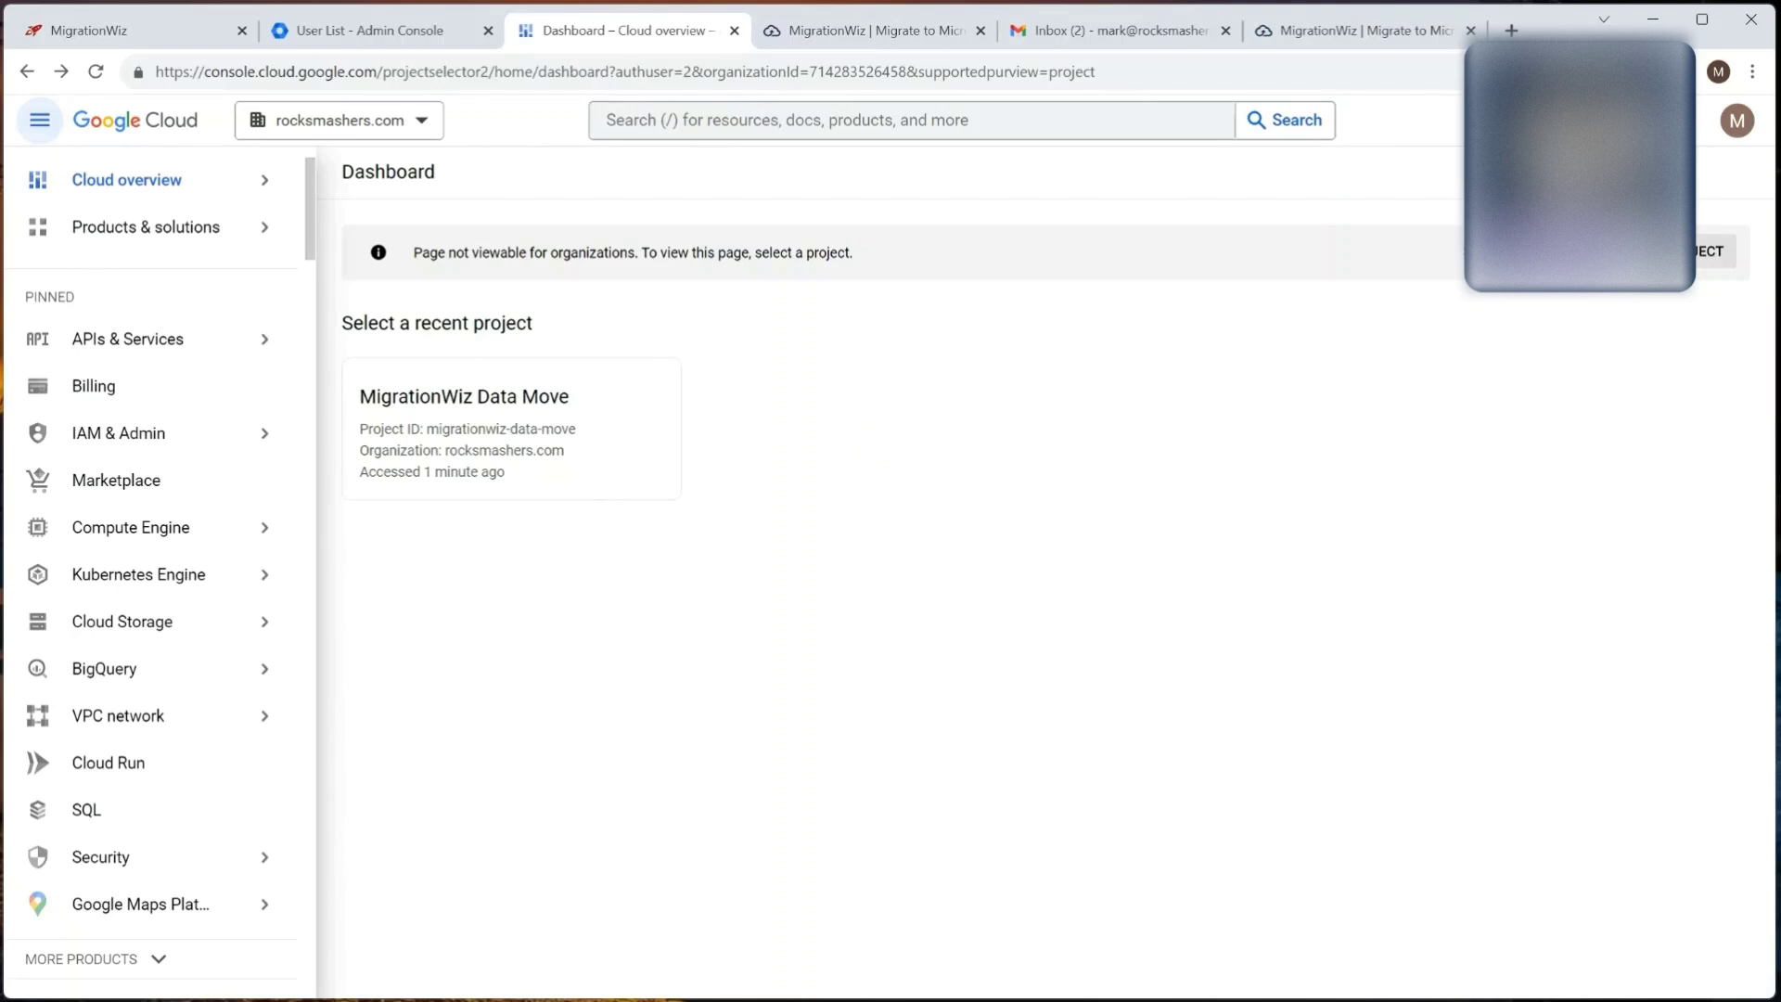
Step: Create a new Google Cloud project named 'Migration Wiz Email Move'
{"action": "left_click", "coordinate": [1670, 252]}
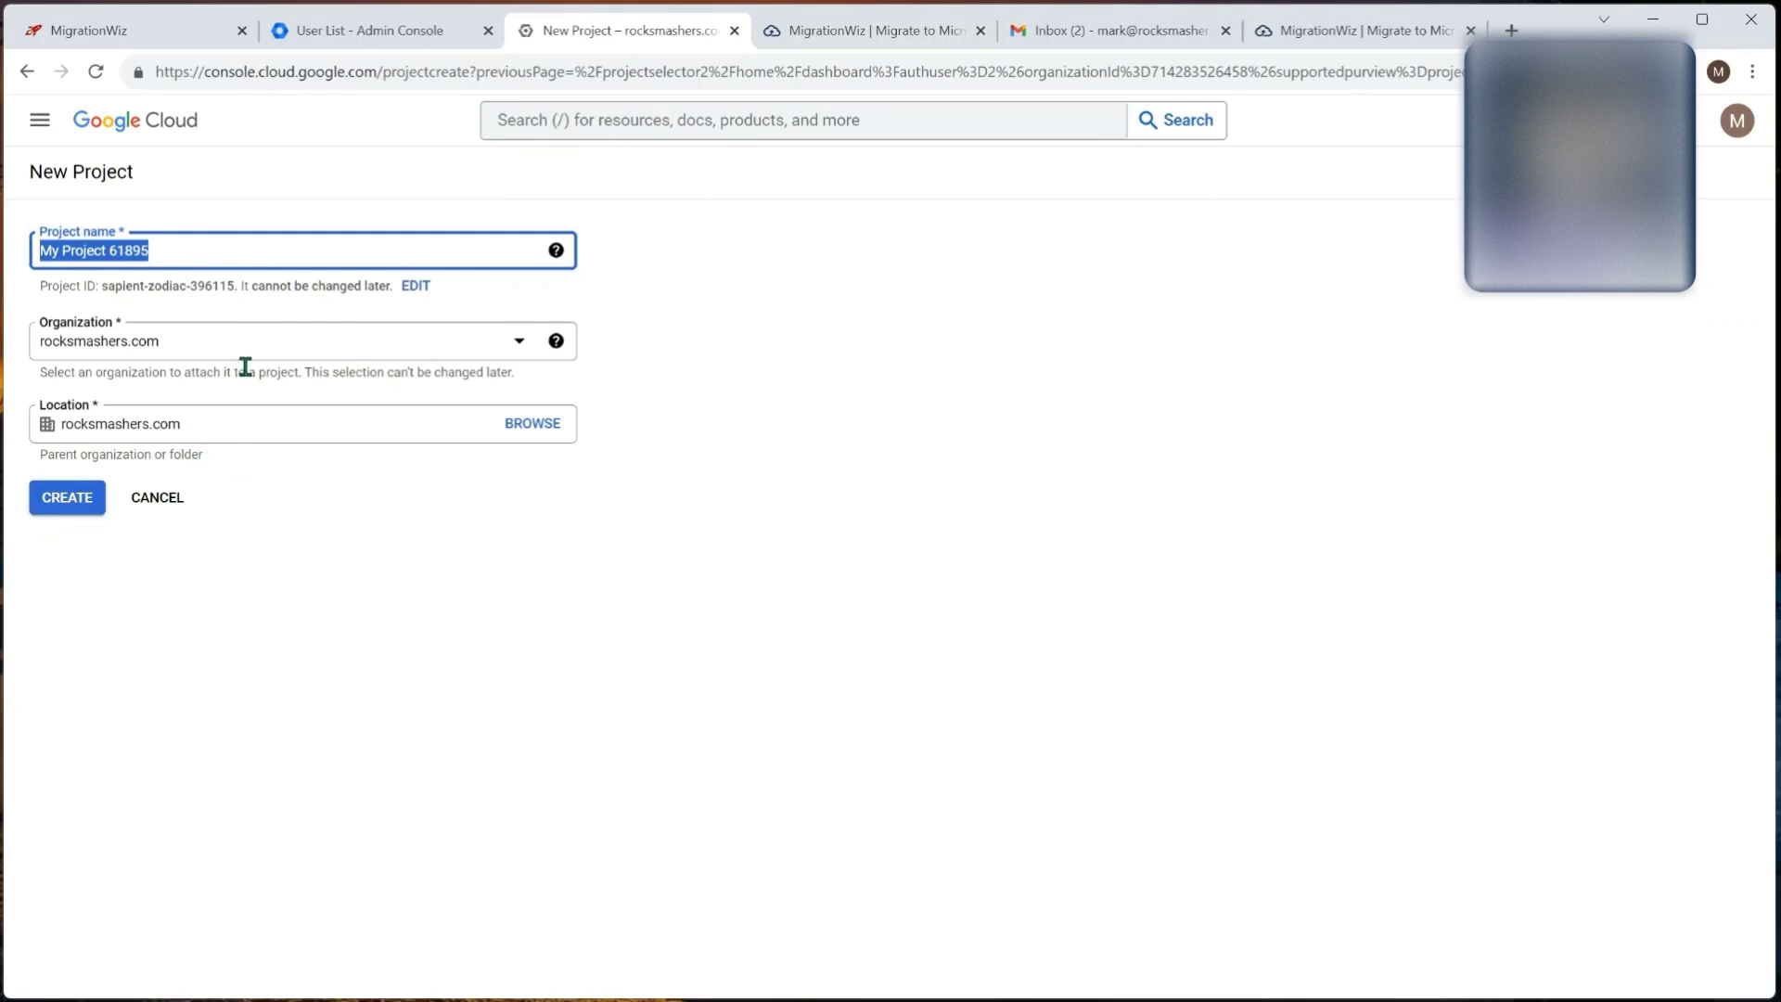
{"action": "type", "text": "M"}
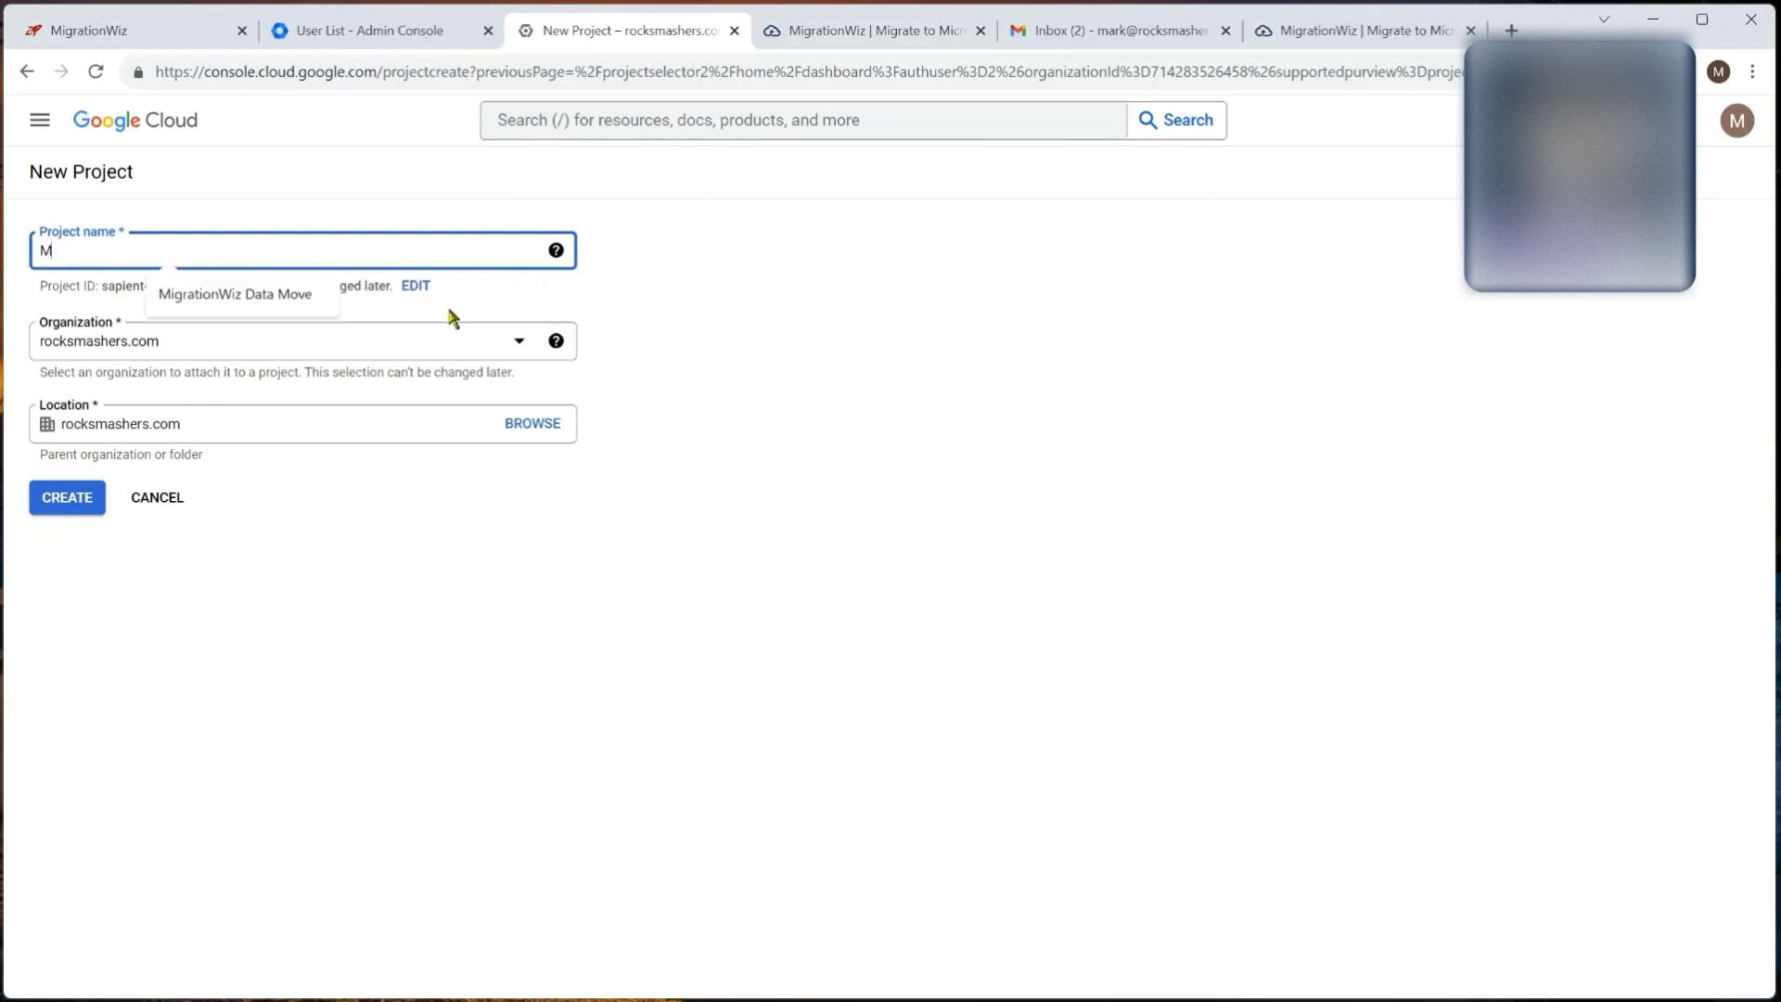
{"action": "type", "text": "igration Wiz "}
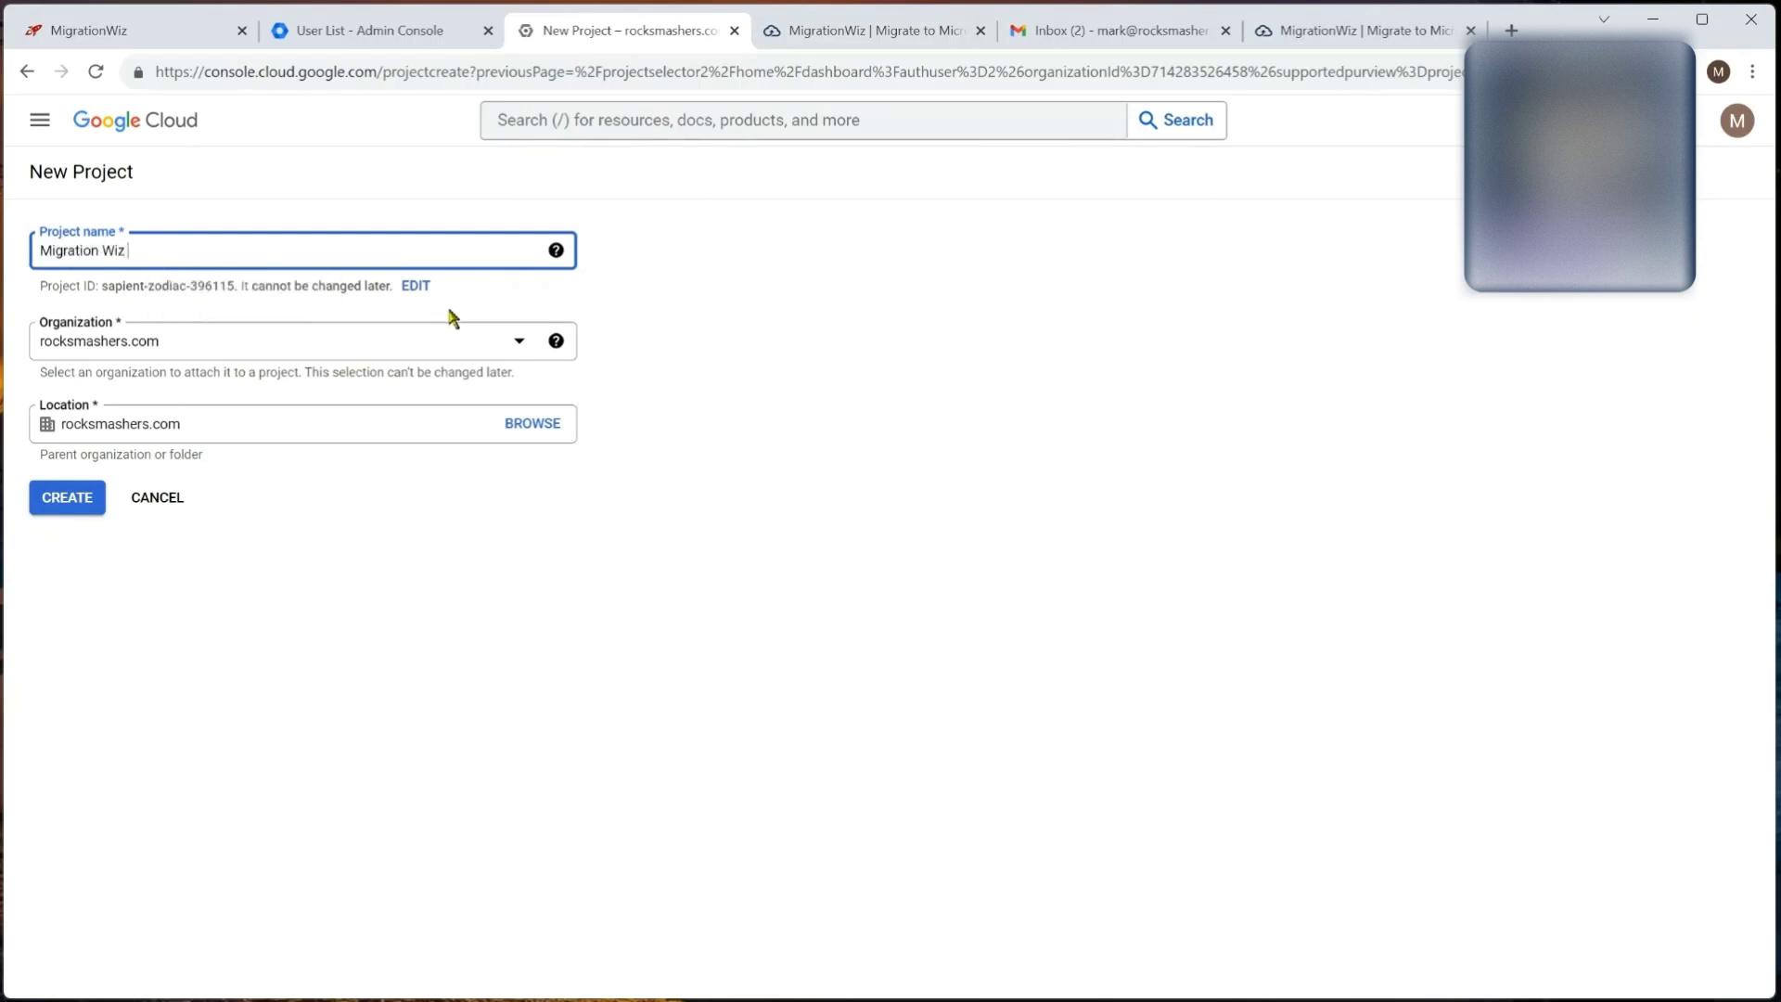
{"action": "type", "text": "Email Move"}
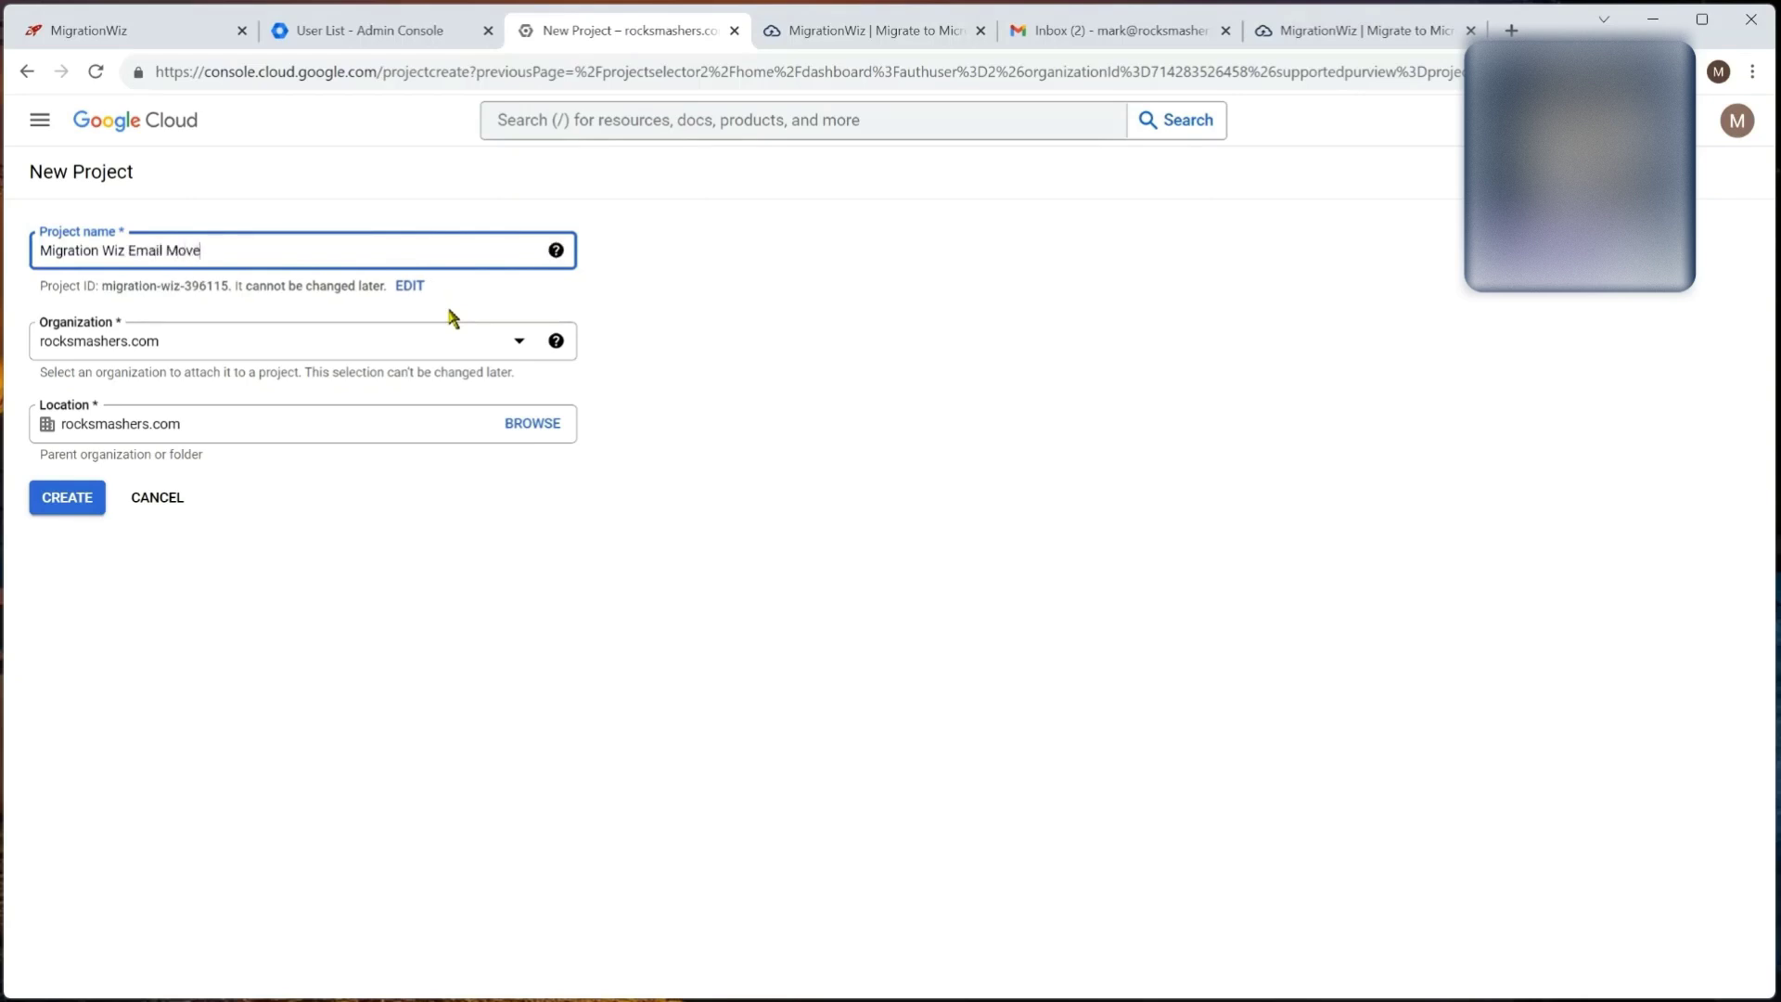
{"action": "left_click", "coordinate": [81, 505]}
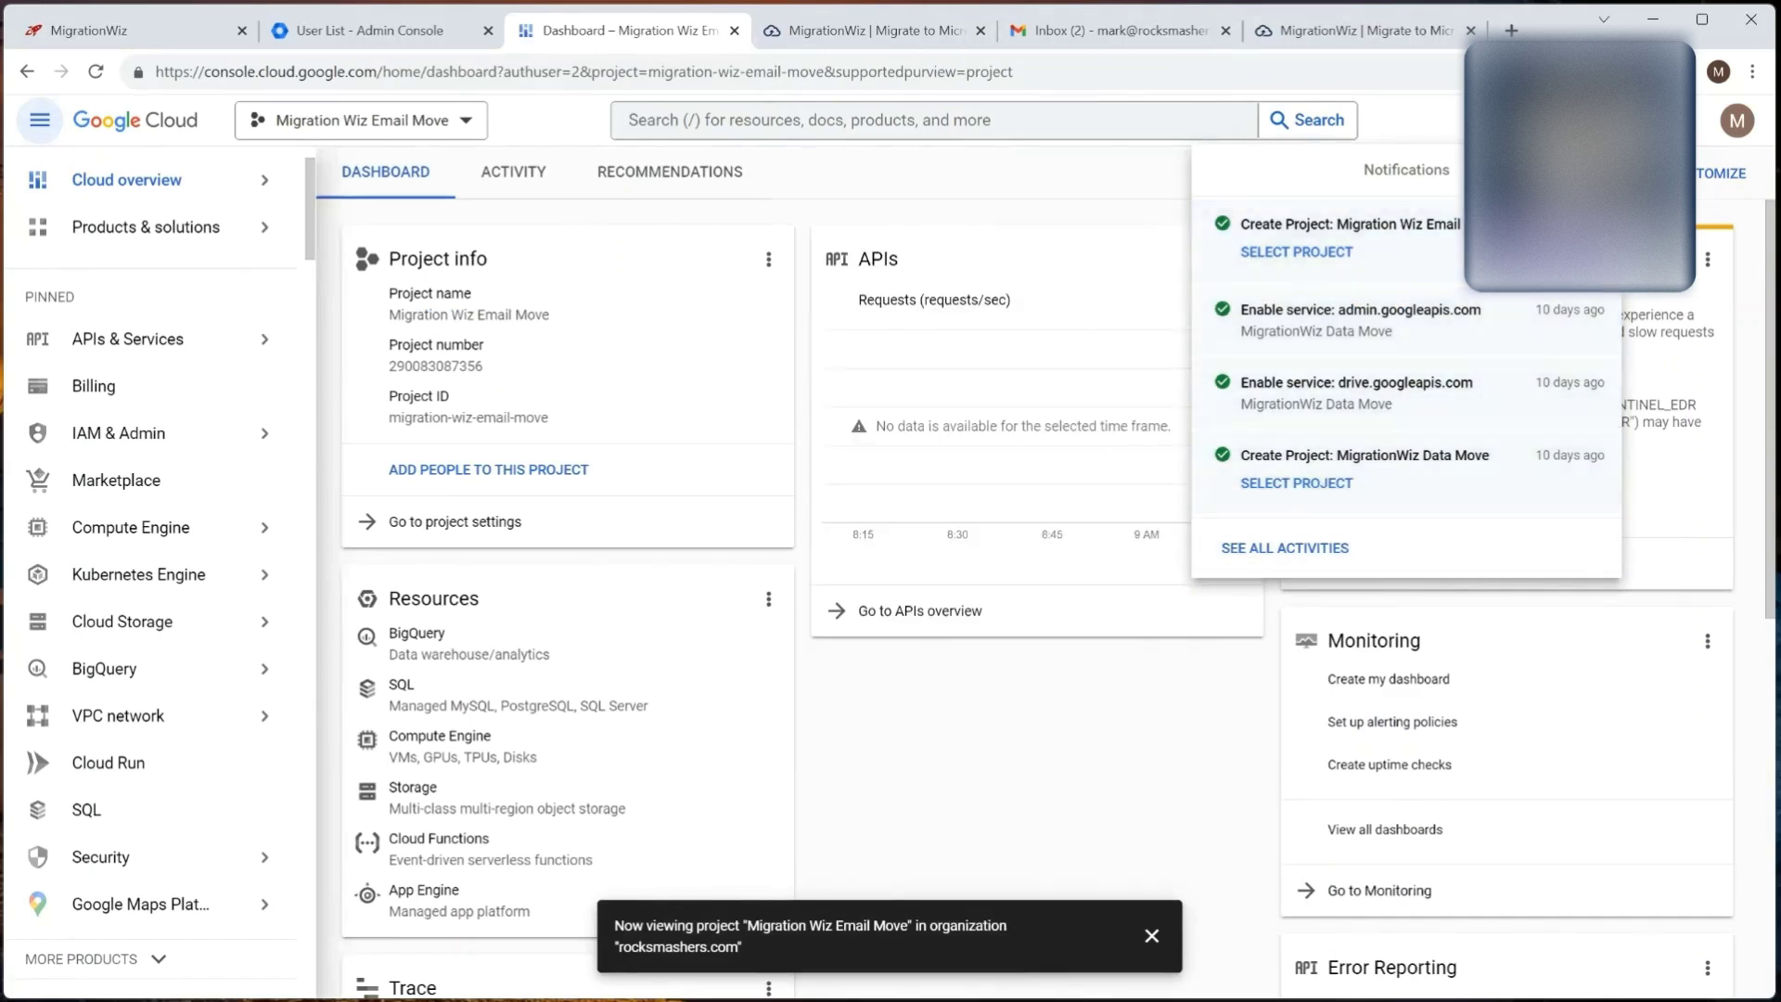
{"action": "mouse_move", "coordinate": [139, 338]}
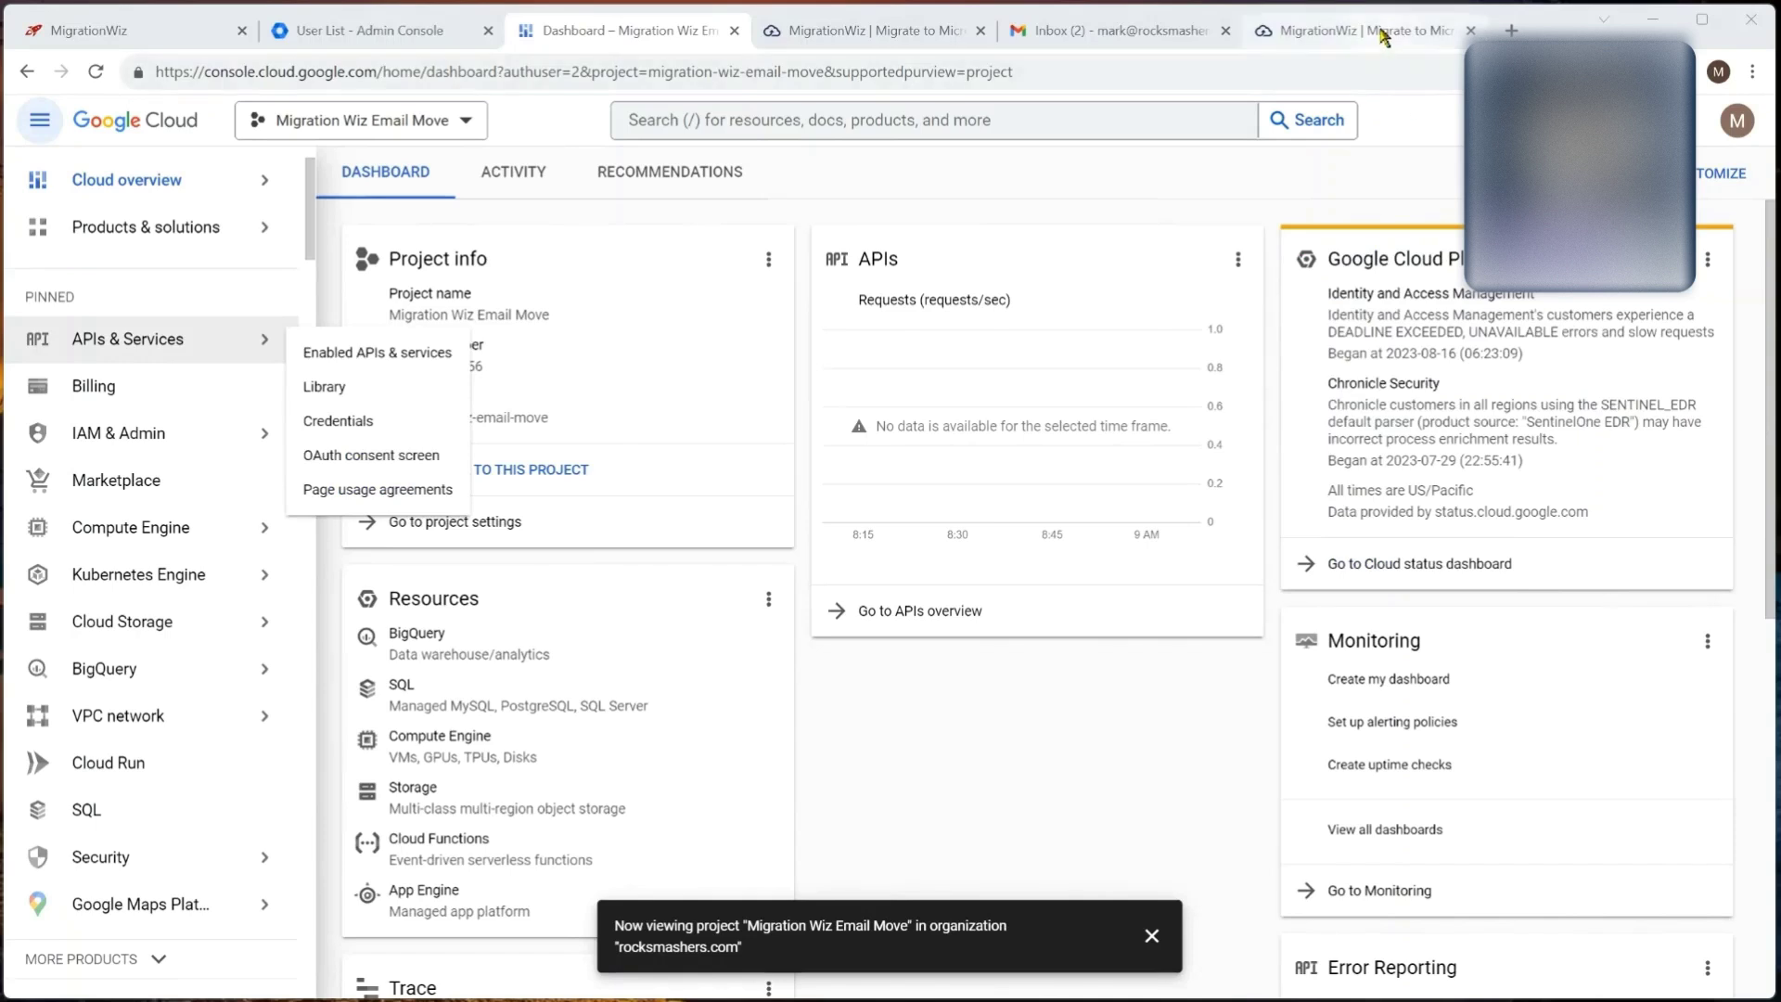
Step: Load the BitTitan Help Center from the BitTitan tab's address bar
{"action": "left_click", "coordinate": [1381, 29]}
{"action": "type", "text": "help.bittitan.com"}
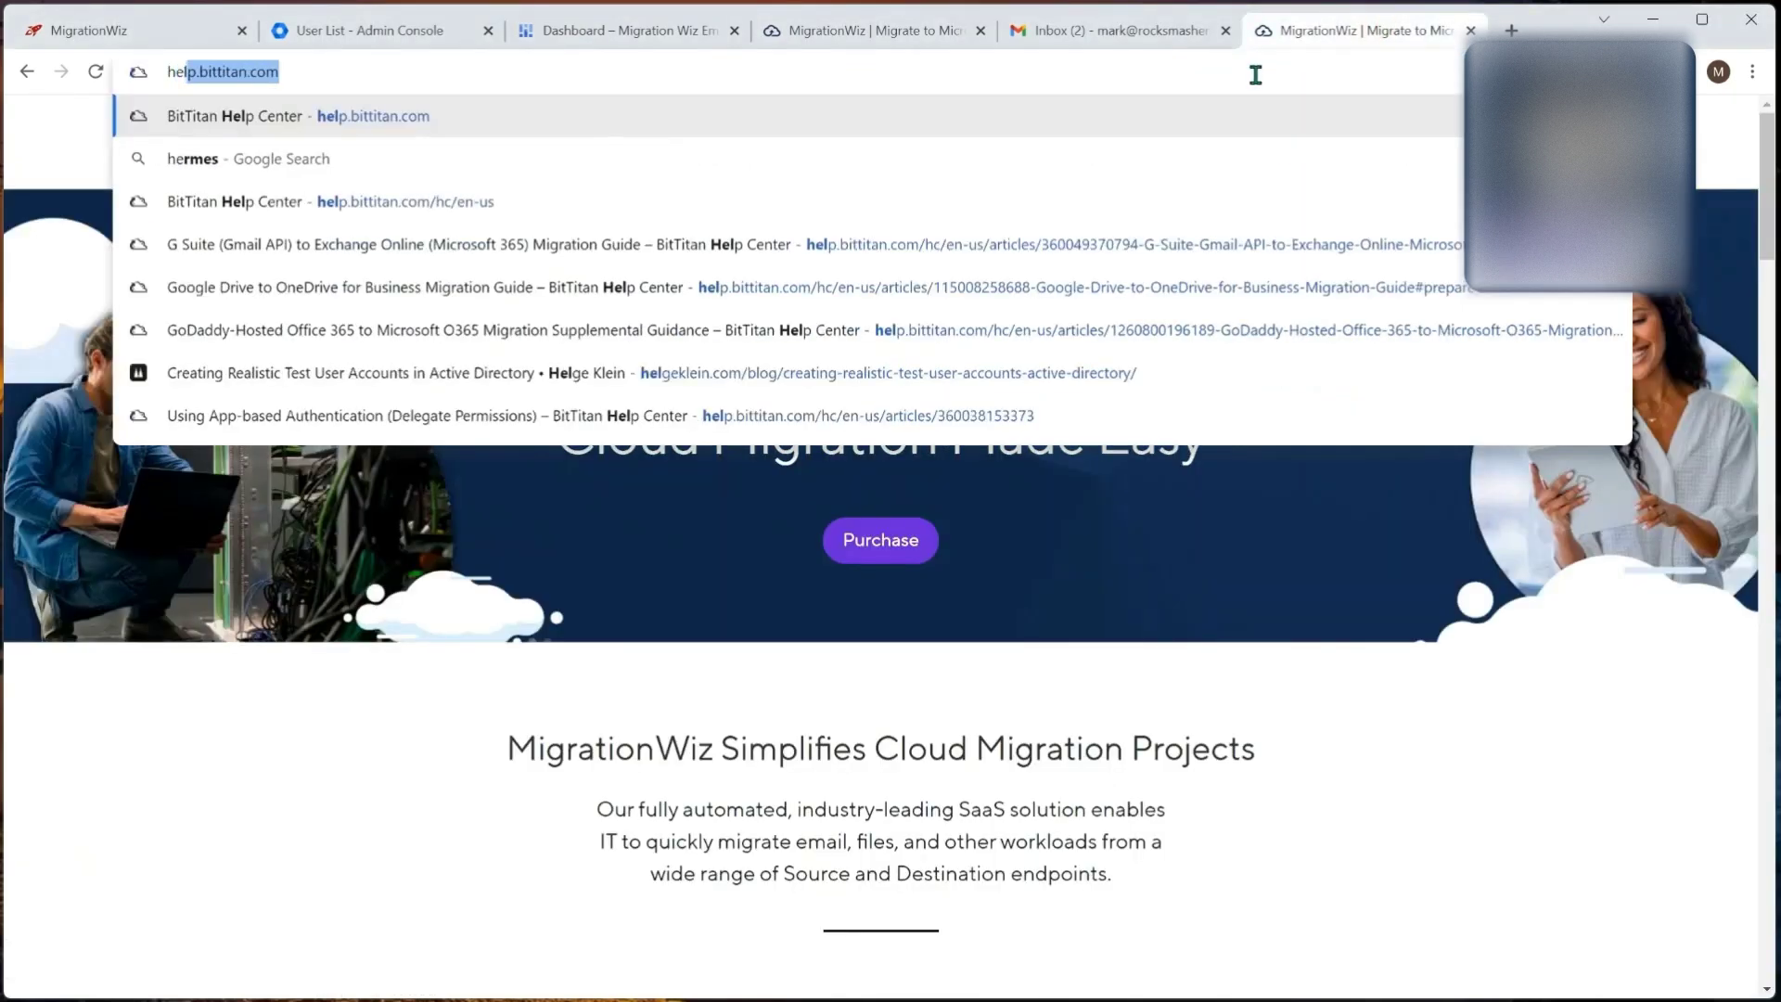
{"action": "key", "text": "Return"}
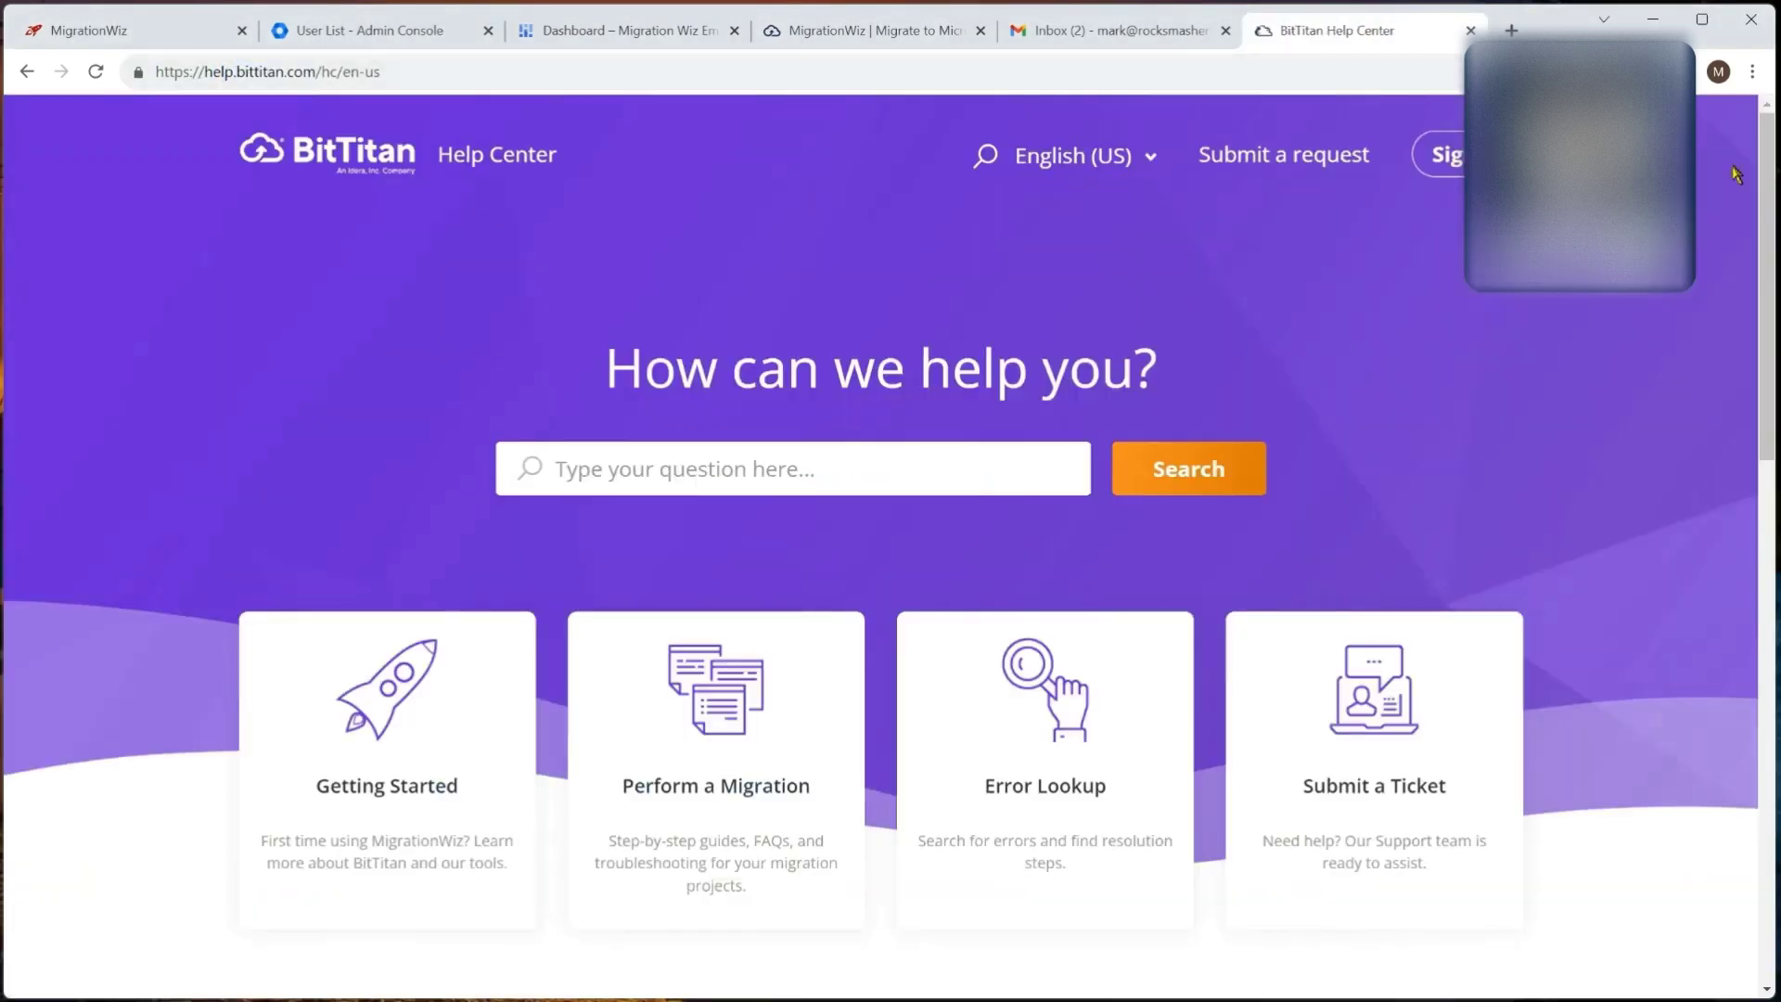
{"action": "key", "text": "ctrl+l"}
{"action": "key", "text": "BackSpace"}
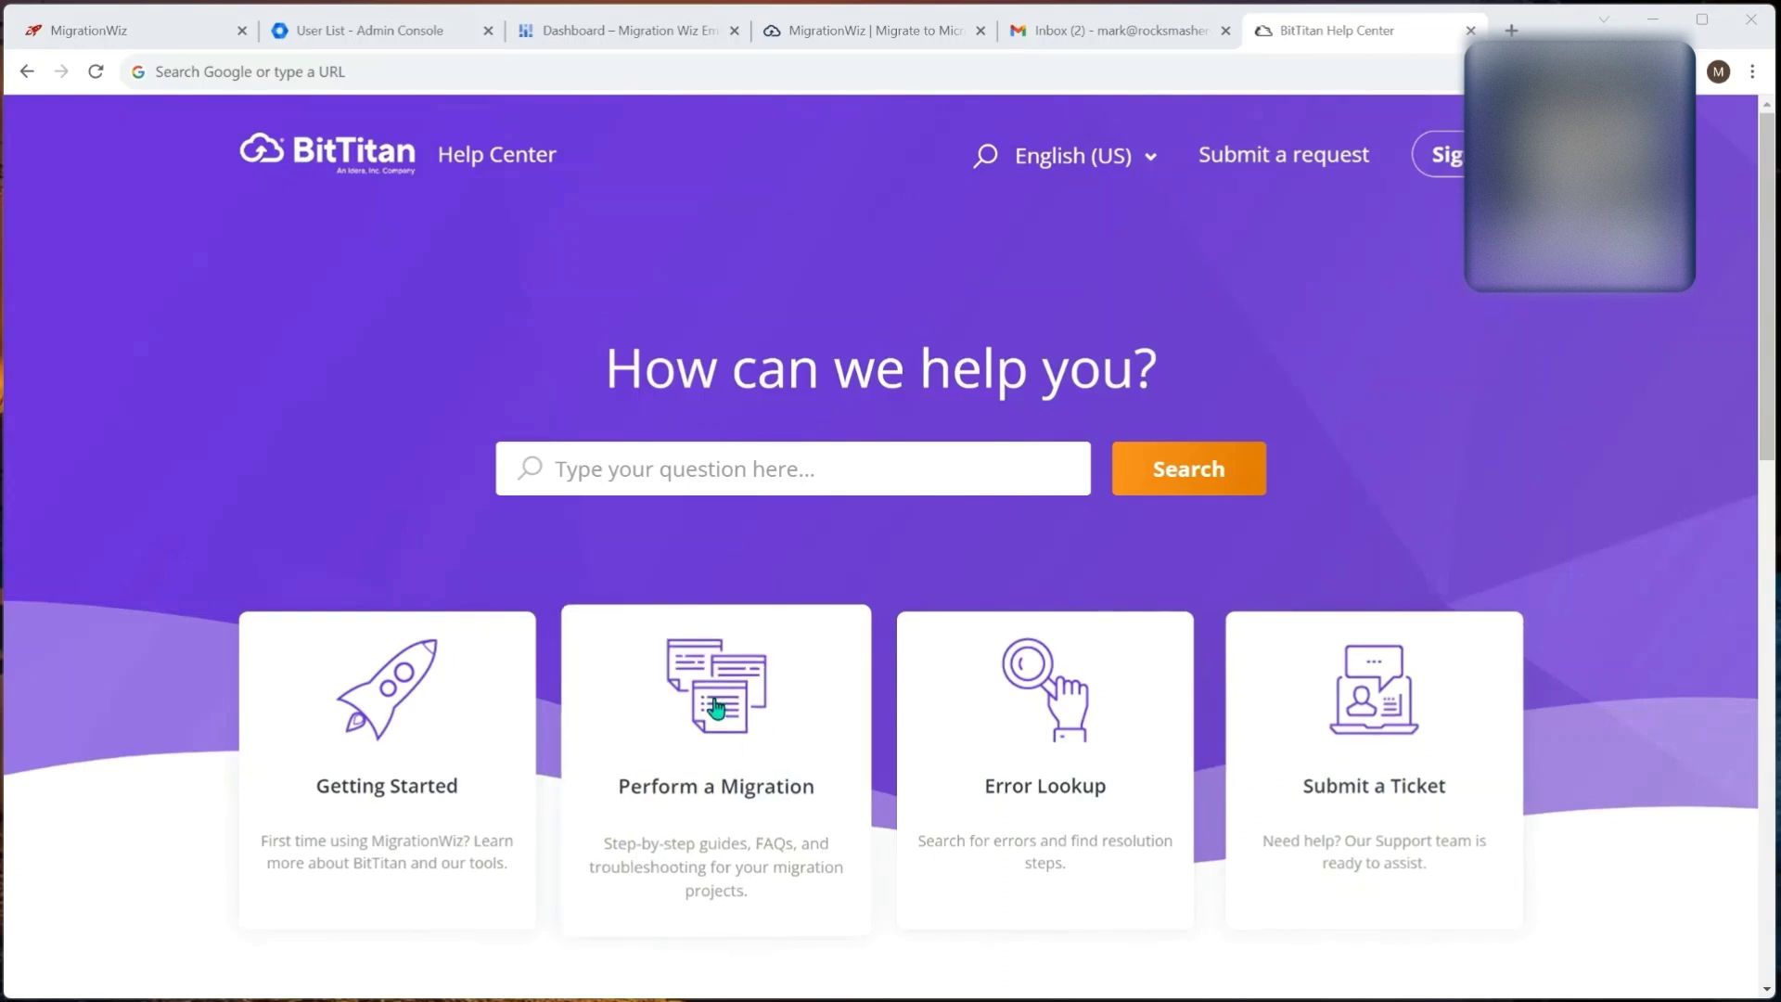
Step: Open Perform a Migration > G Suite/Gmail and Google Groups Migrations > the Gmail API to Exchange Online guide
{"action": "left_click", "coordinate": [714, 702]}
{"action": "scroll", "coordinate": [736, 666], "scroll_direction": "down", "scroll_amount": 5}
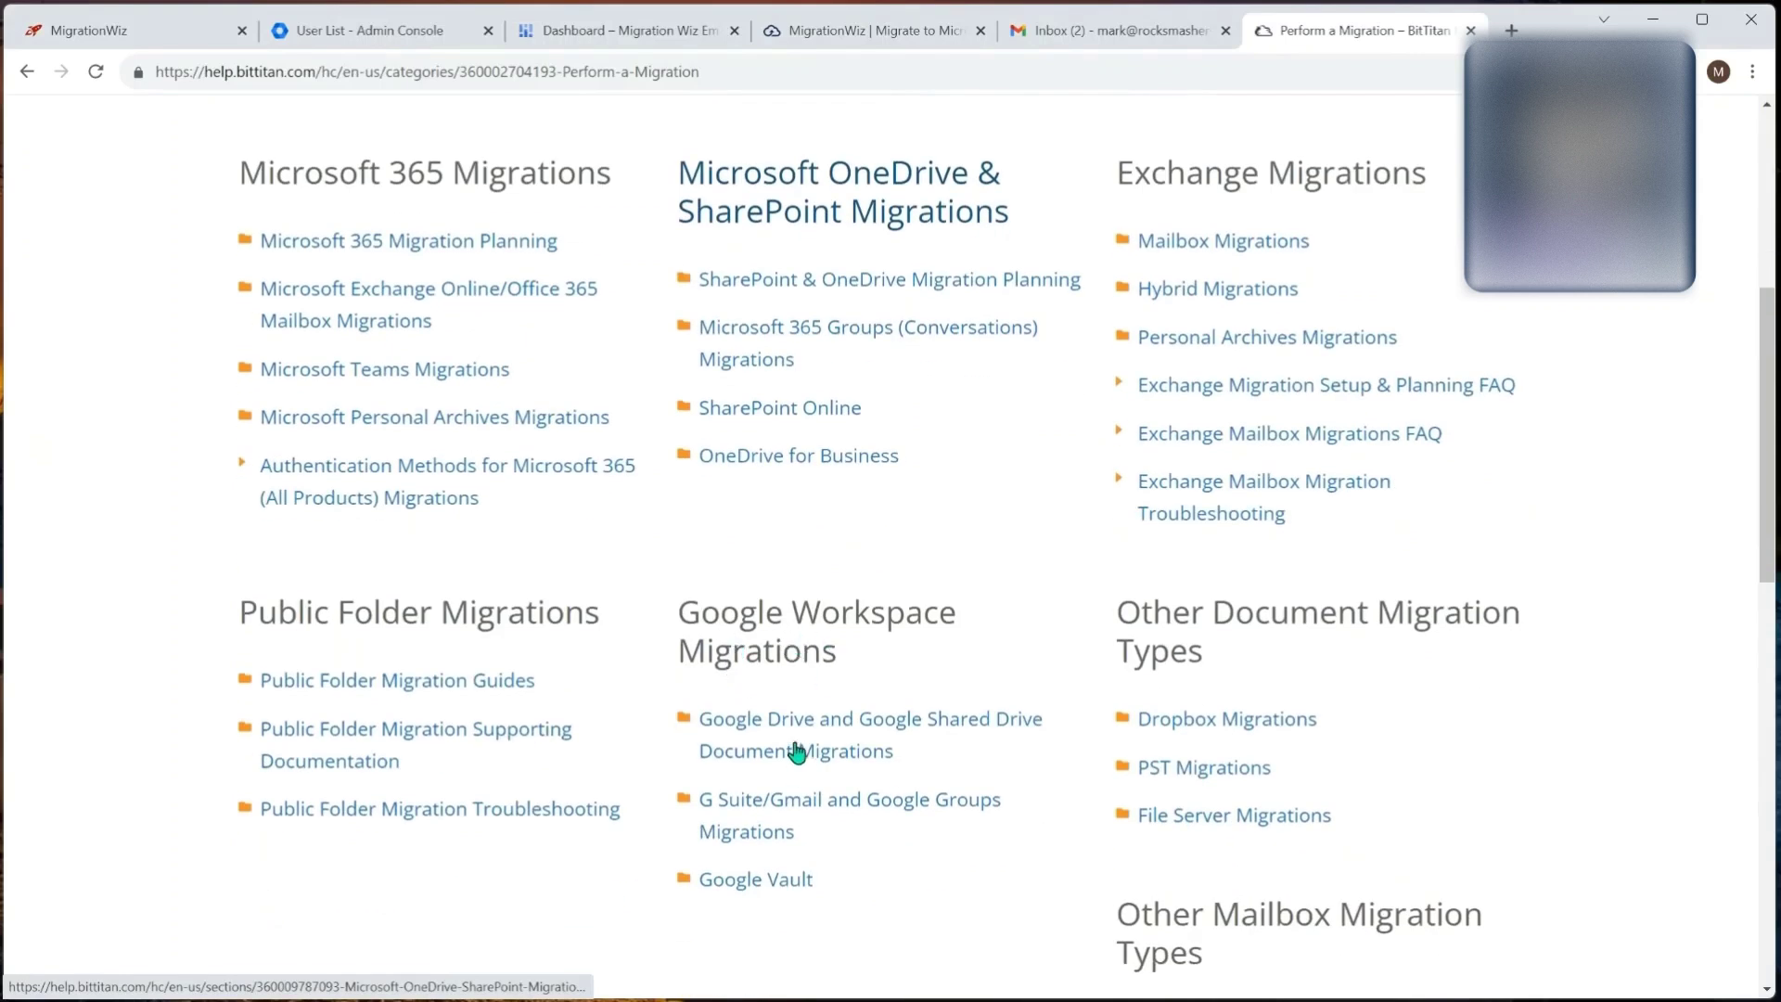
{"action": "left_click", "coordinate": [770, 811]}
{"action": "scroll", "coordinate": [678, 629], "scroll_direction": "down", "scroll_amount": 1}
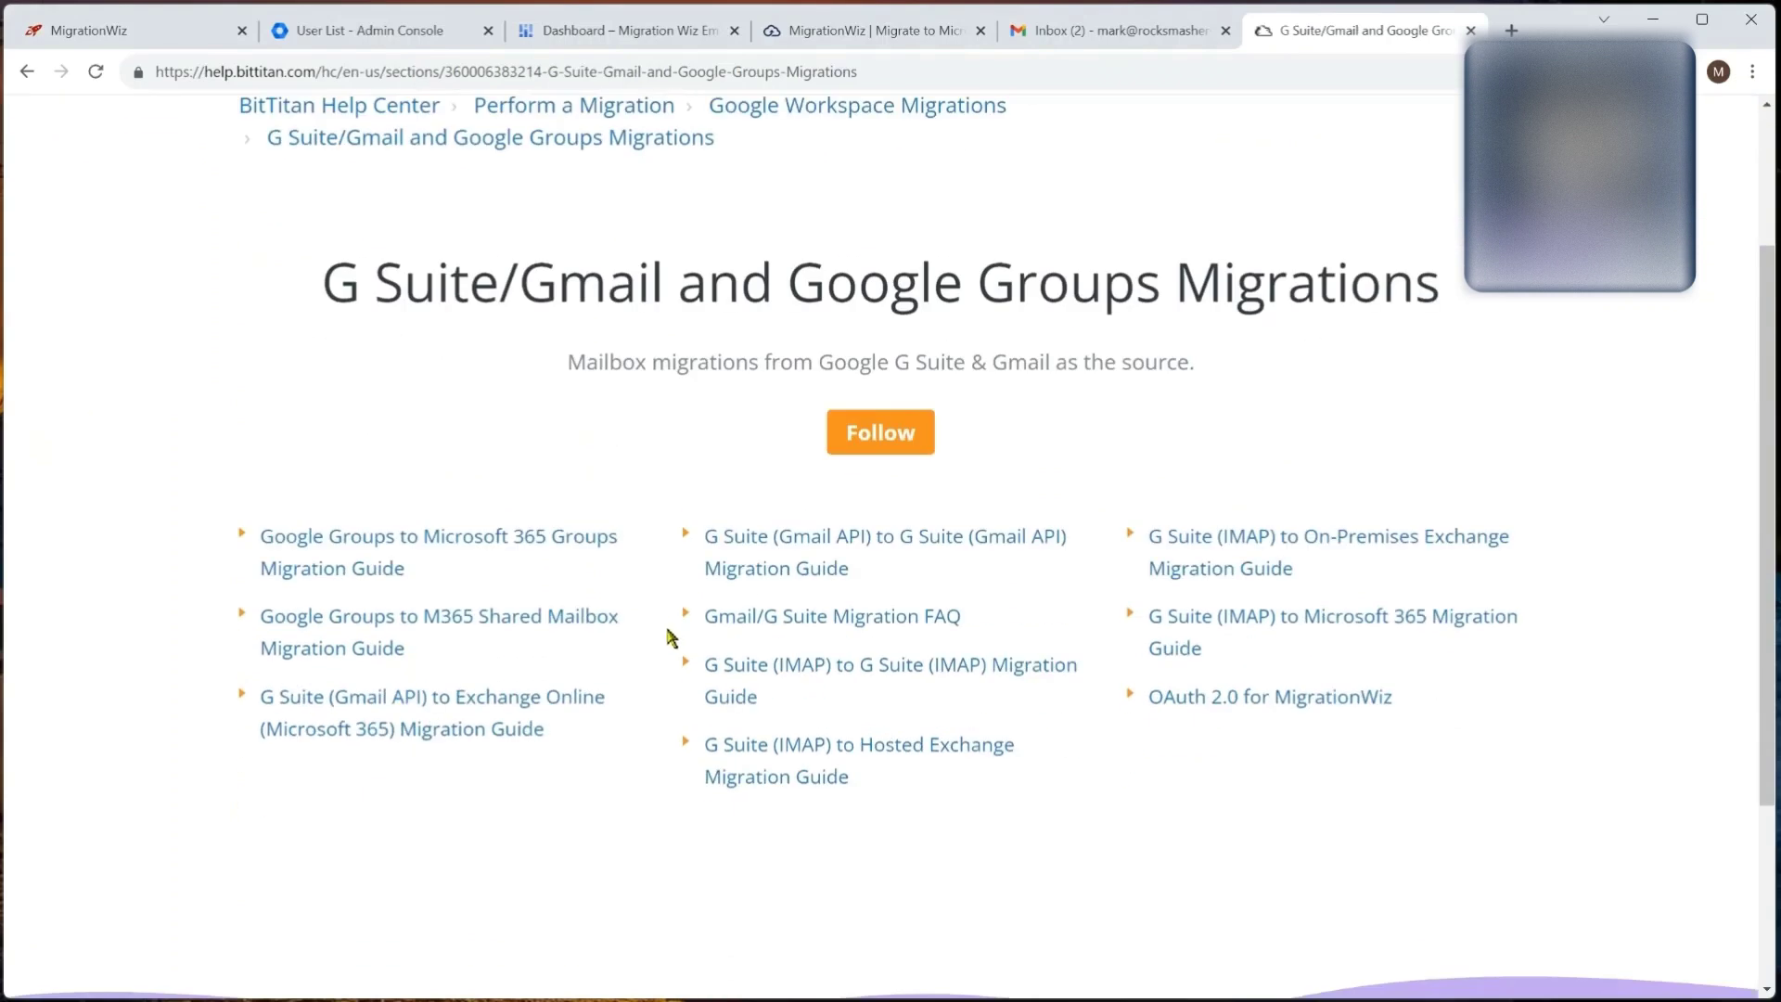
{"action": "left_click", "coordinate": [409, 710]}
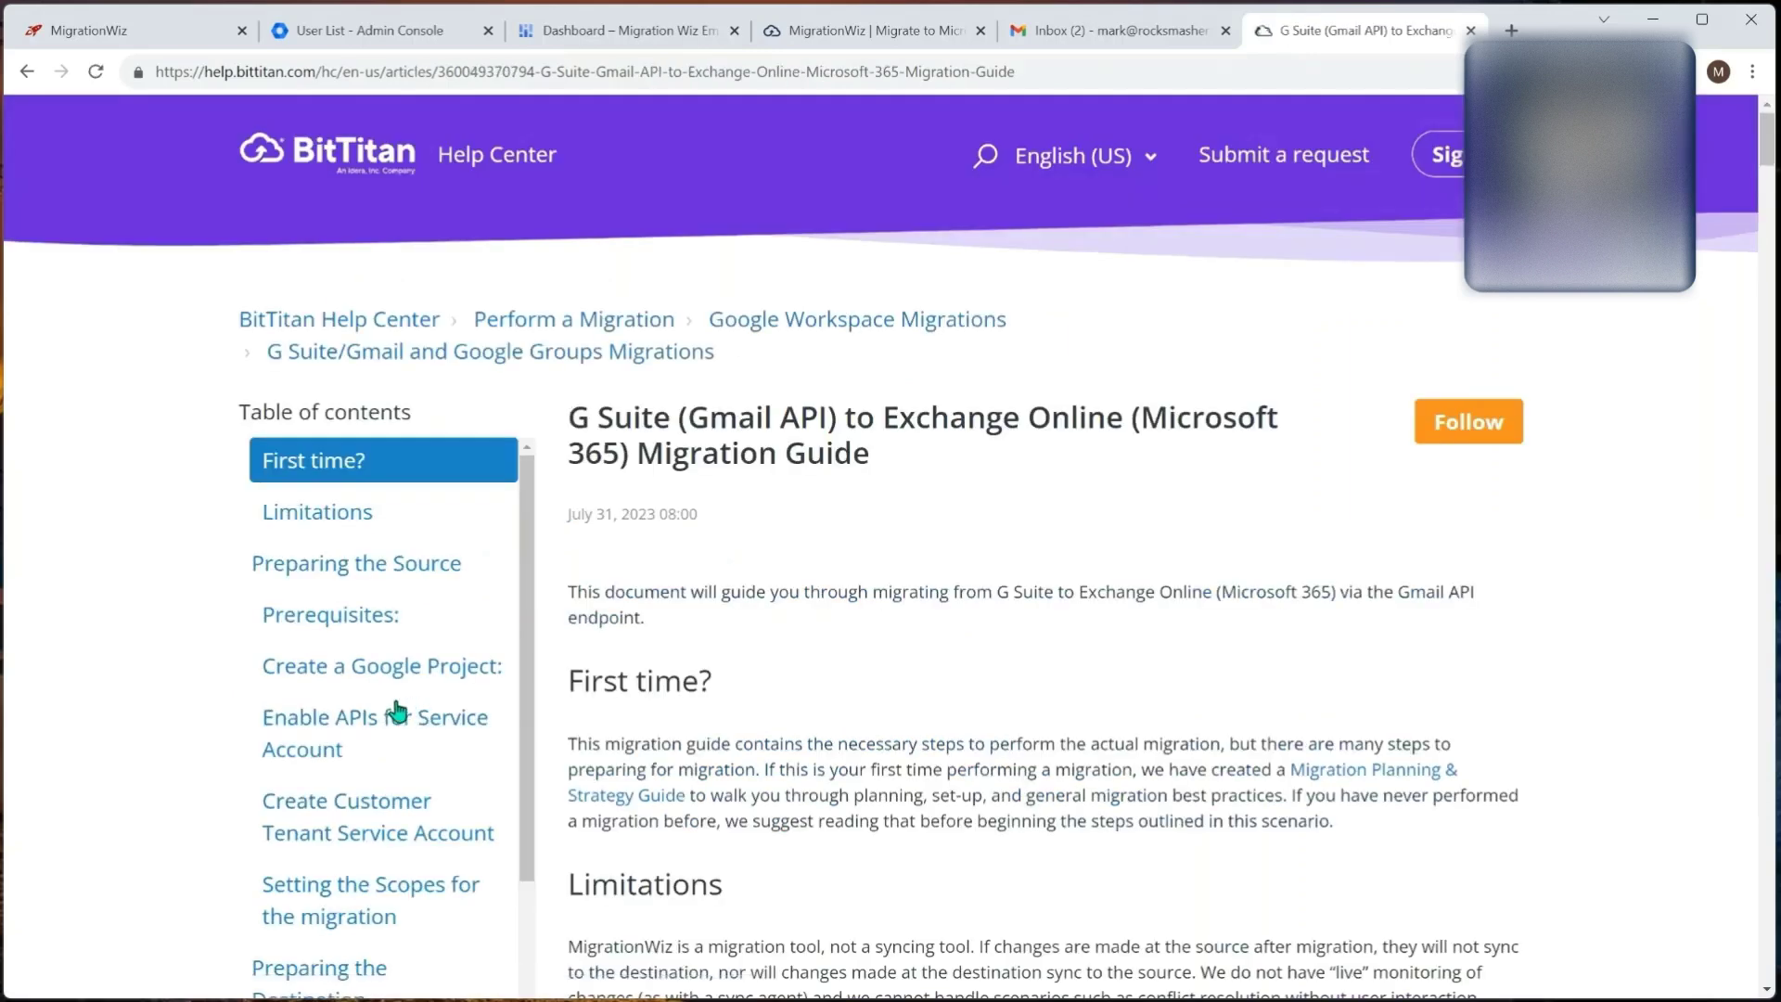
{"action": "scroll", "coordinate": [747, 652], "scroll_direction": "down", "scroll_amount": 4}
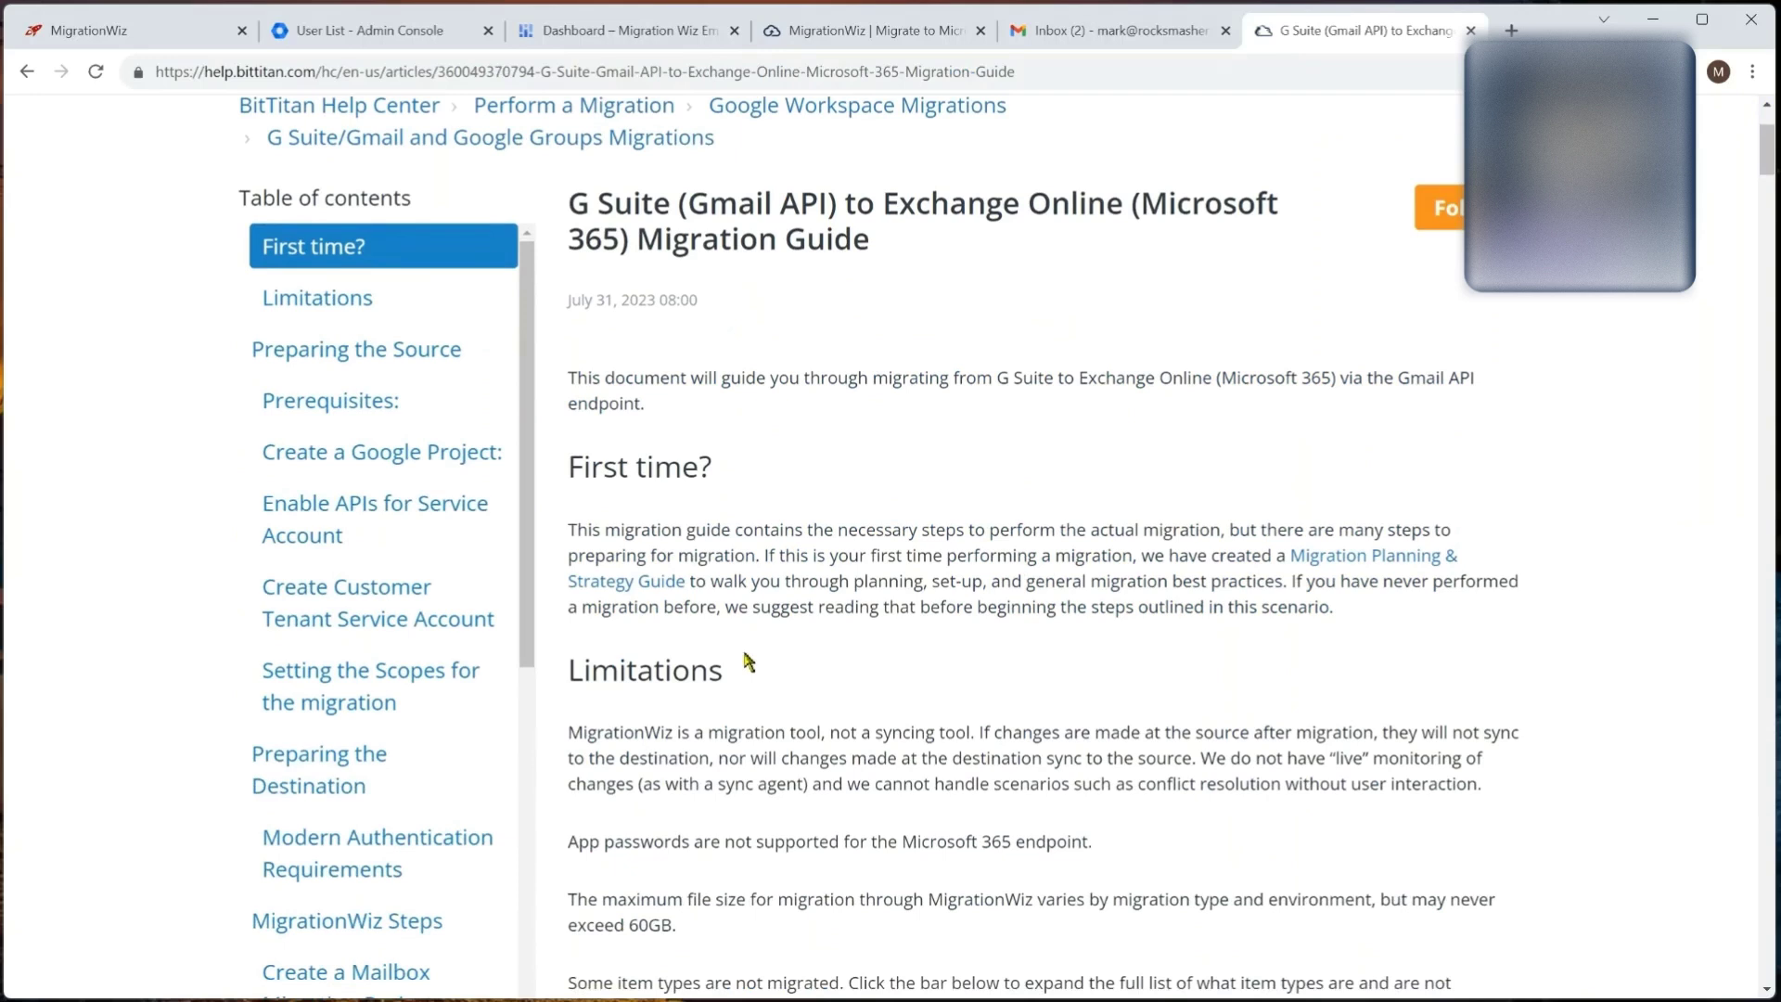
{"action": "scroll", "coordinate": [833, 594], "scroll_direction": "down", "scroll_amount": 6}
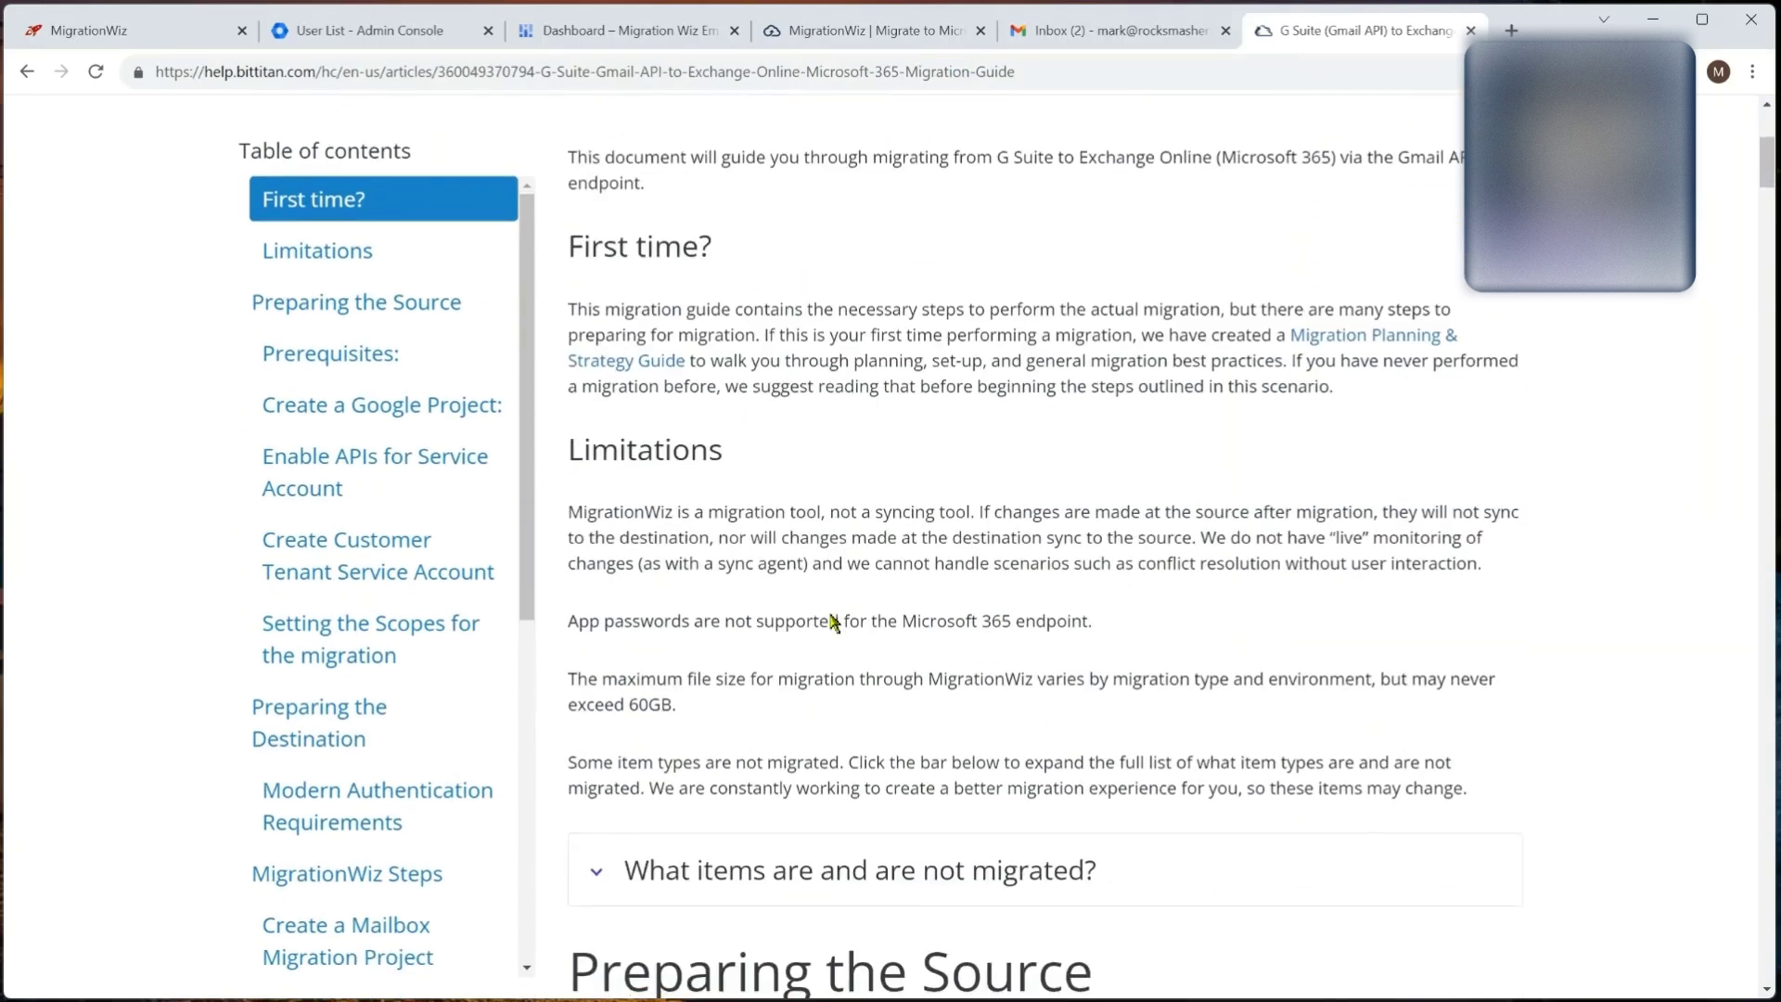
{"action": "scroll", "coordinate": [831, 617], "scroll_direction": "down", "scroll_amount": 1}
{"action": "scroll", "coordinate": [833, 623], "scroll_direction": "down", "scroll_amount": 5}
{"action": "scroll", "coordinate": [830, 614], "scroll_direction": "down", "scroll_amount": 1}
{"action": "scroll", "coordinate": [899, 596], "scroll_direction": "down", "scroll_amount": 2}
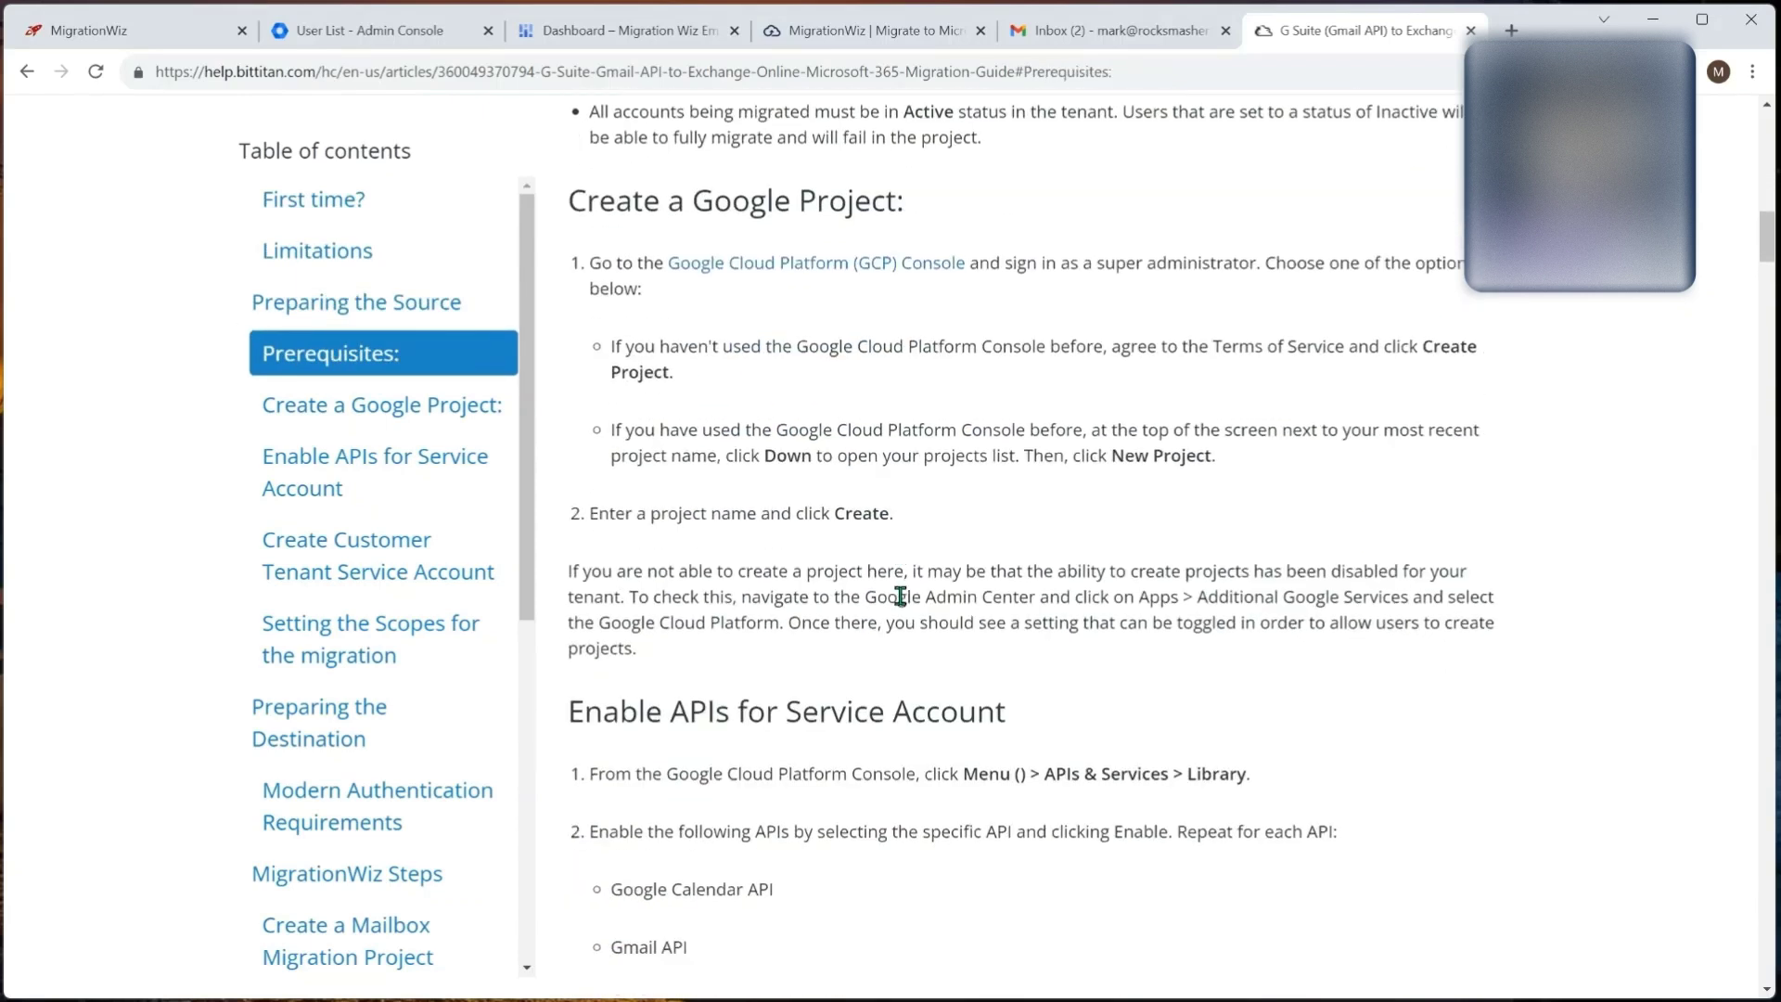
{"action": "scroll", "coordinate": [900, 597], "scroll_direction": "down", "scroll_amount": 5}
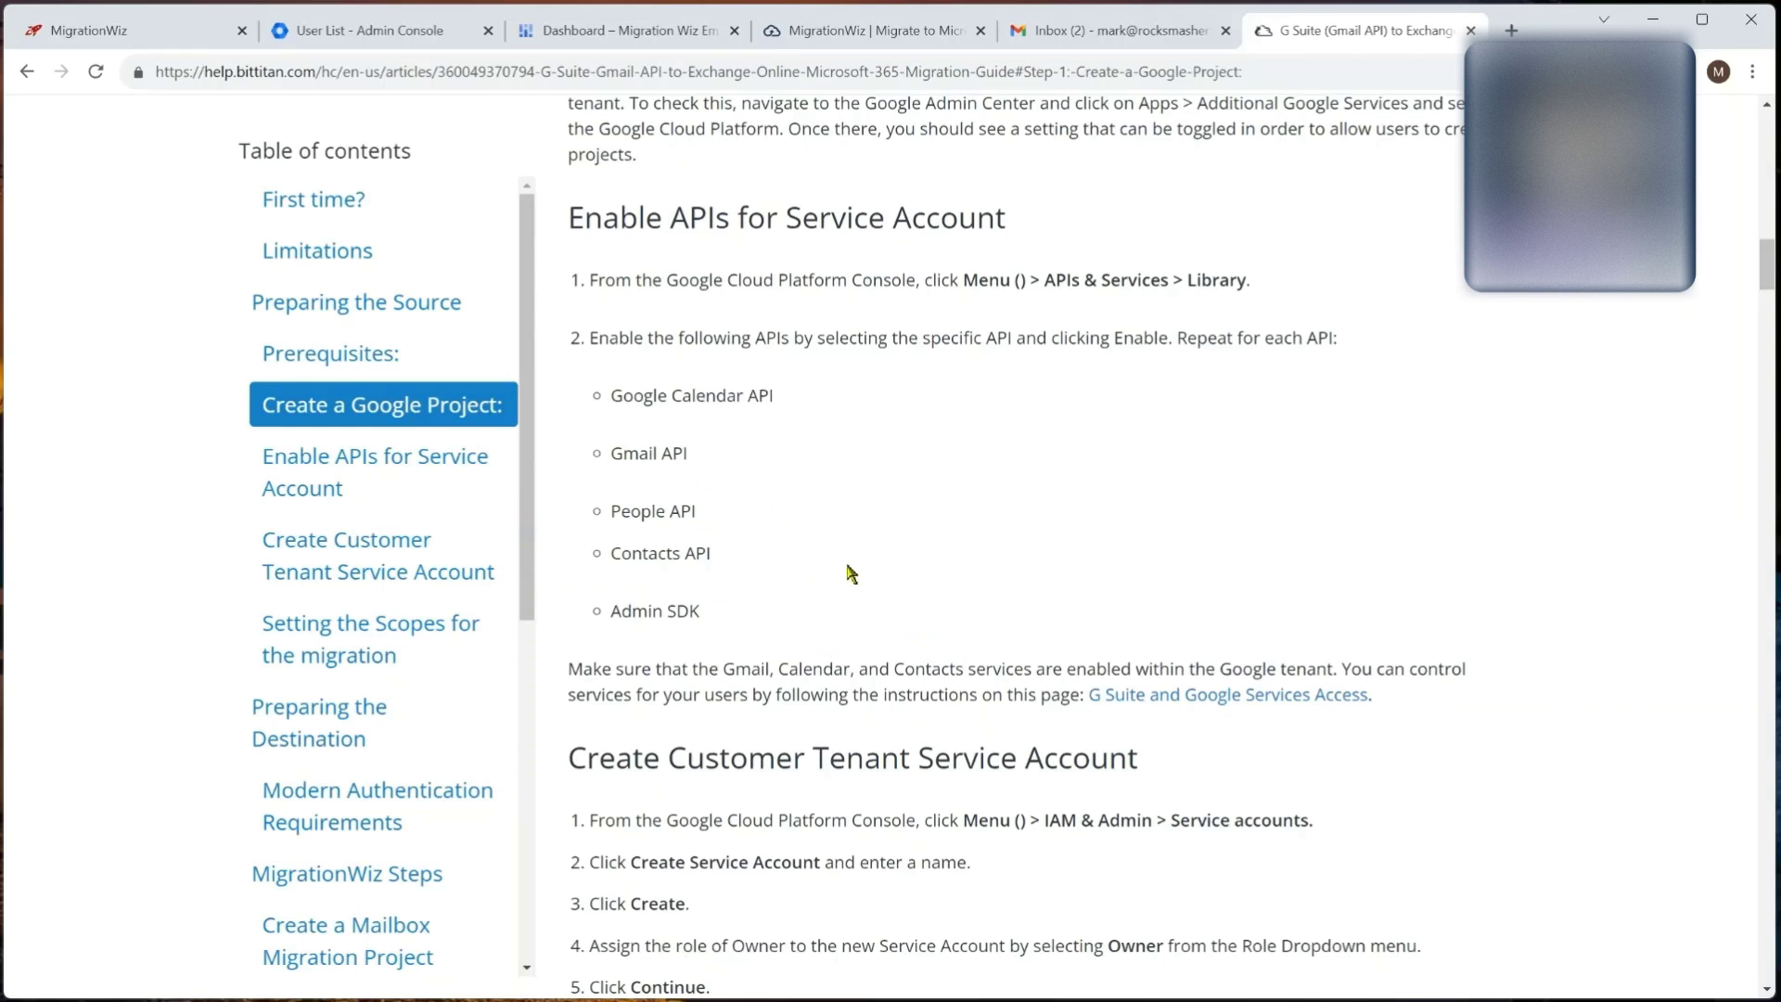
Step: Close the help article and enable the Google Calendar API for Migration Wiz Email Move
{"action": "key", "text": "ctrl+w"}
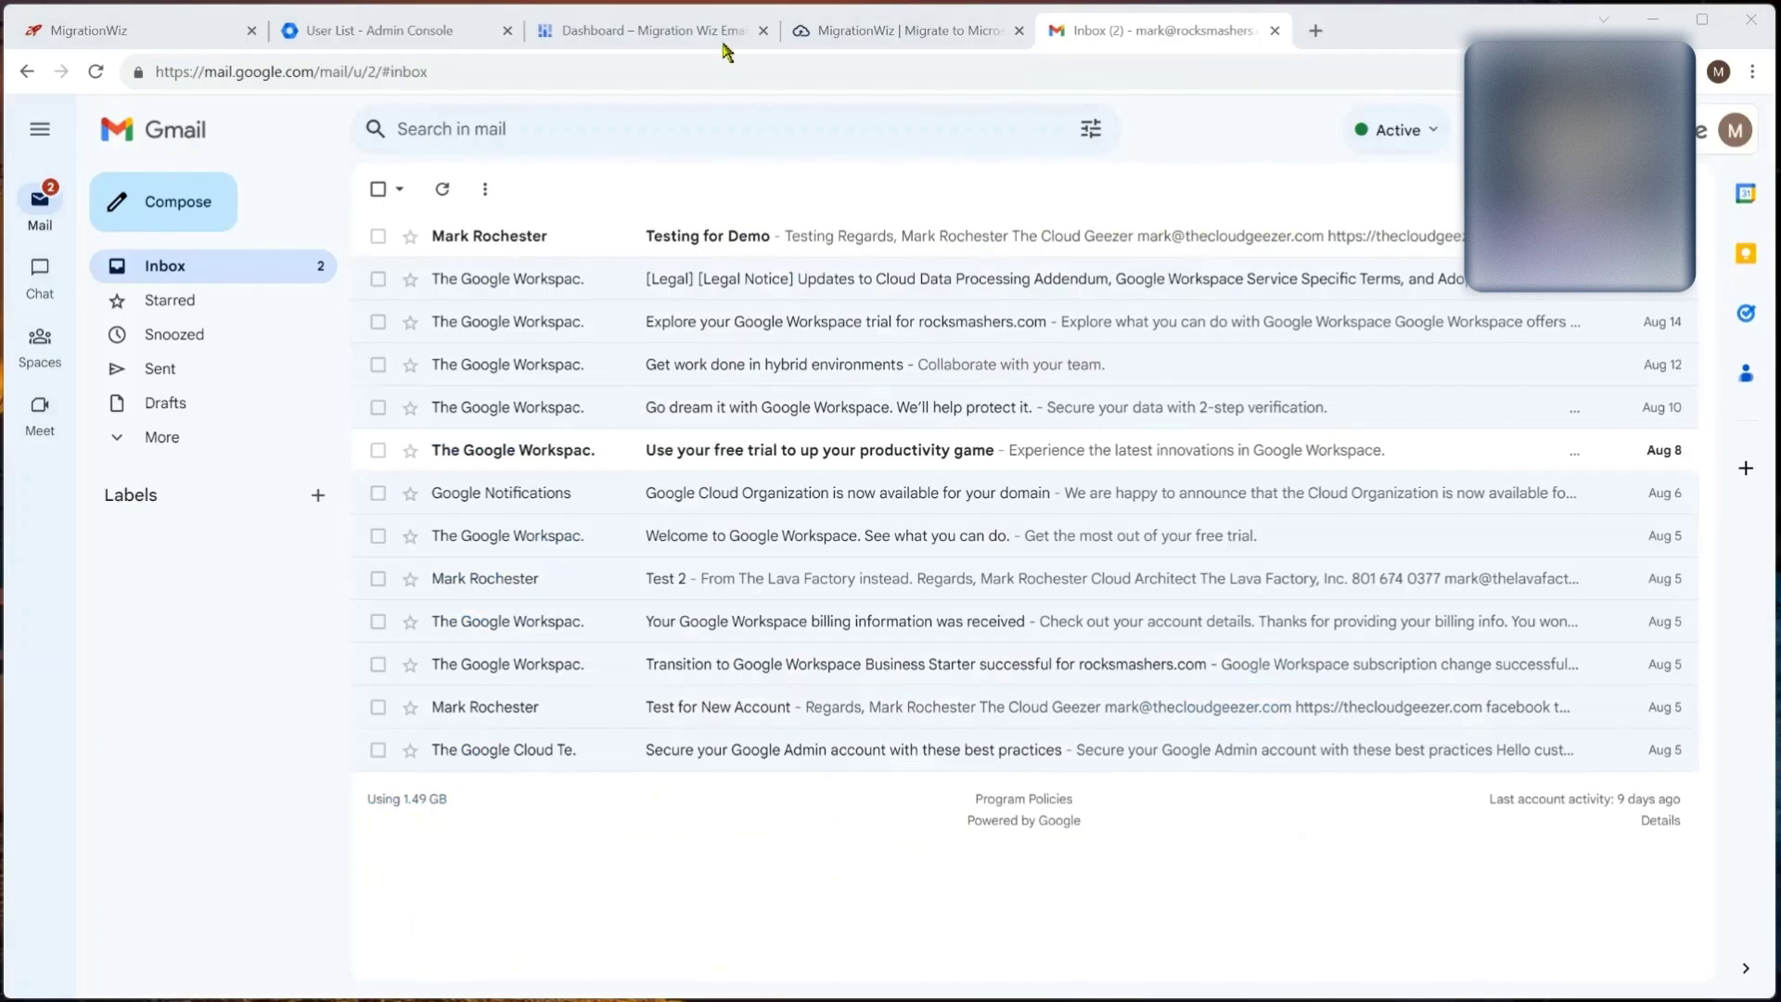
{"action": "left_click", "coordinate": [601, 31]}
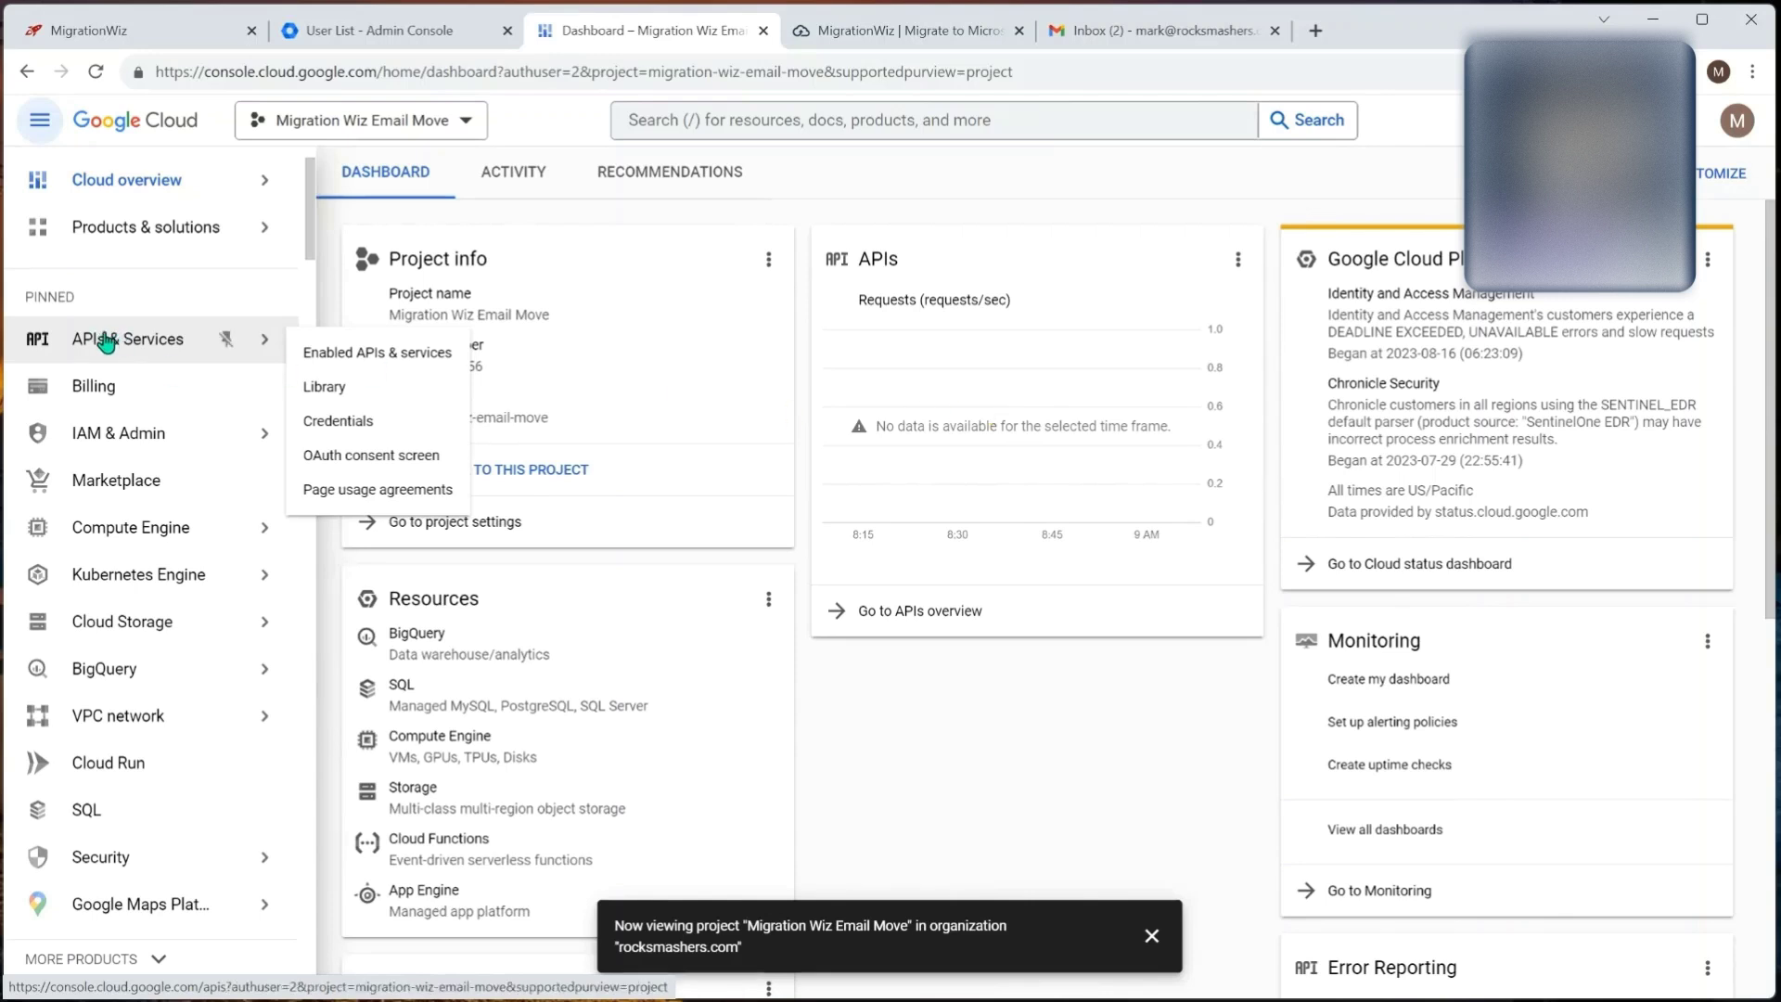
{"action": "left_click", "coordinate": [329, 386]}
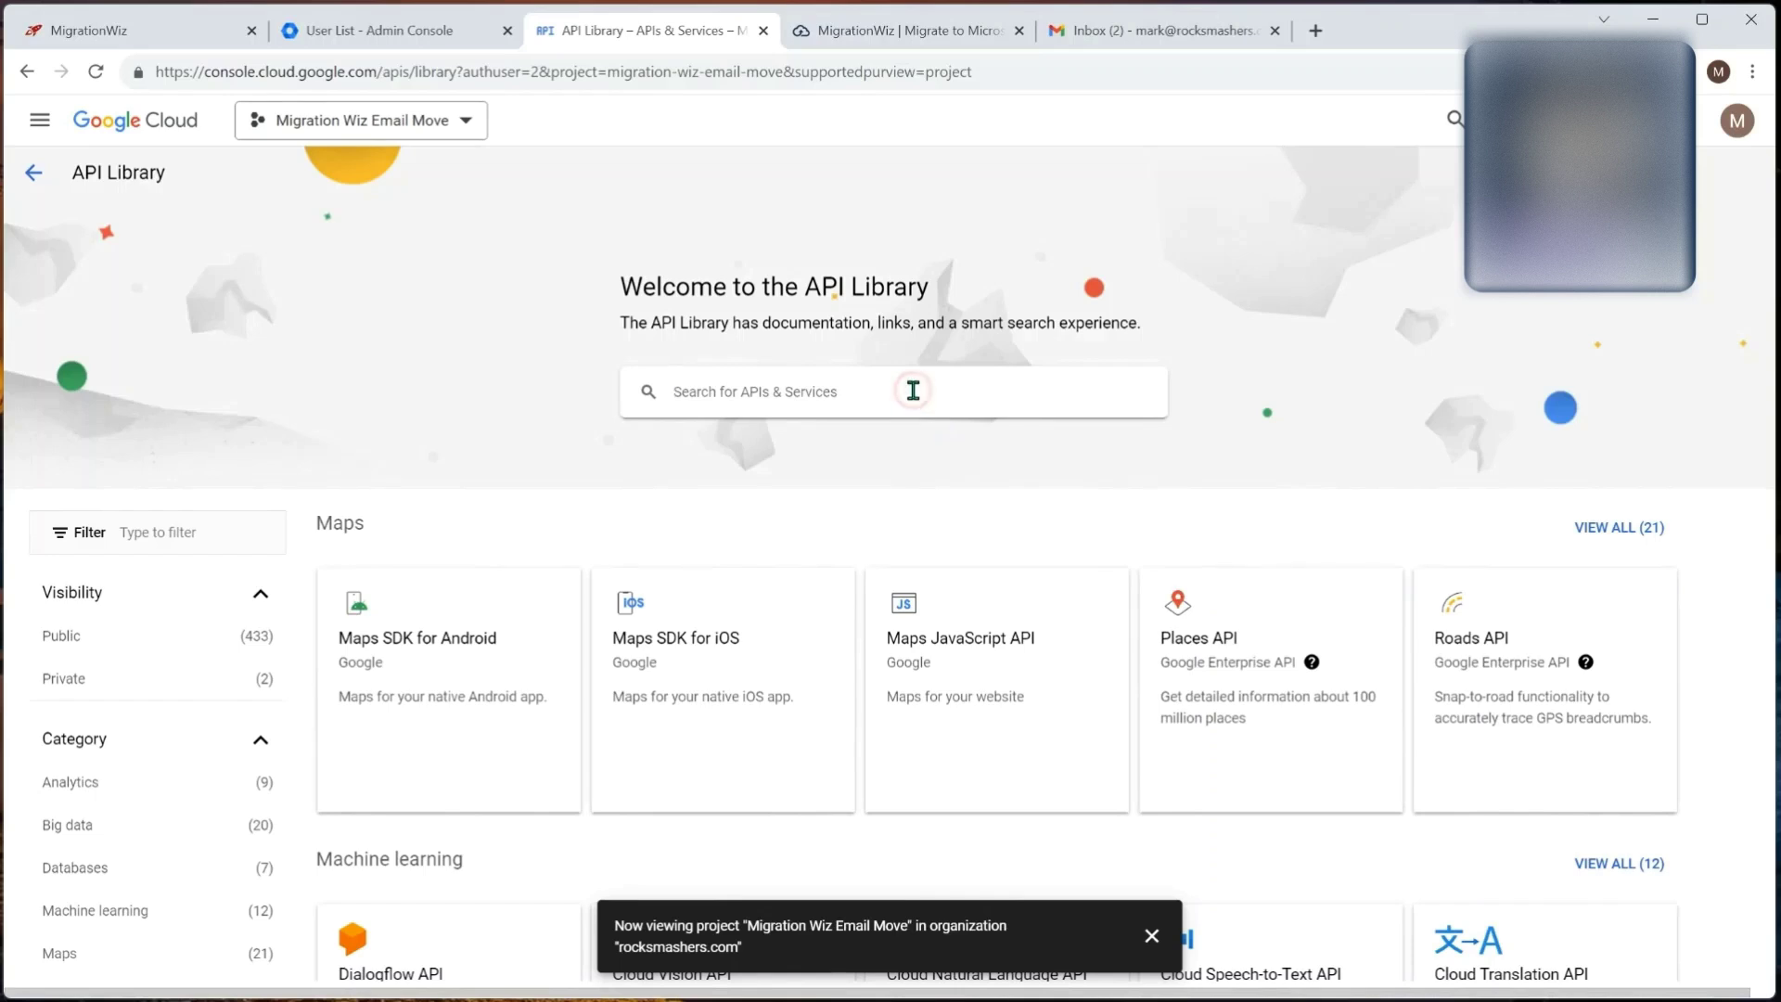
{"action": "type", "text": "calend"}
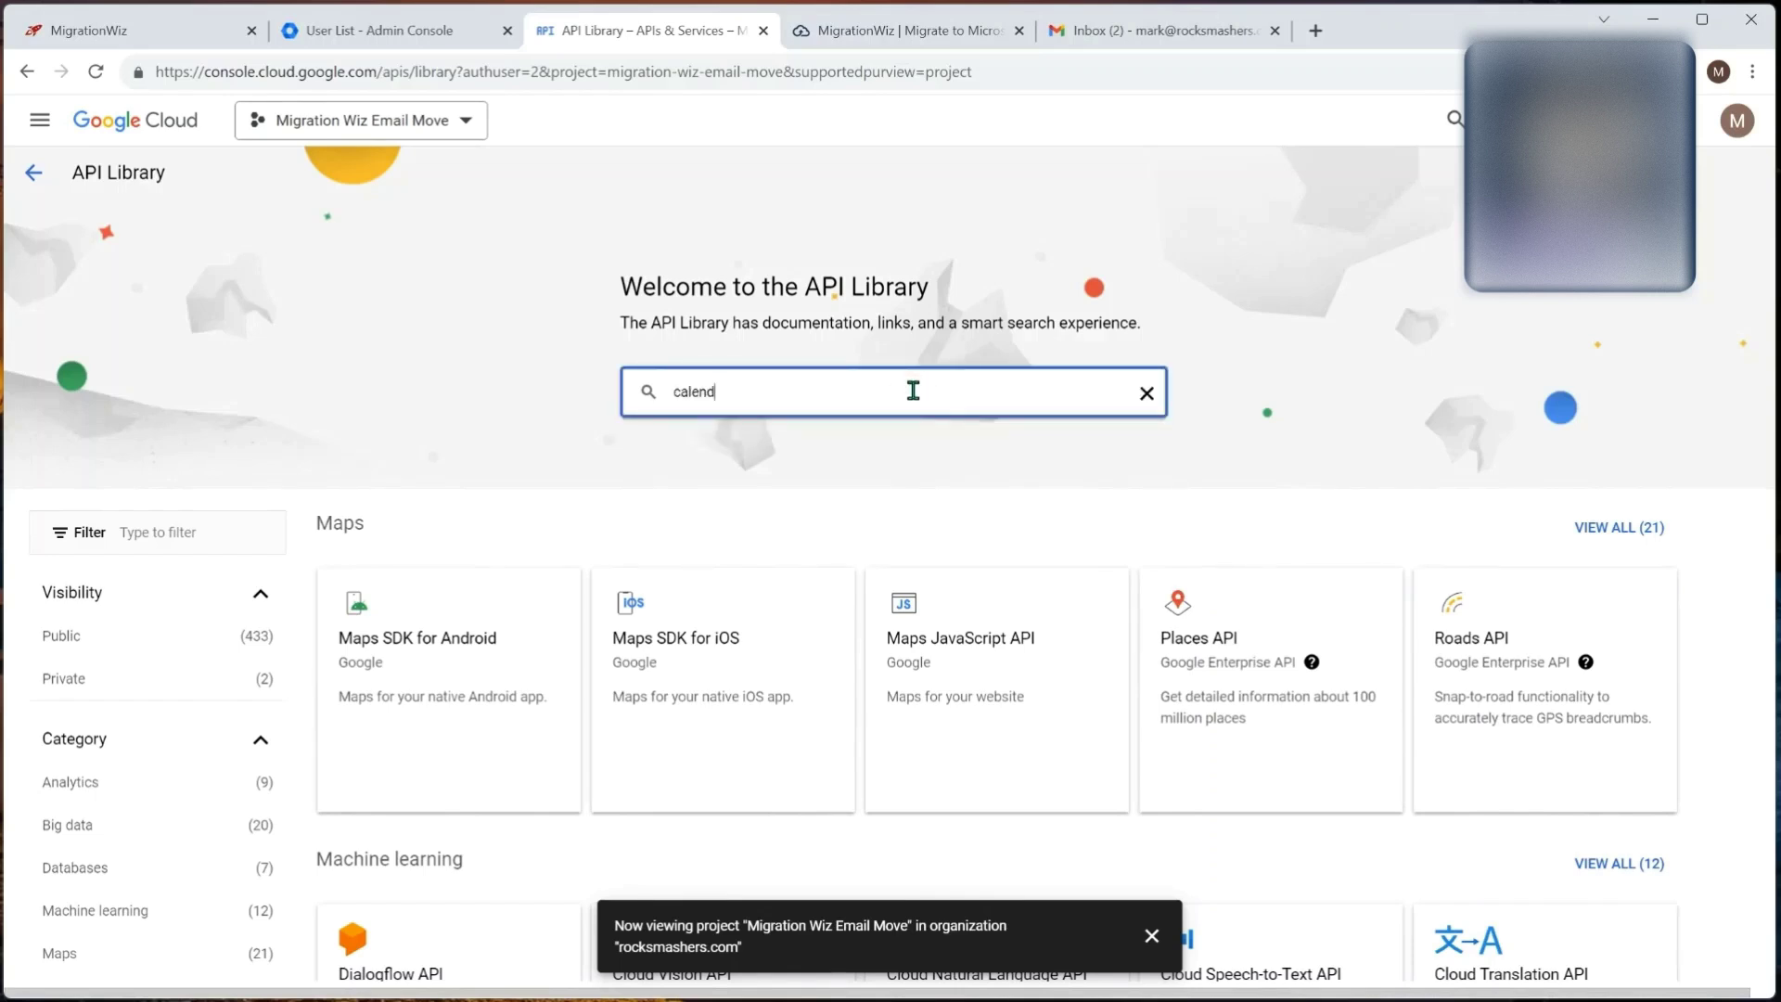
{"action": "key", "text": "Return"}
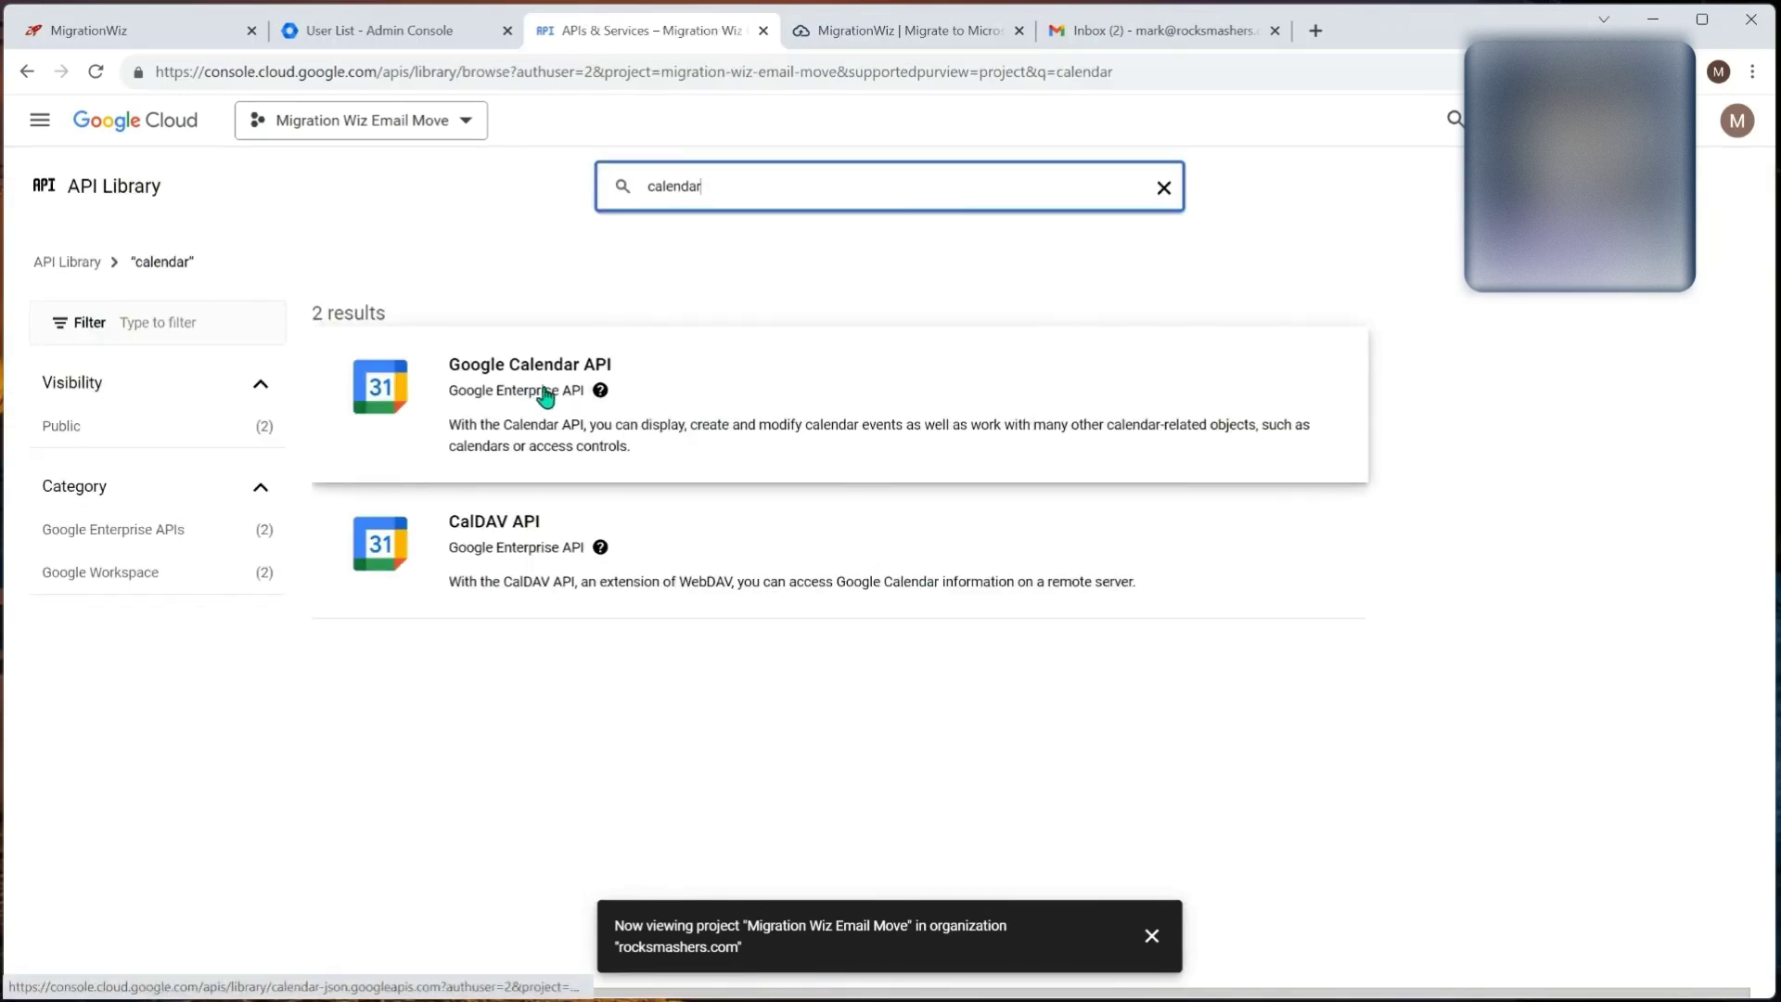
{"action": "left_click", "coordinate": [545, 390]}
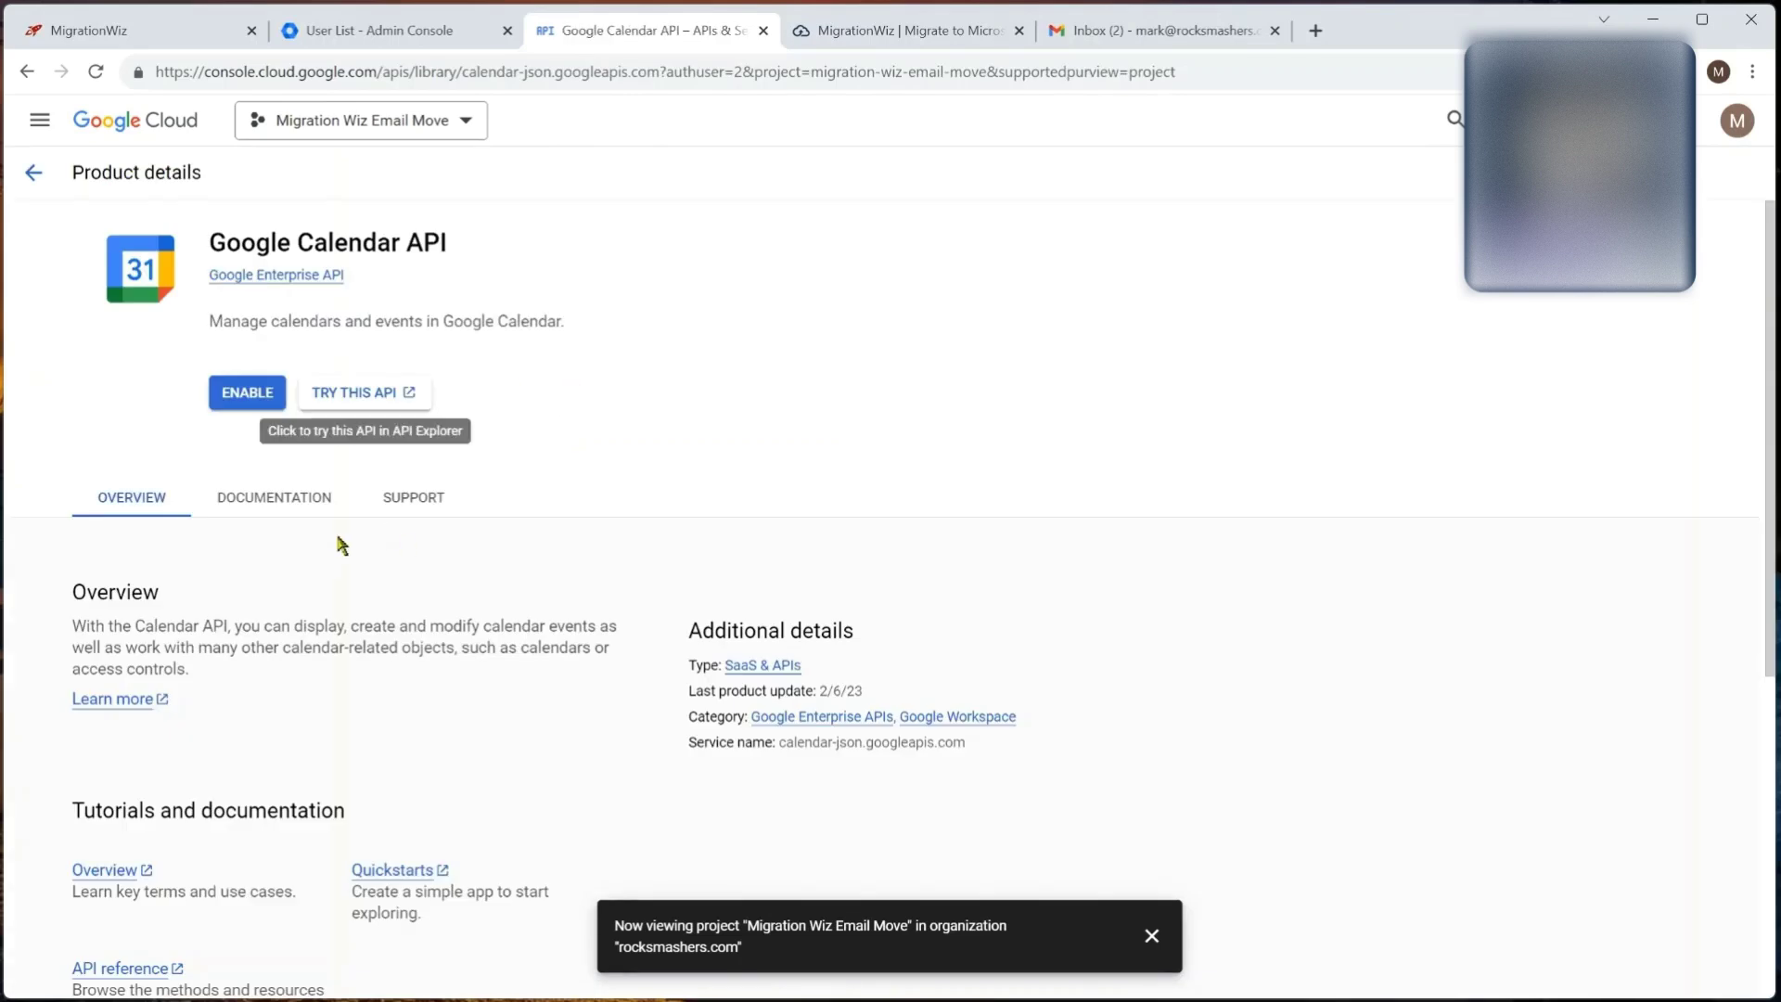
{"action": "left_click", "coordinate": [241, 395]}
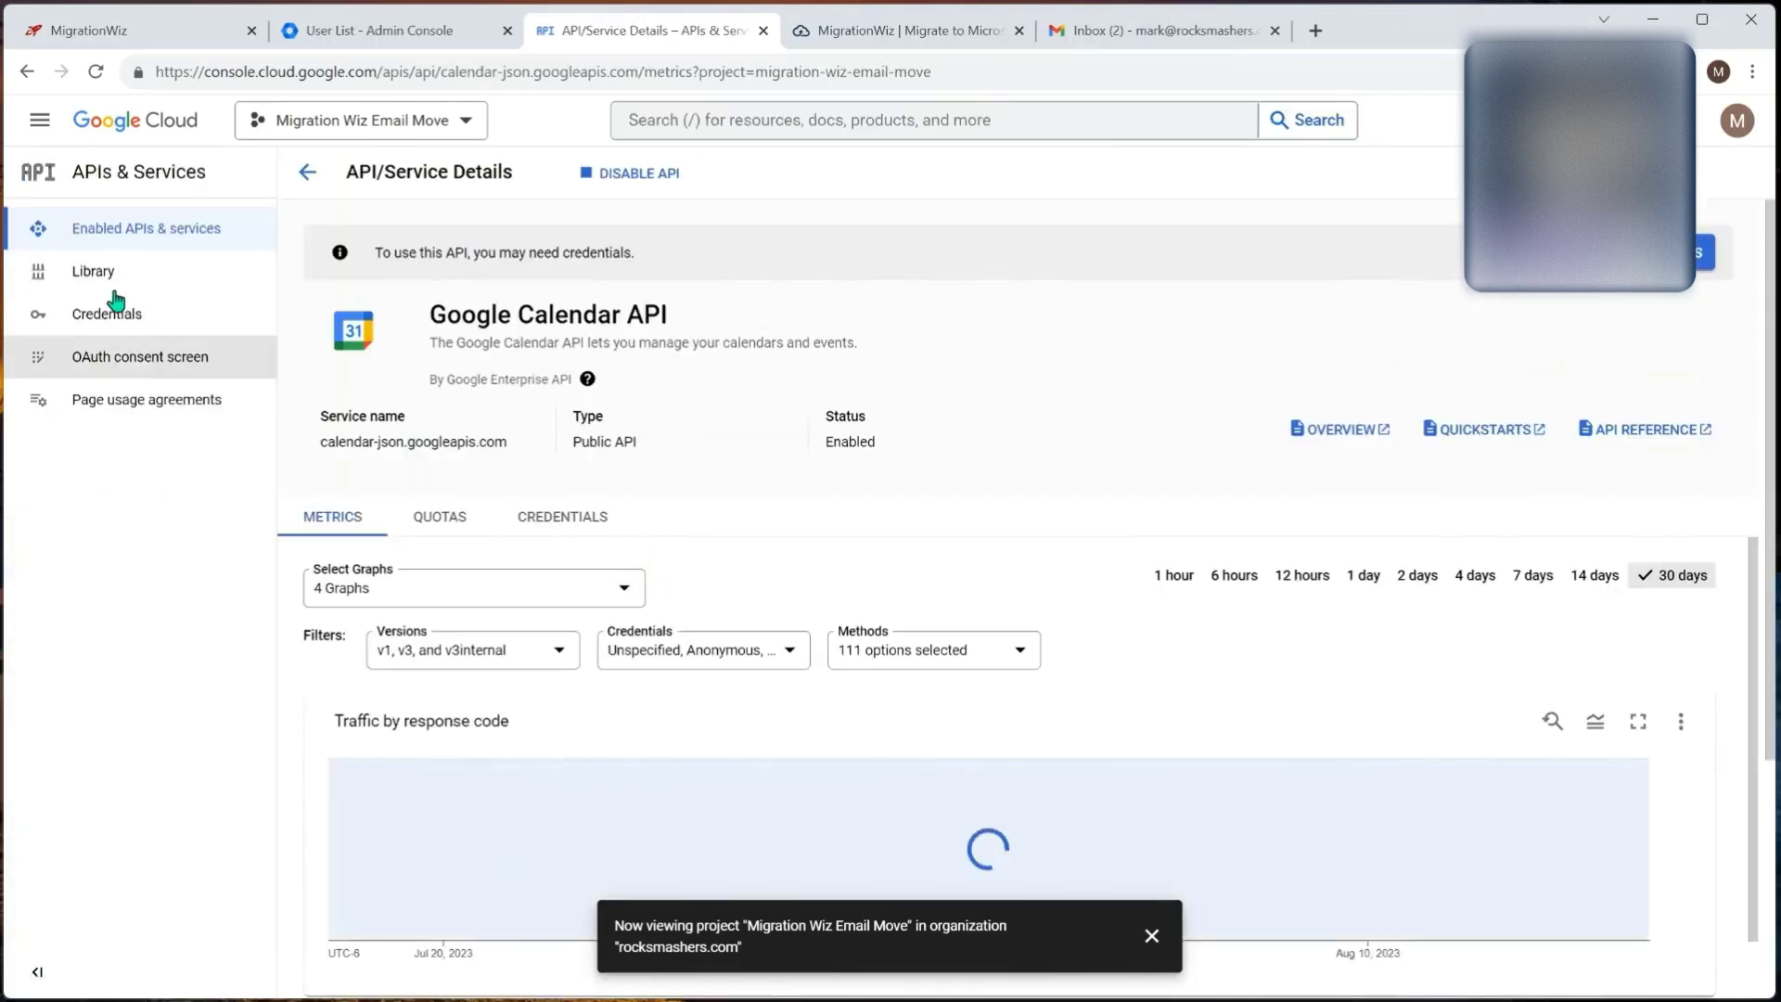
{"action": "left_click", "coordinate": [151, 232]}
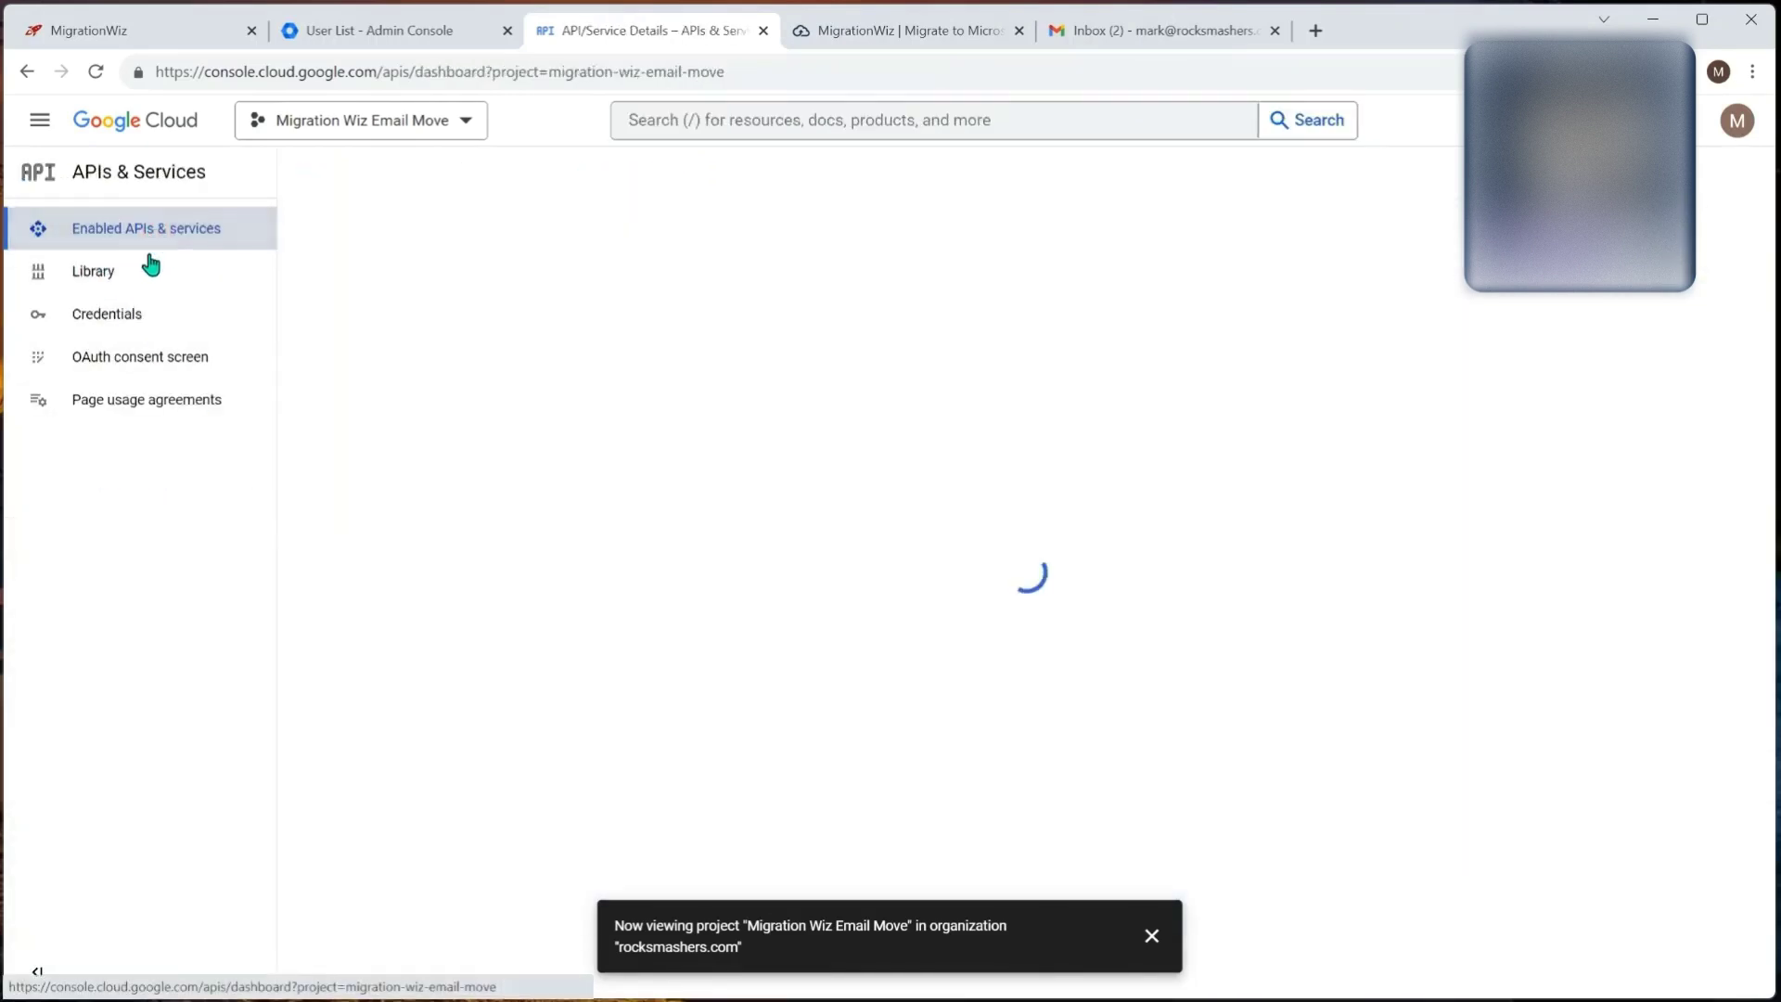
Step: Search the API Library for 'gmai' and enable the Gmail API
{"action": "left_click", "coordinate": [147, 273]}
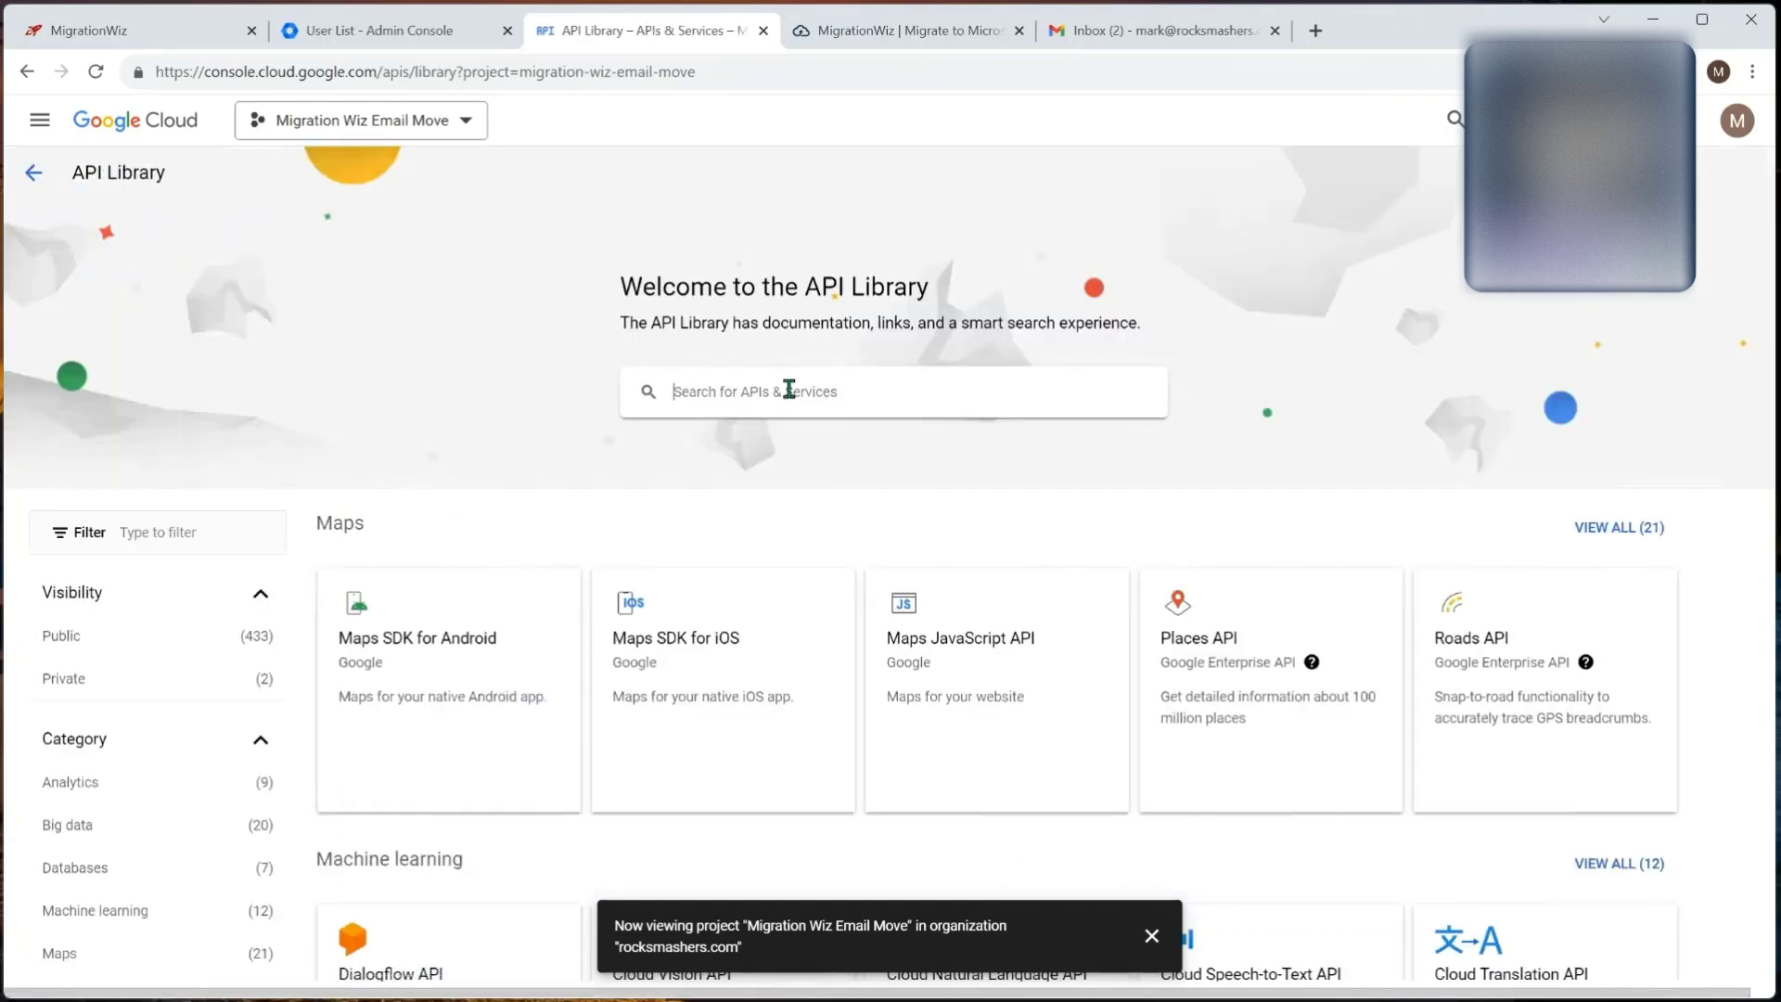
{"action": "type", "text": "gmail"}
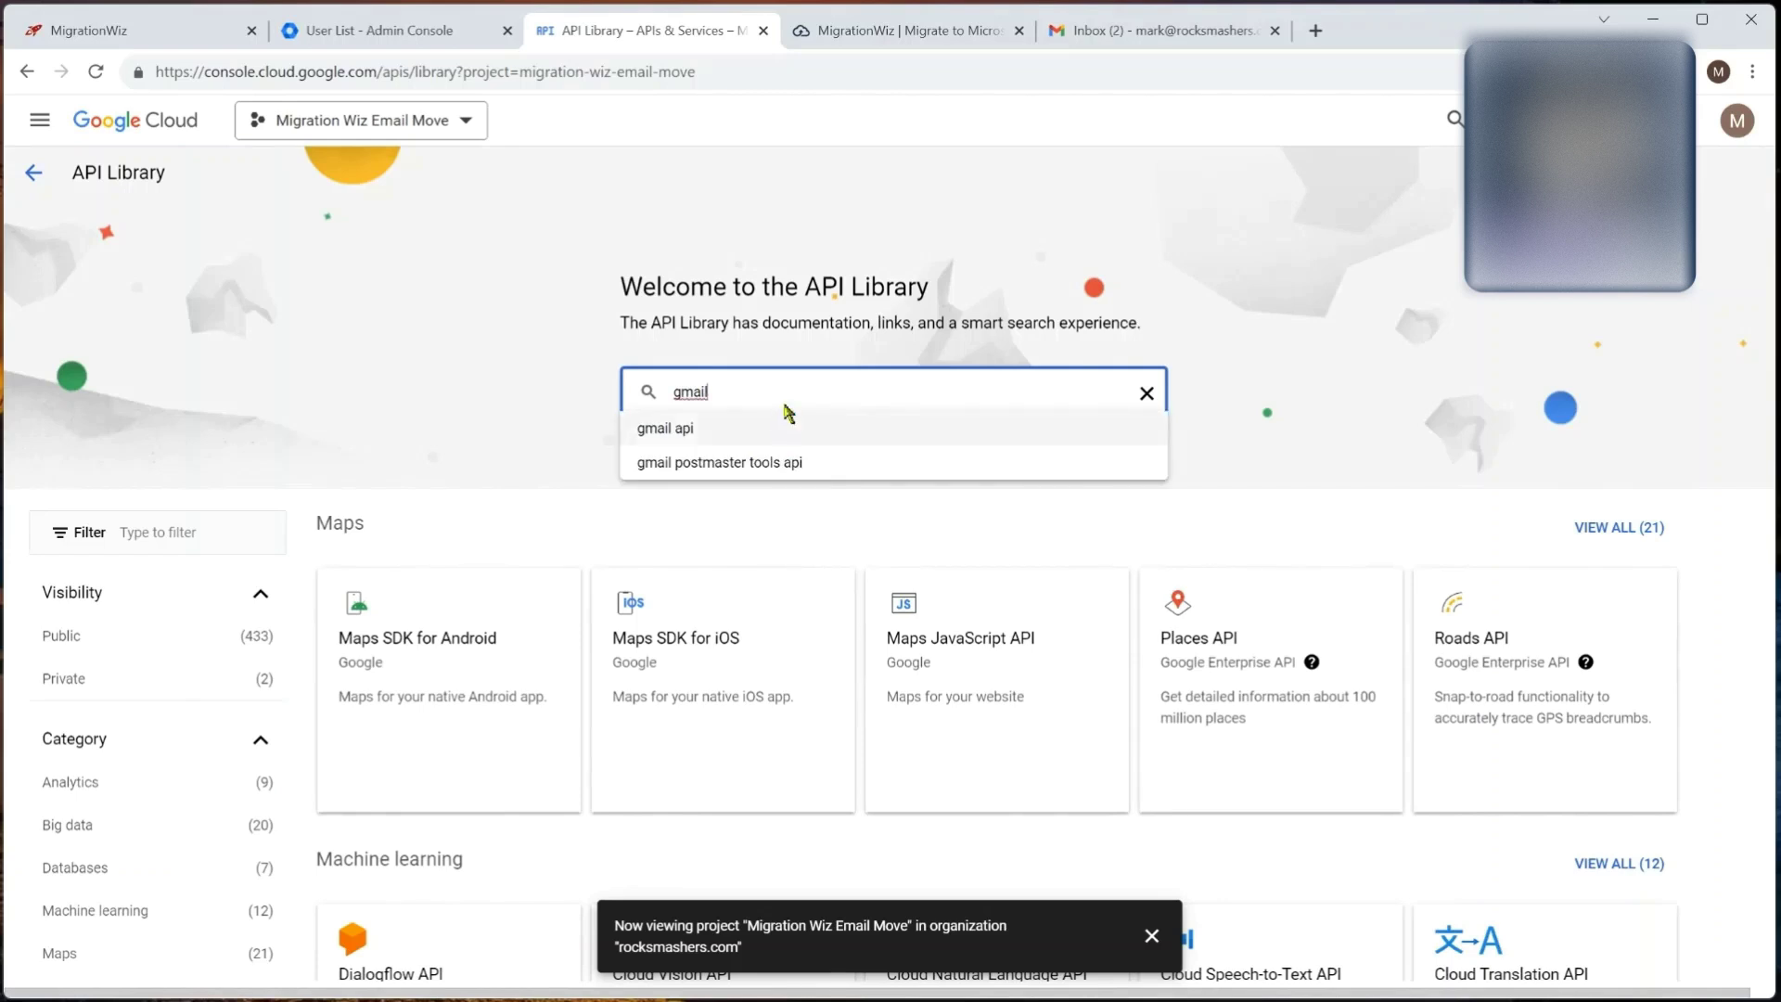
{"action": "key", "text": "Return"}
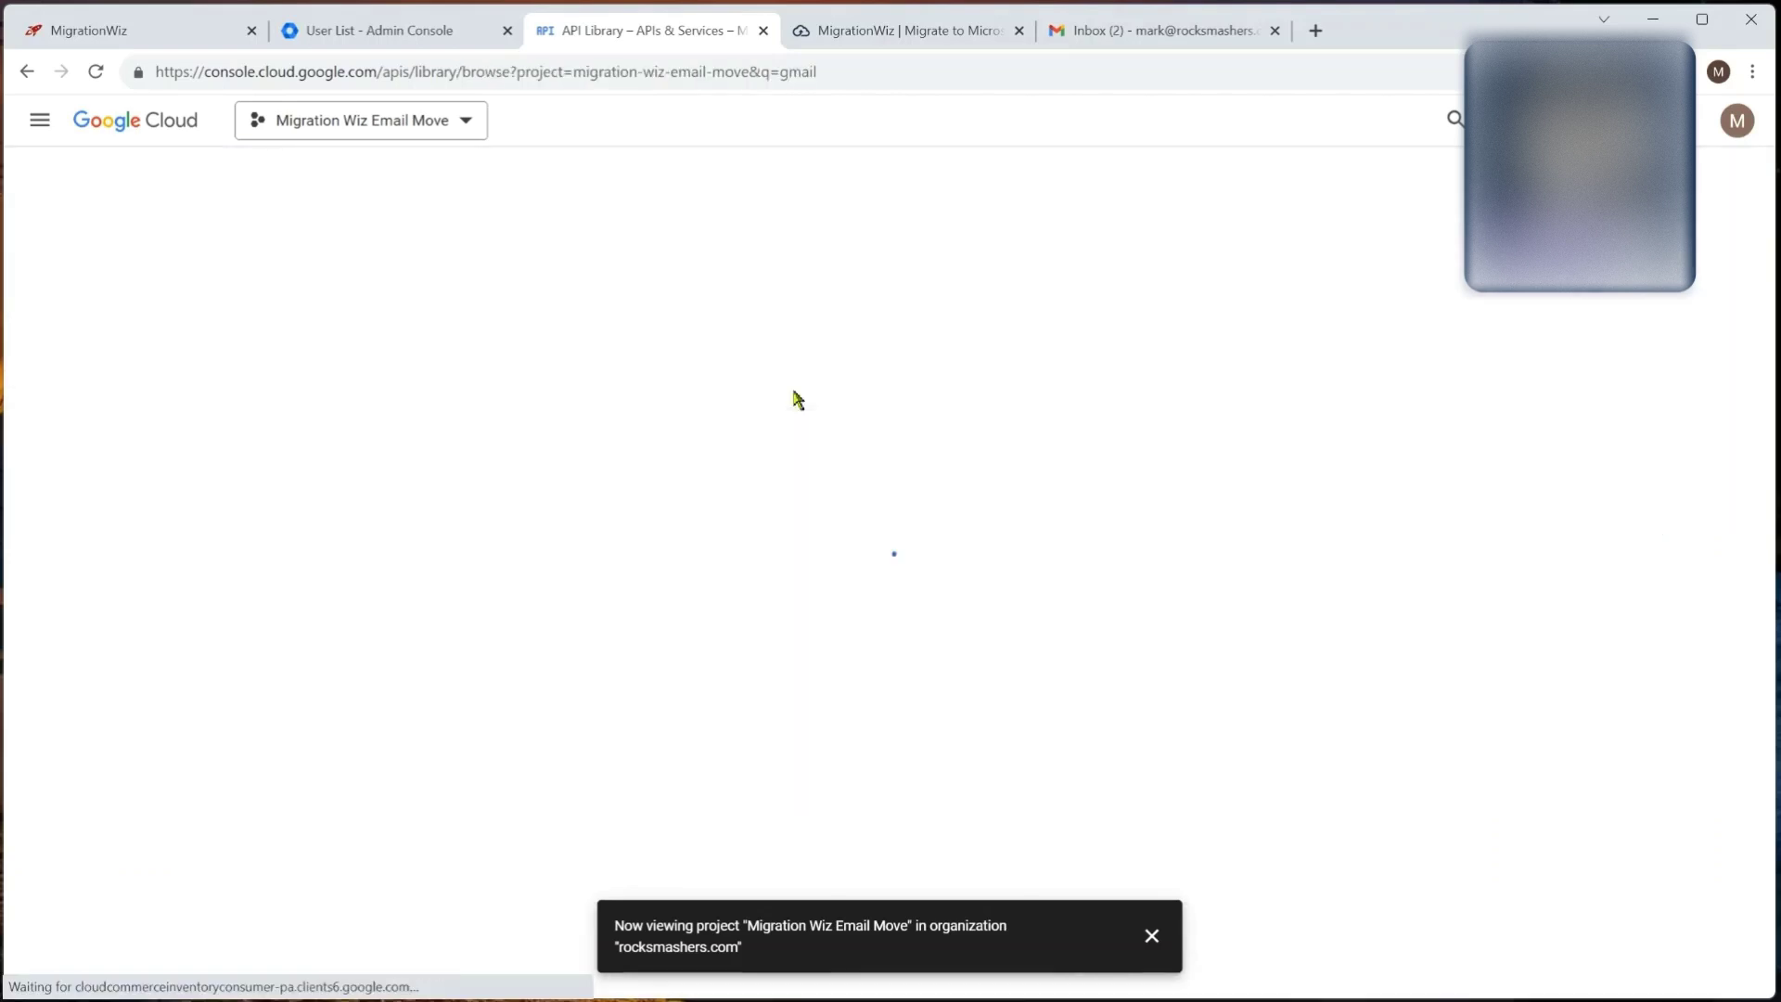
{"action": "left_click", "coordinate": [505, 388]}
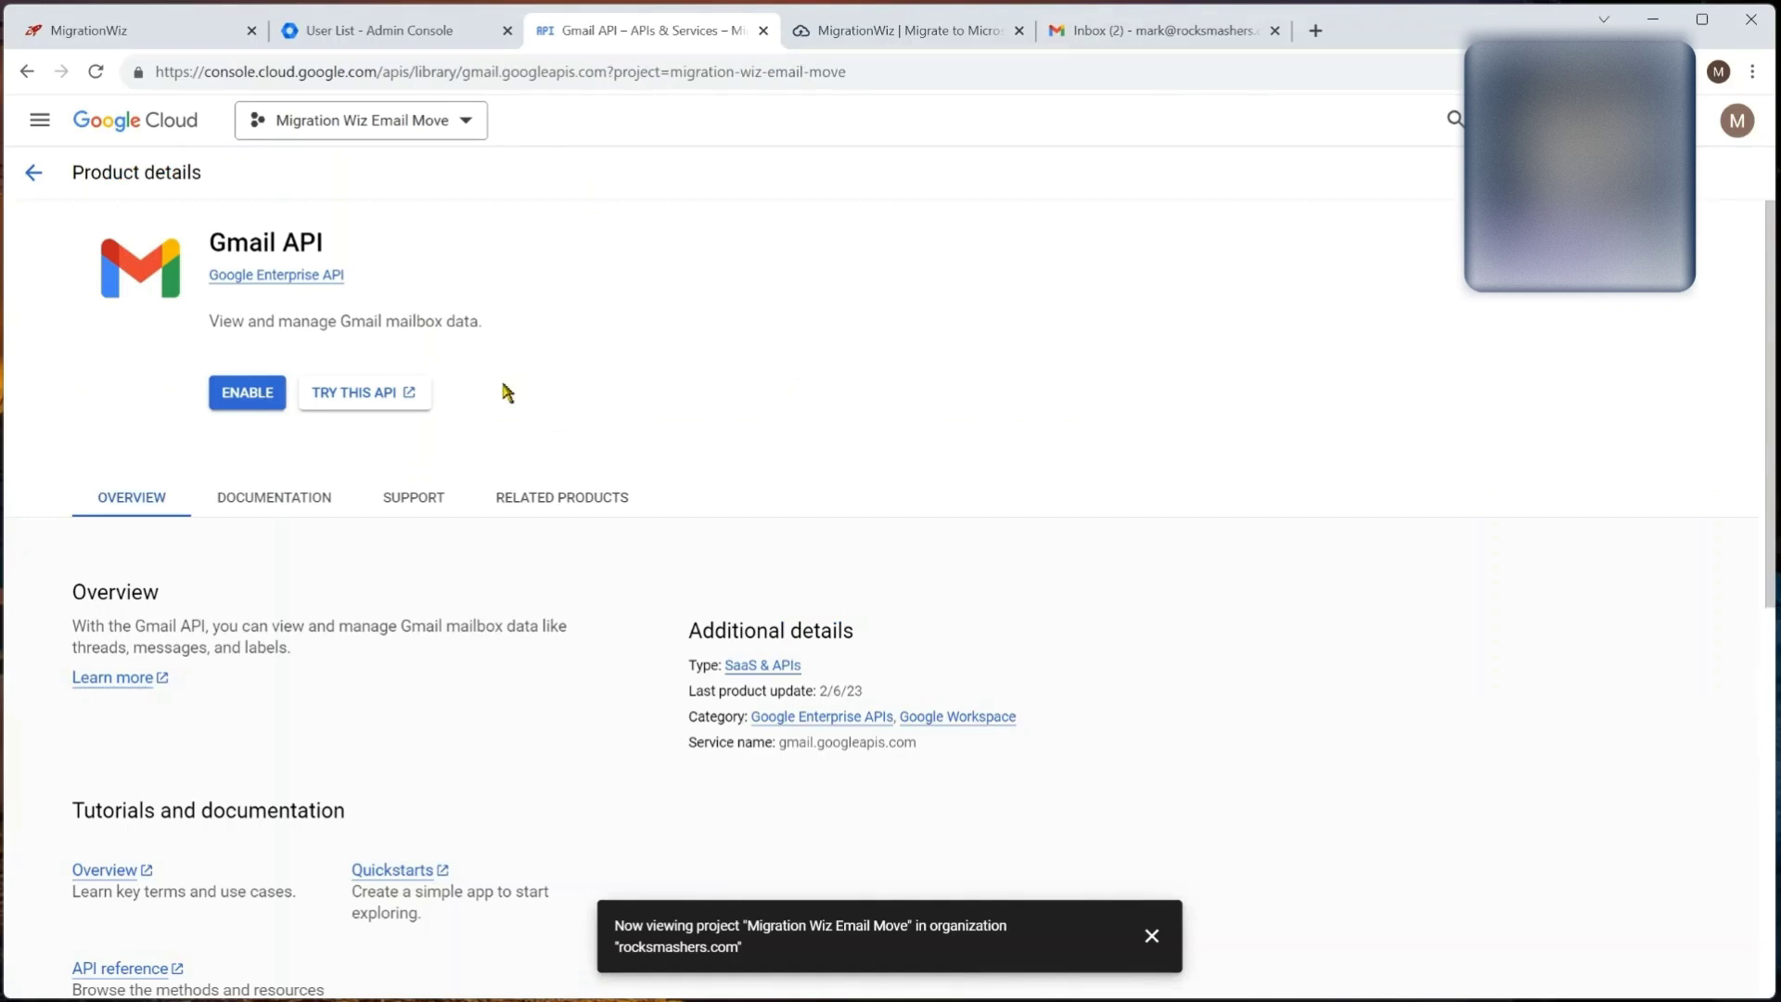
{"action": "left_click", "coordinate": [252, 395]}
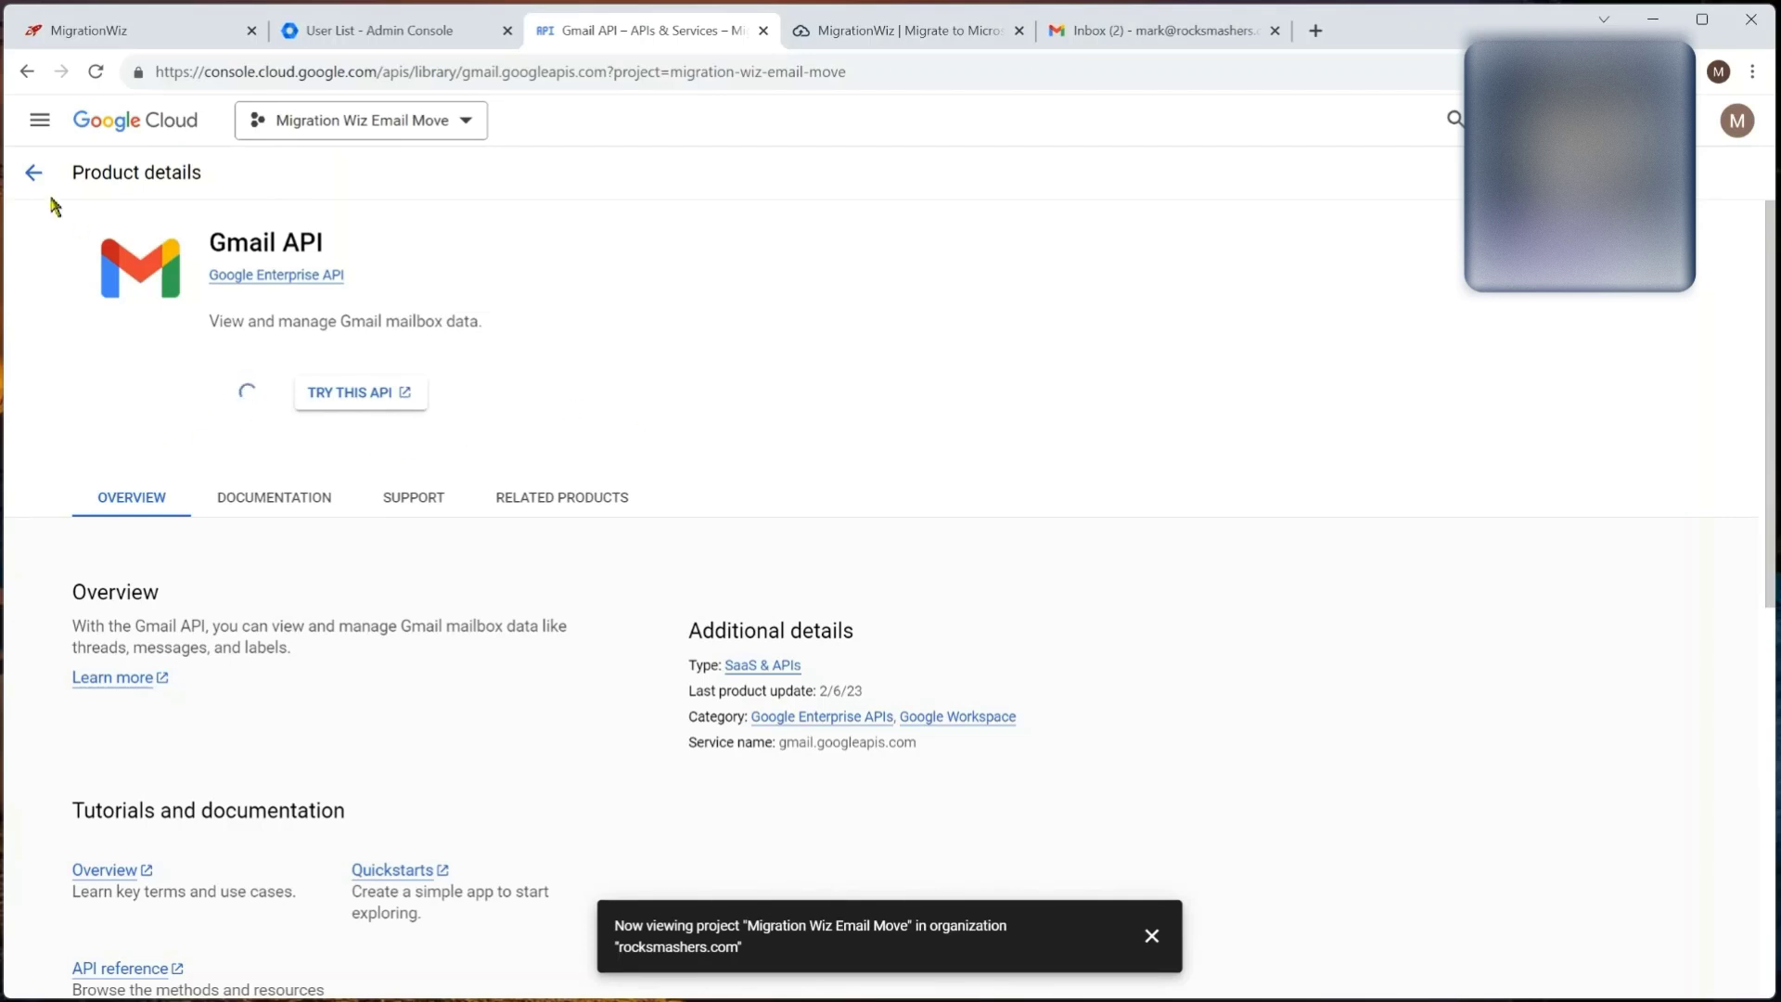
Step: Search the API Library for 'peop' and enable the Google People API
{"action": "left_click", "coordinate": [168, 275]}
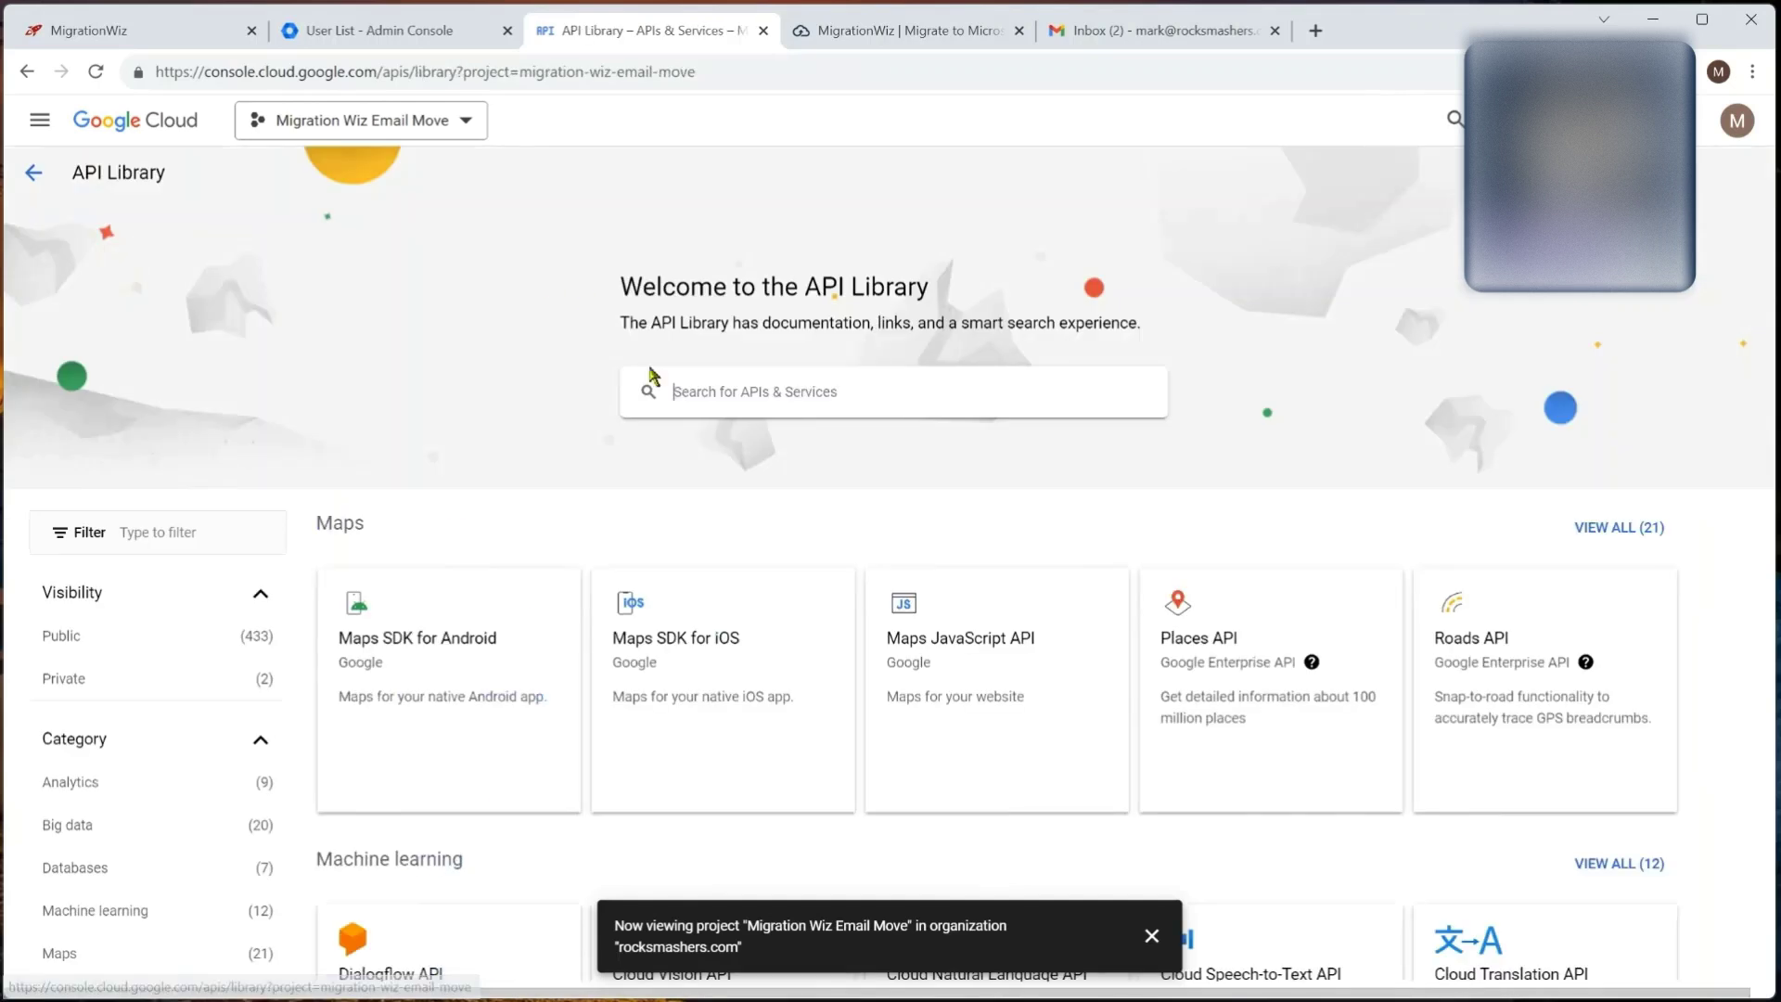
{"action": "type", "text": "people"}
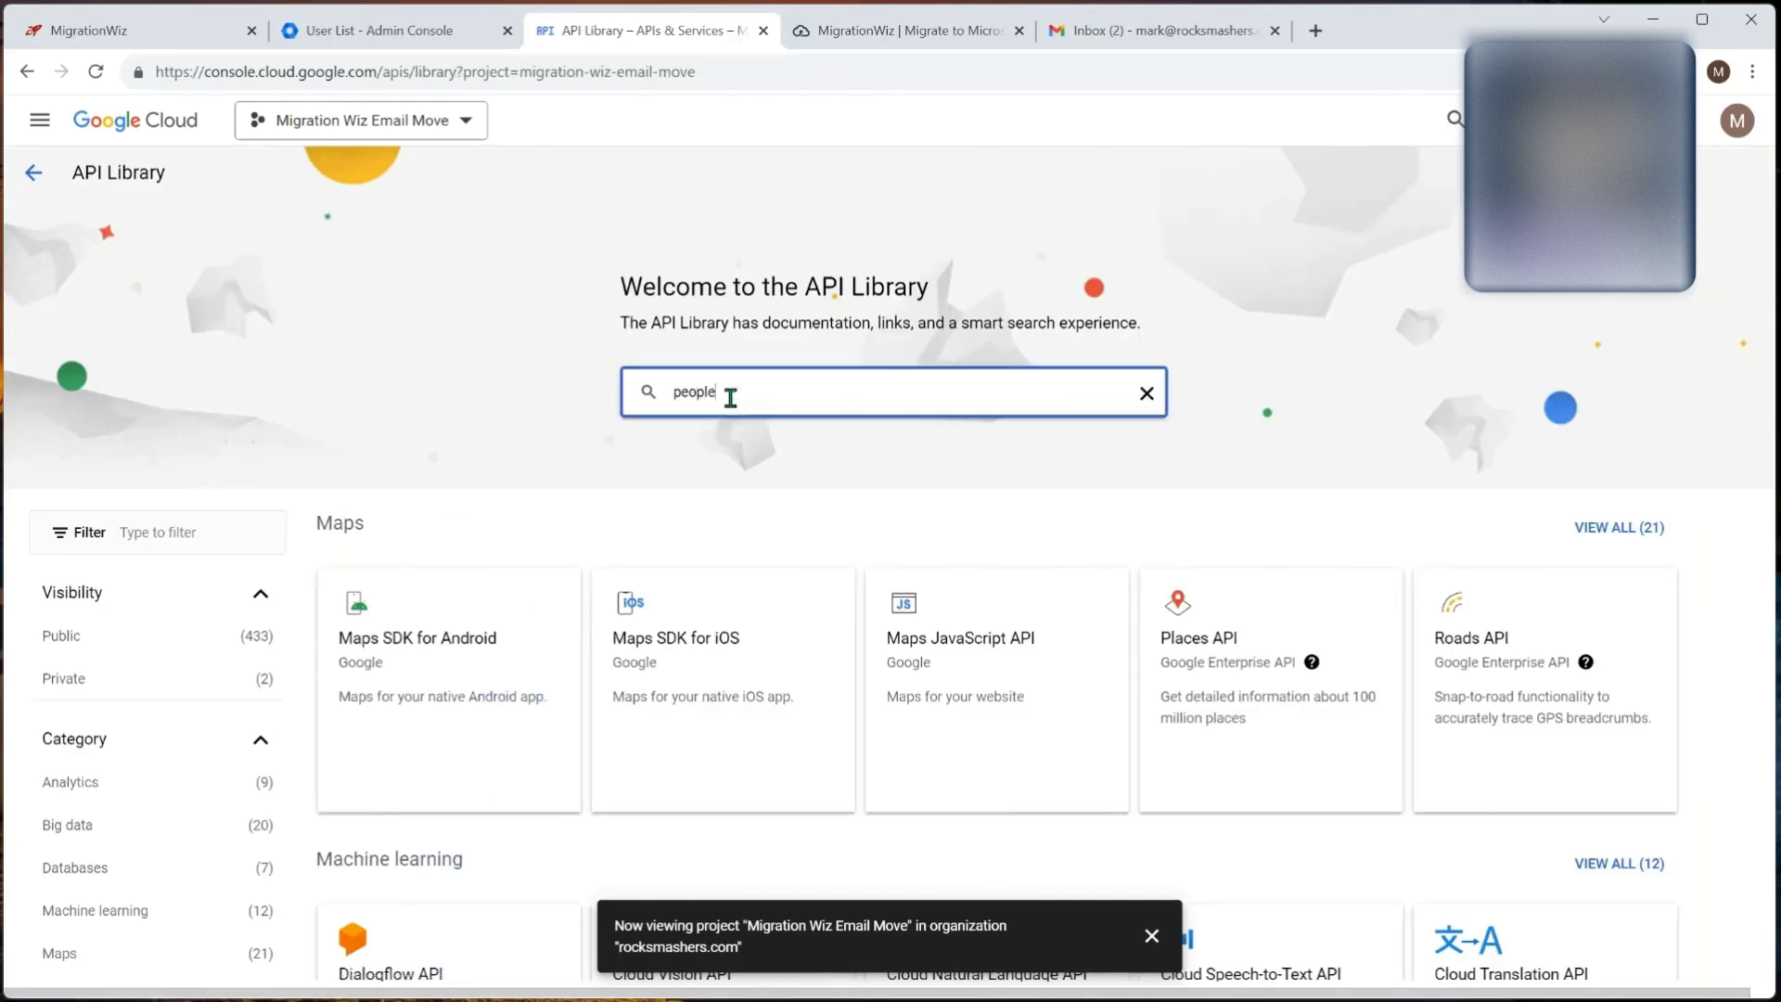
{"action": "key", "text": "Return"}
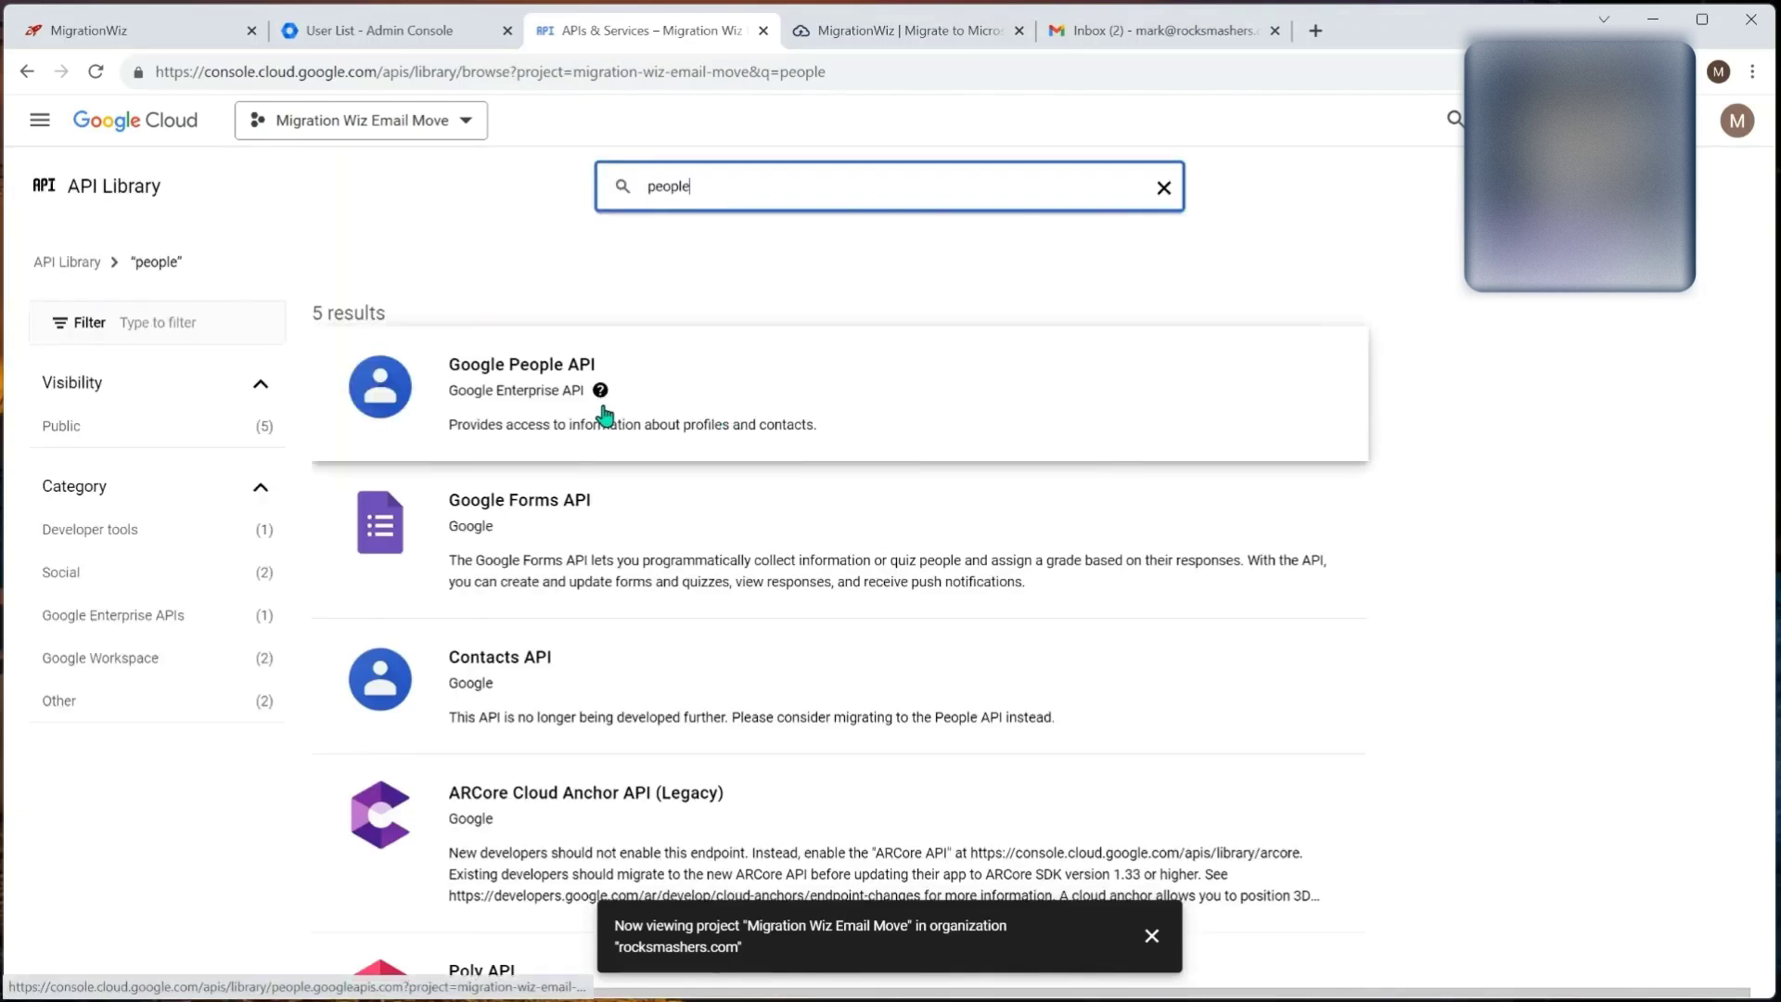
{"action": "left_click", "coordinate": [536, 383]}
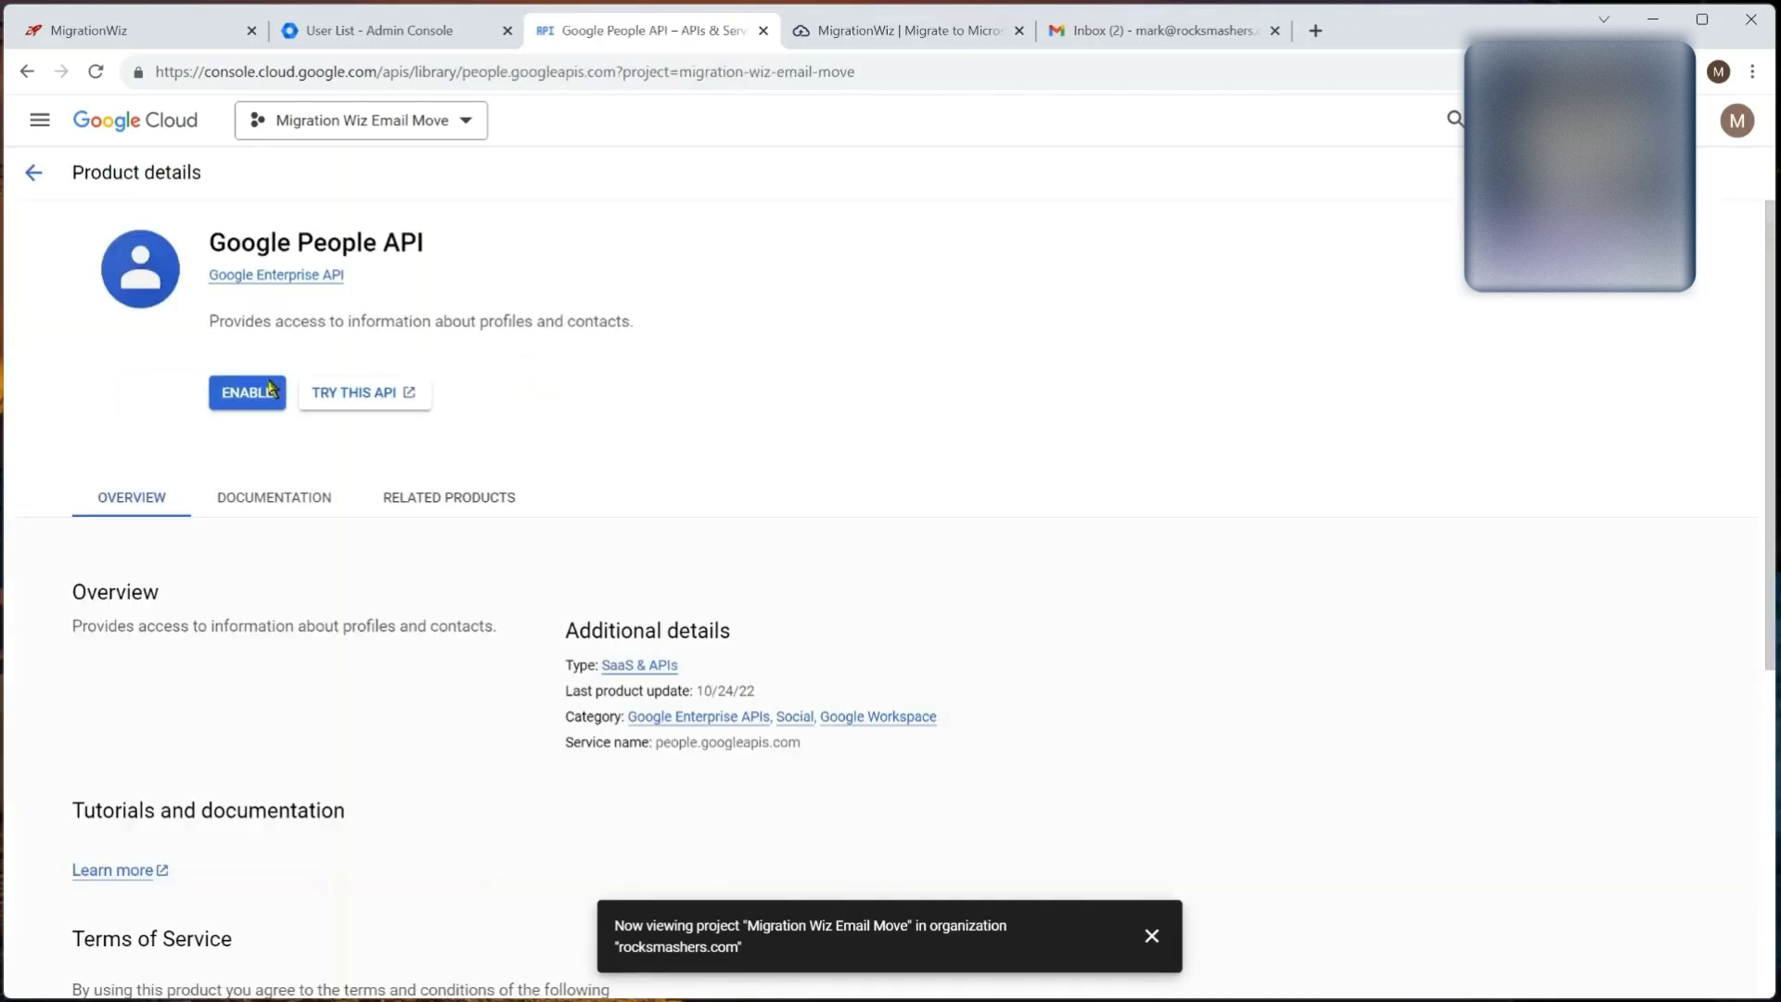
{"action": "left_click", "coordinate": [252, 392]}
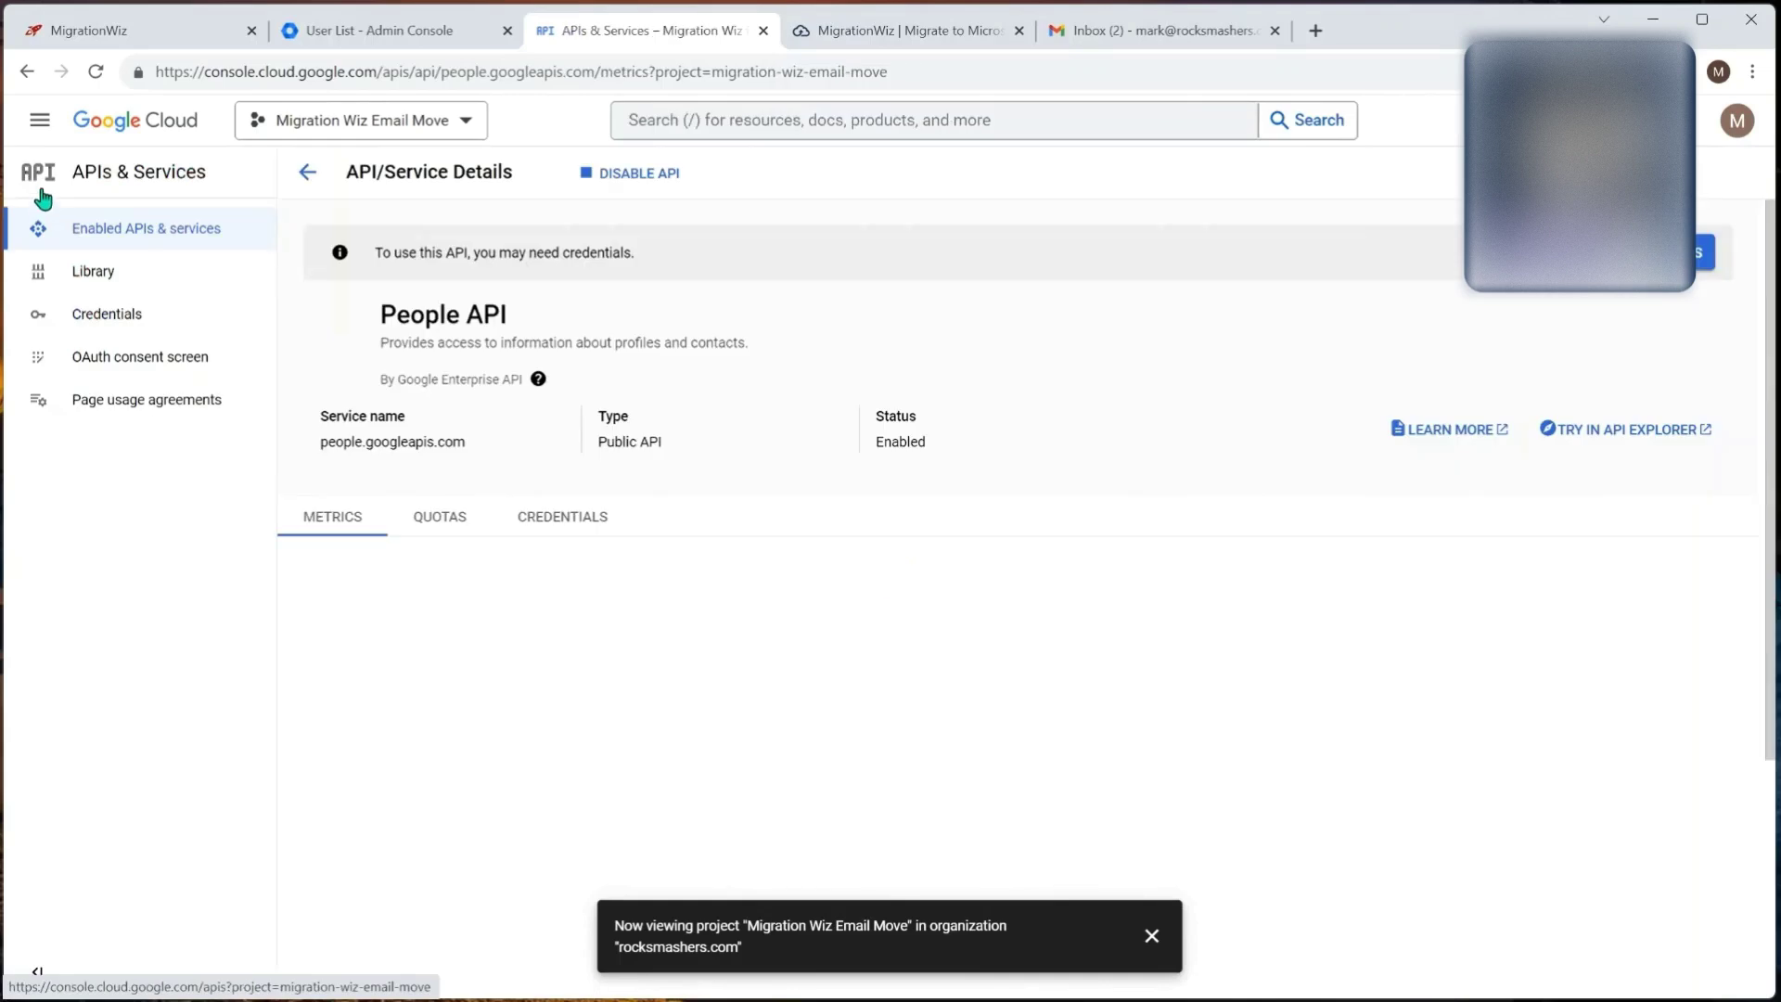
Step: Search the API Library for 'co' and enable the Contacts API
{"action": "left_click", "coordinate": [89, 273]}
{"action": "left_click", "coordinate": [800, 392]}
{"action": "type", "text": "contacts"}
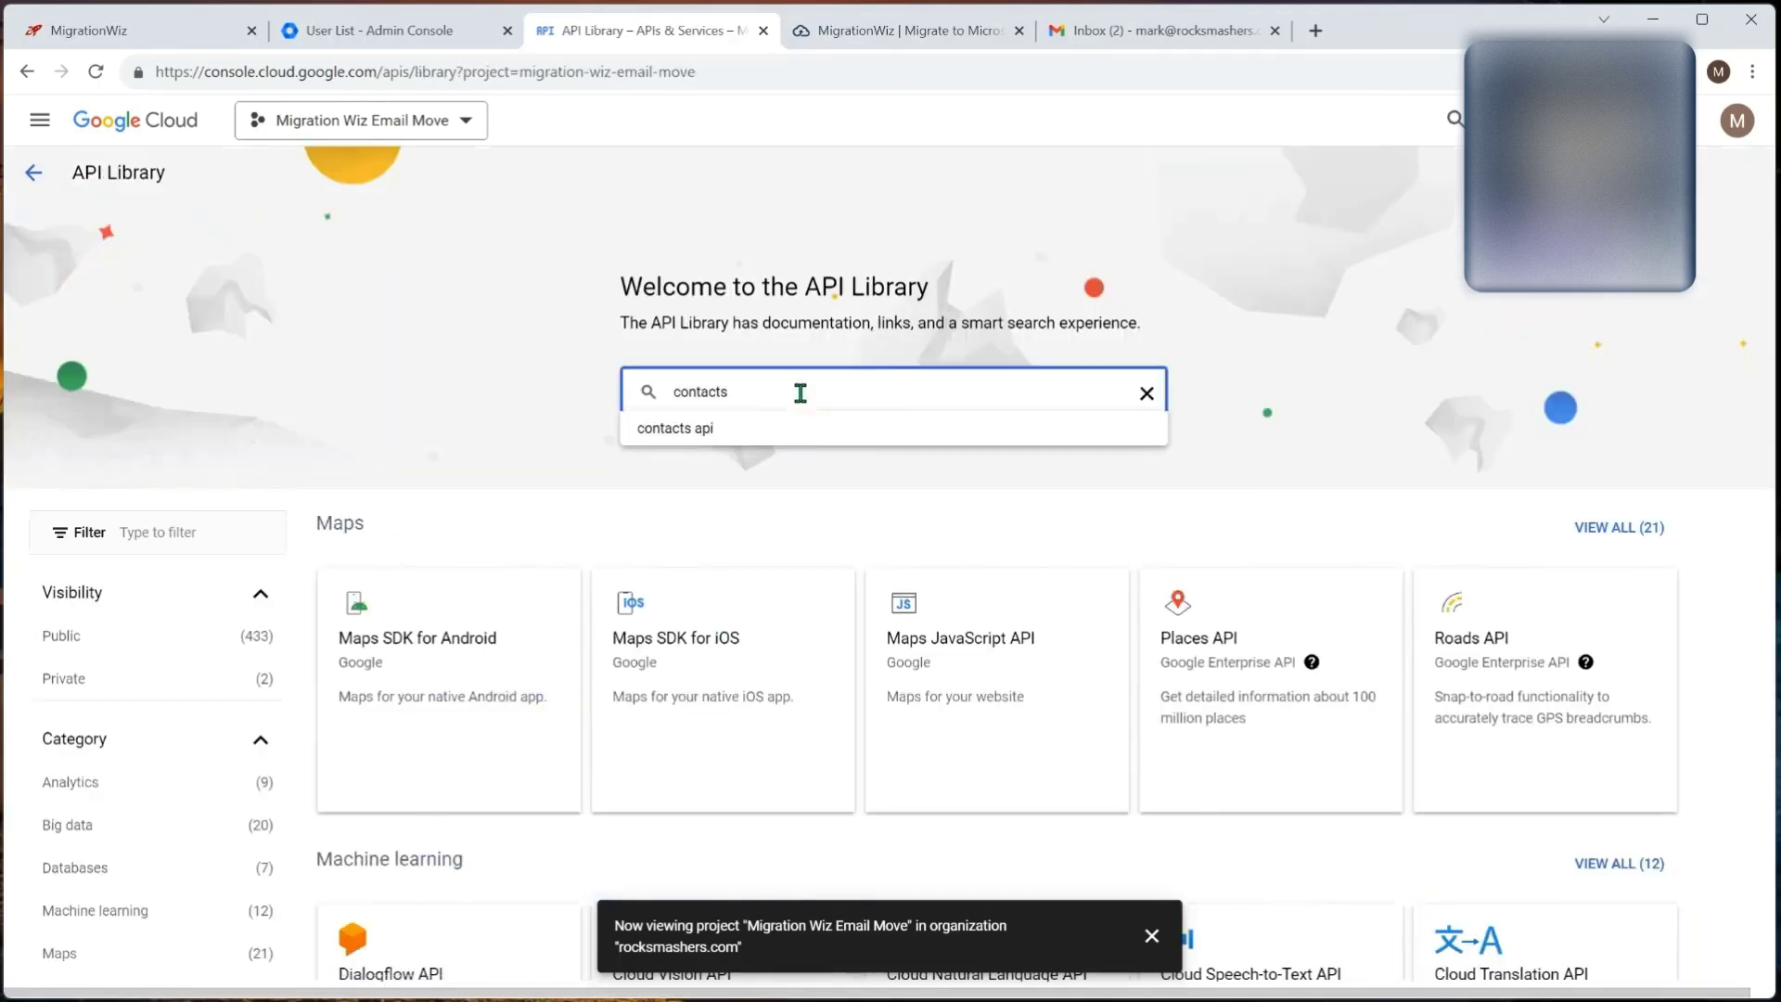
{"action": "key", "text": "Return"}
{"action": "left_click", "coordinate": [586, 394]}
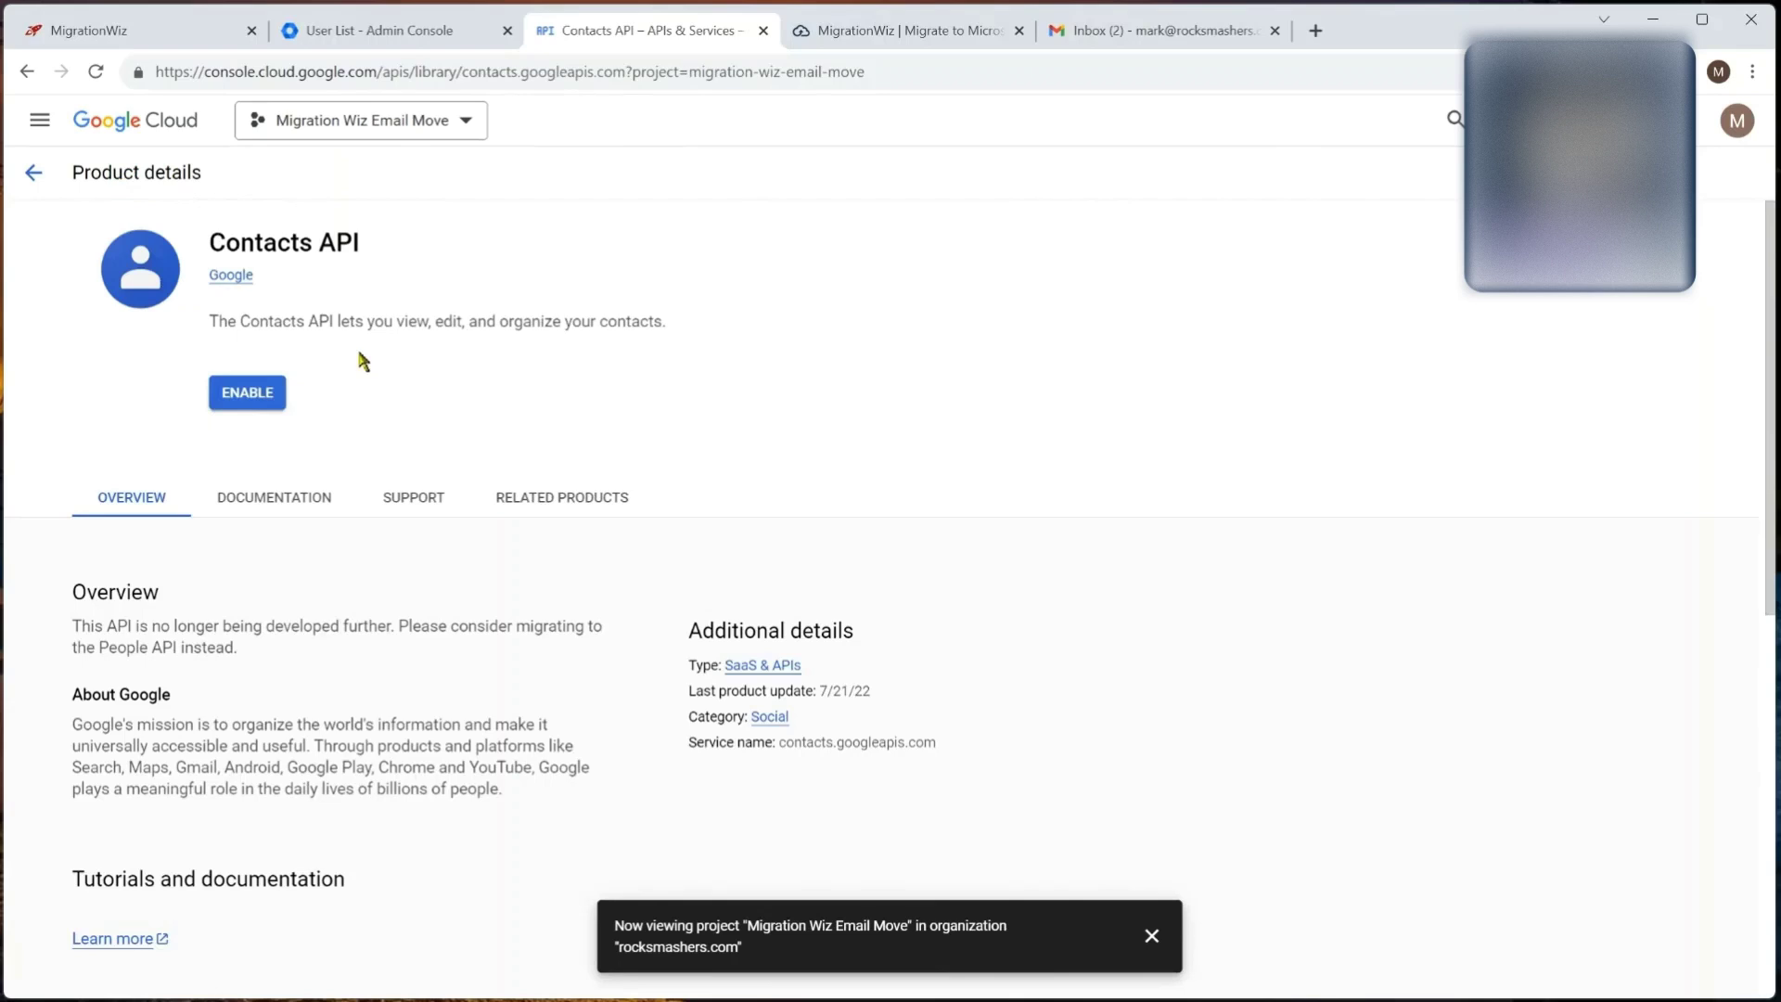
{"action": "left_click", "coordinate": [245, 394]}
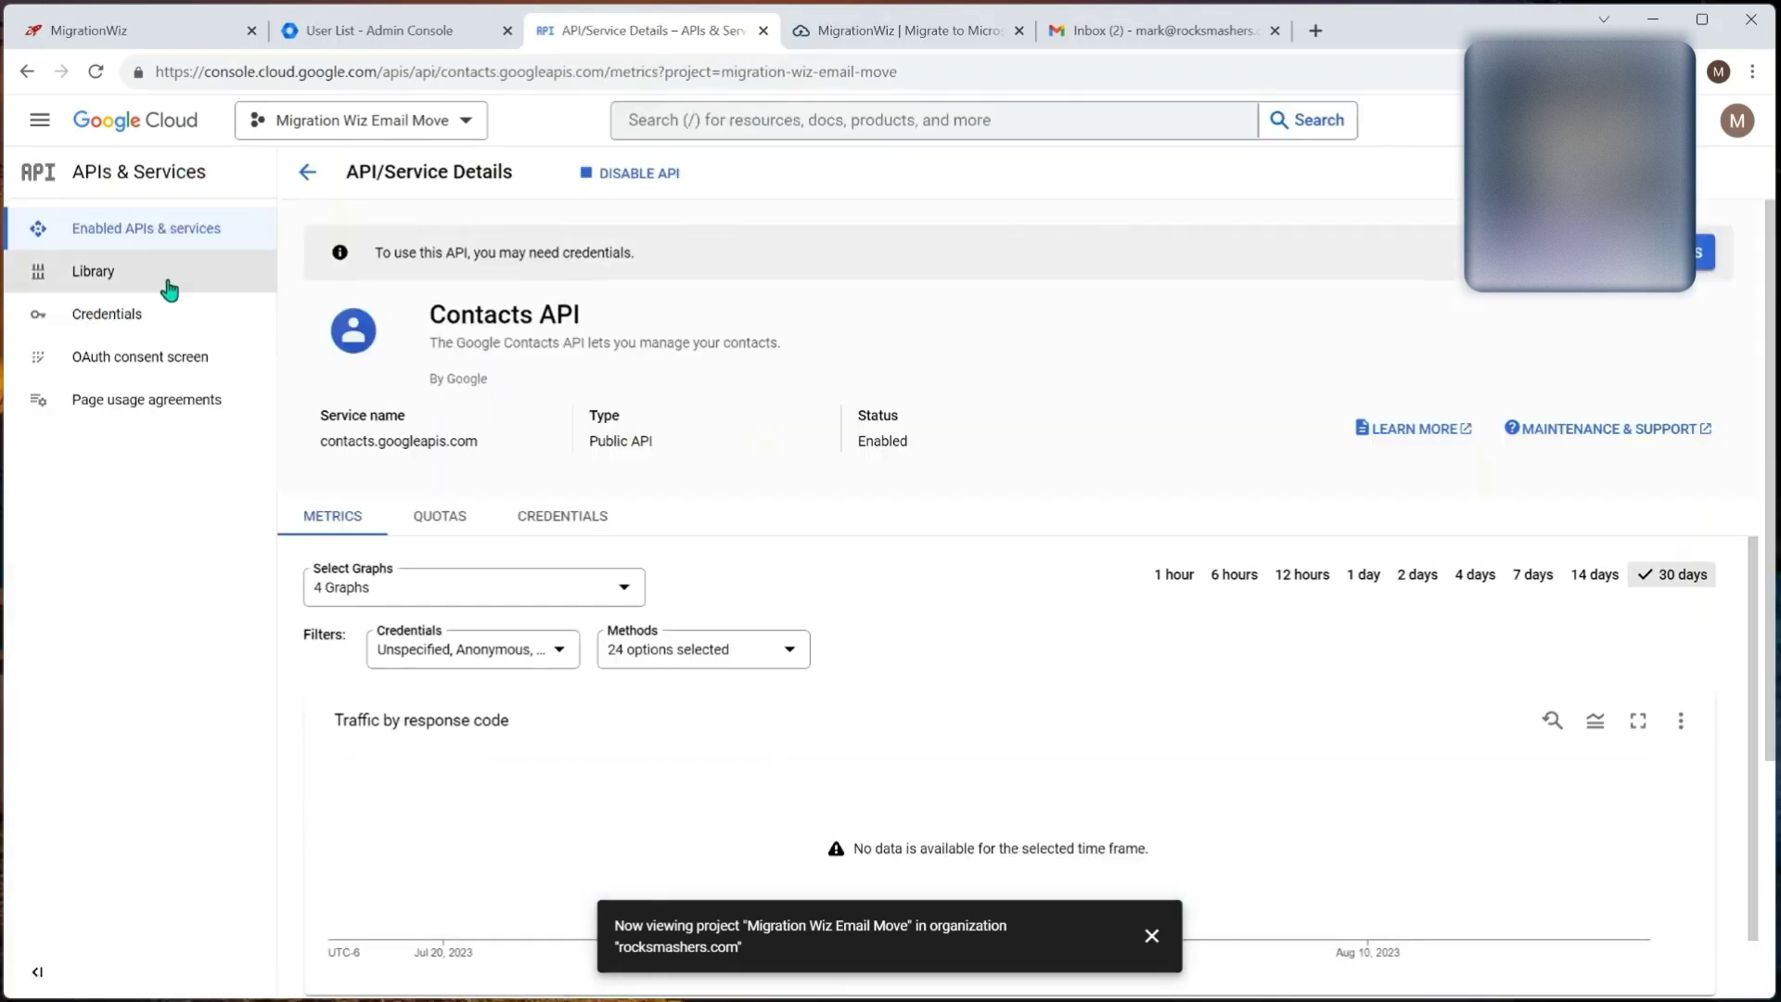
Step: Enable the Admin SDK API and review the project's enabled APIs list
{"action": "left_click", "coordinate": [171, 283]}
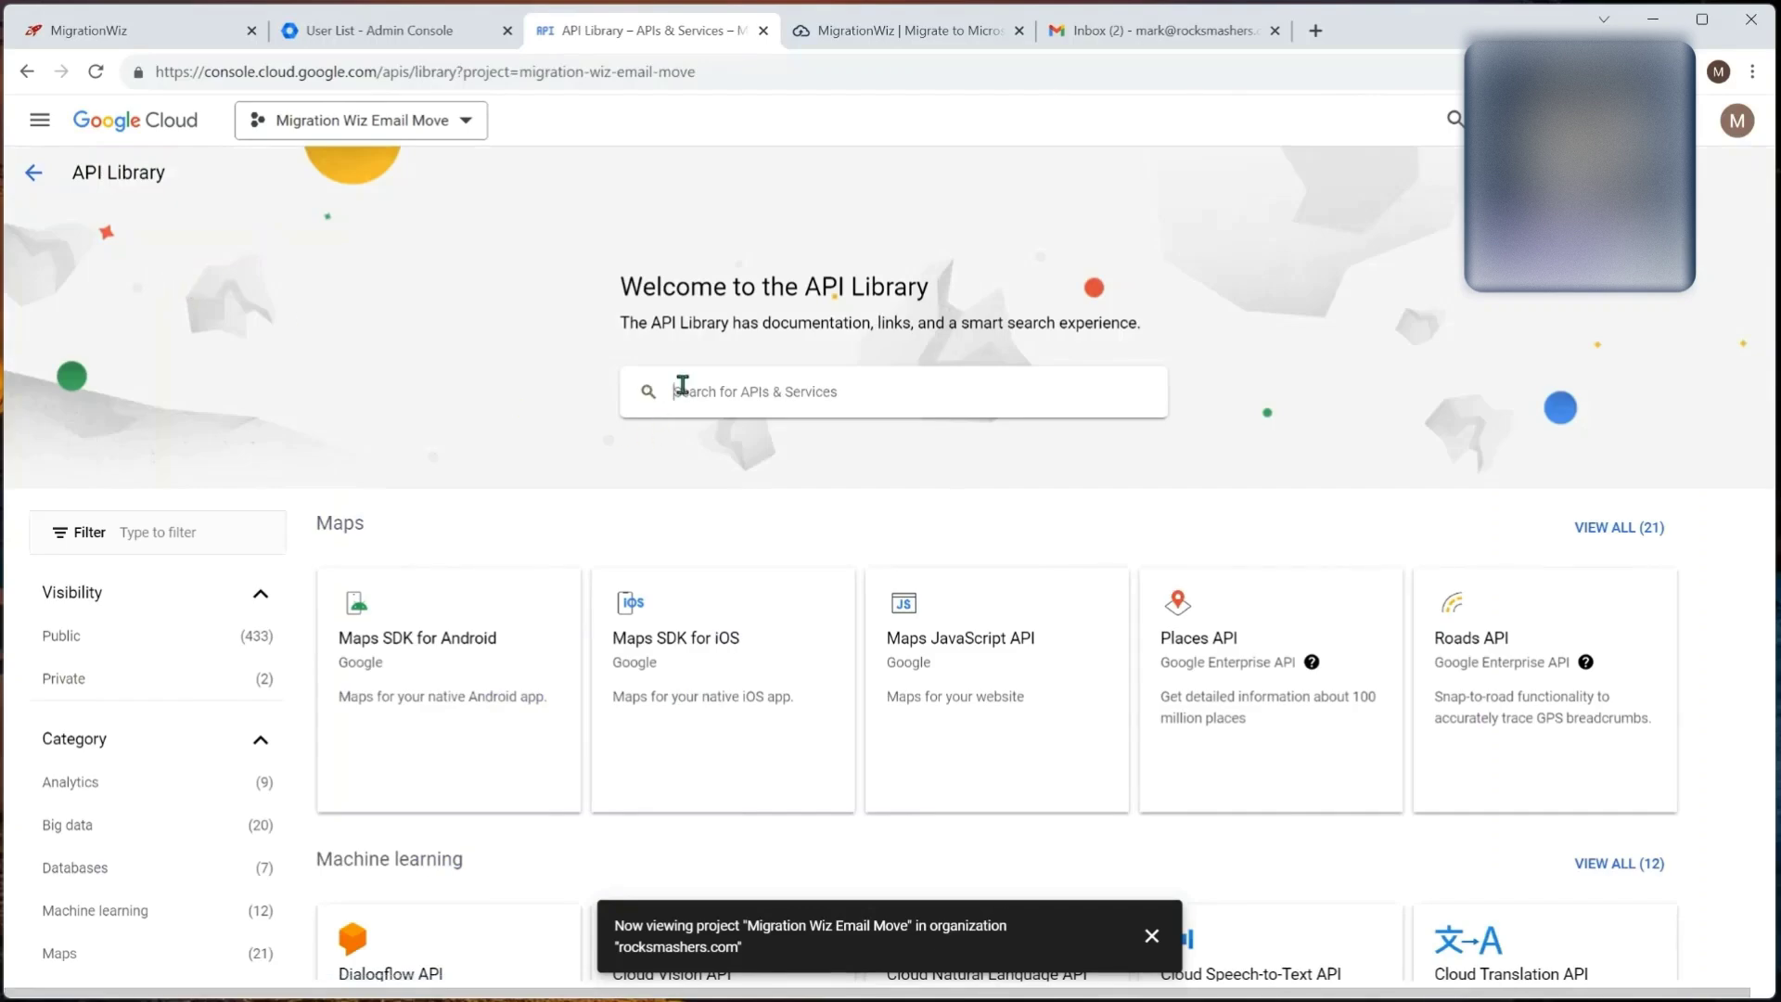
{"action": "left_click", "coordinate": [682, 383]}
{"action": "type", "text": "admin"}
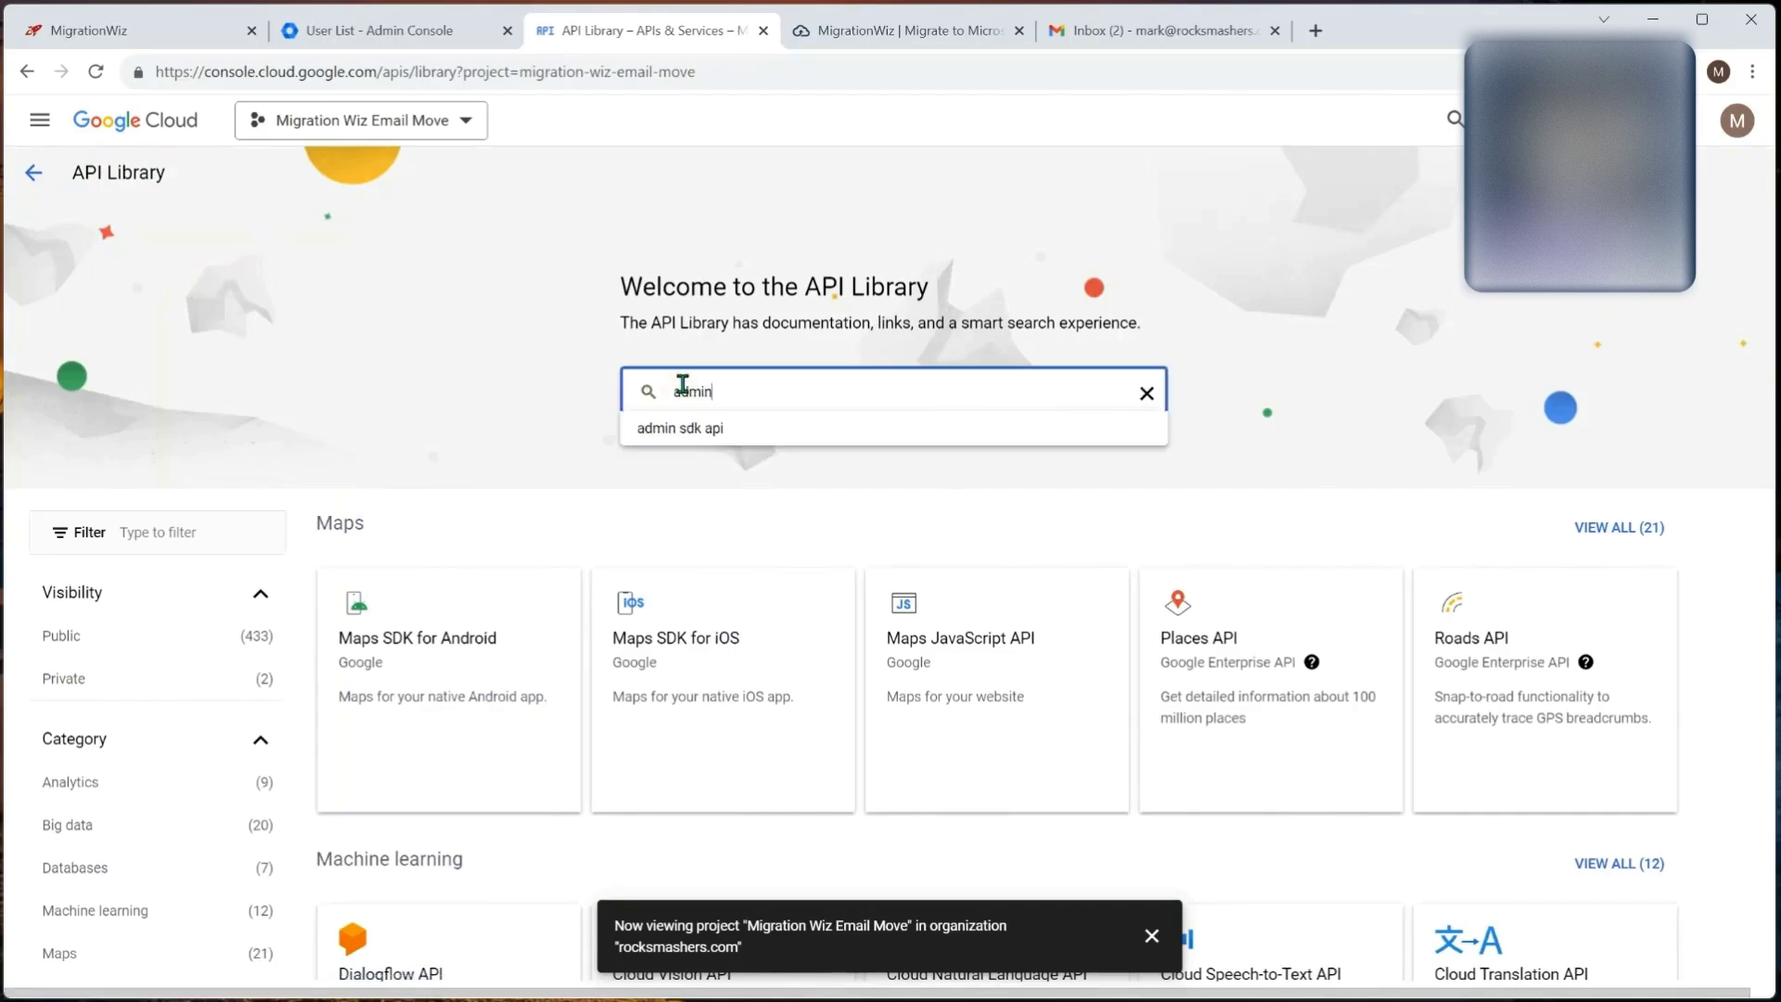
{"action": "key", "text": "Return"}
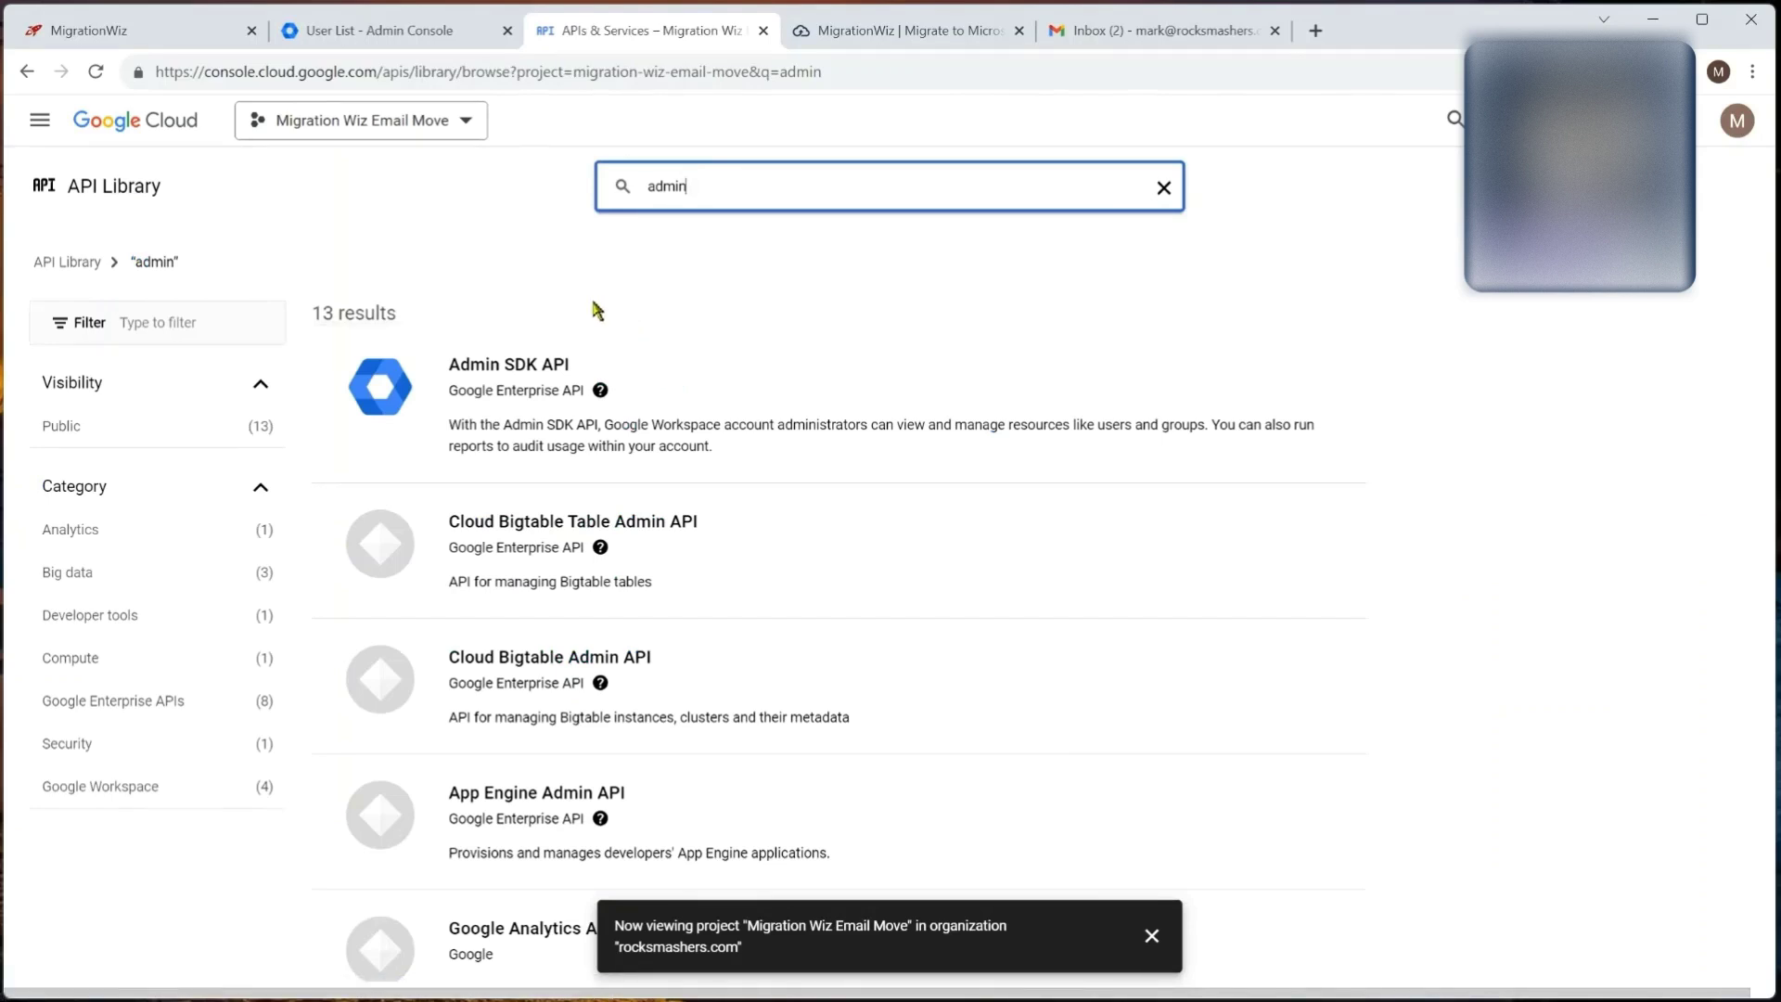
{"action": "left_click", "coordinate": [516, 393]}
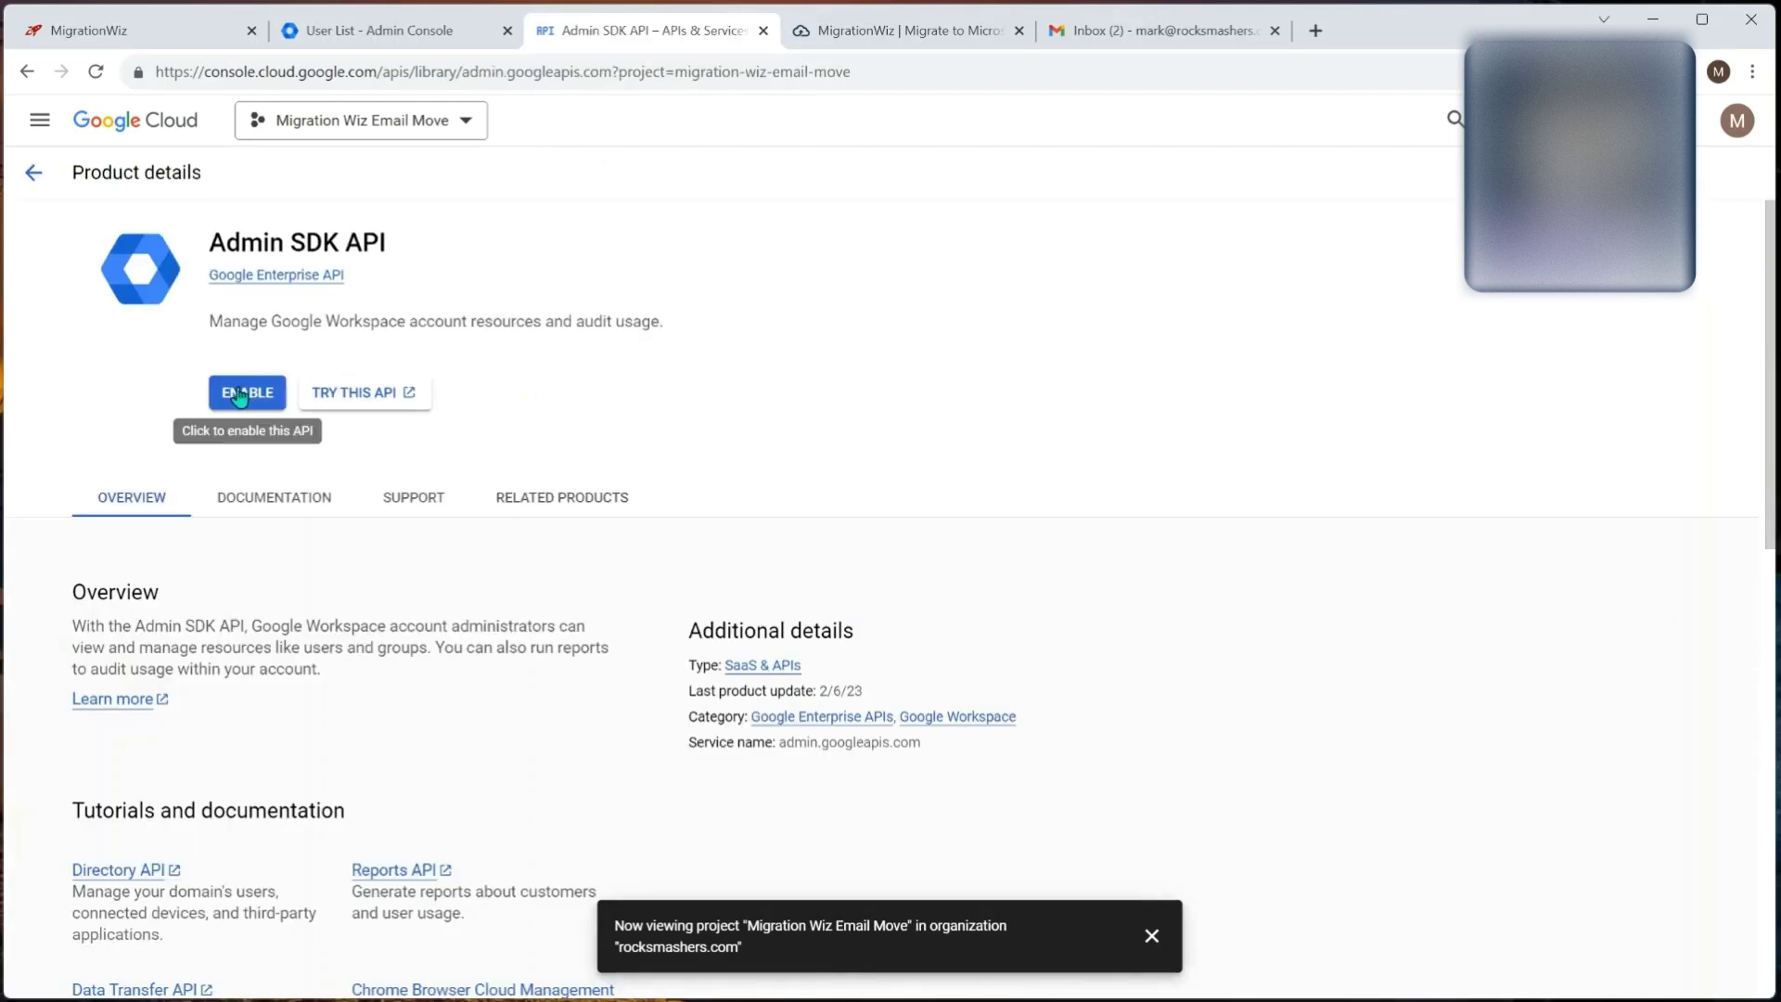
{"action": "left_click", "coordinate": [240, 392]}
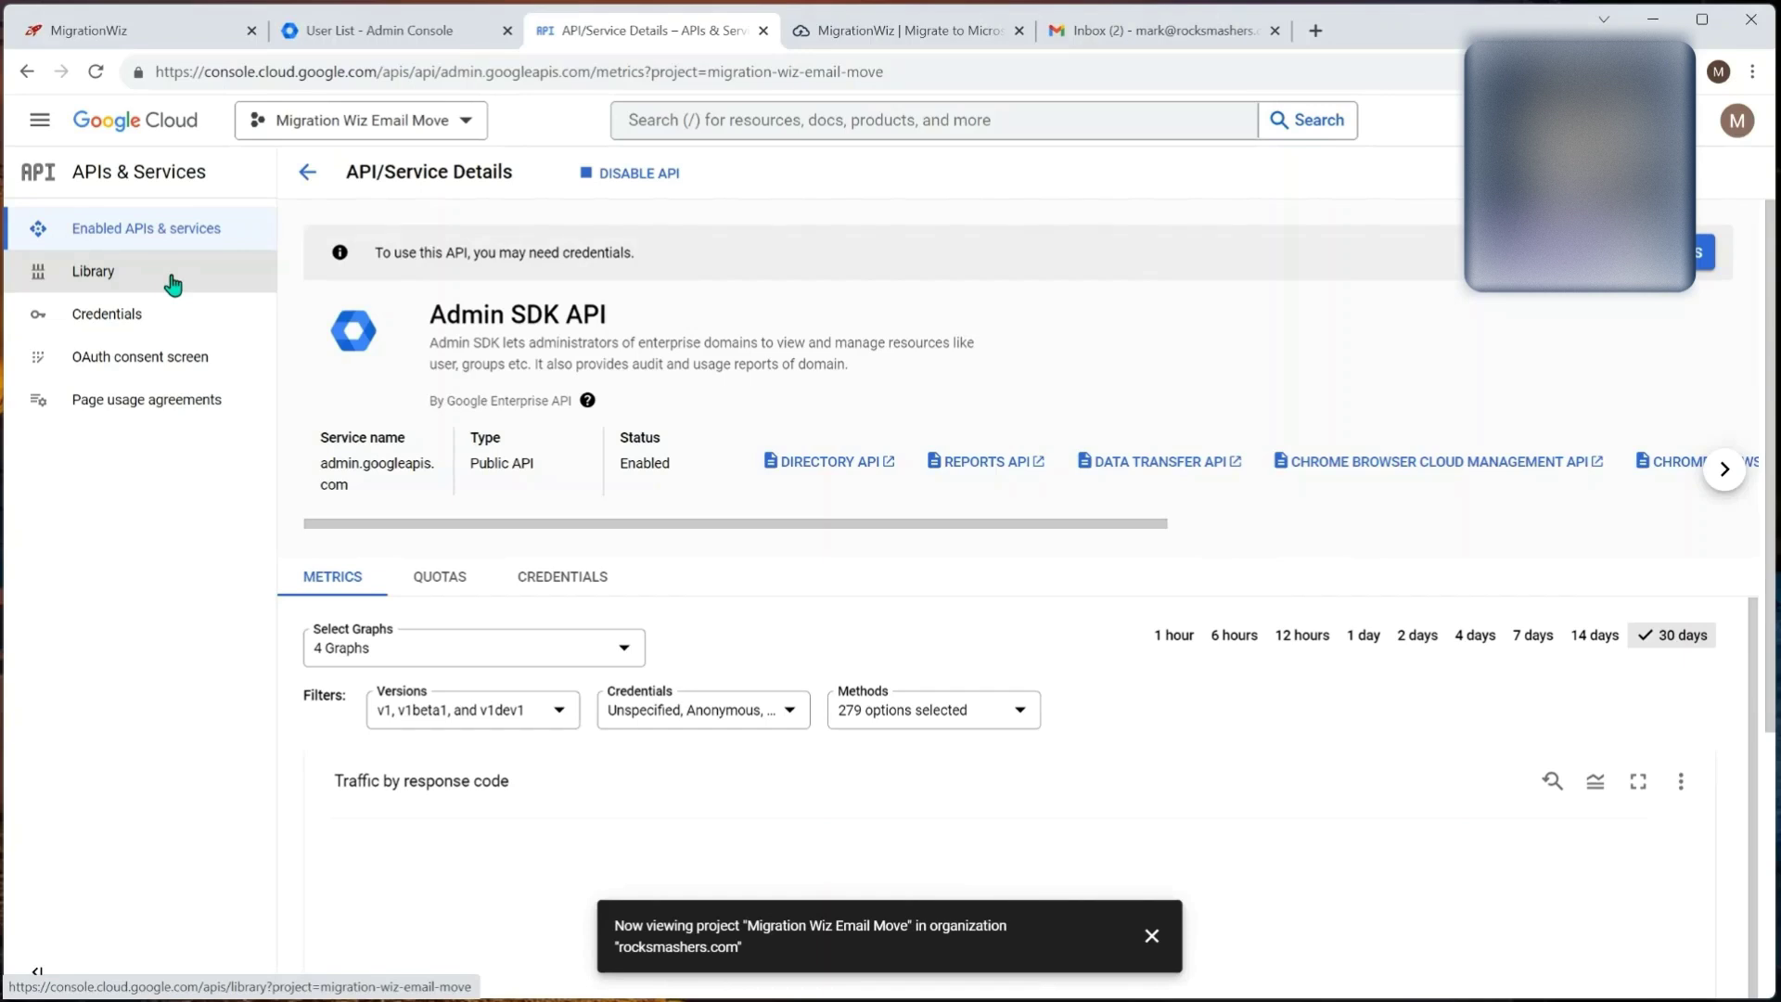
{"action": "left_click", "coordinate": [173, 279]}
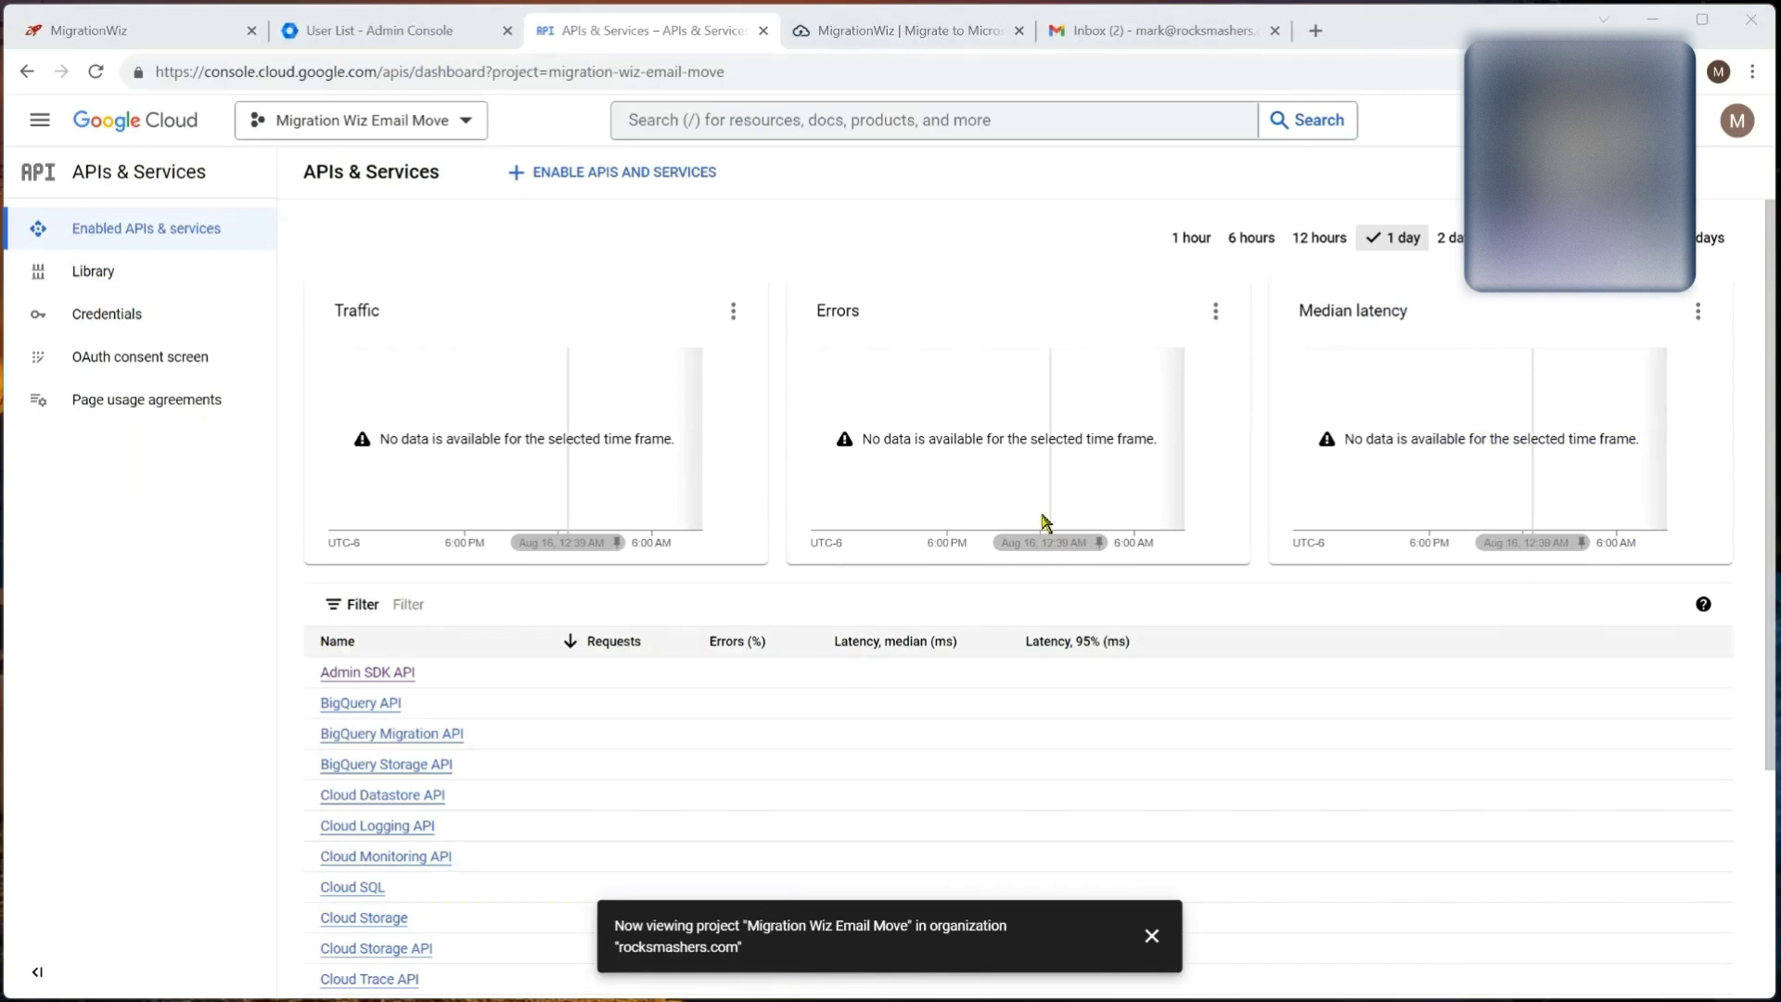
Step: Start a new service account named MigrationWizEmailMove from the project's Service Accounts page
{"action": "left_click", "coordinate": [39, 120]}
{"action": "mouse_move", "coordinate": [139, 450]}
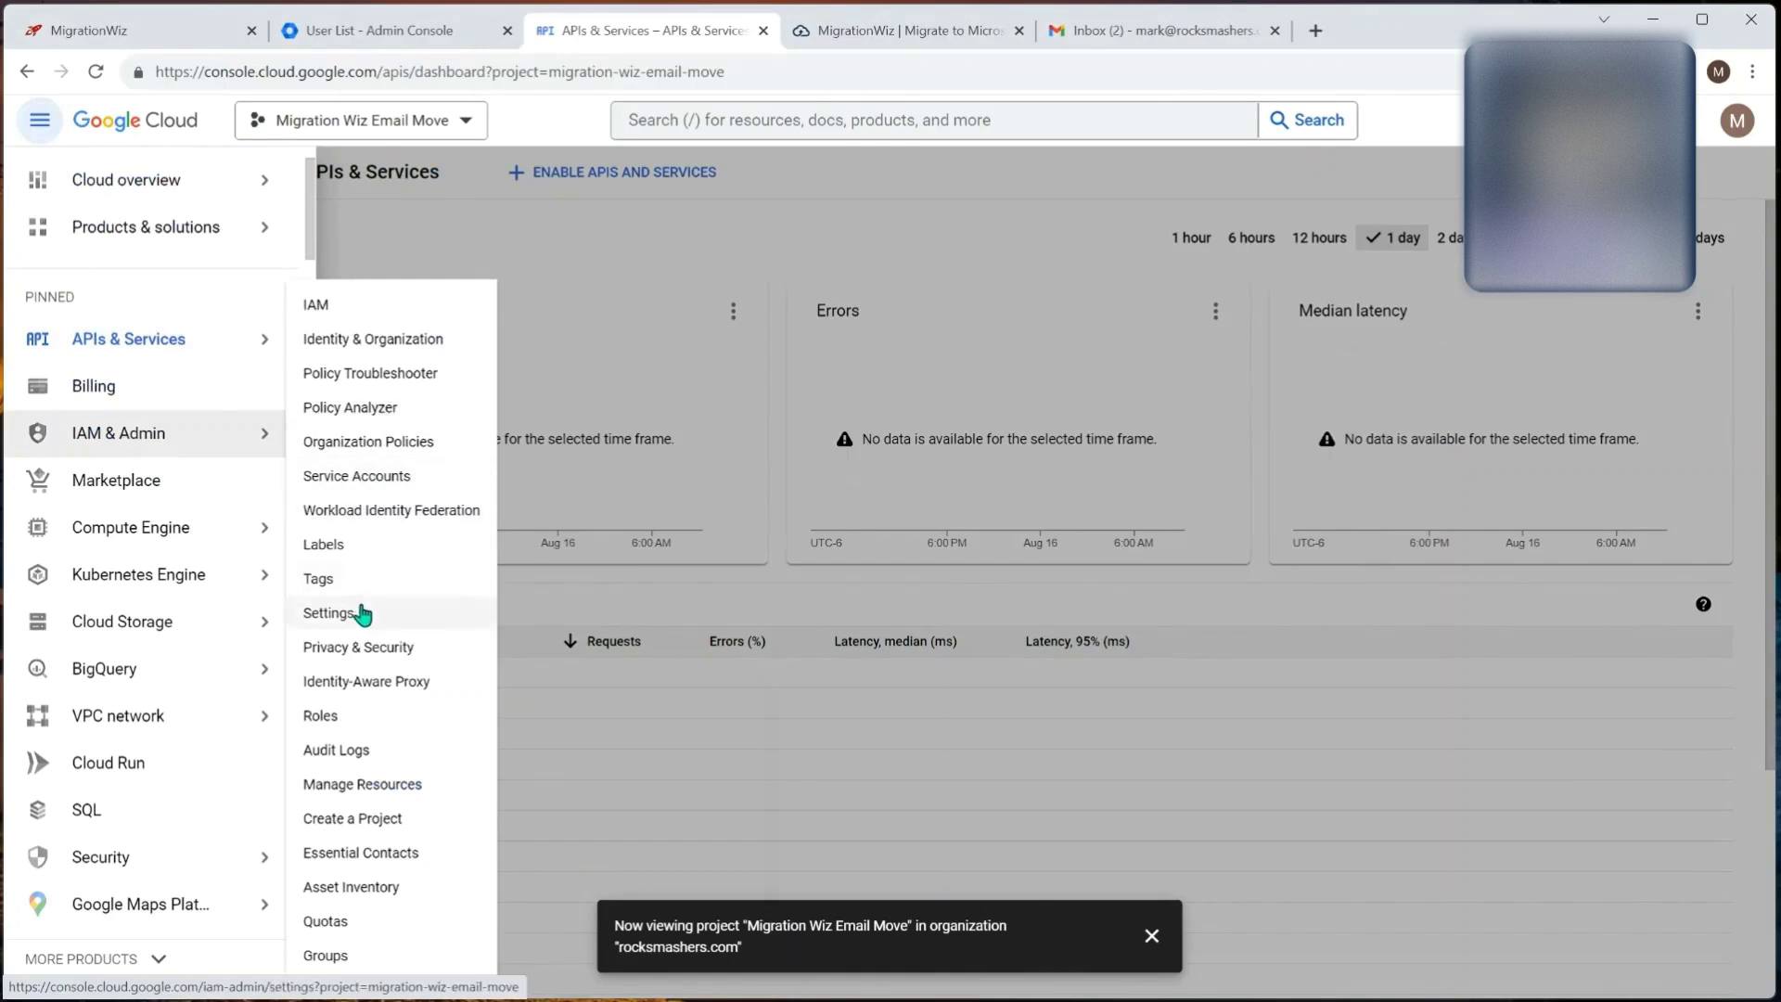
{"action": "left_click", "coordinate": [355, 478]}
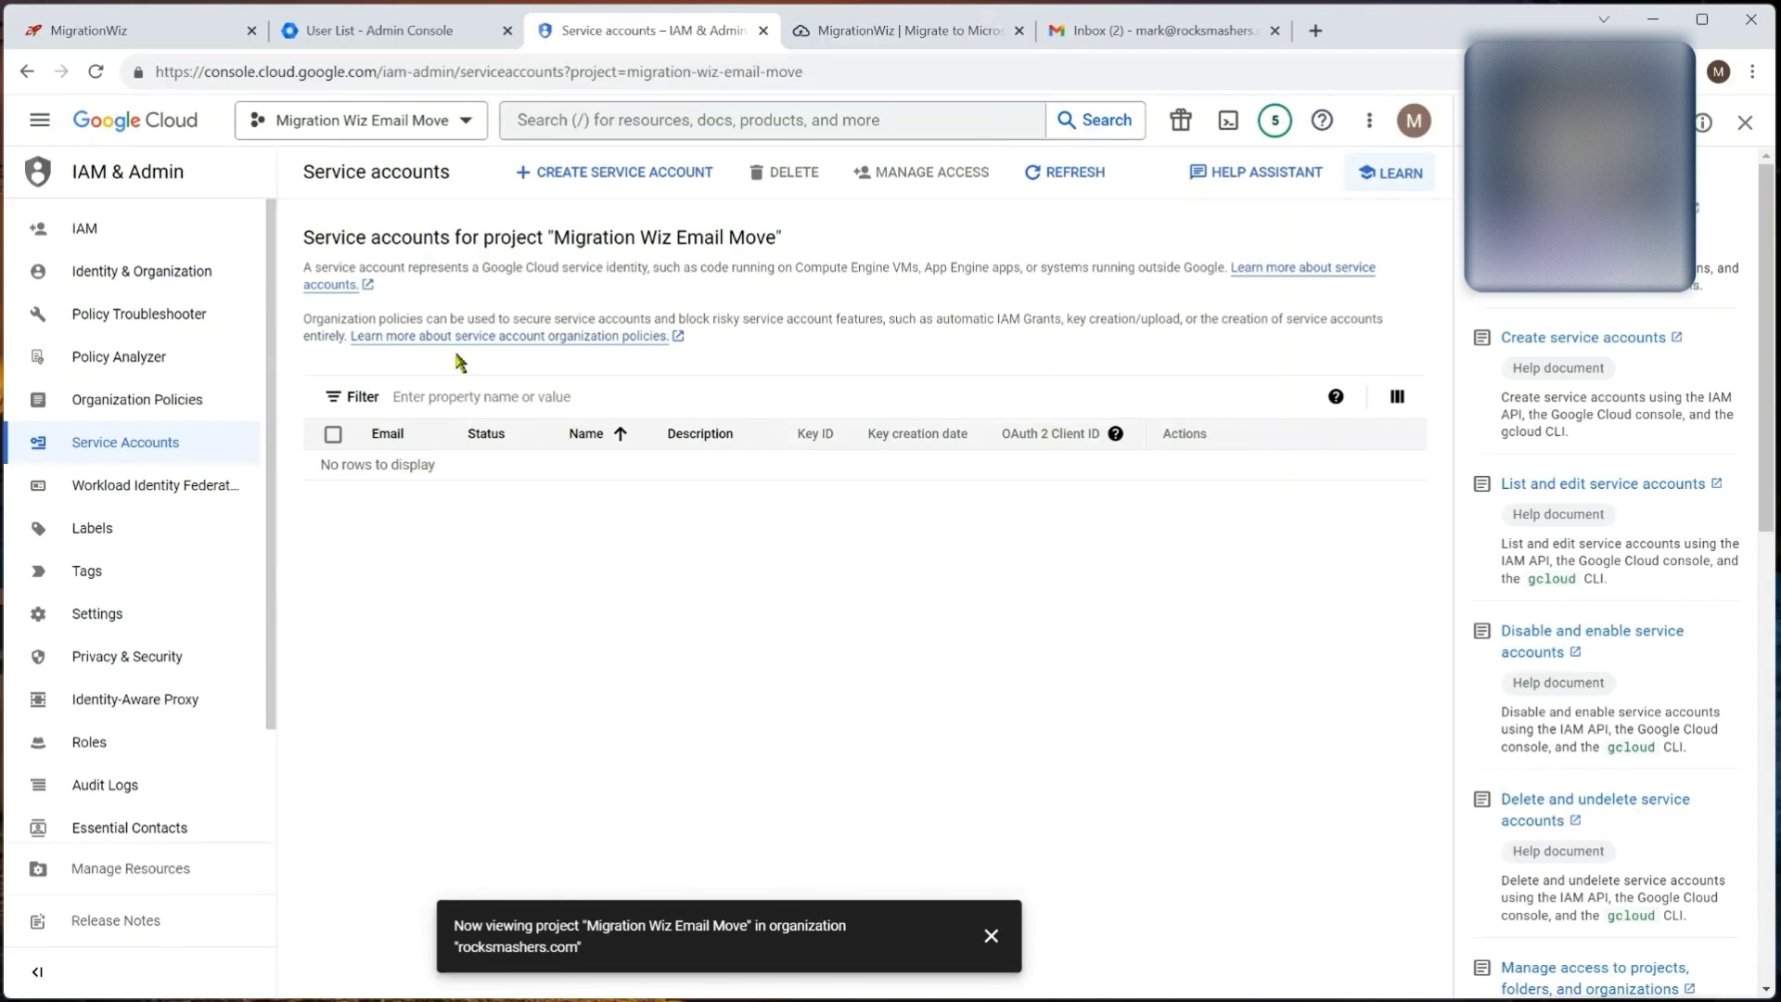
{"action": "left_click", "coordinate": [603, 173]}
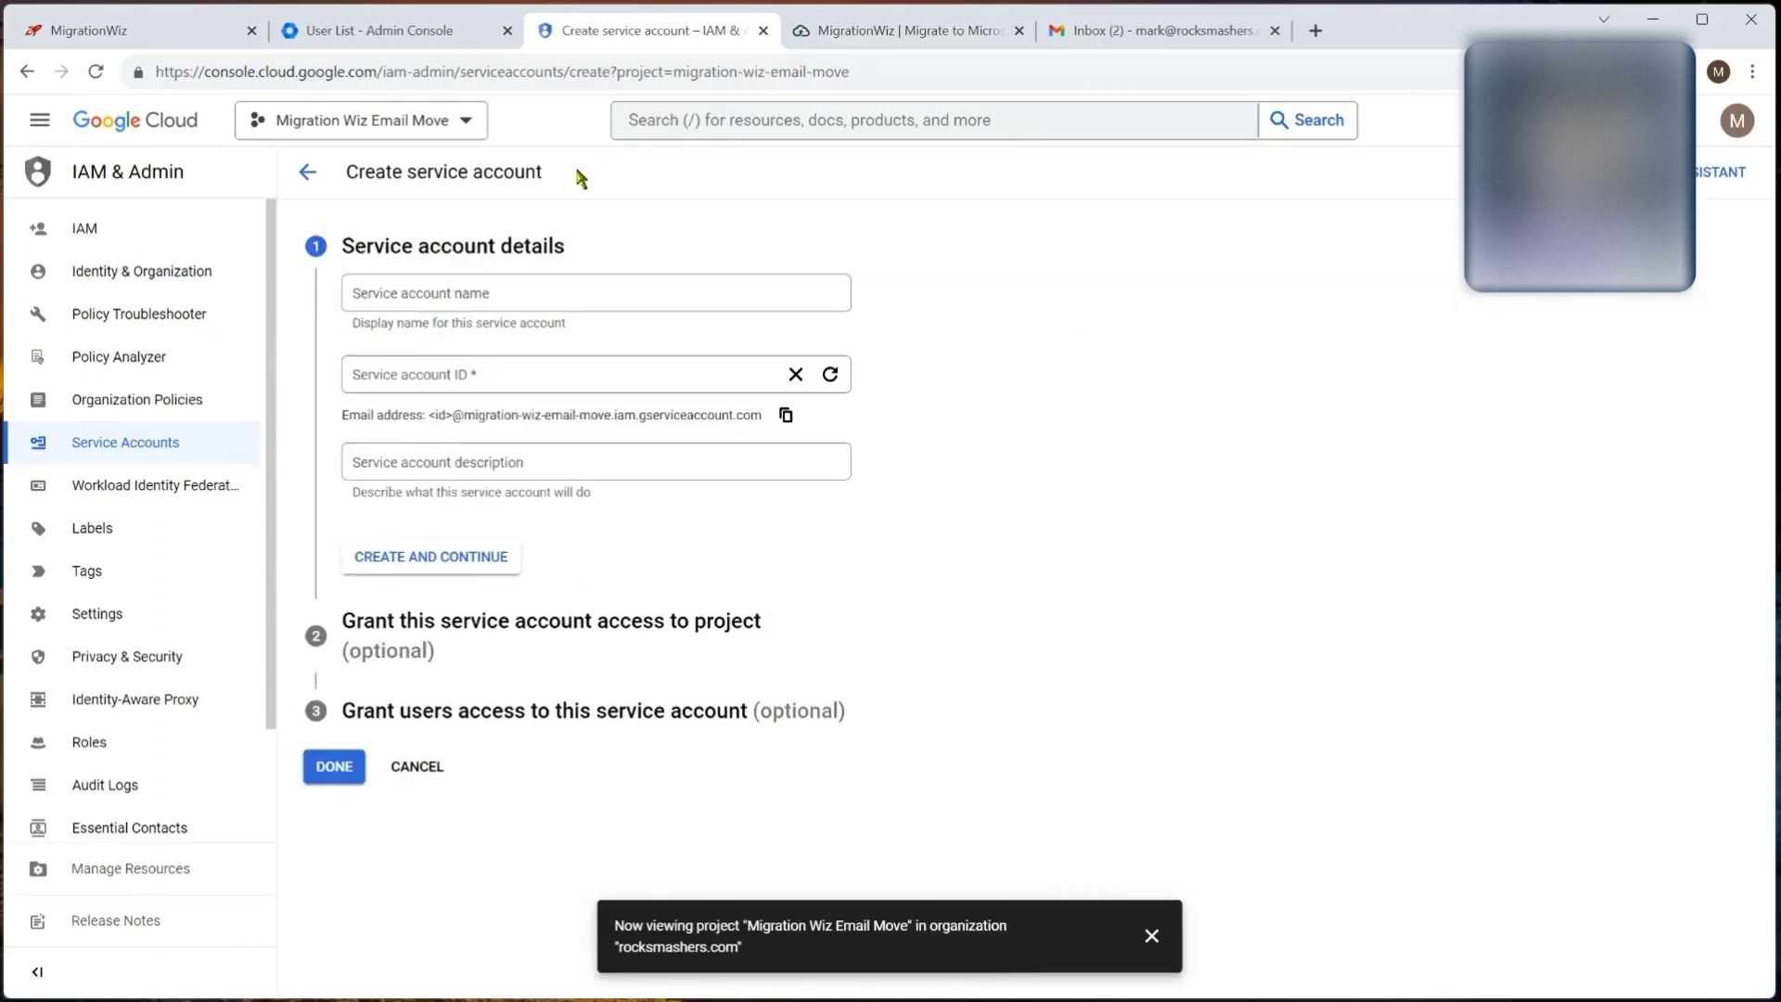
{"action": "left_click", "coordinate": [434, 295]}
{"action": "type", "text": "MigrationWiz"}
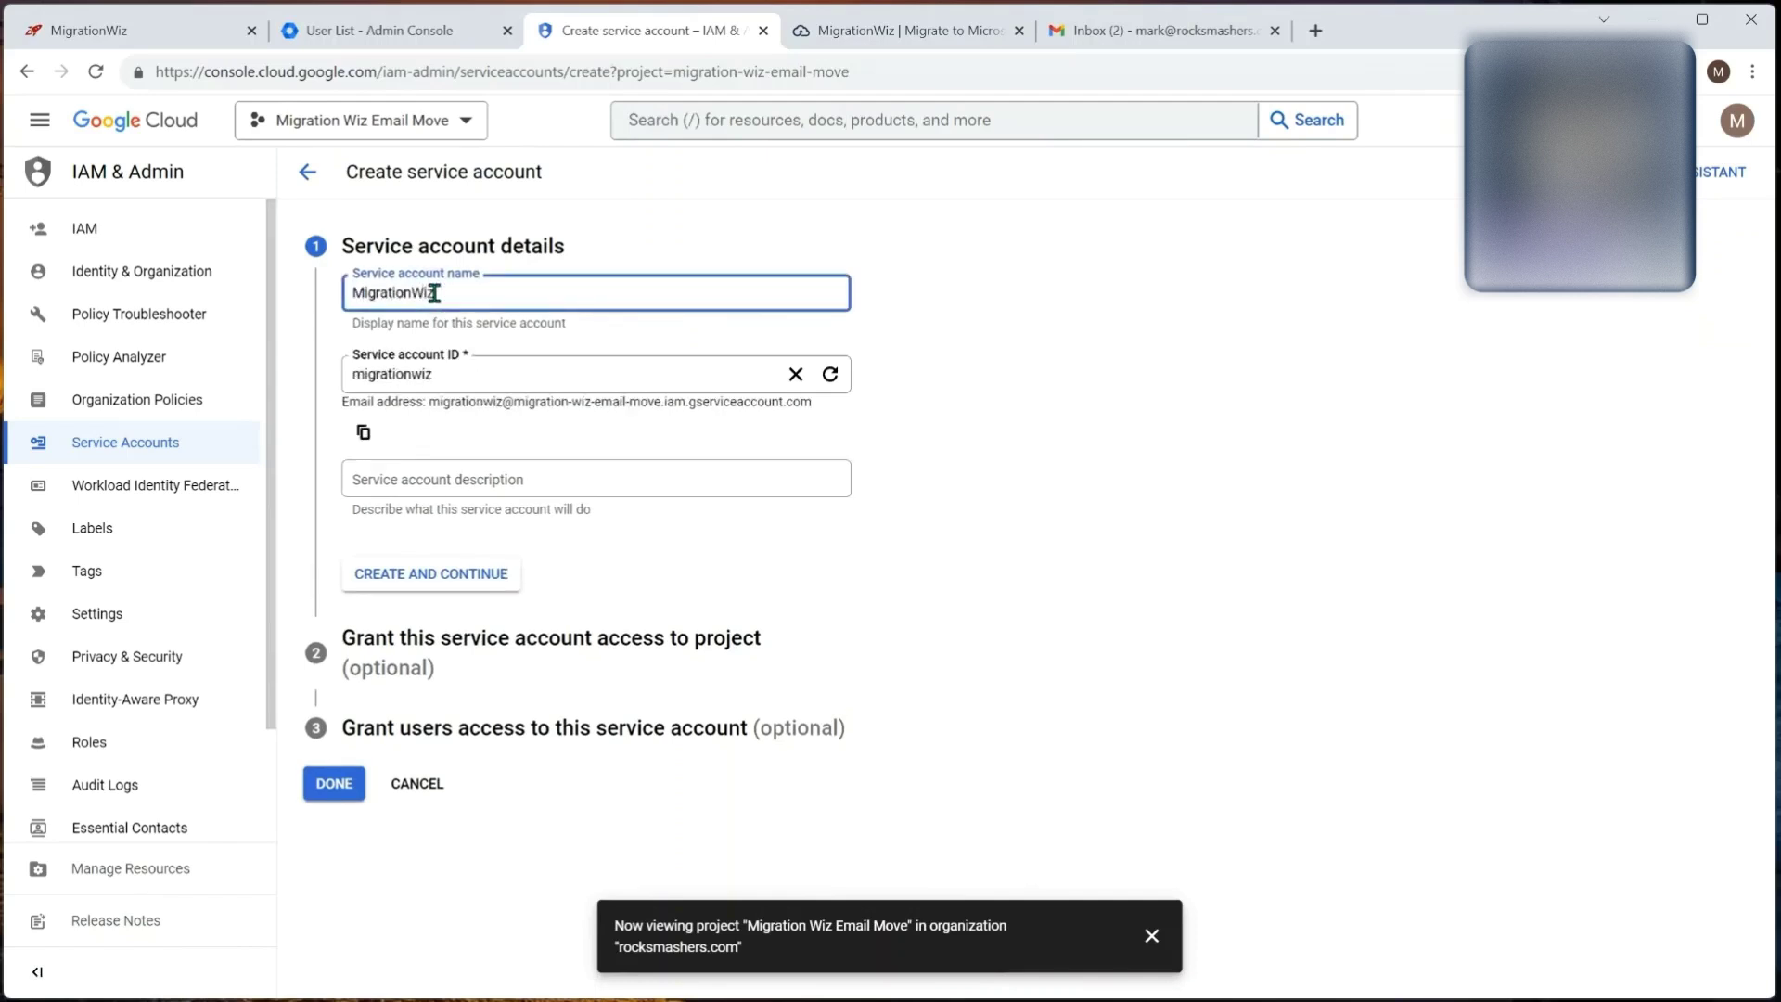
{"action": "type", "text": "EmailMove"}
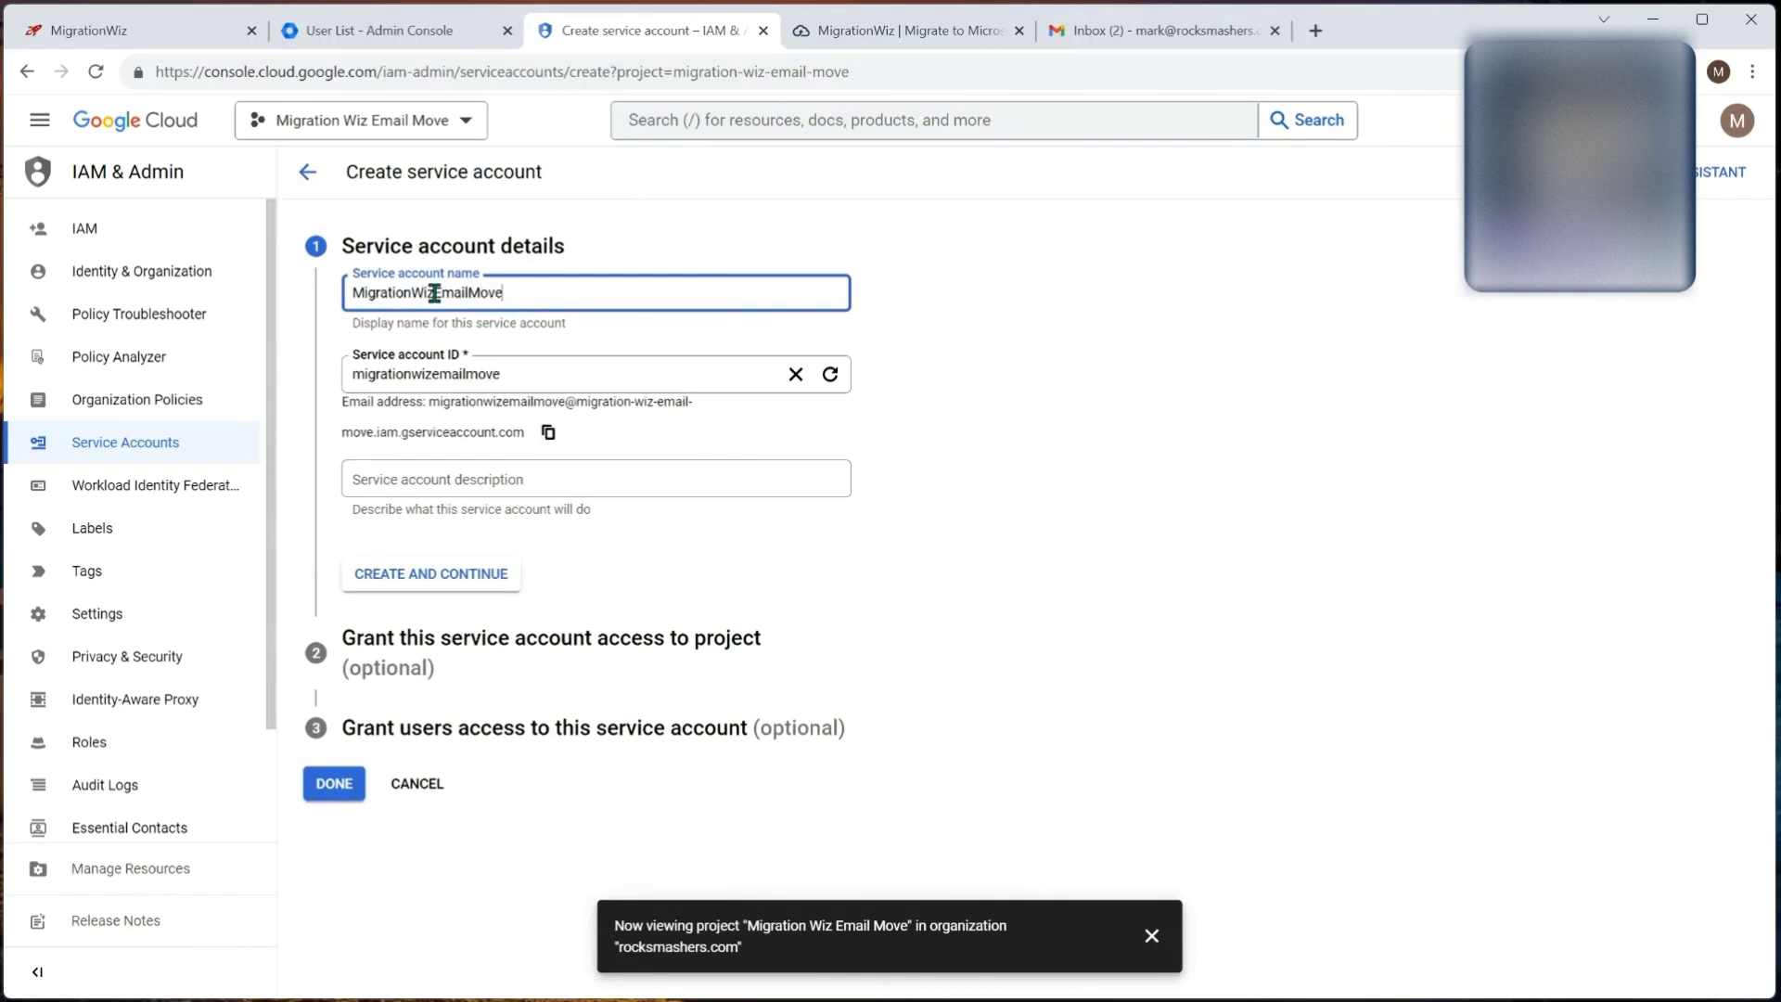
Step: Grant the new service account the Owner role and finish creating it
{"action": "left_click", "coordinate": [465, 573]}
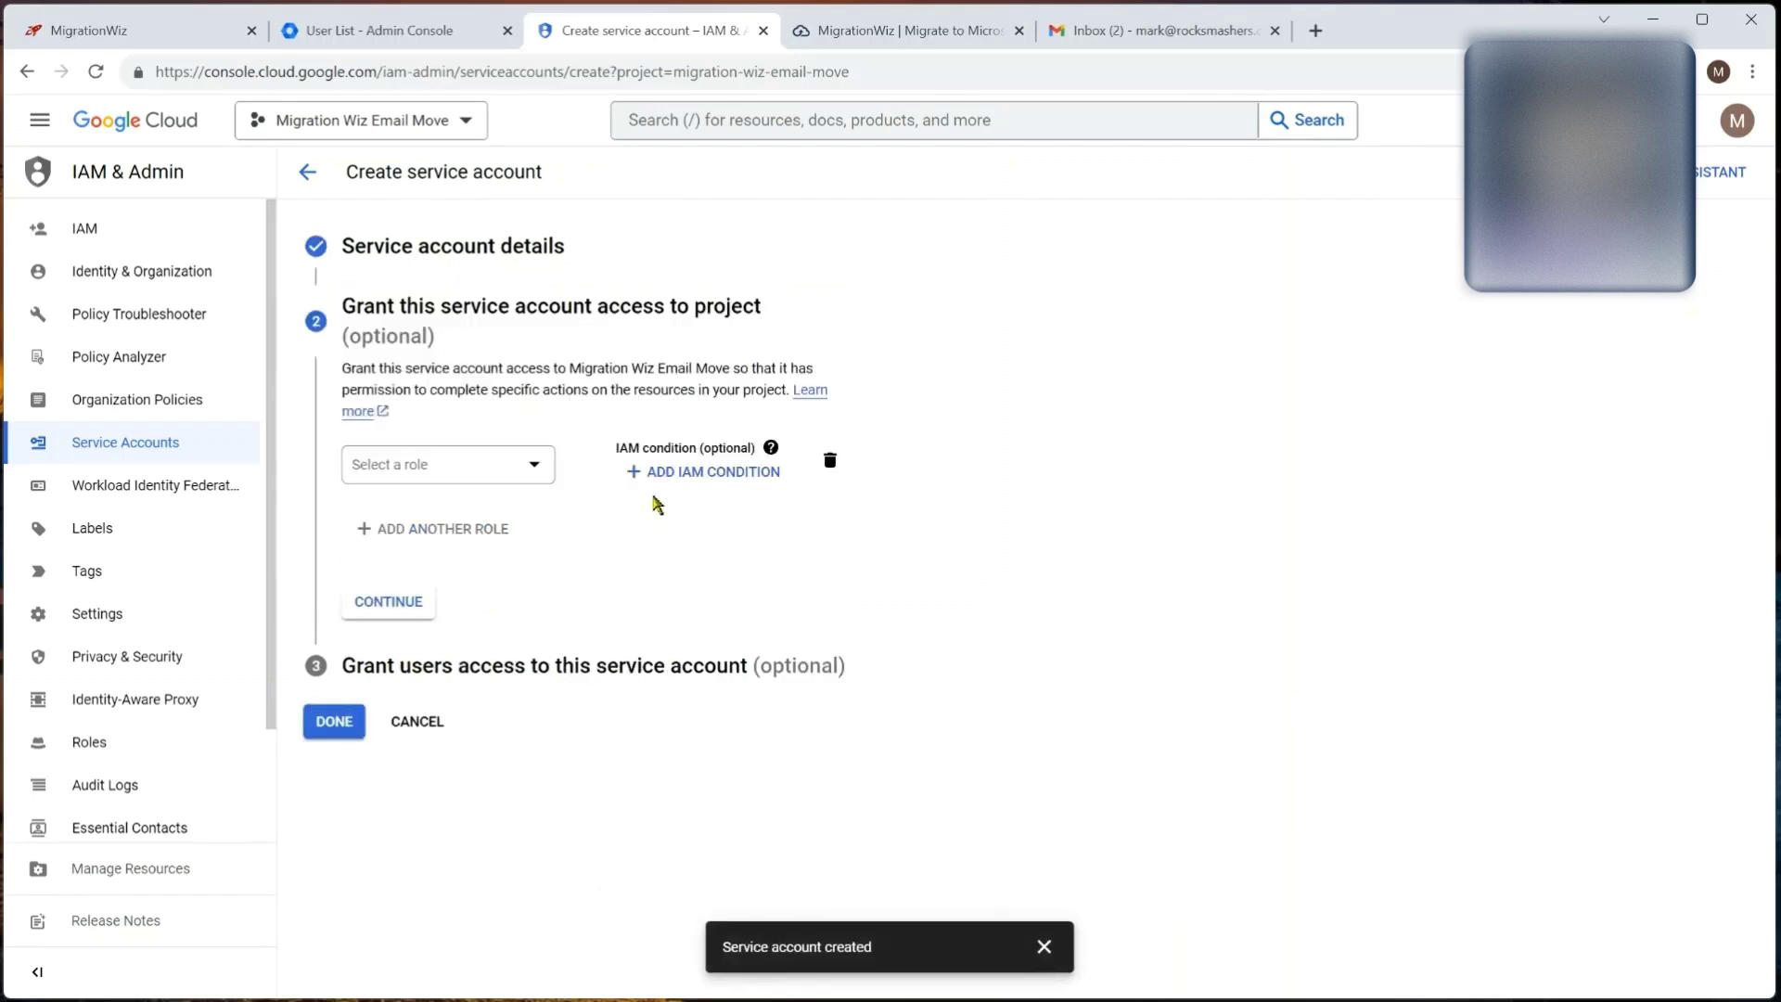
{"action": "left_click", "coordinate": [535, 465]}
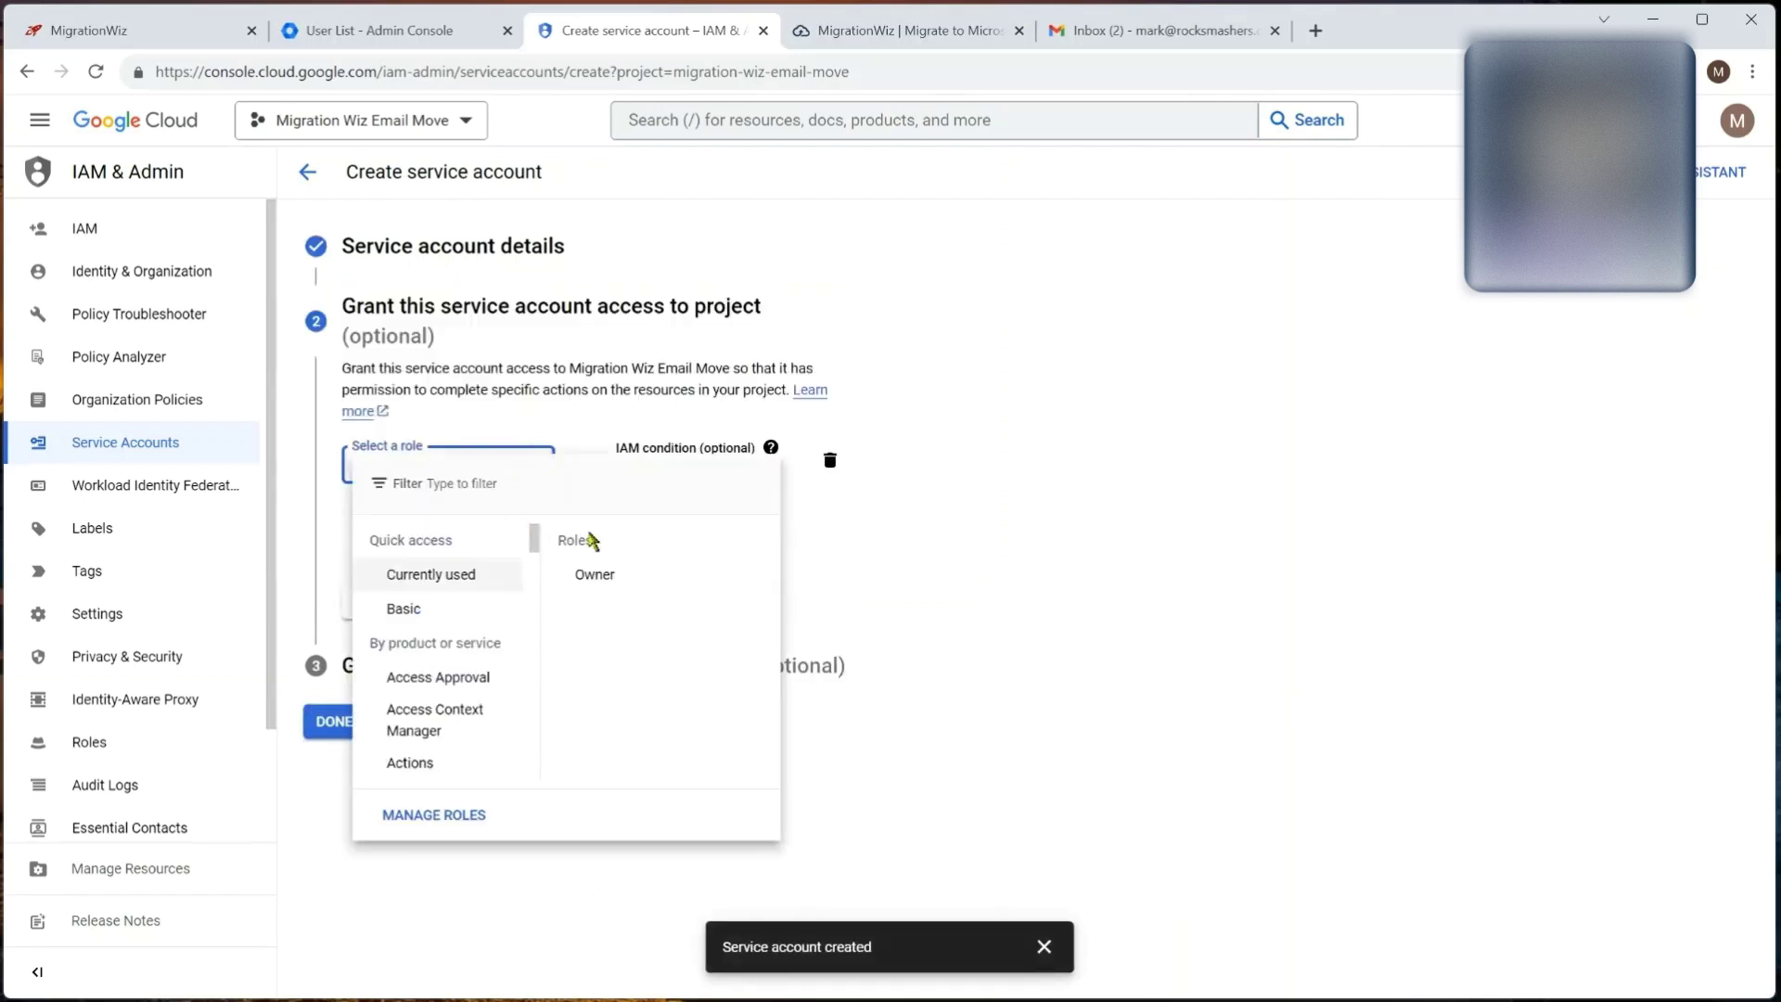
{"action": "left_click", "coordinate": [596, 577]}
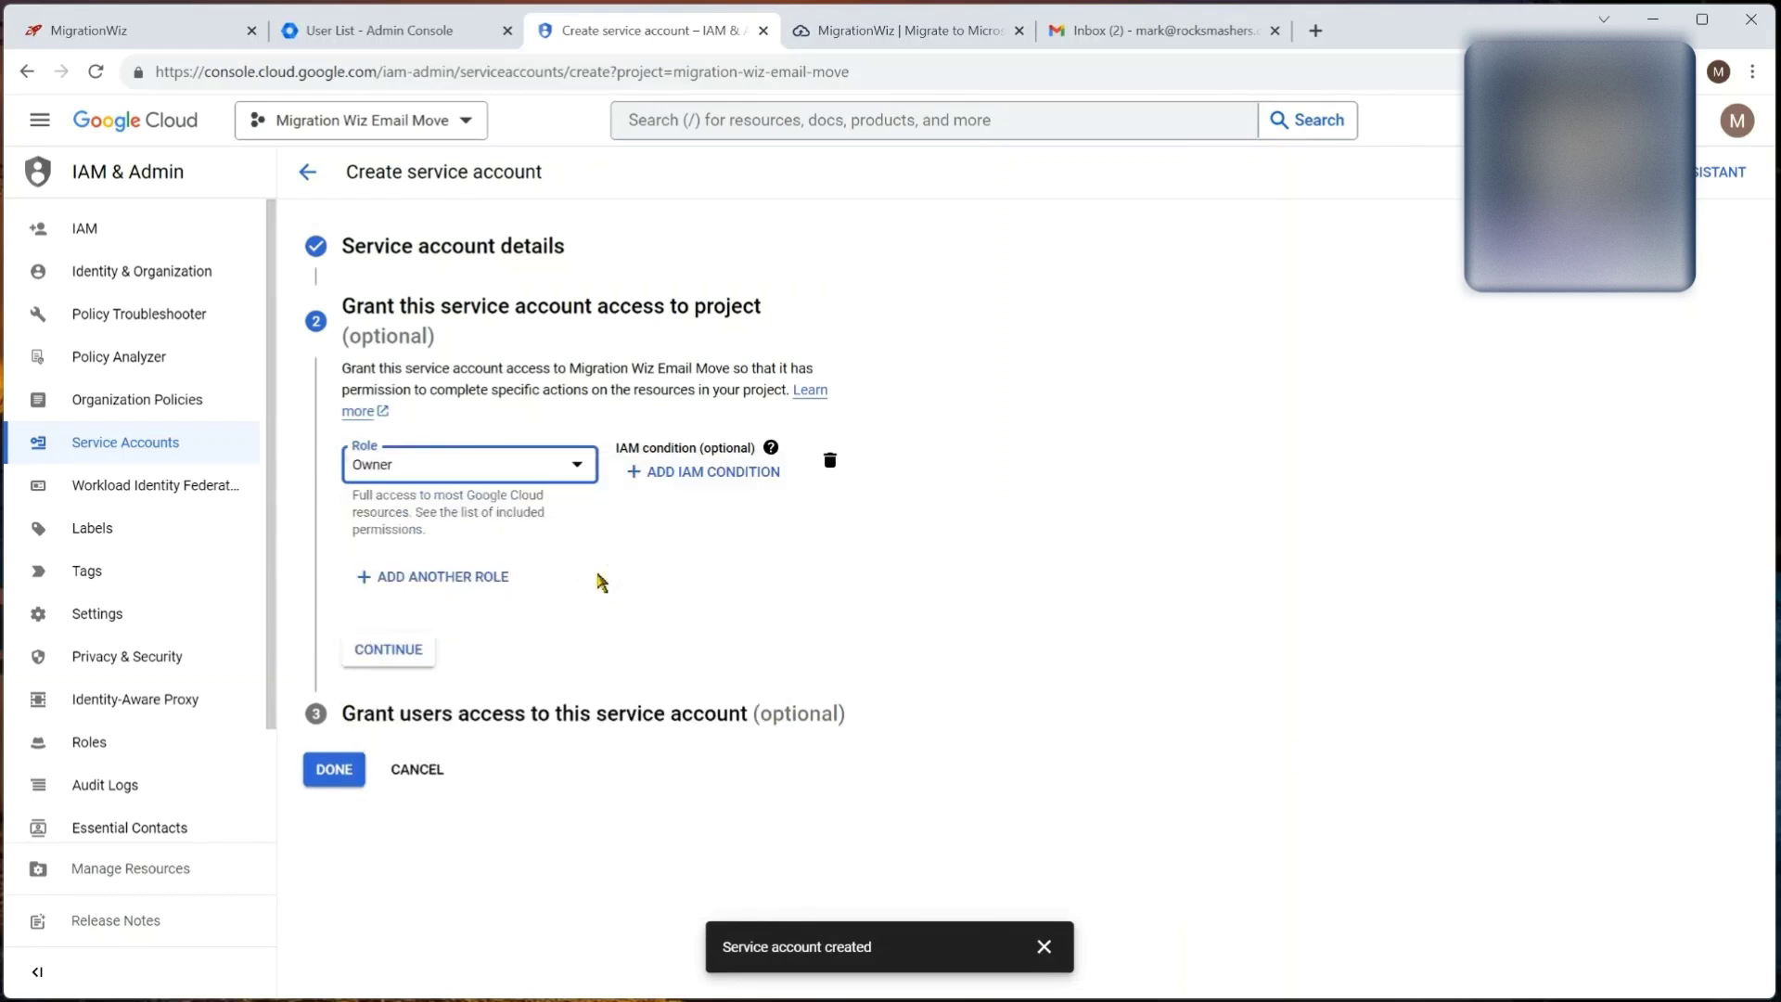
{"action": "left_click", "coordinate": [394, 651]}
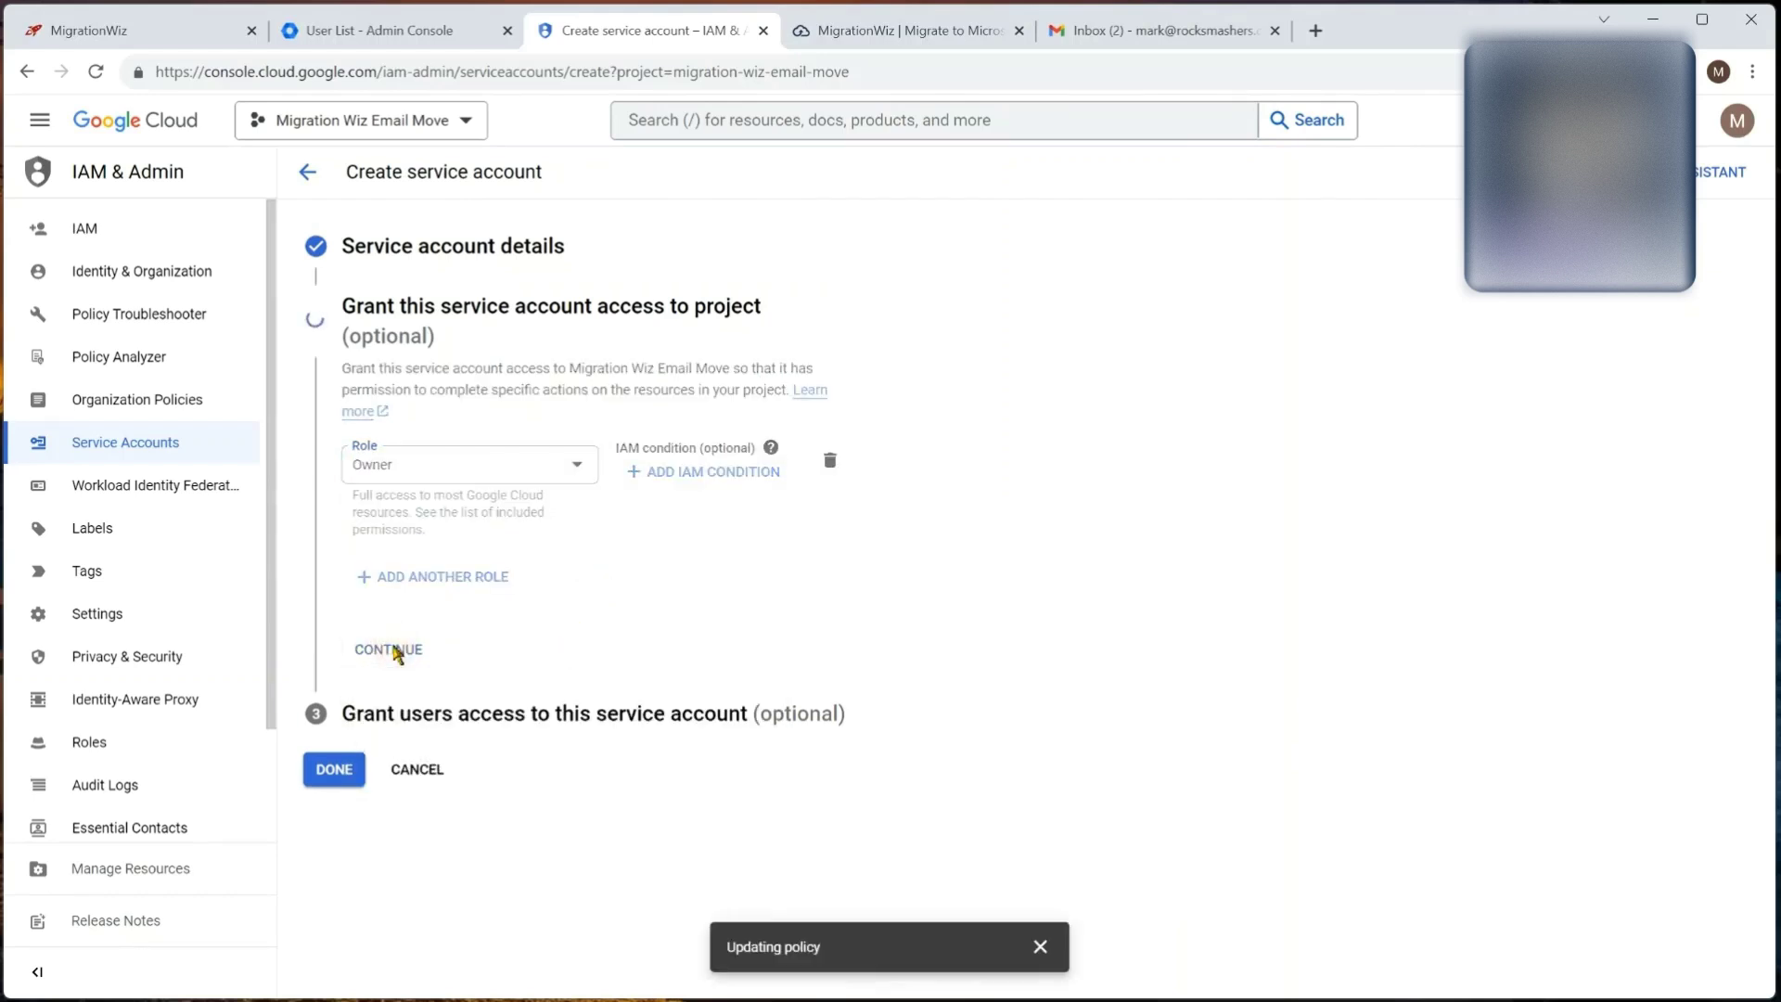
{"action": "left_click", "coordinate": [335, 687]}
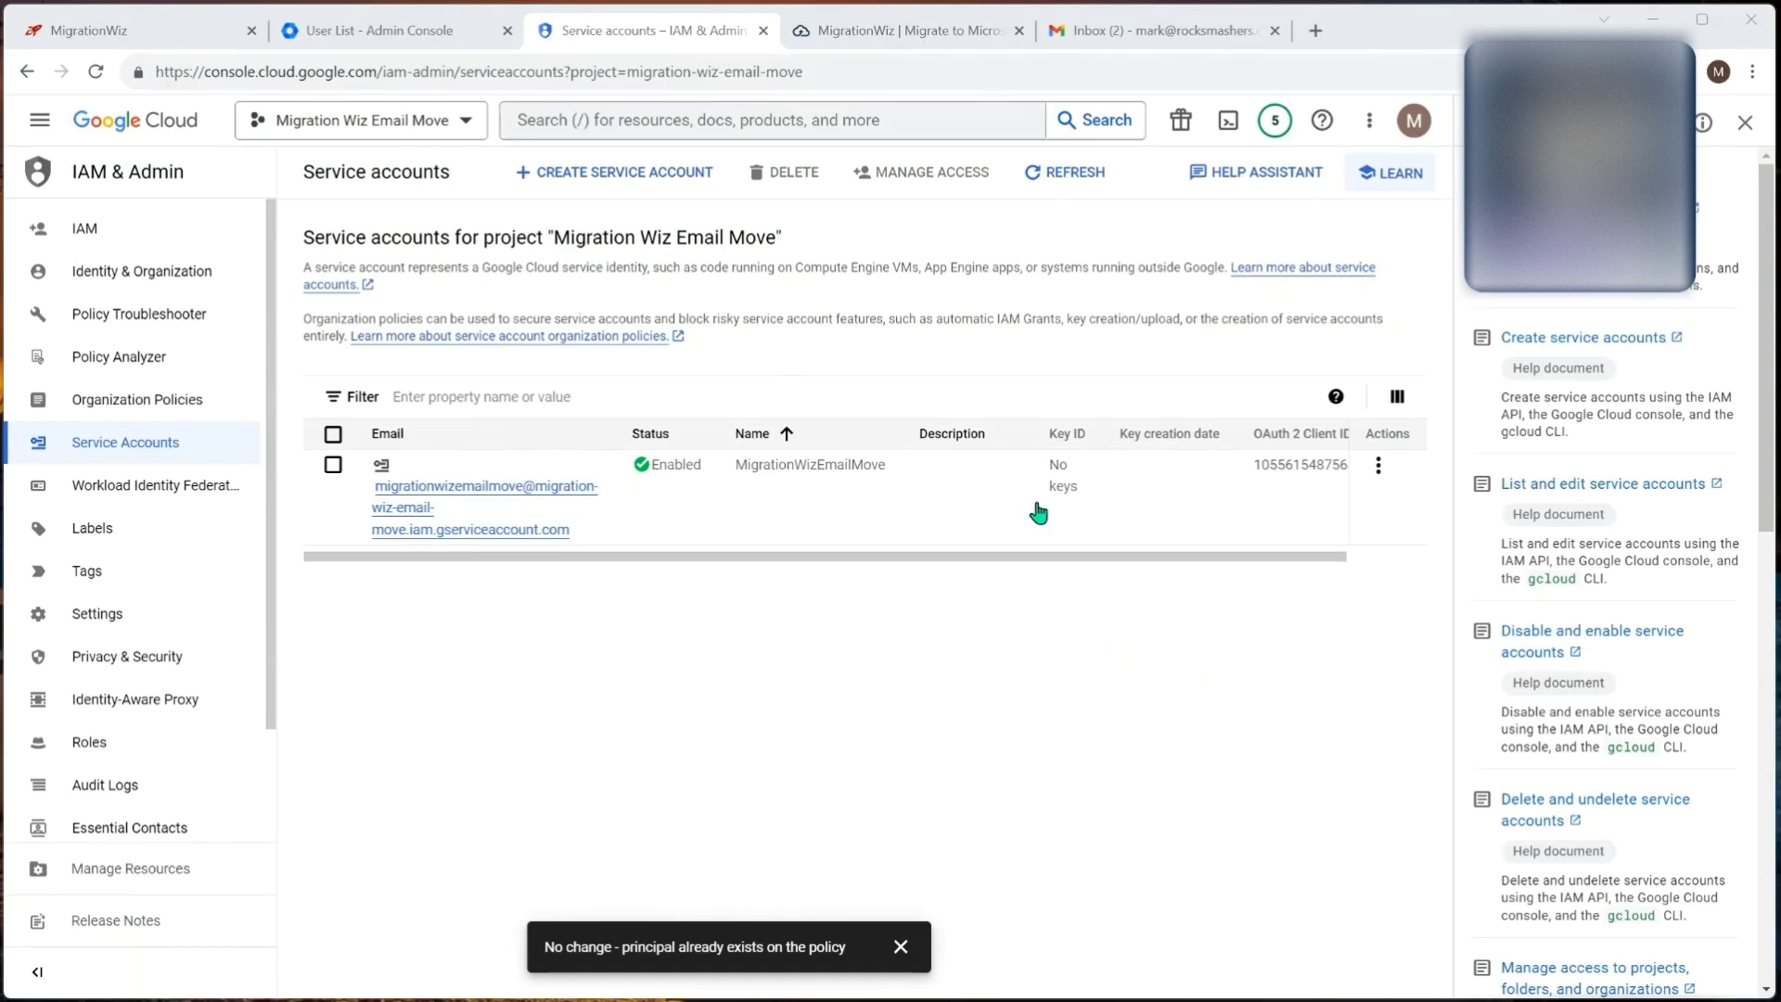
Step: Create a new JSON private key for MigrationWizEmailMove and save the key file
{"action": "left_click", "coordinate": [465, 489]}
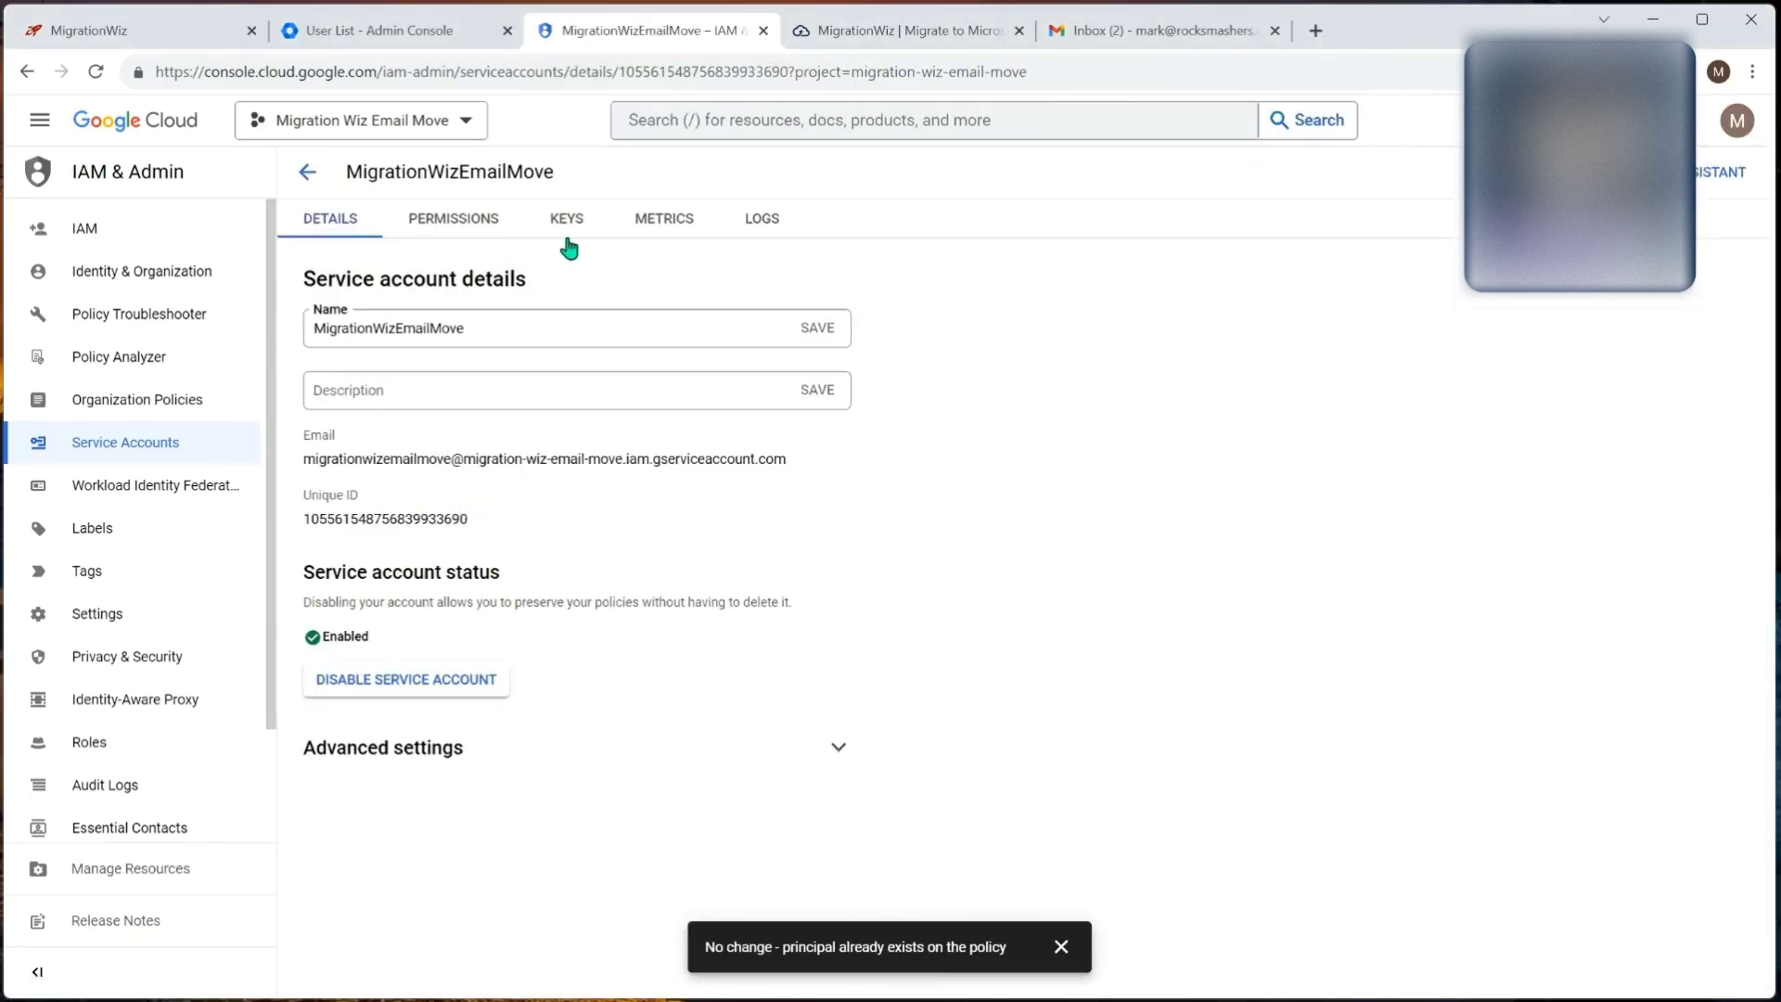
{"action": "left_click", "coordinate": [566, 225]}
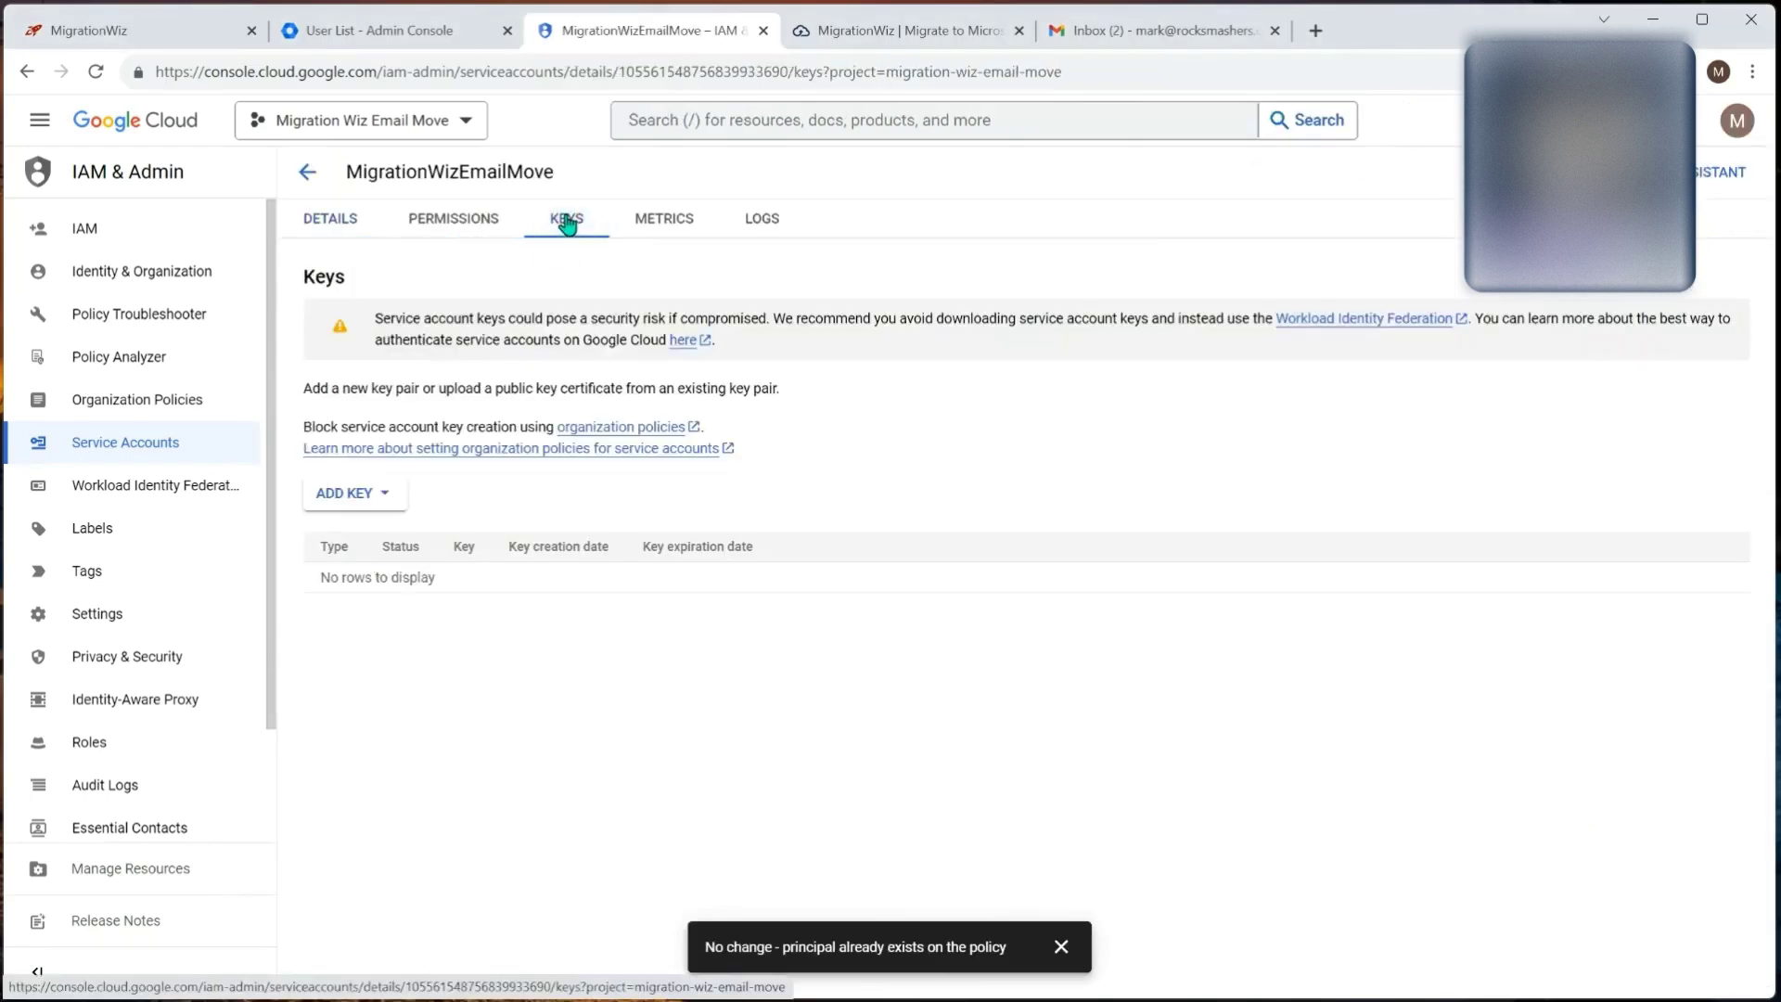
{"action": "left_click", "coordinate": [360, 498]}
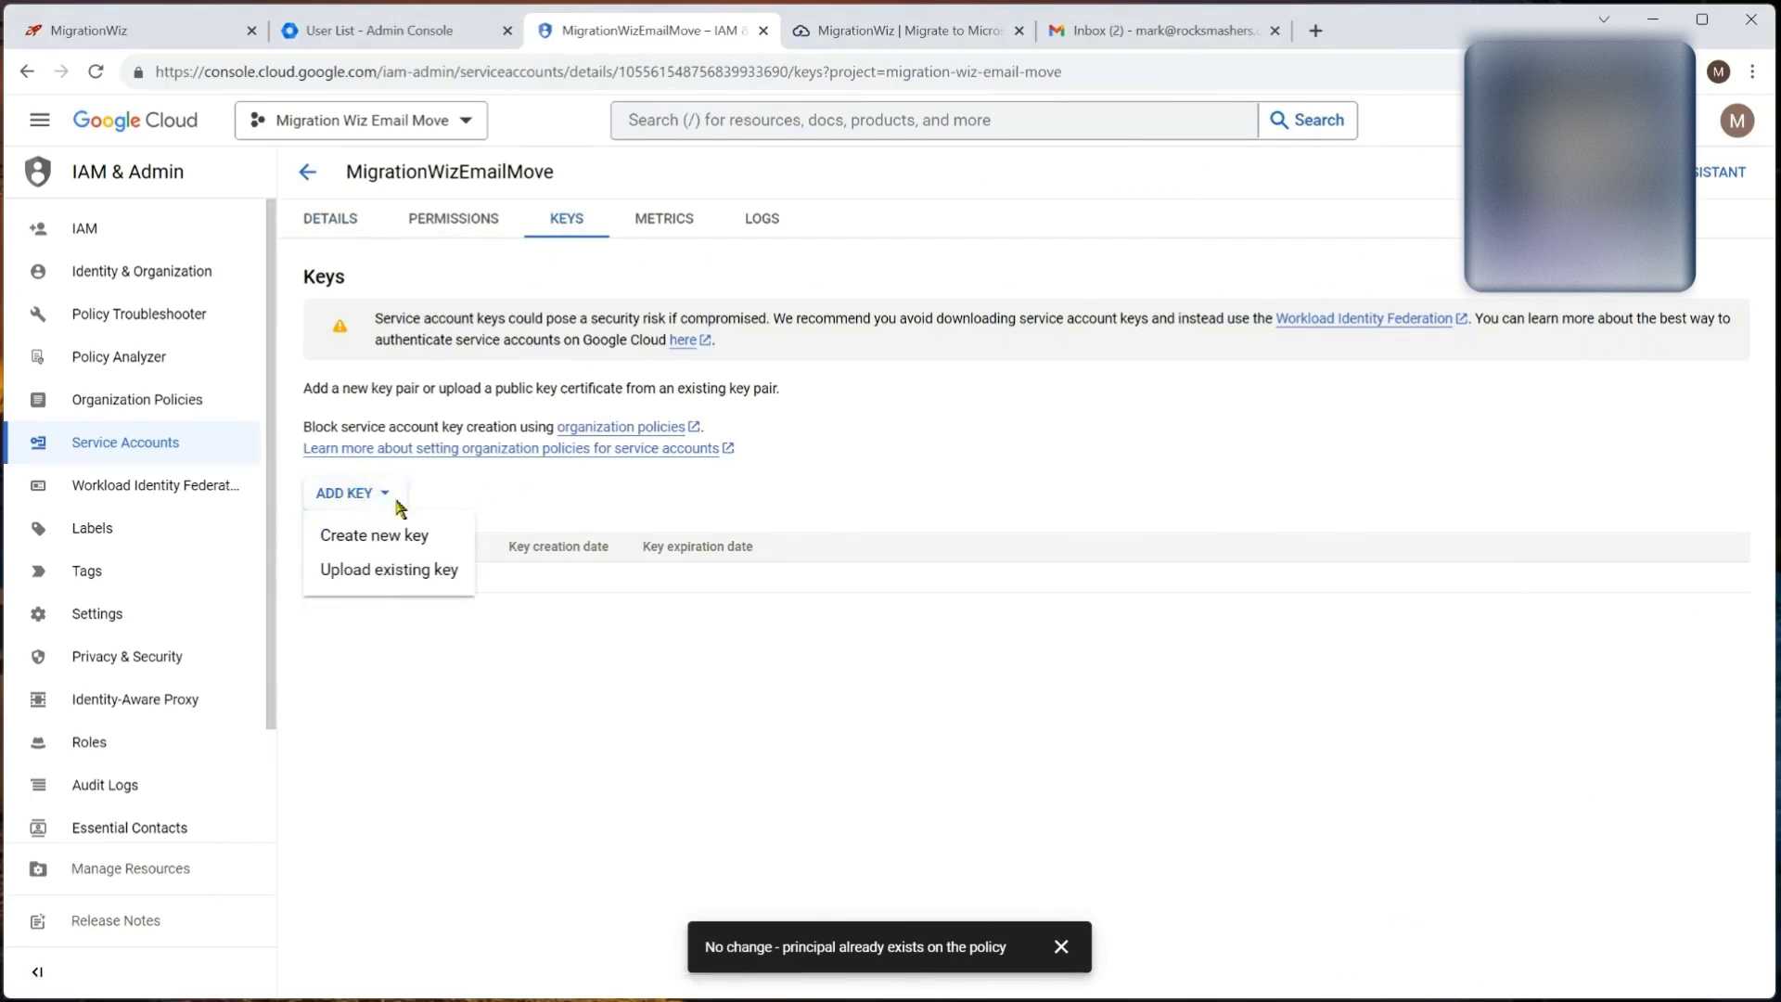
{"action": "left_click", "coordinate": [385, 538]}
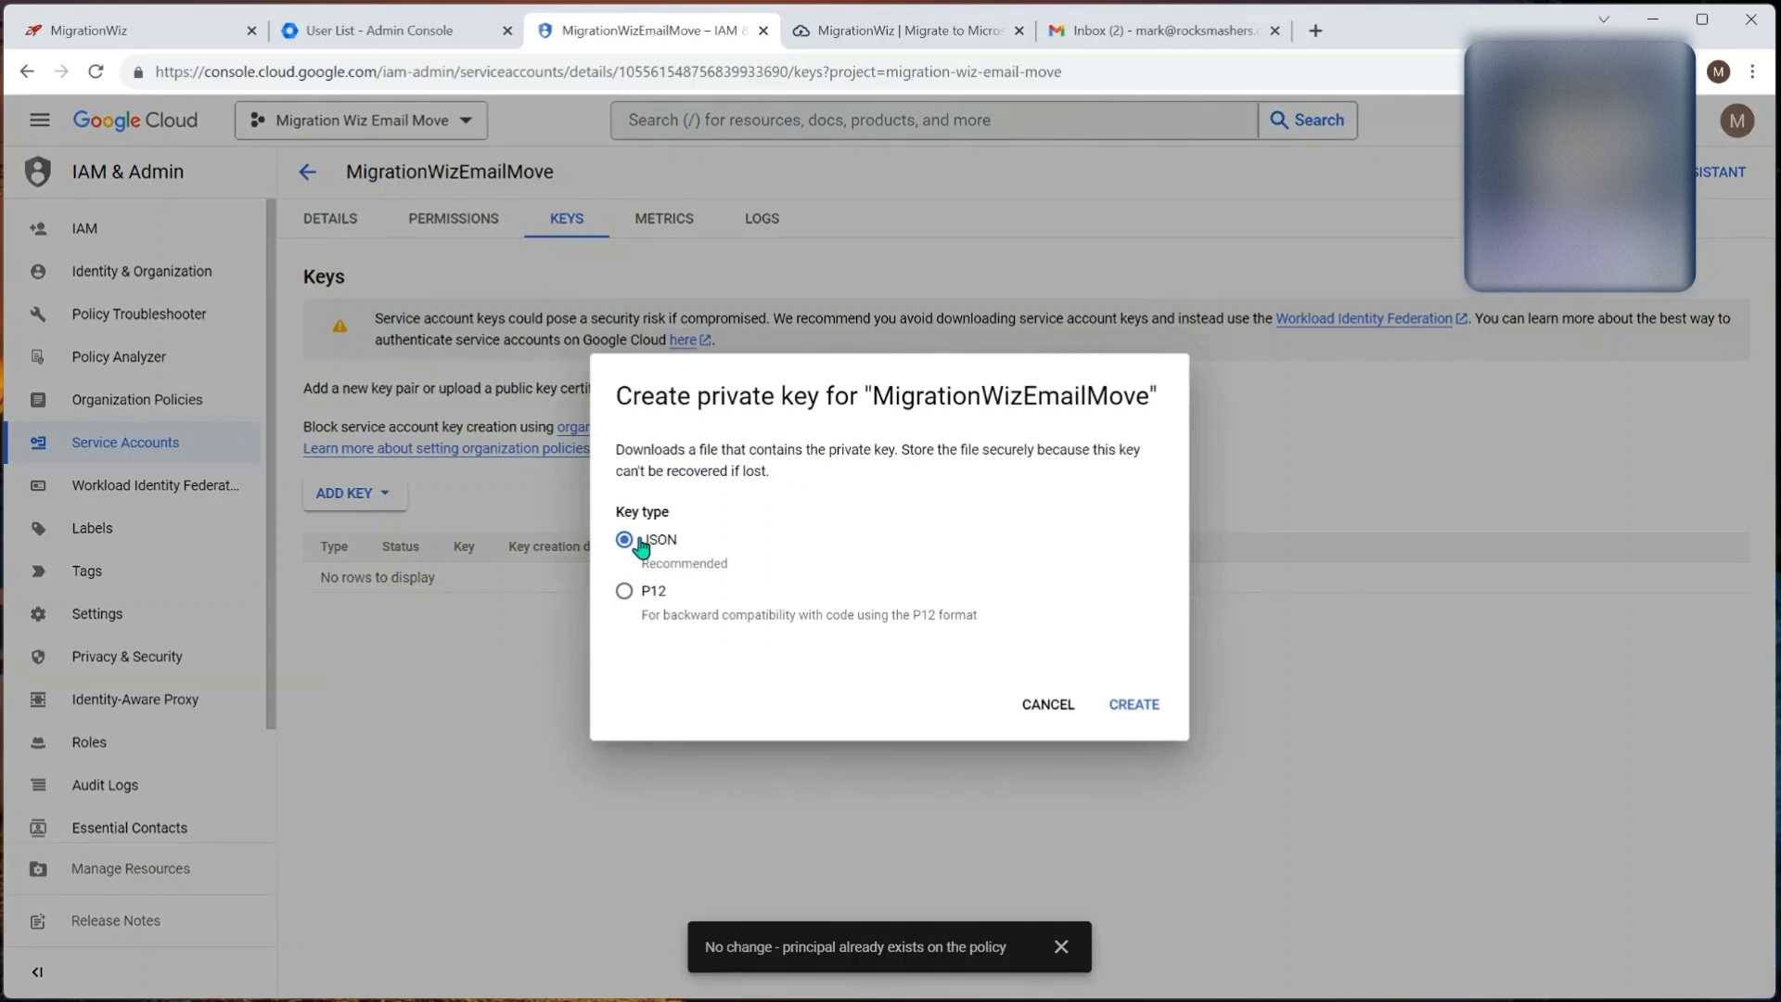
{"action": "left_click", "coordinate": [1153, 707]}
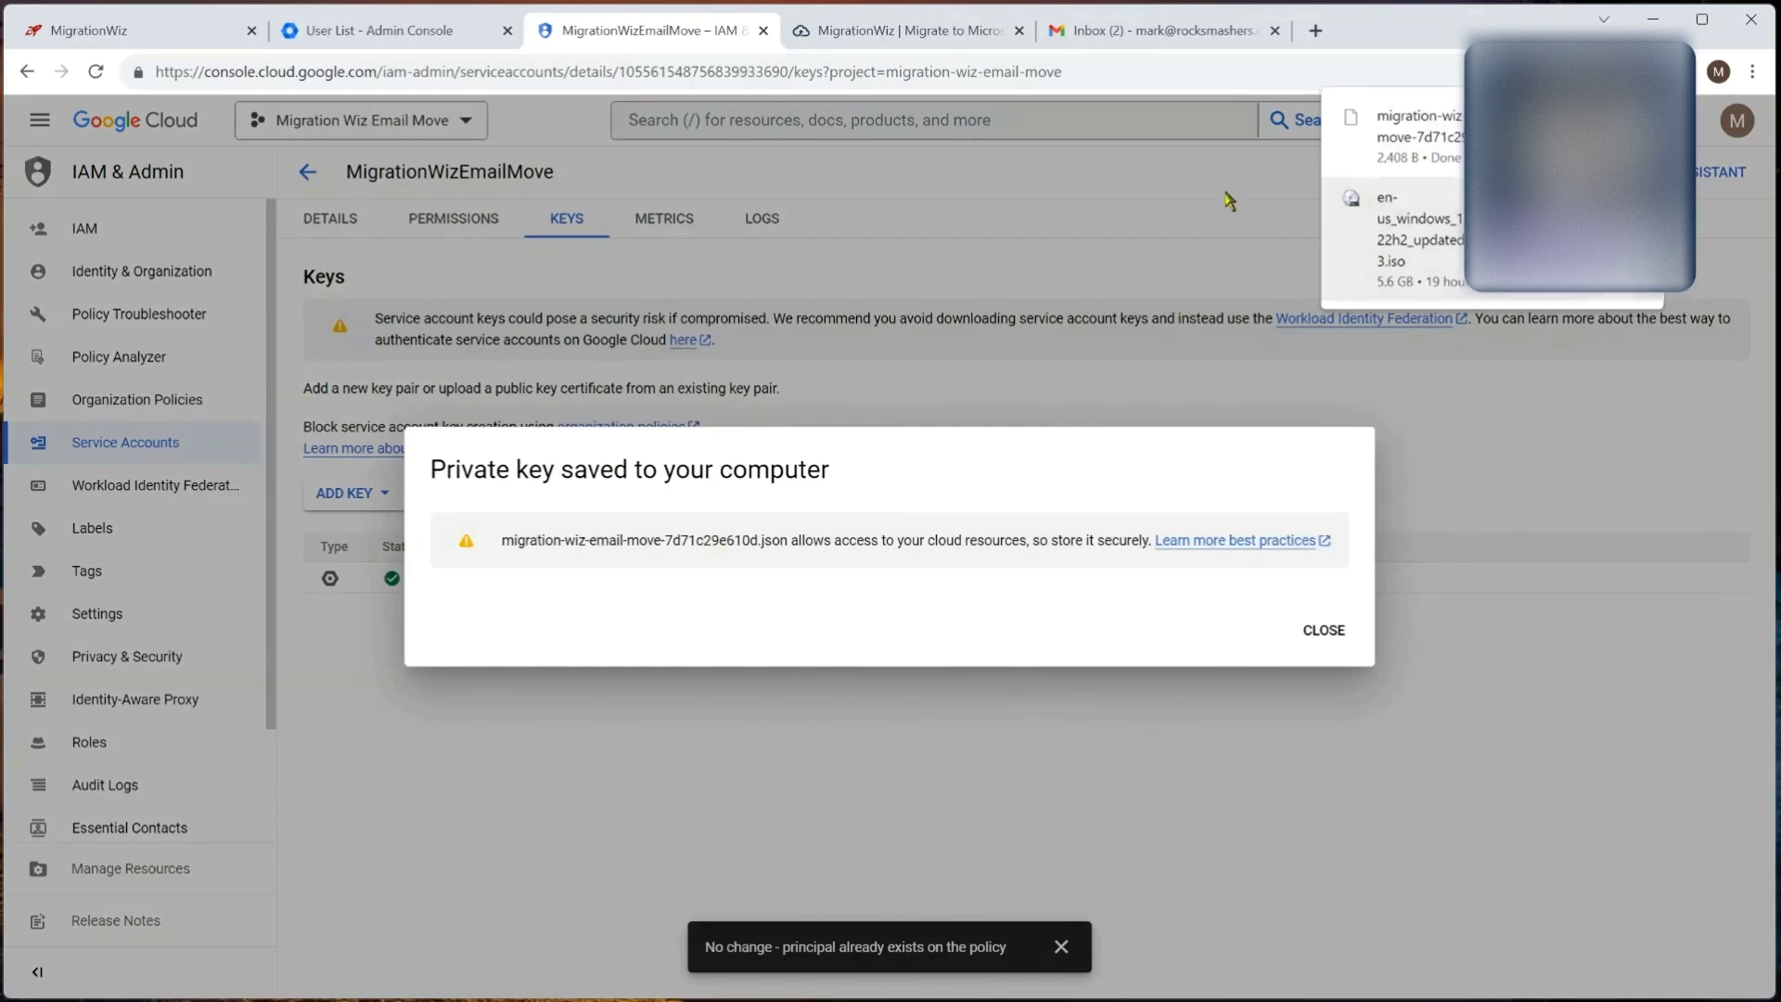
{"action": "left_click", "coordinate": [1324, 630]}
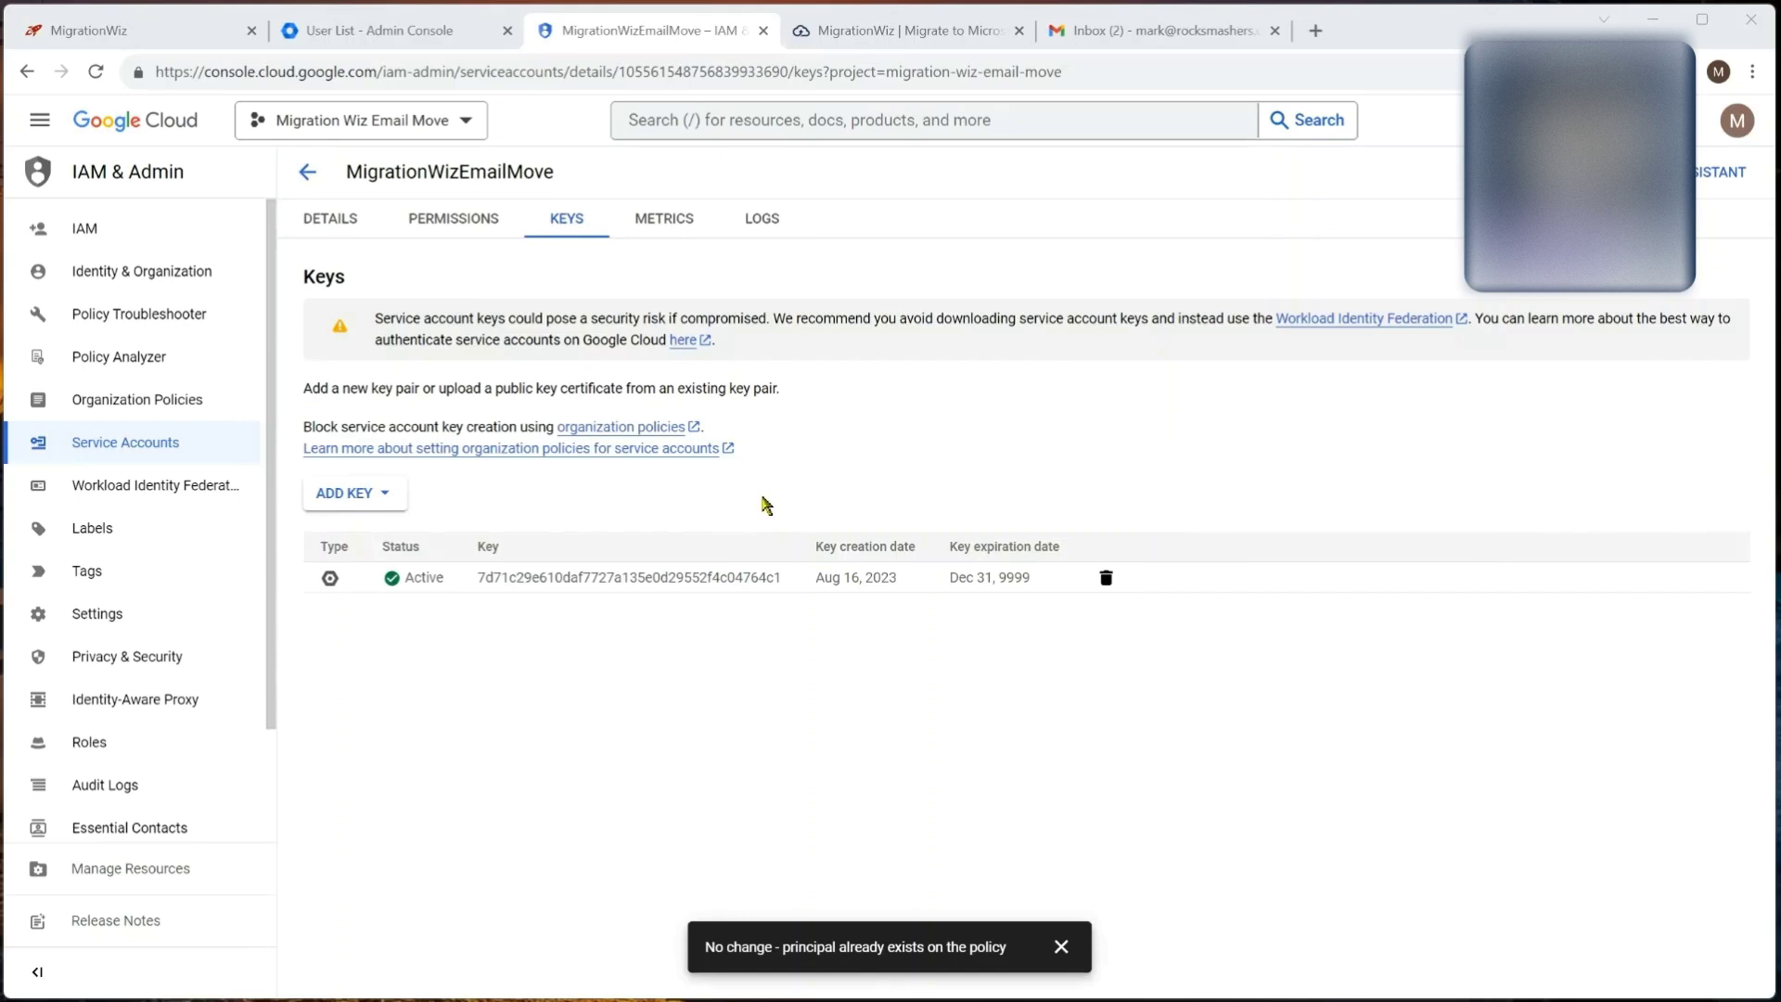
Step: Open Domain-wide Delegation under Security > API controls and start adding a new client ID
{"action": "left_click", "coordinate": [401, 38]}
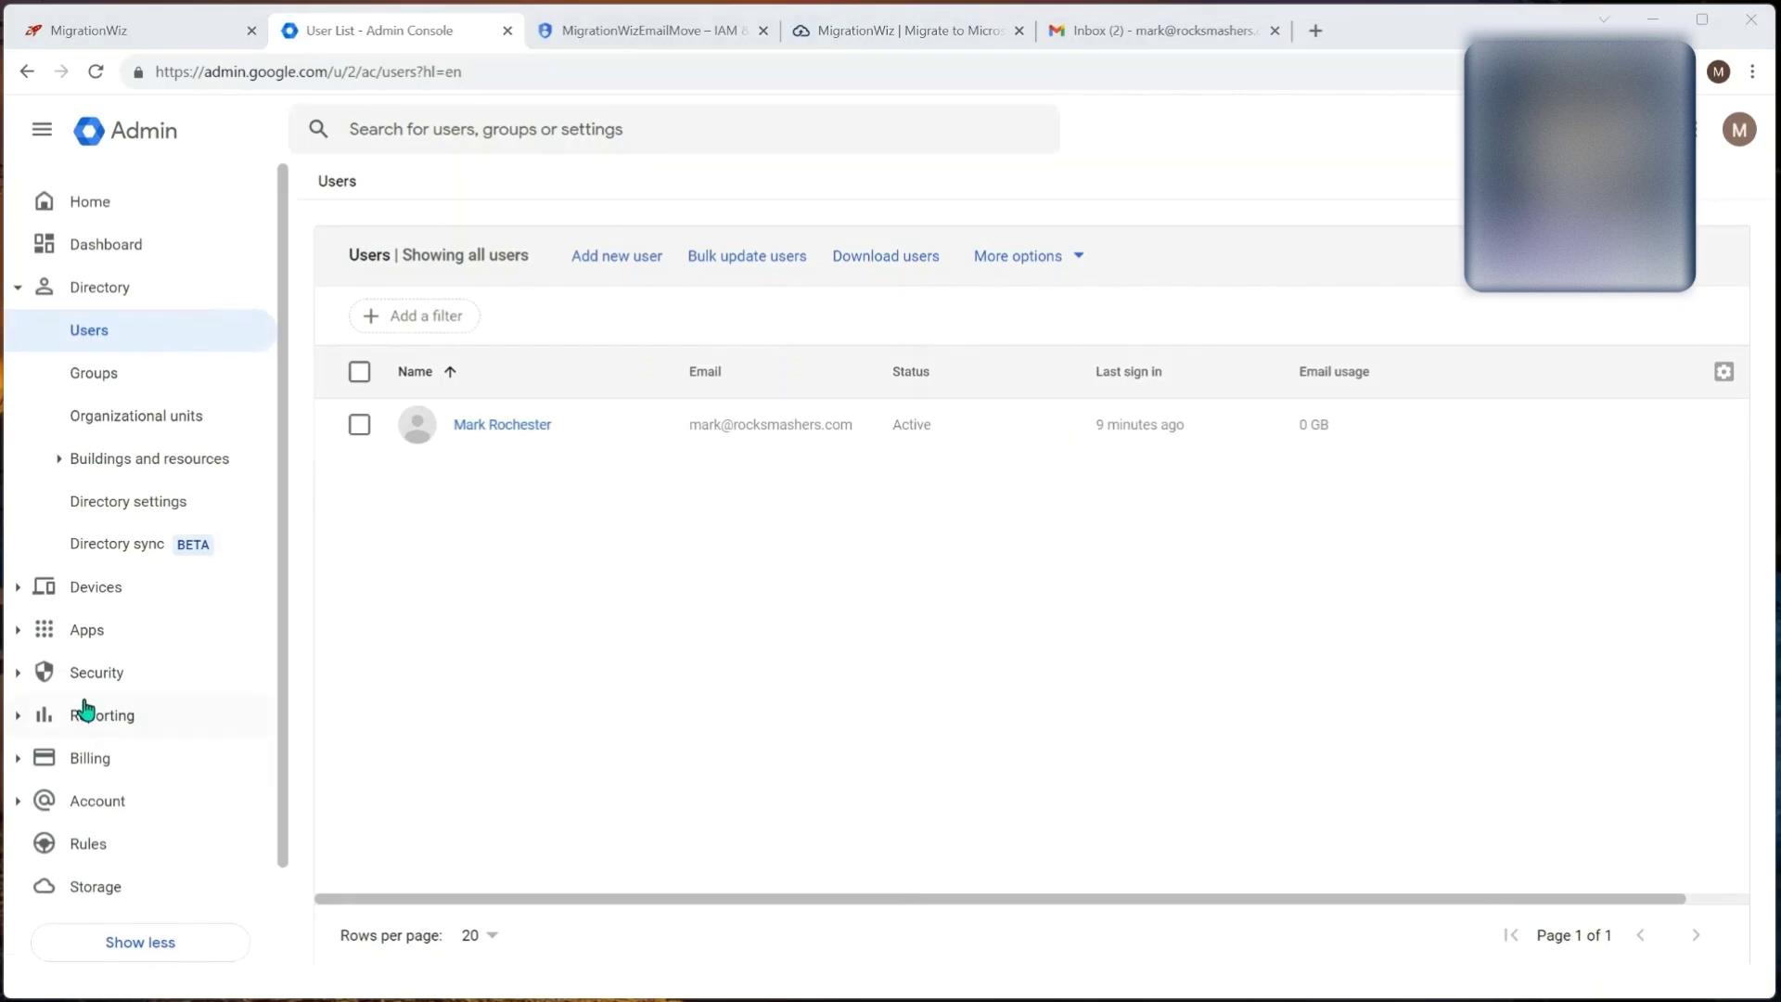
{"action": "left_click", "coordinate": [18, 675]}
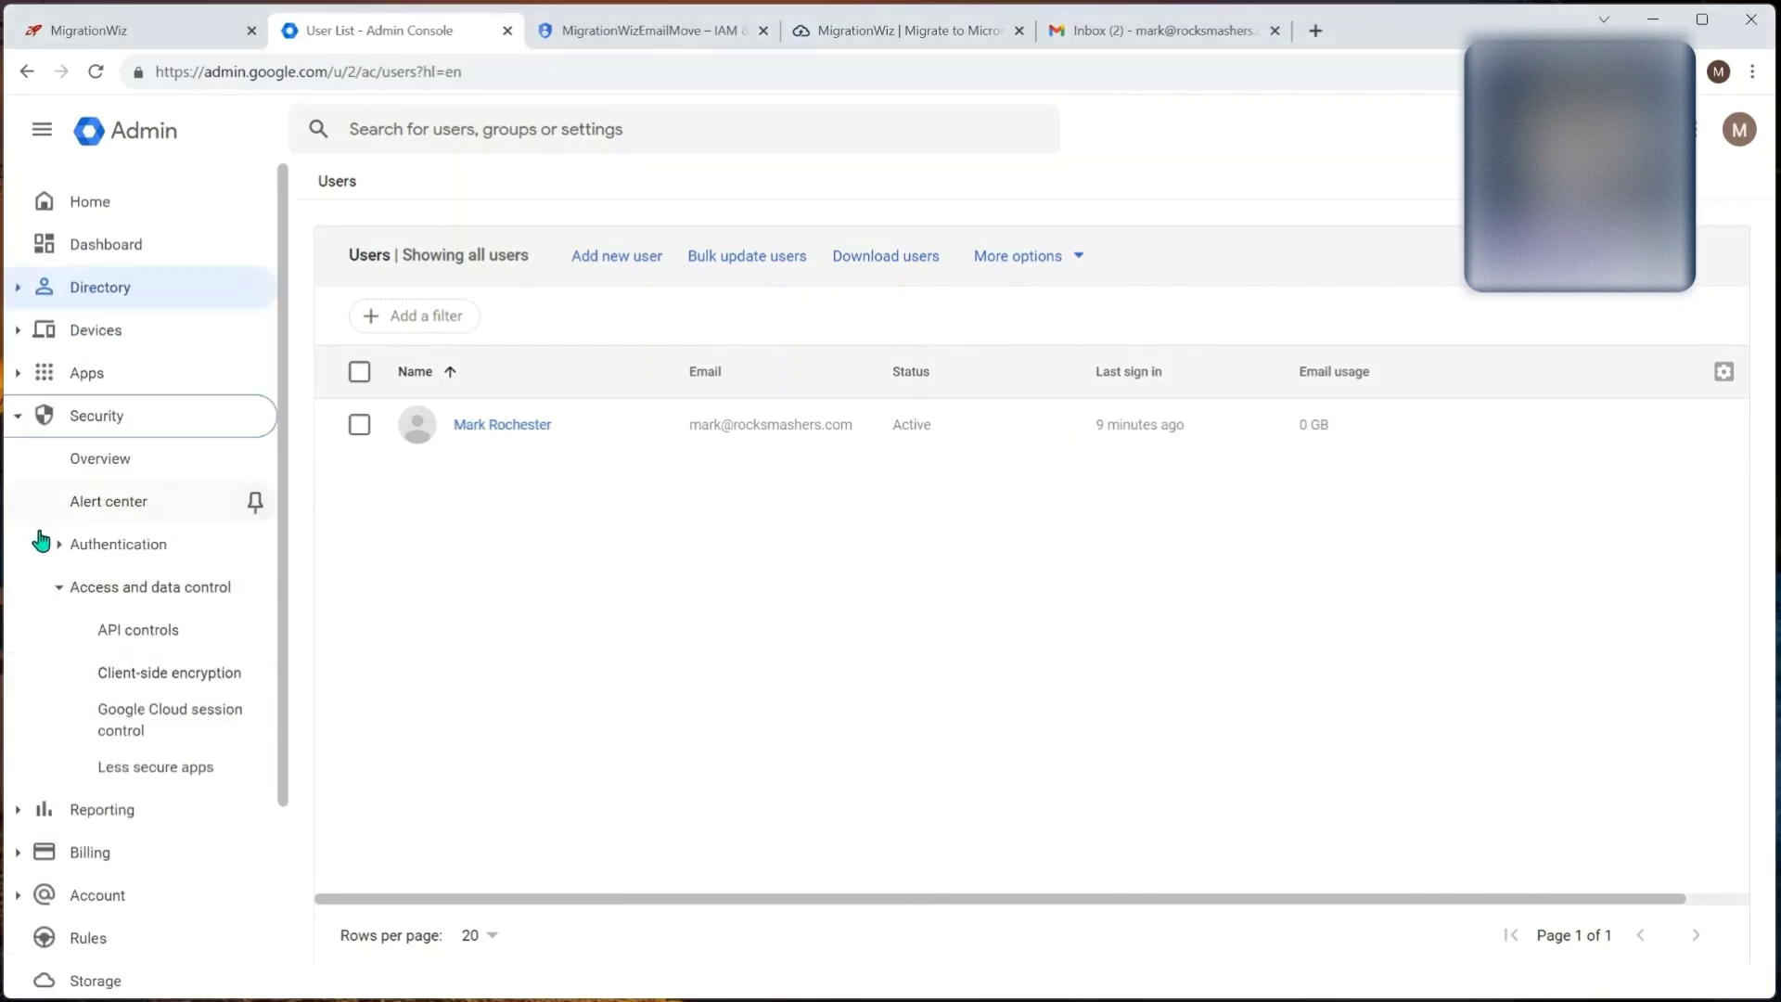
{"action": "left_click", "coordinate": [145, 631]}
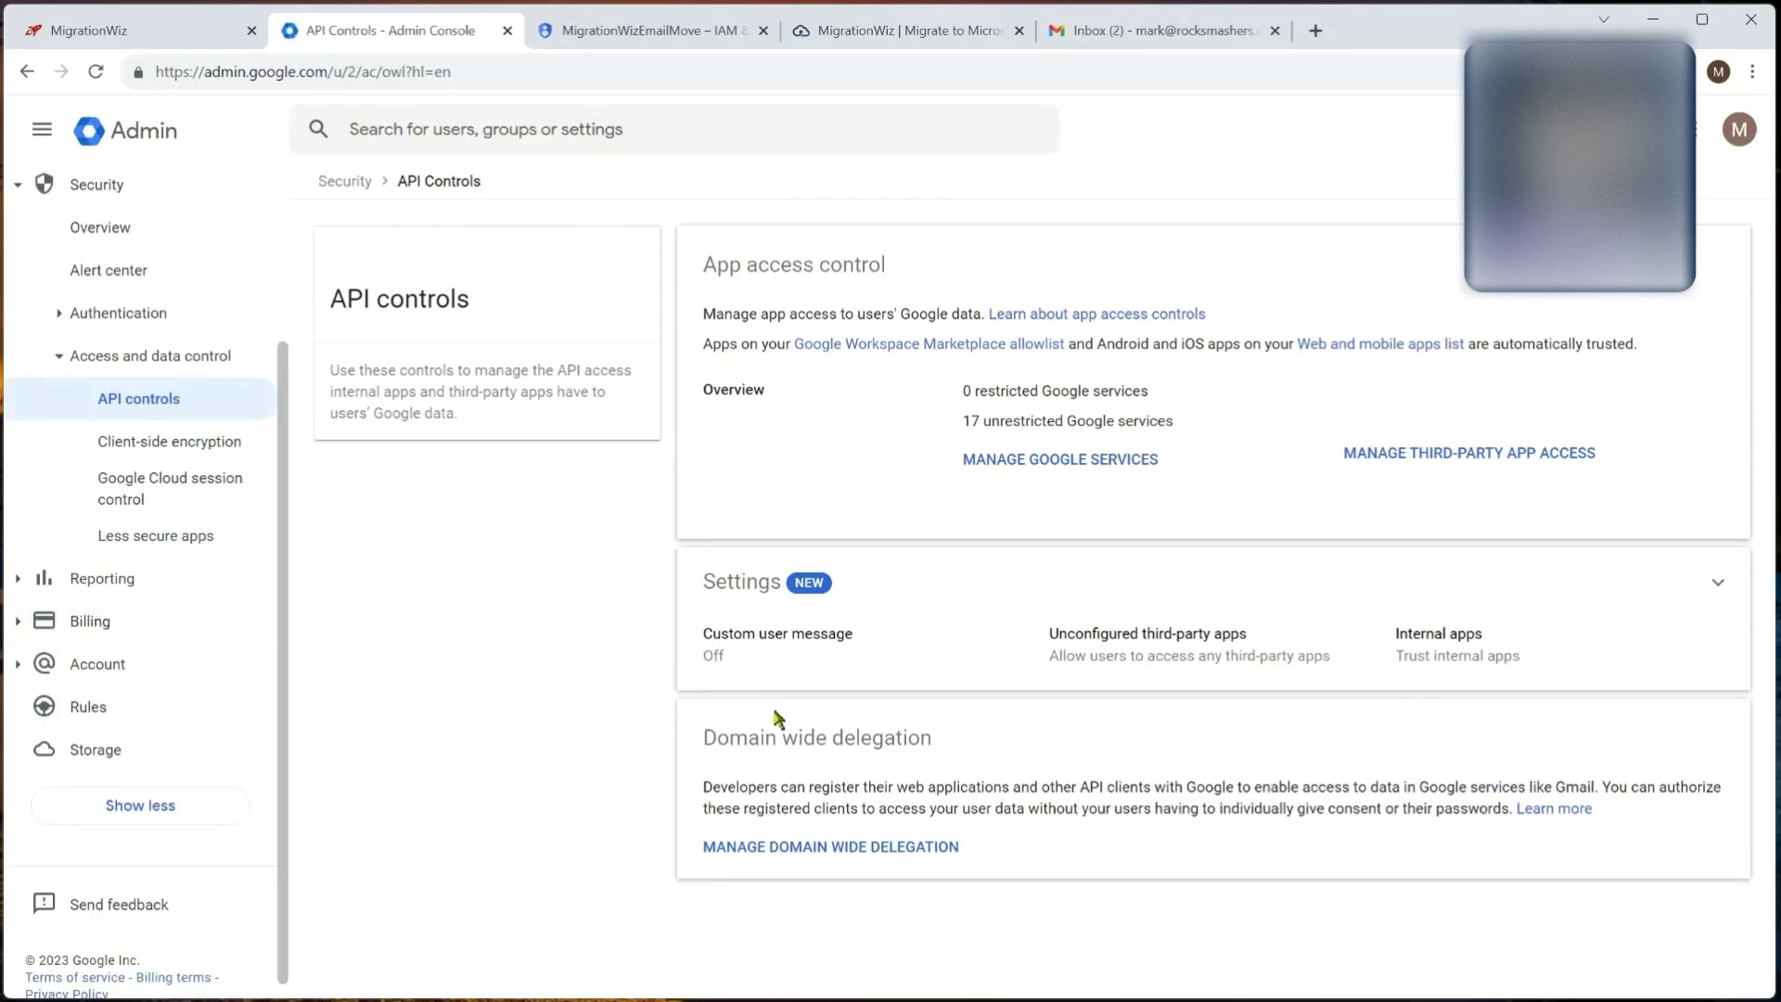
{"action": "left_click", "coordinate": [850, 848]}
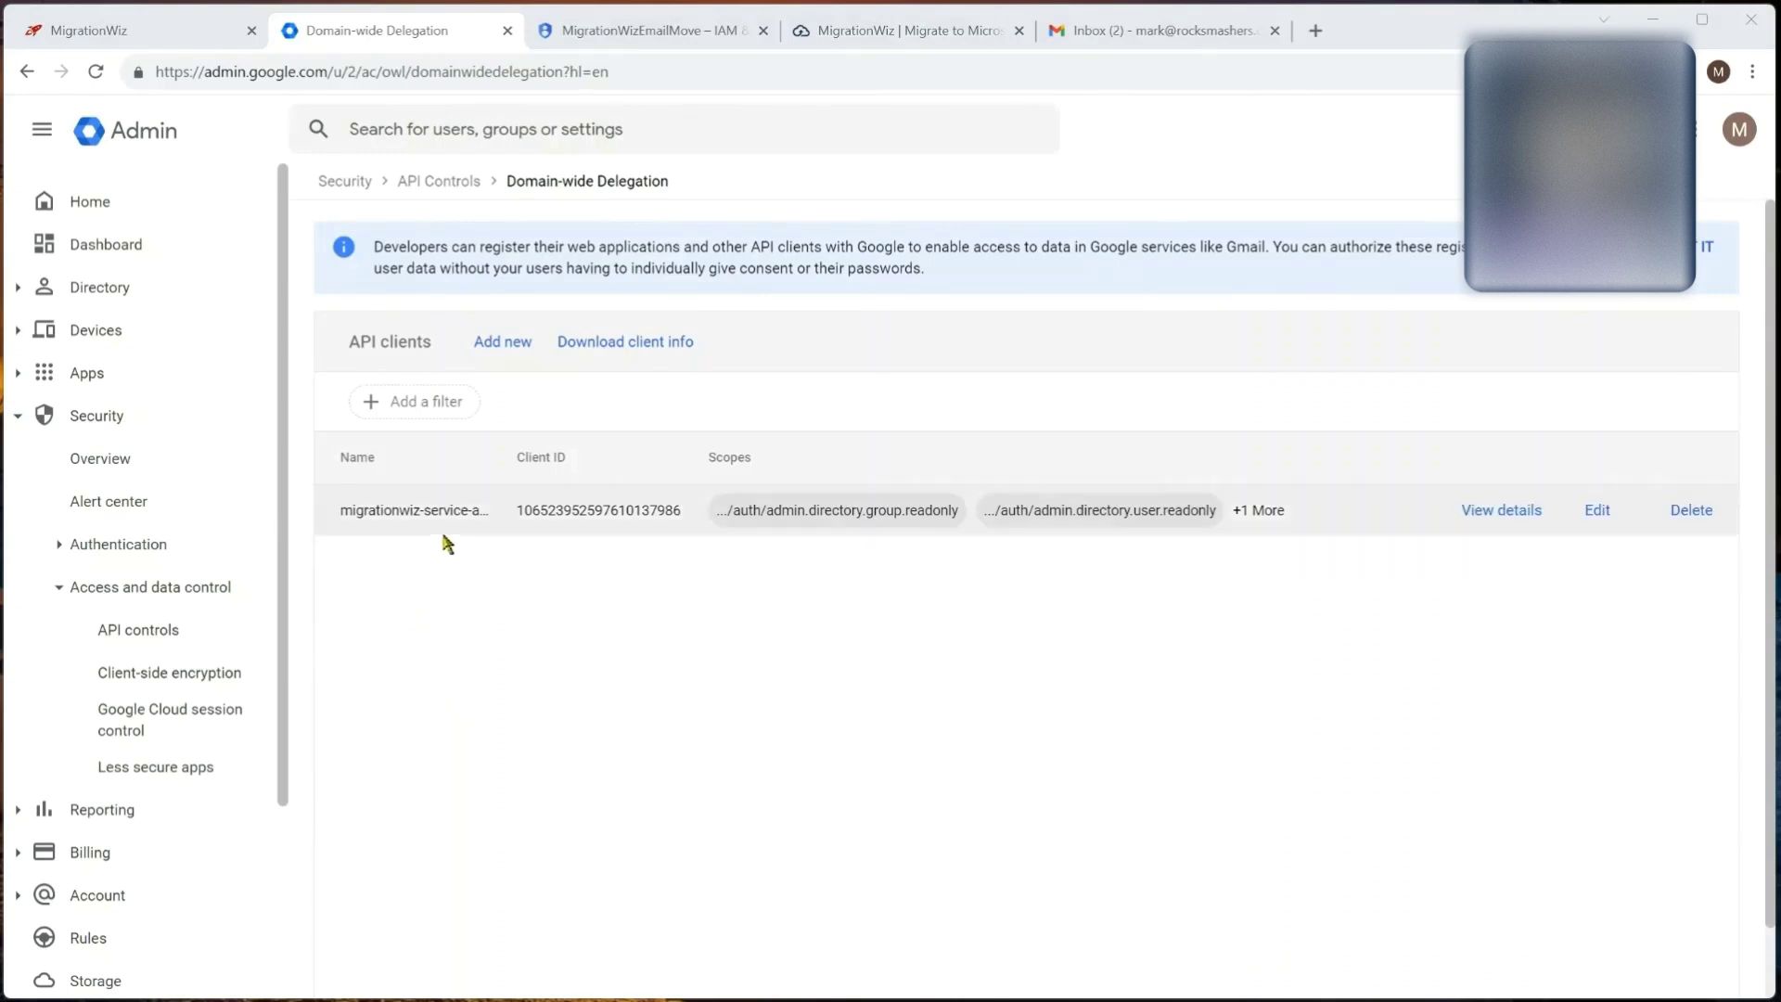
{"action": "mouse_move", "coordinate": [446, 535]}
{"action": "left_click", "coordinate": [509, 352]}
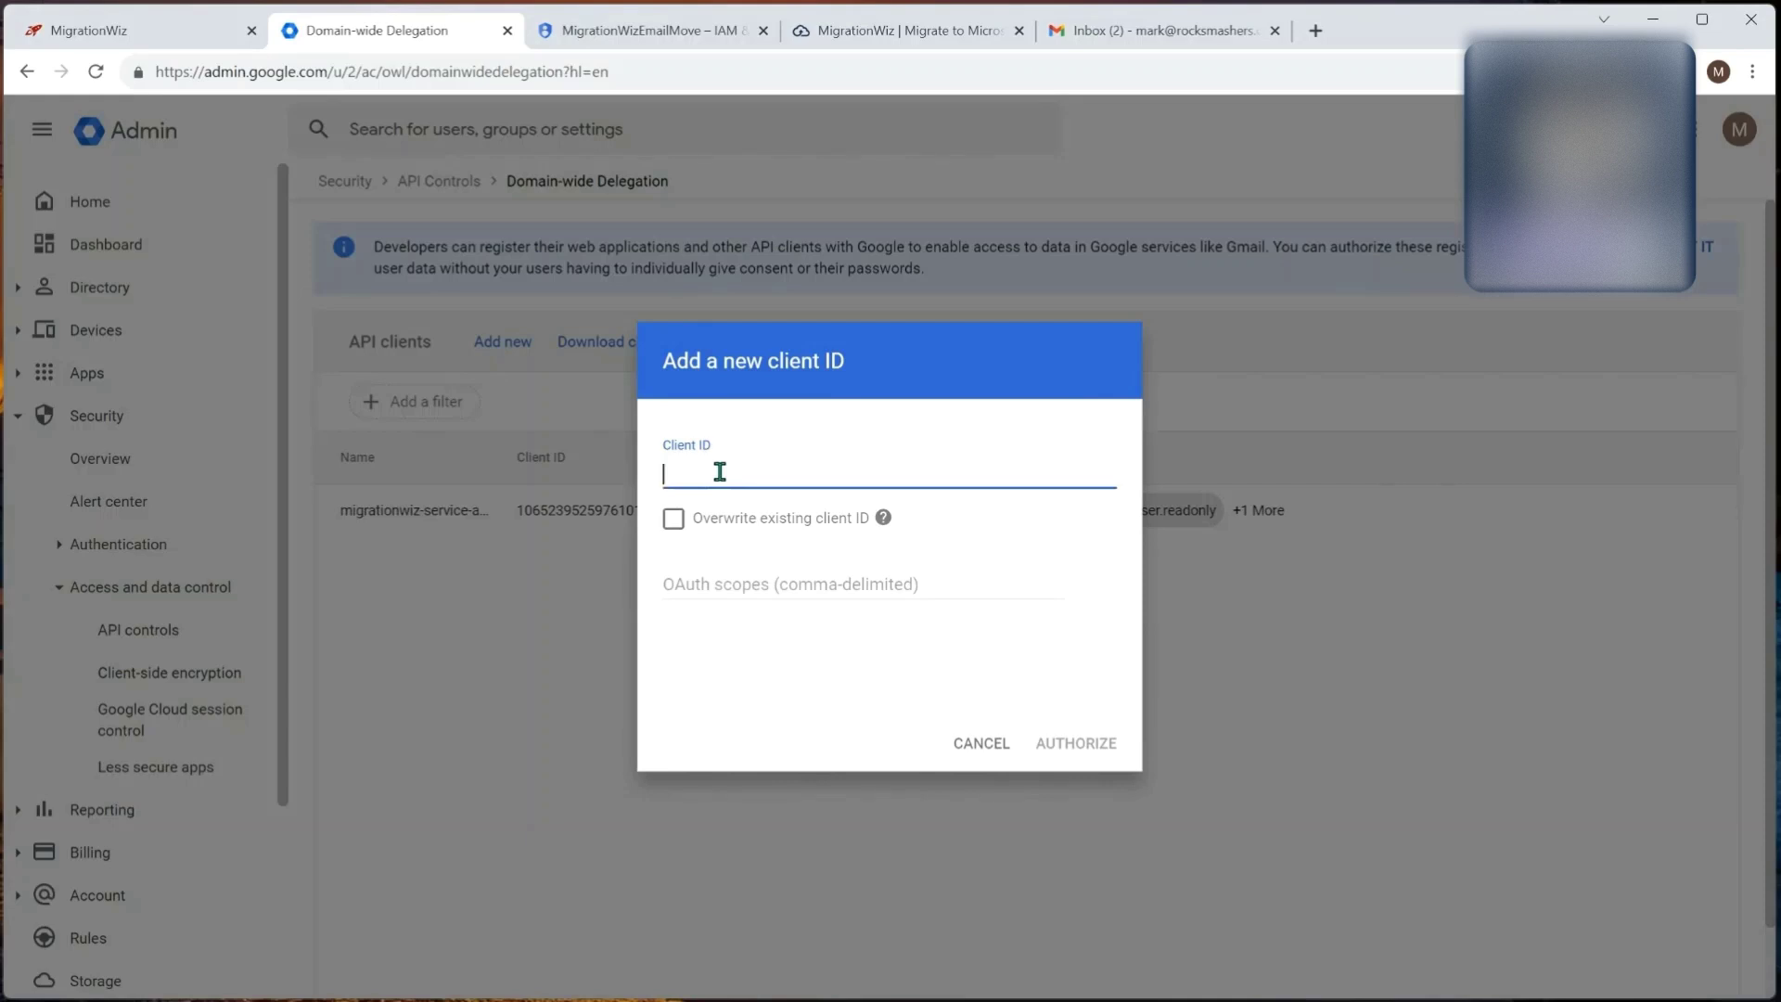
Step: Copy the MigrationWizEmailMove service account's OAuth 2 client ID from the Service Accounts list
{"action": "left_click", "coordinate": [681, 30]}
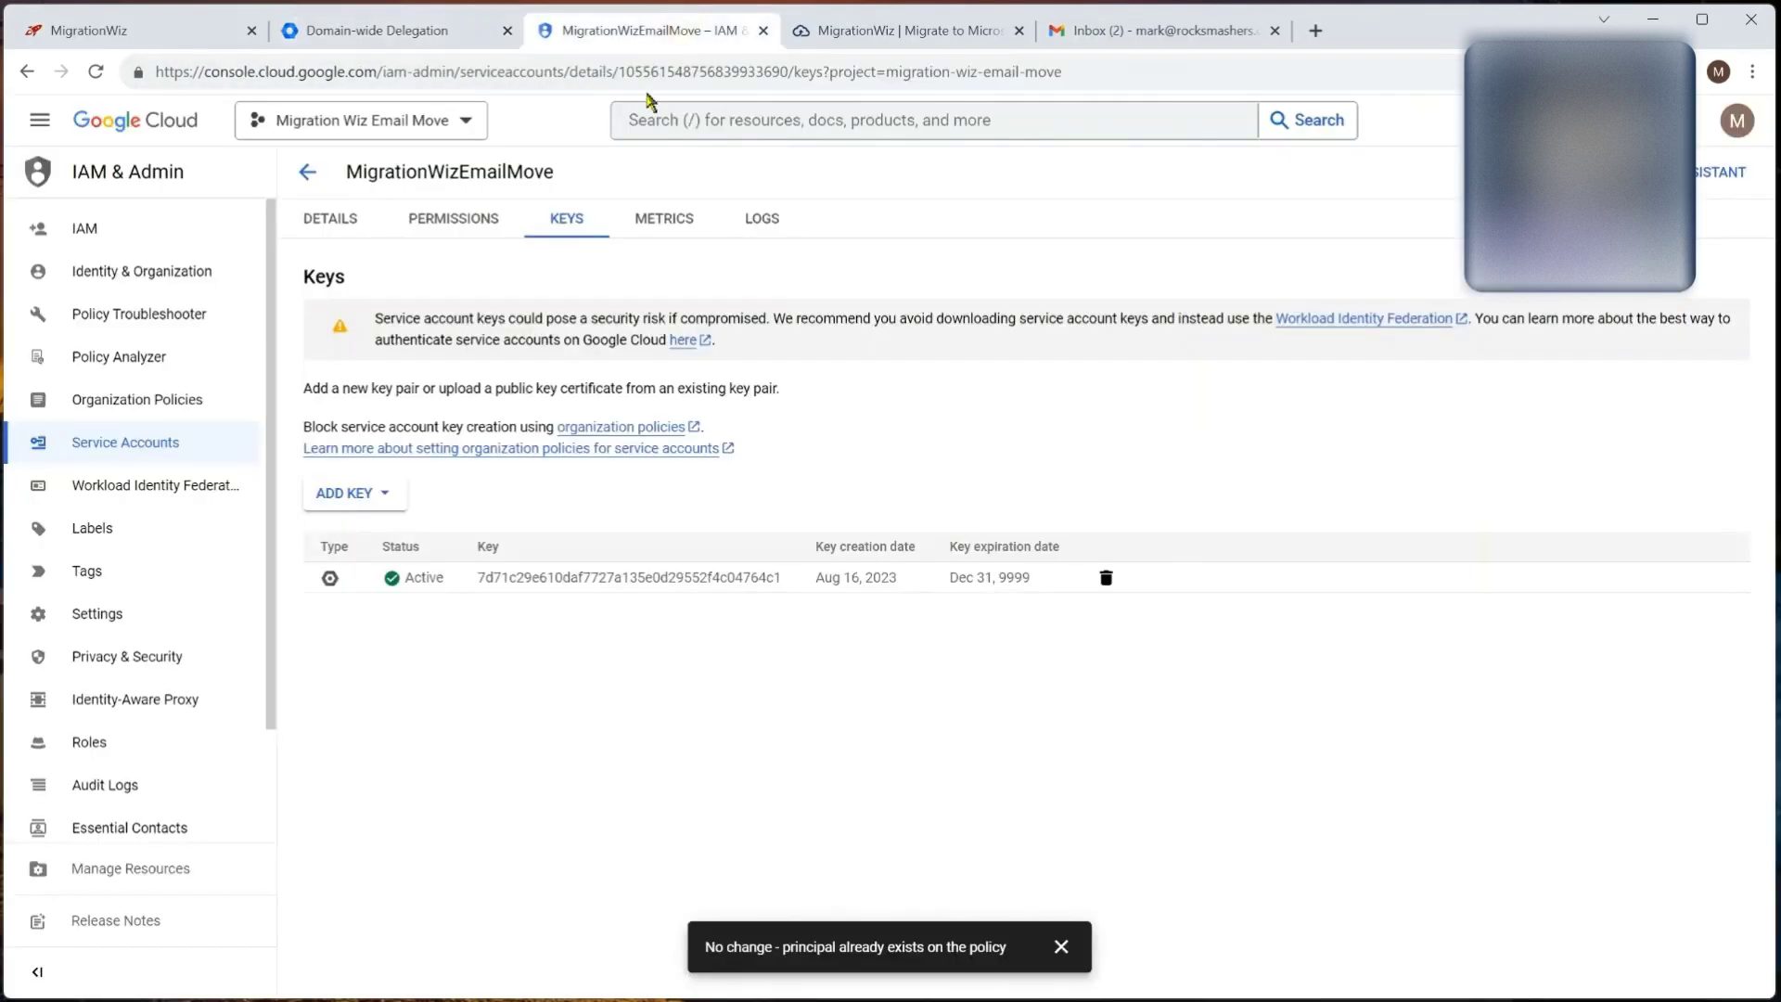
{"action": "left_click", "coordinate": [333, 226]}
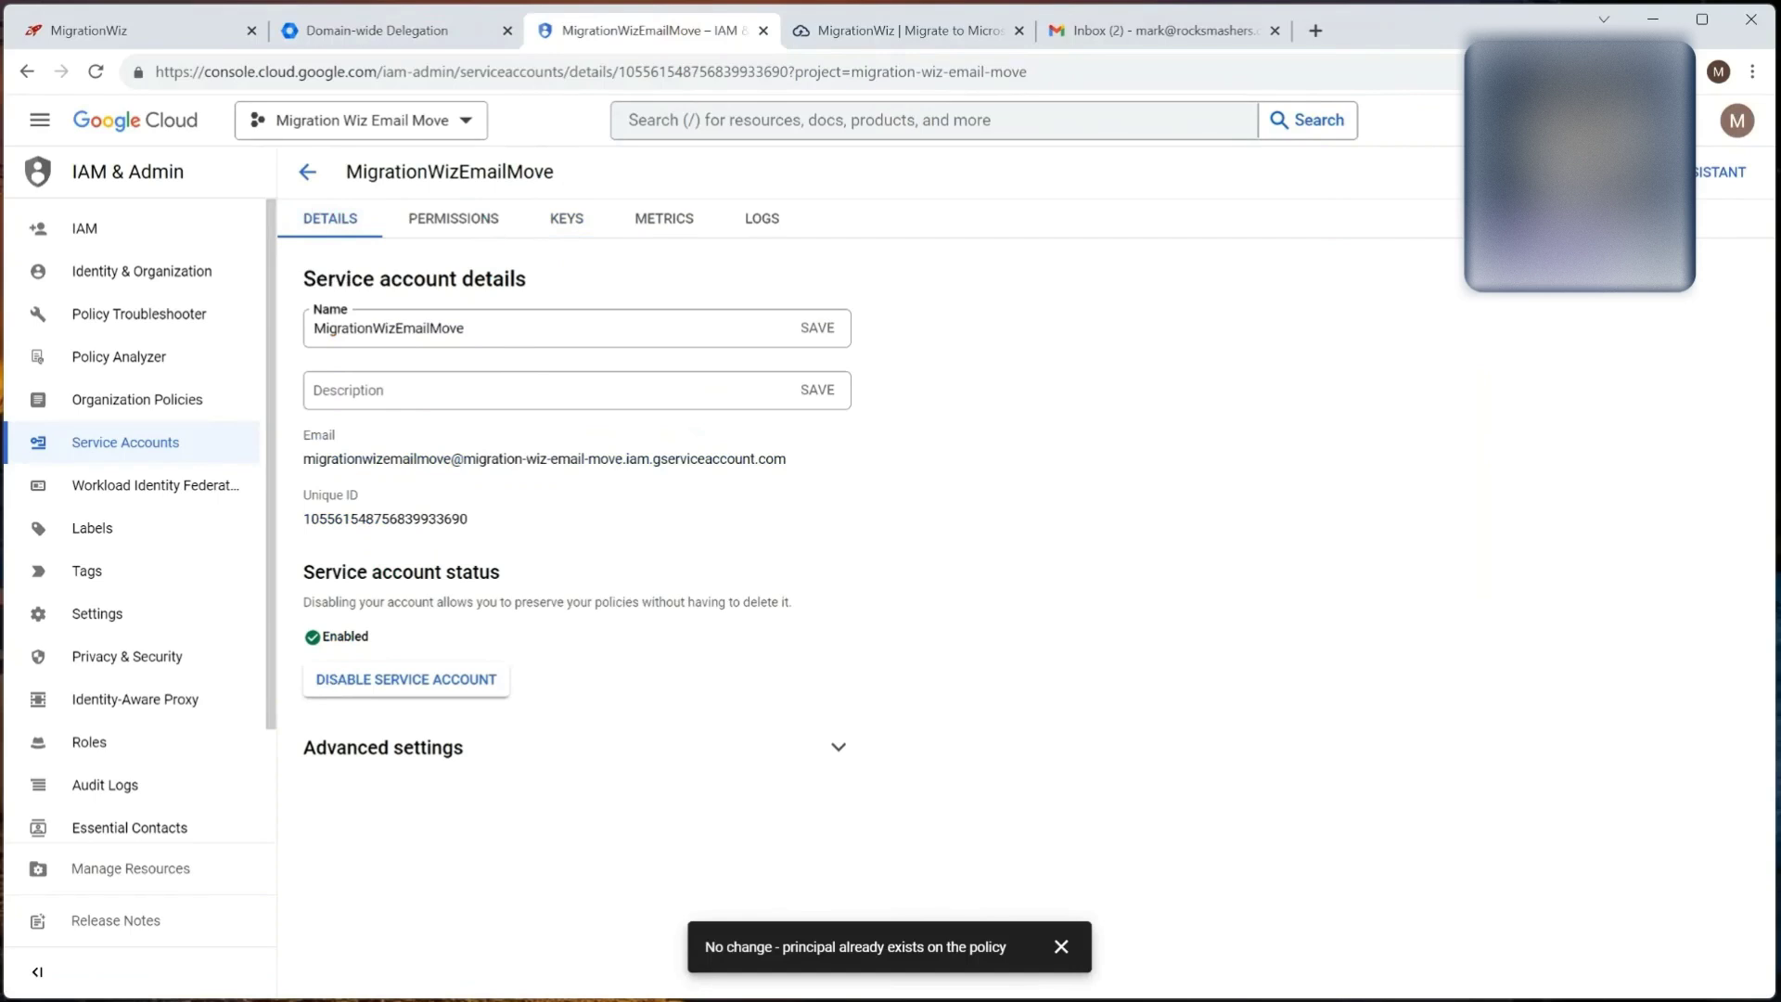
{"action": "key", "text": "alt+Left"}
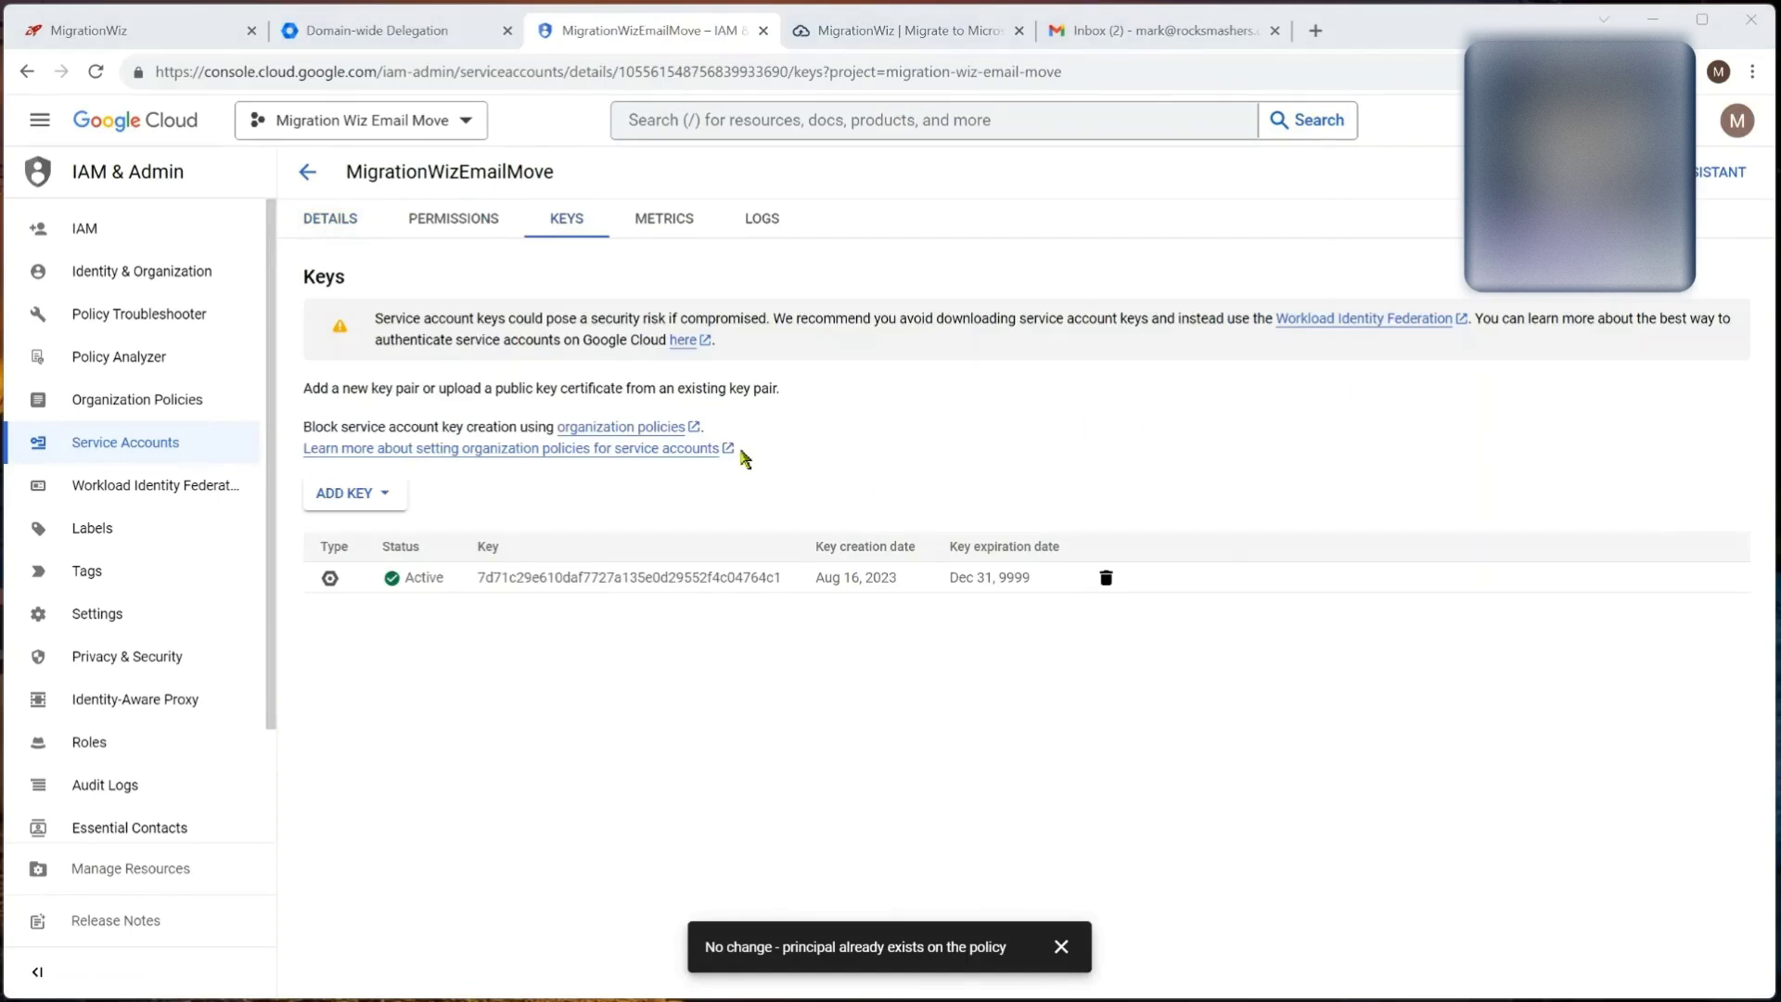
{"action": "left_click", "coordinate": [110, 450]}
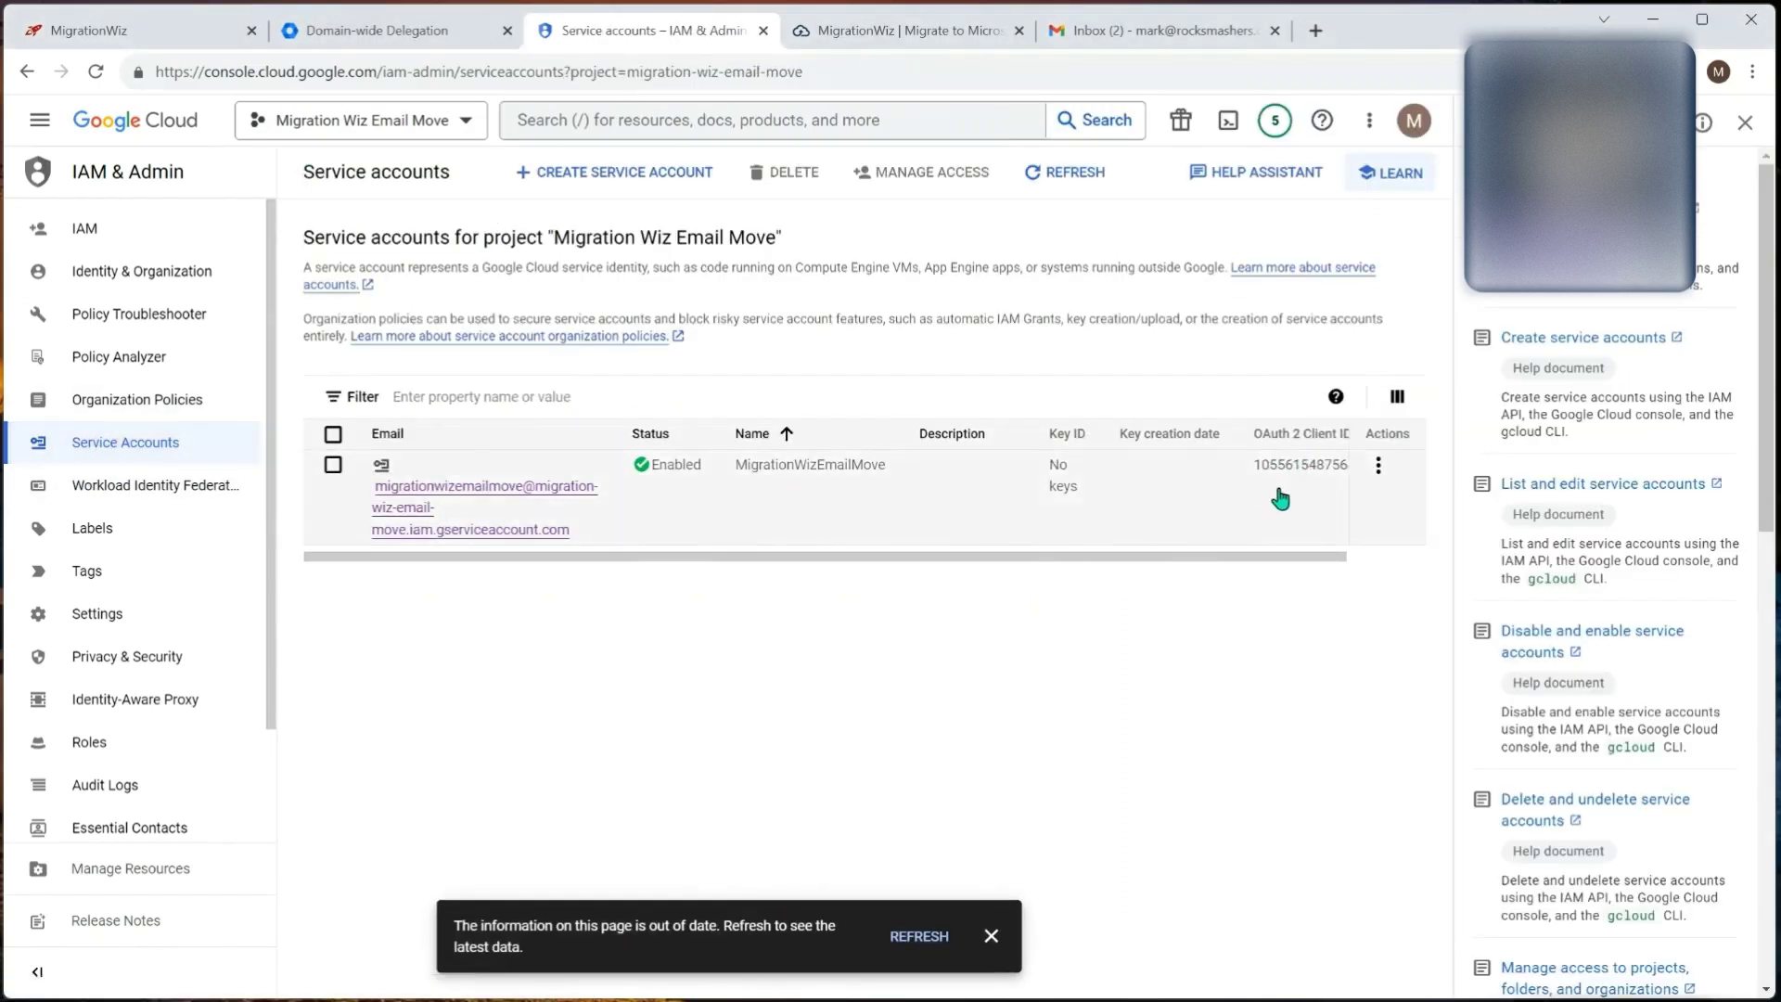
{"action": "left_click_drag", "start_coordinate": [1270, 556], "coordinate": [1352, 537]}
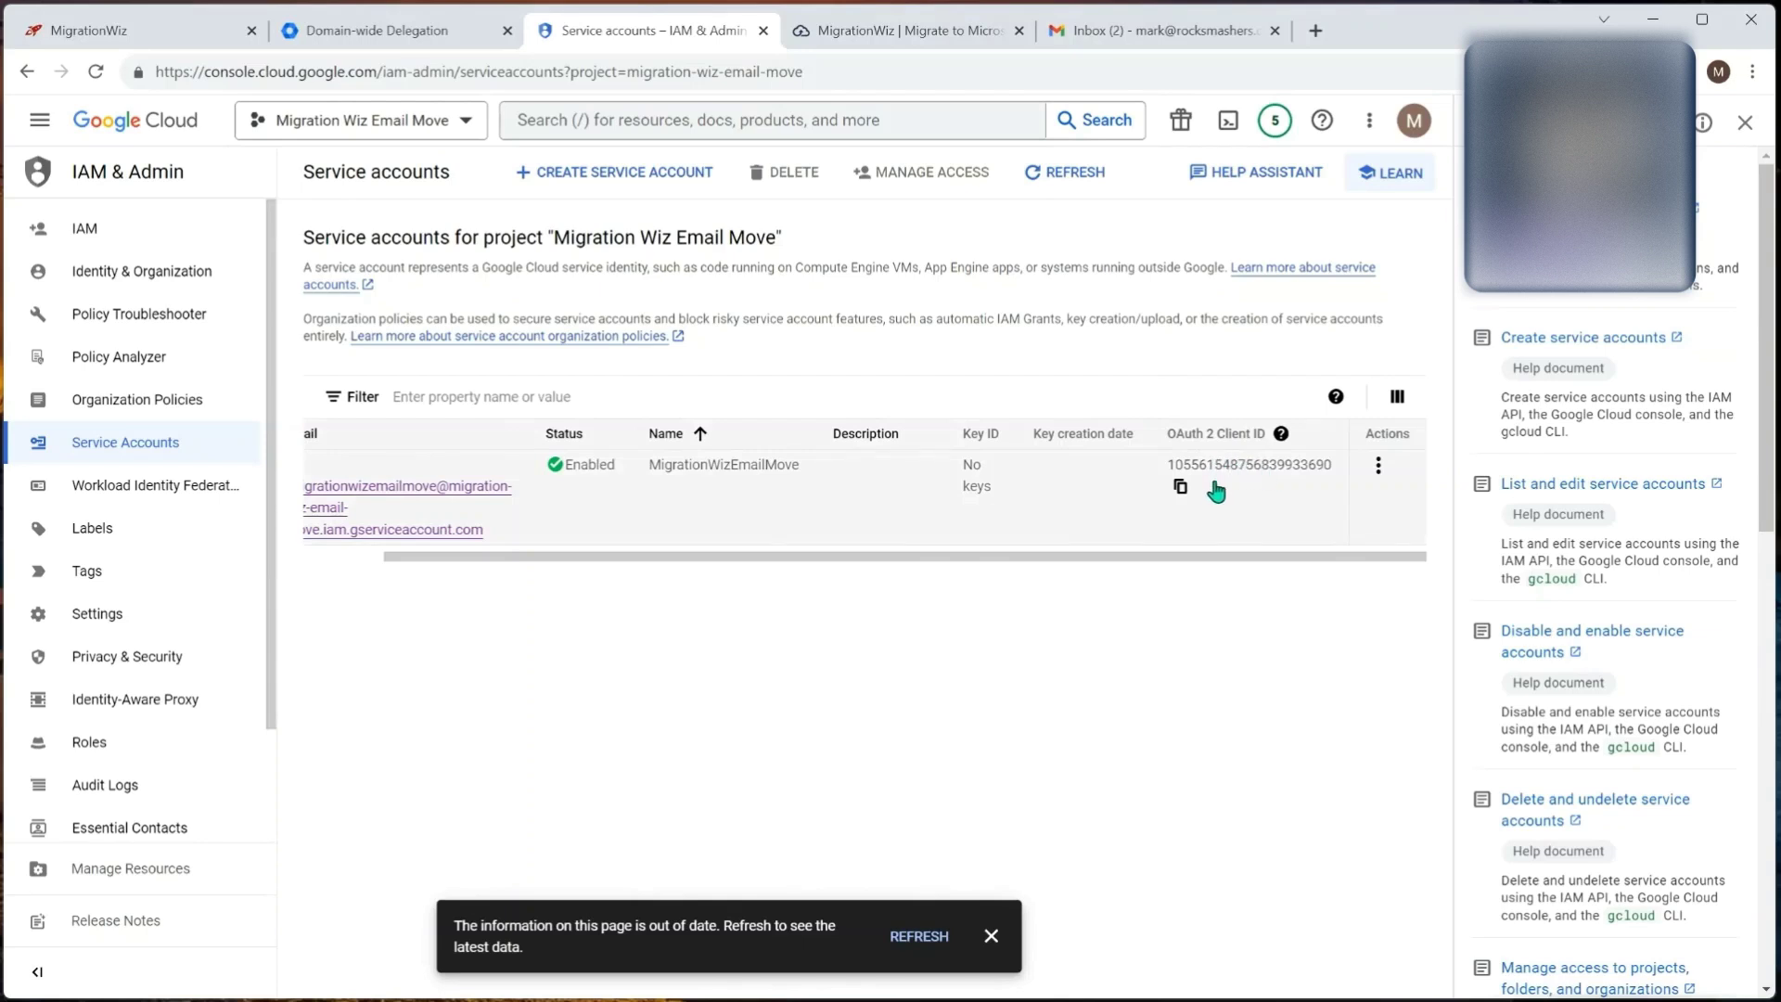
{"action": "left_click", "coordinate": [1179, 487]}
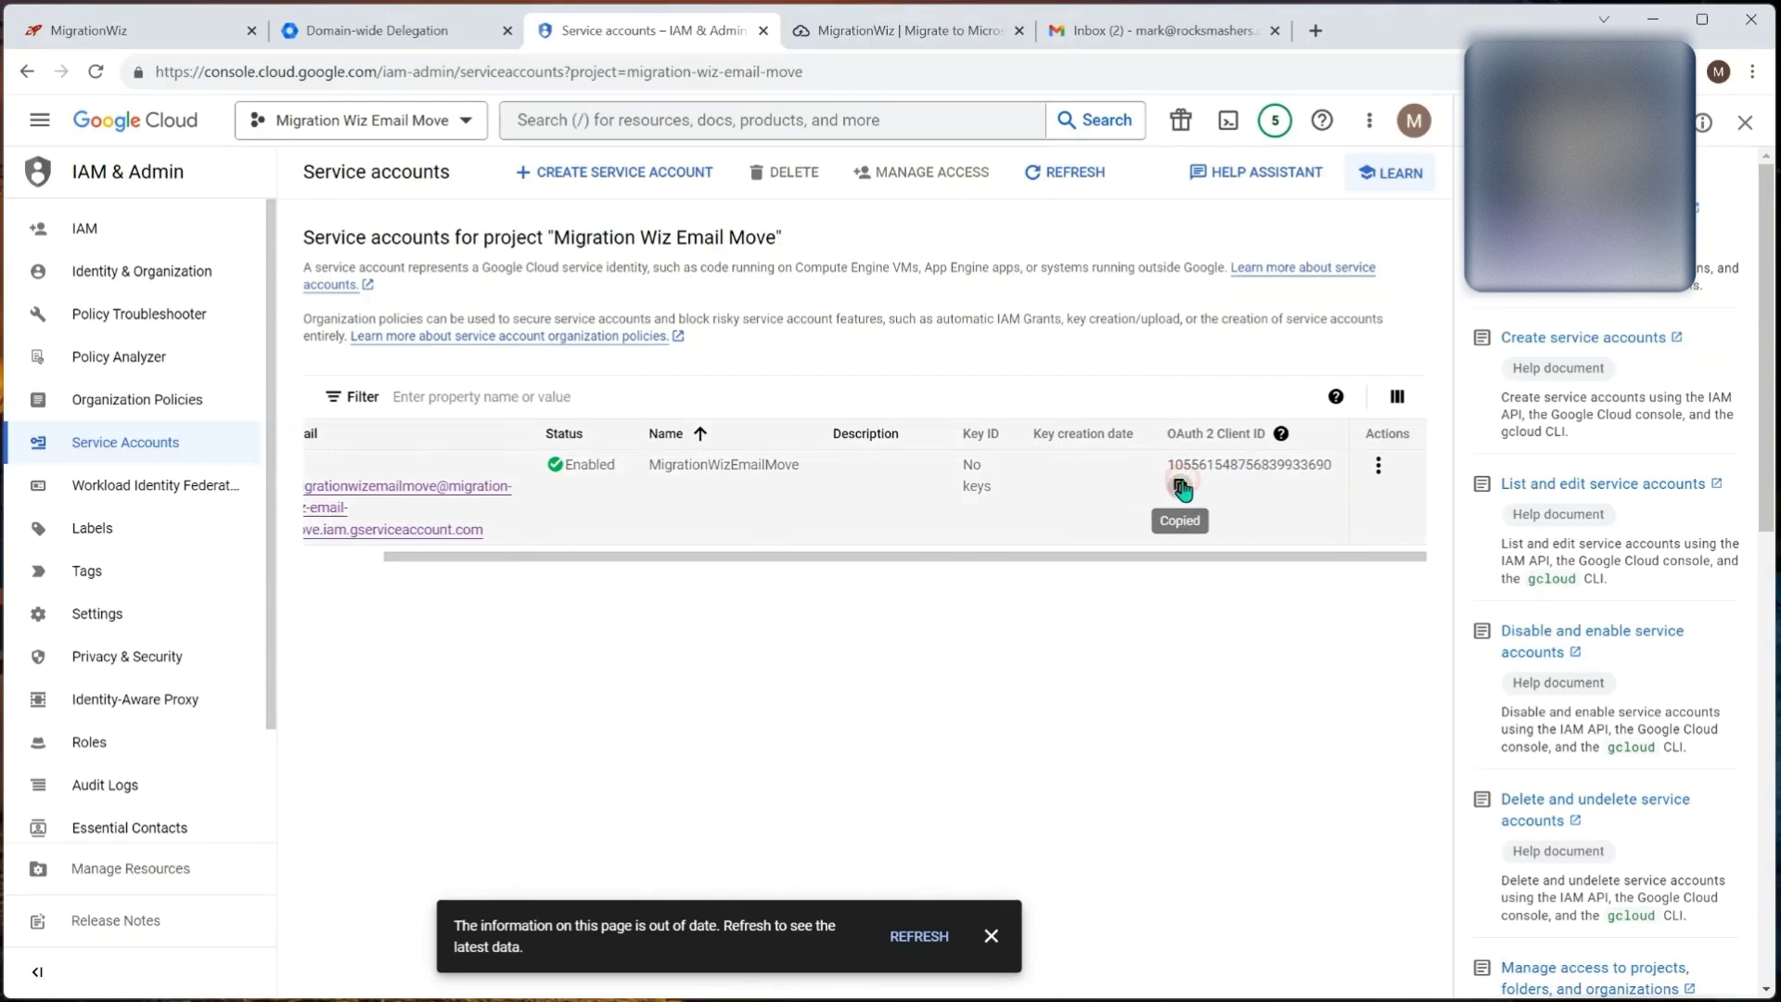
Step: Paste the client ID into the Admin dialog and select the guide's G Suite read-only scopes
{"action": "left_click", "coordinate": [413, 33]}
{"action": "key", "text": "ctrl+v"}
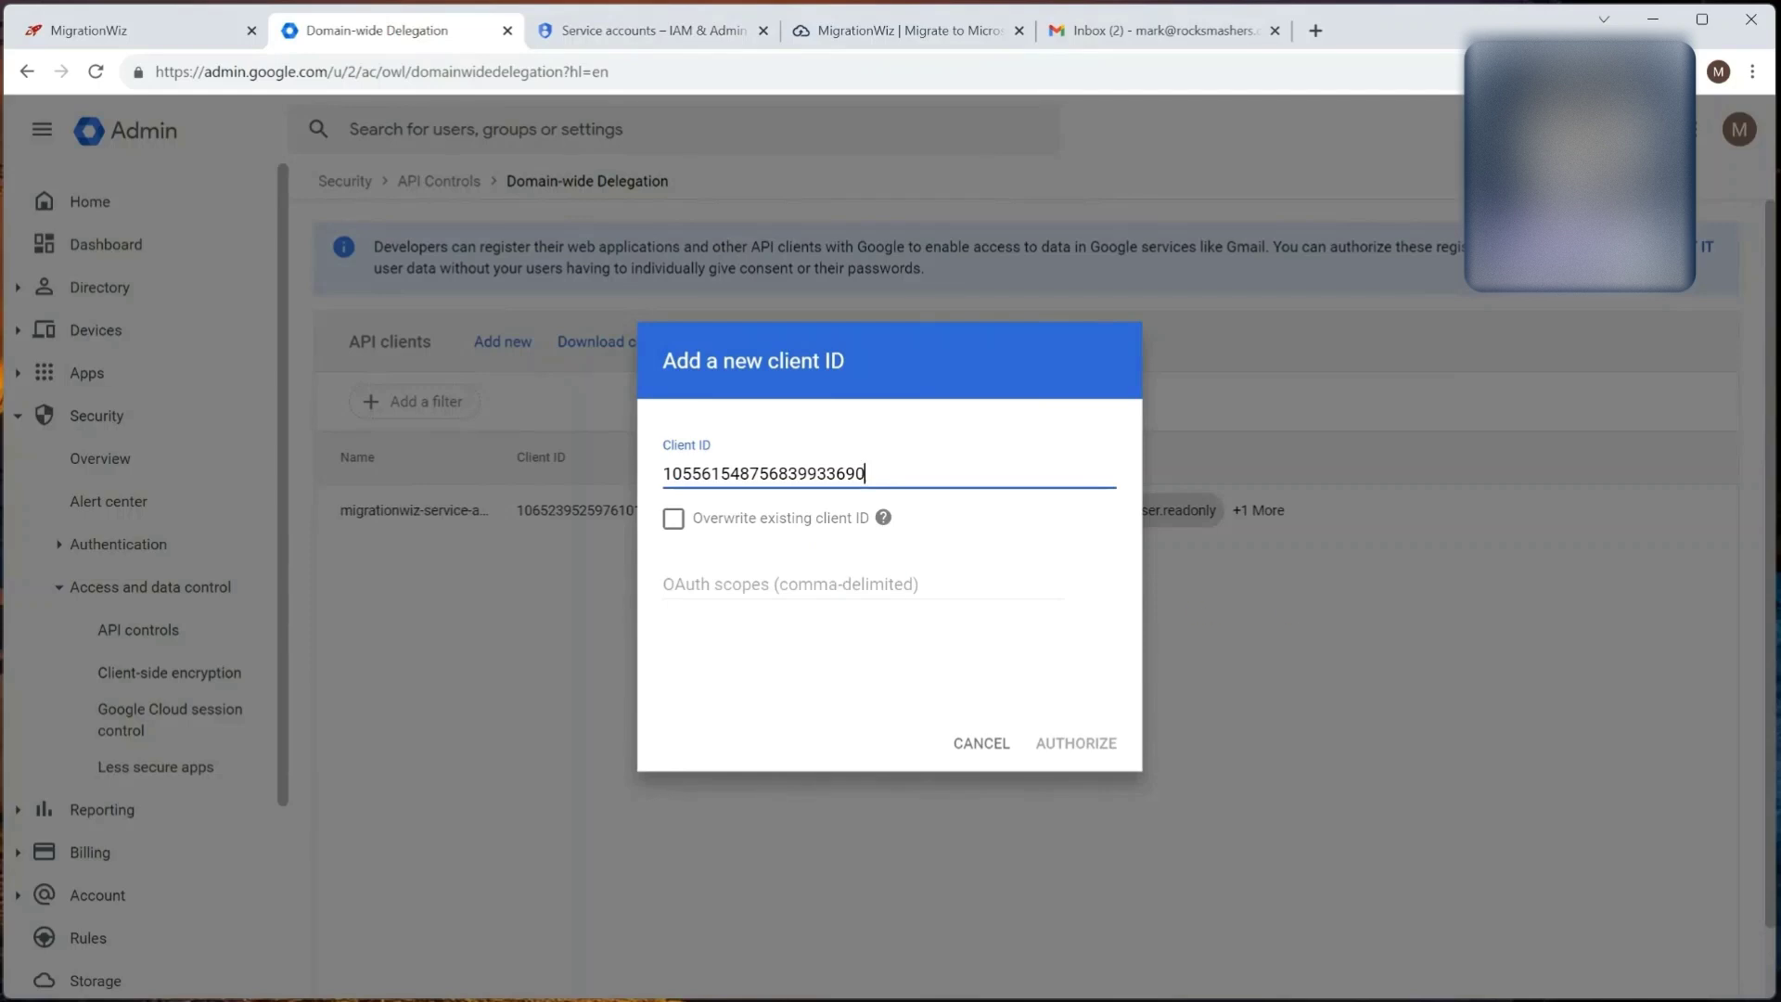
{"action": "key", "text": "alt+Tab"}
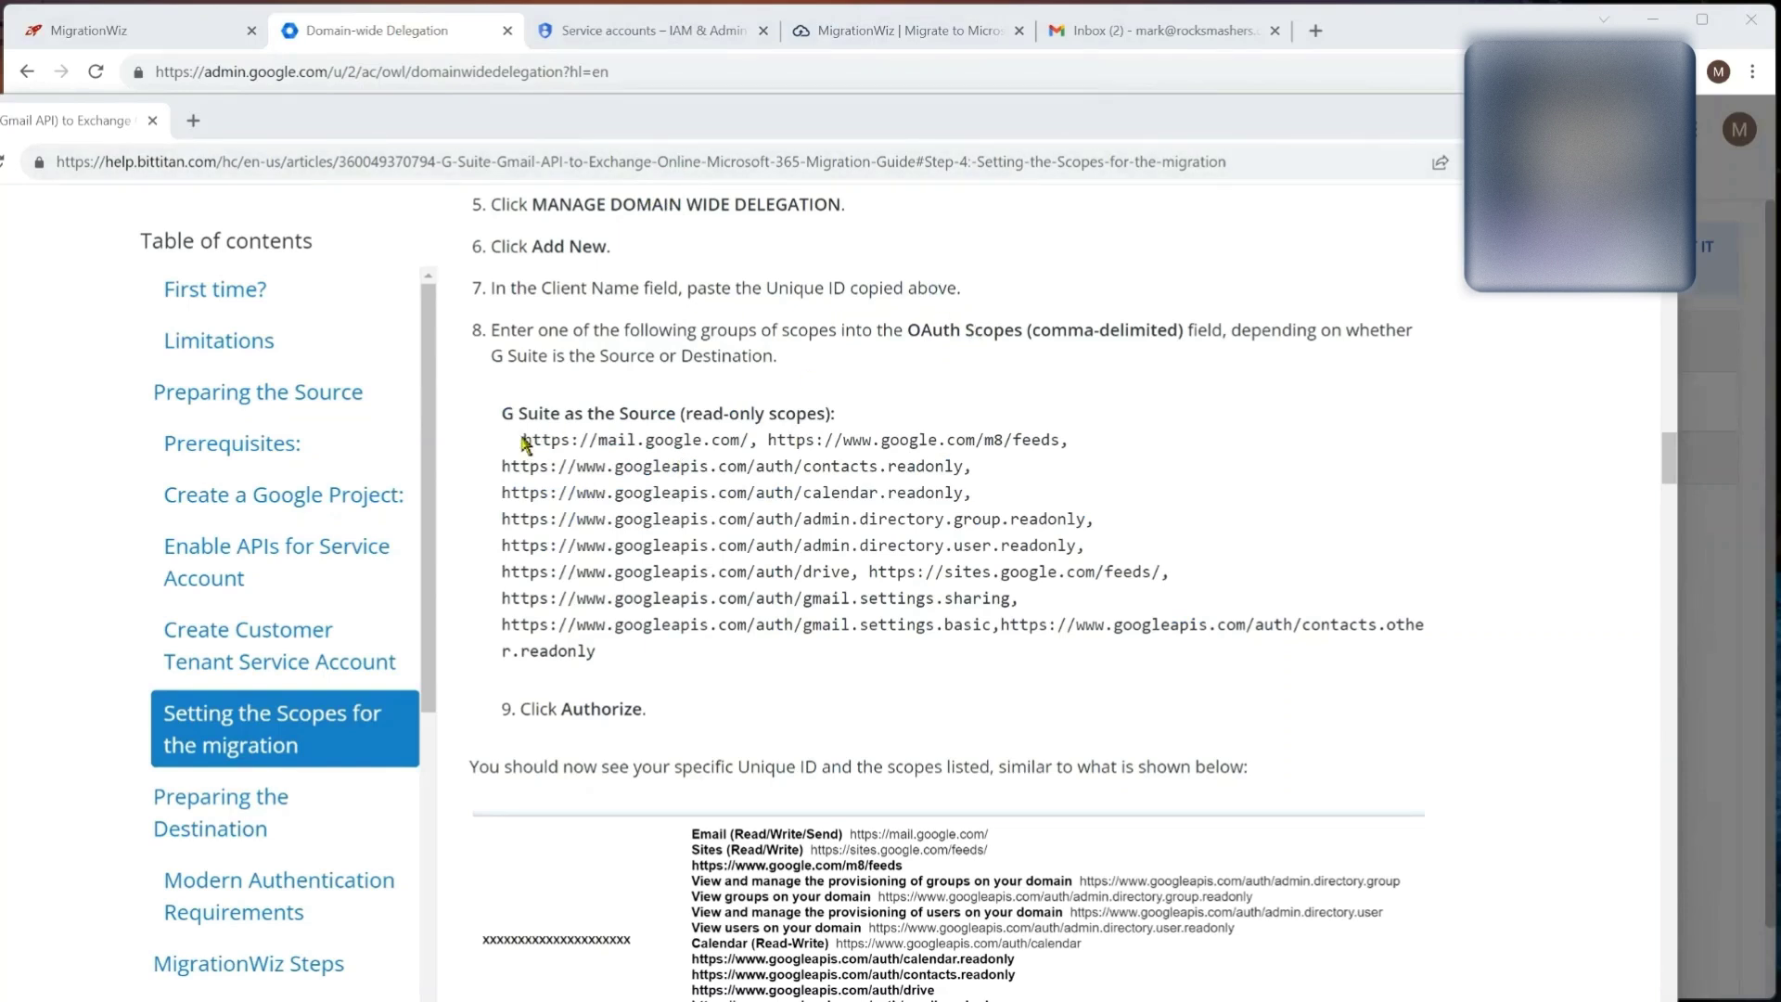
{"action": "left_click_drag", "start_coordinate": [522, 439], "coordinate": [602, 651]}
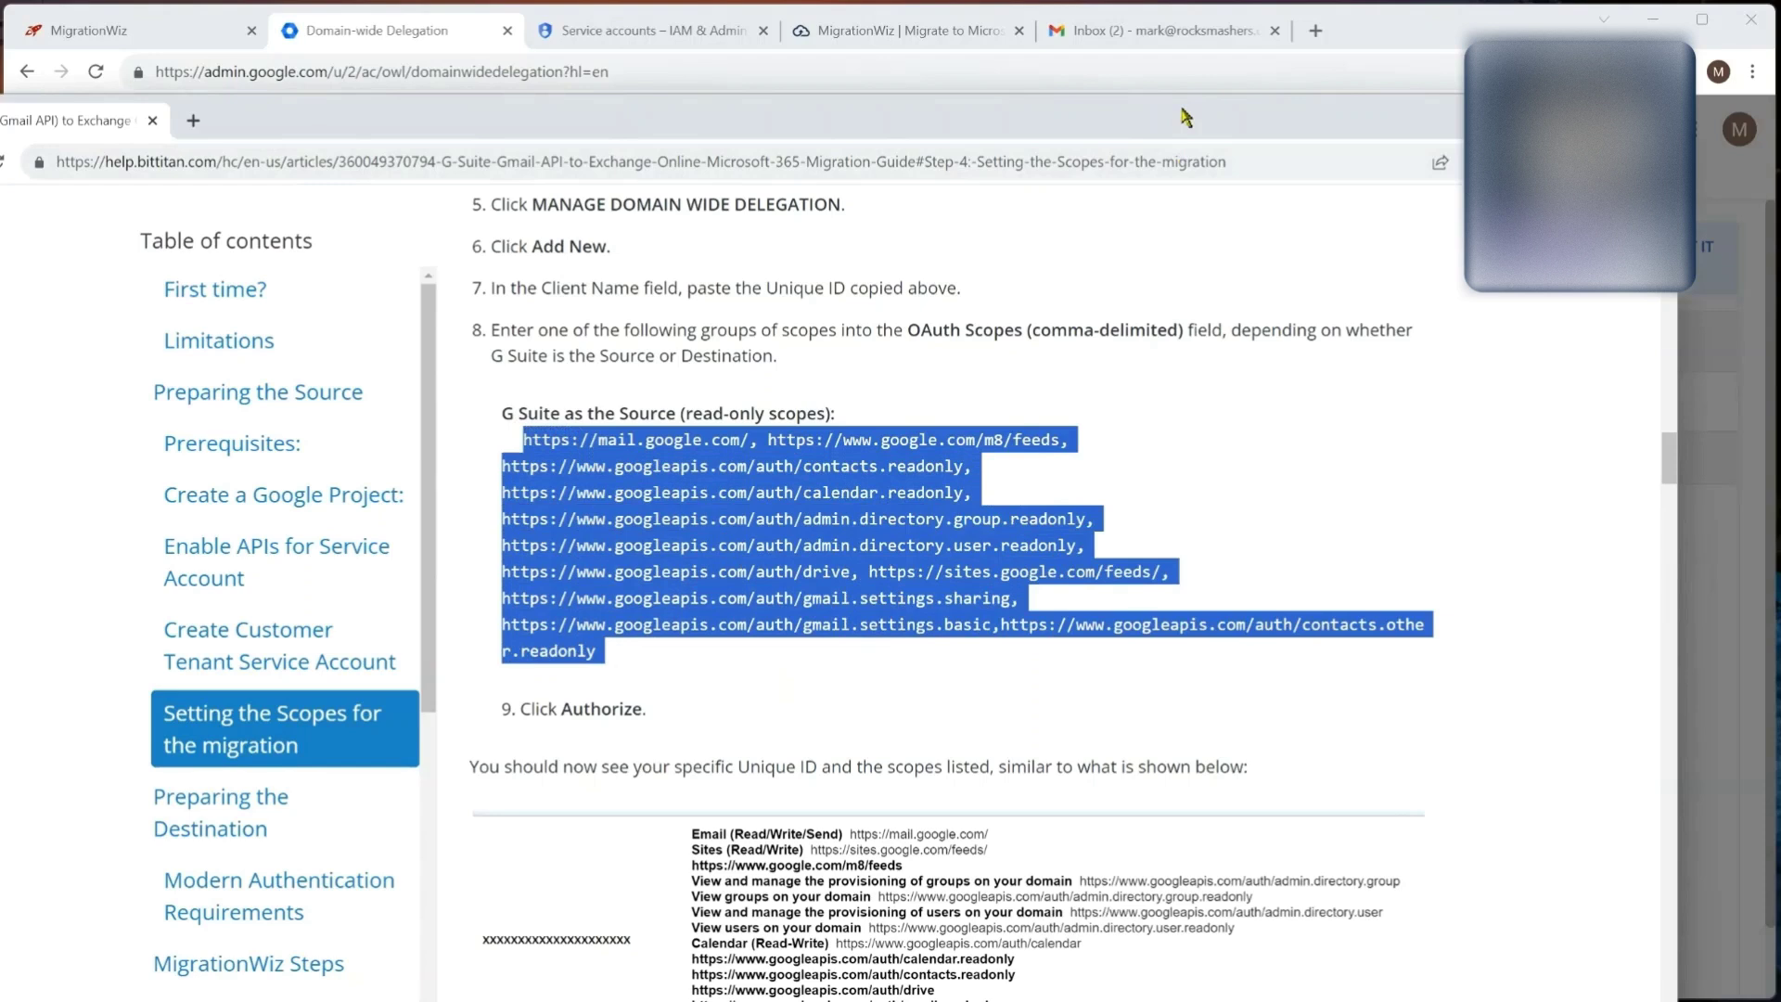
Step: Paste the read-only scopes, authorize the new client ID, and review its scope list
{"action": "key", "text": "super+Down"}
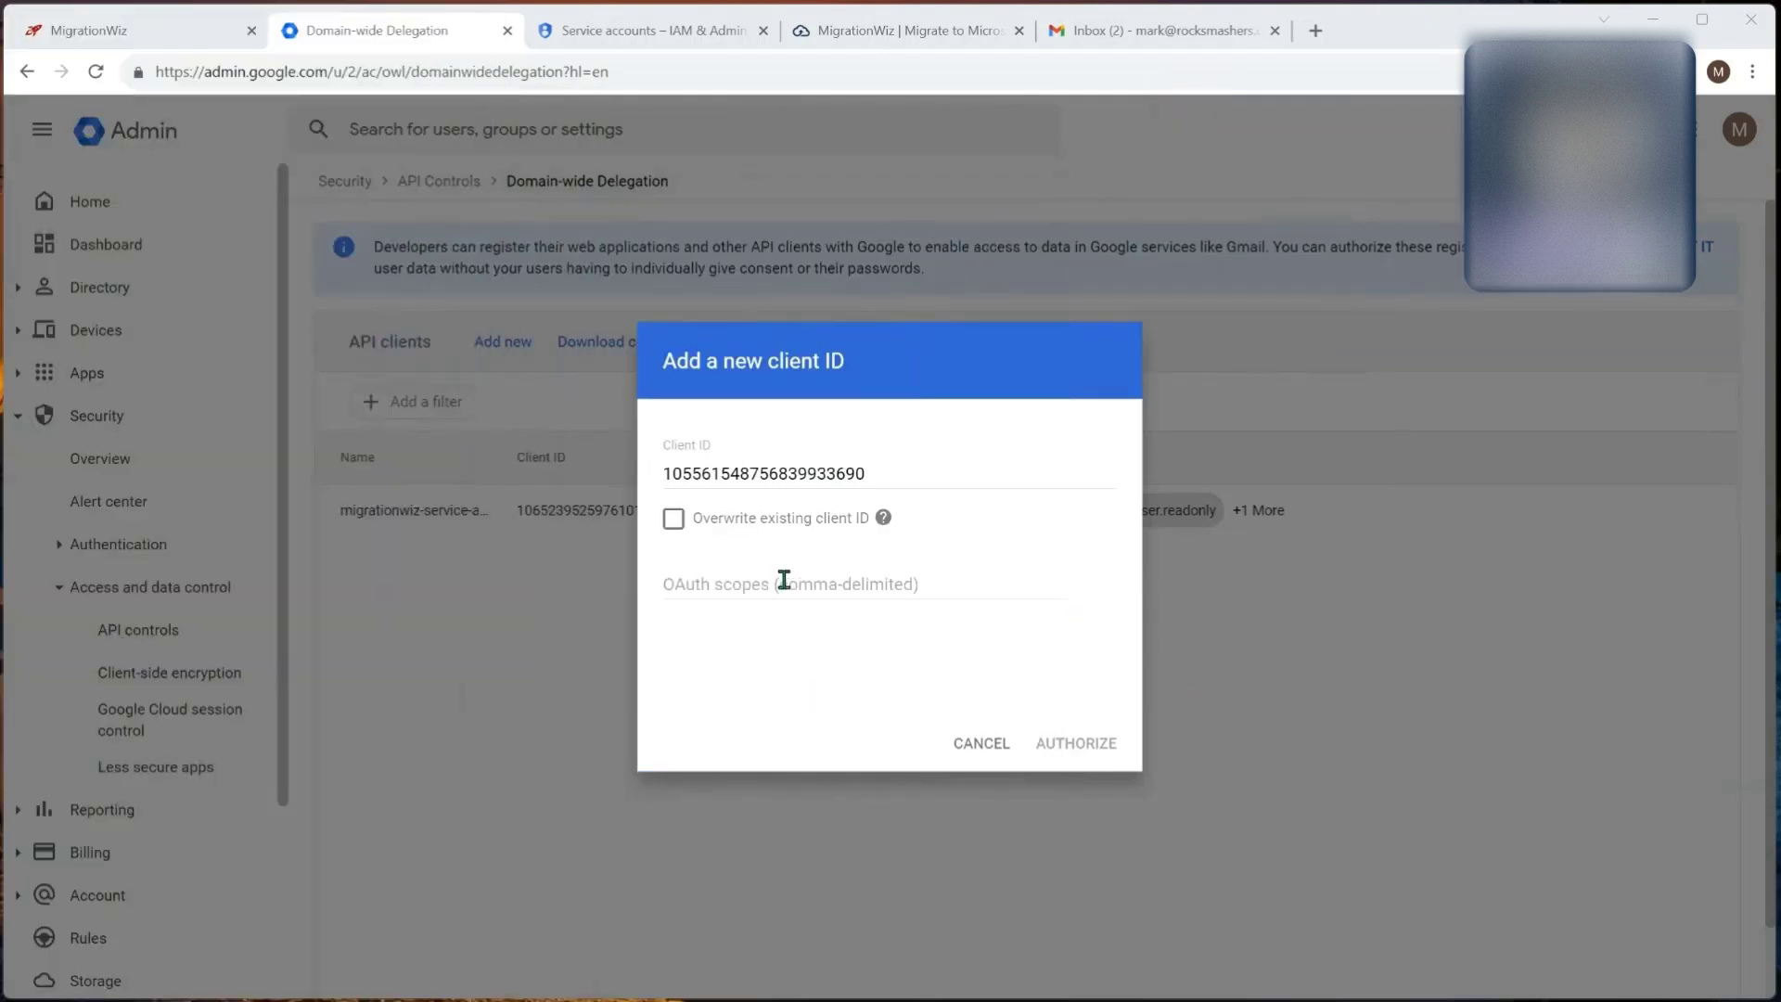
{"action": "left_click", "coordinate": [763, 581]}
{"action": "key", "text": "ctrl+v"}
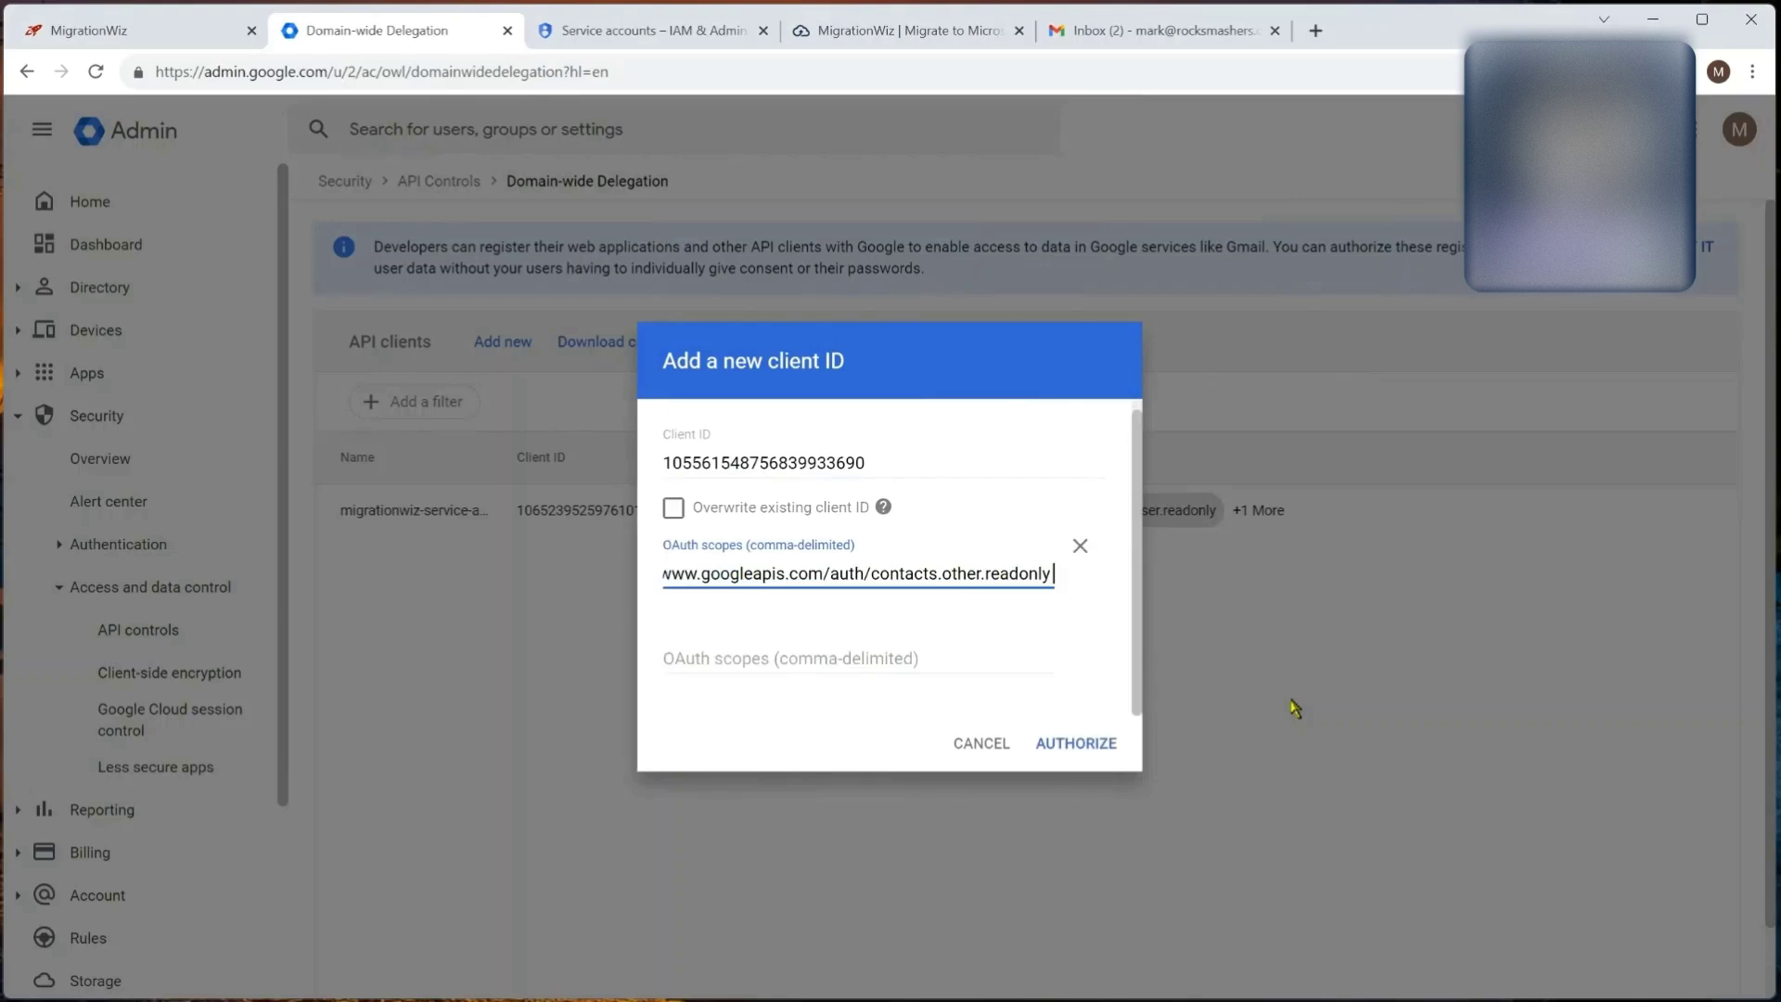
{"action": "left_click", "coordinate": [1081, 742]}
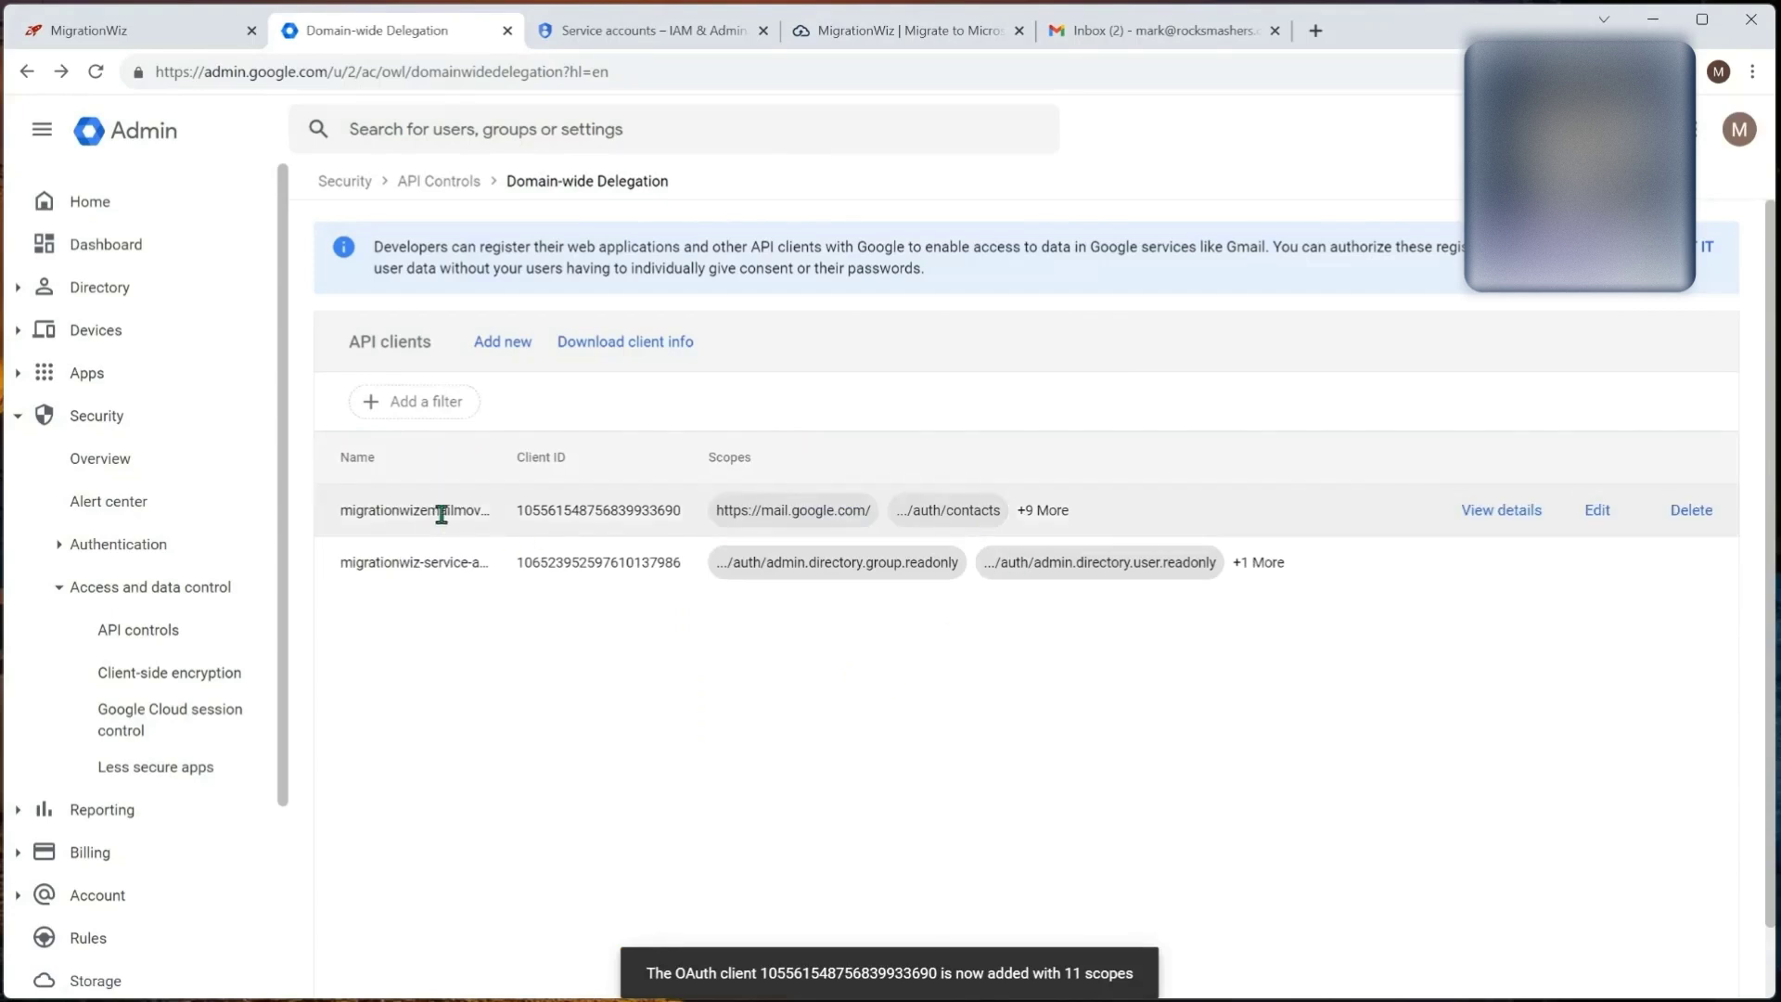
{"action": "left_click", "coordinate": [1503, 513]}
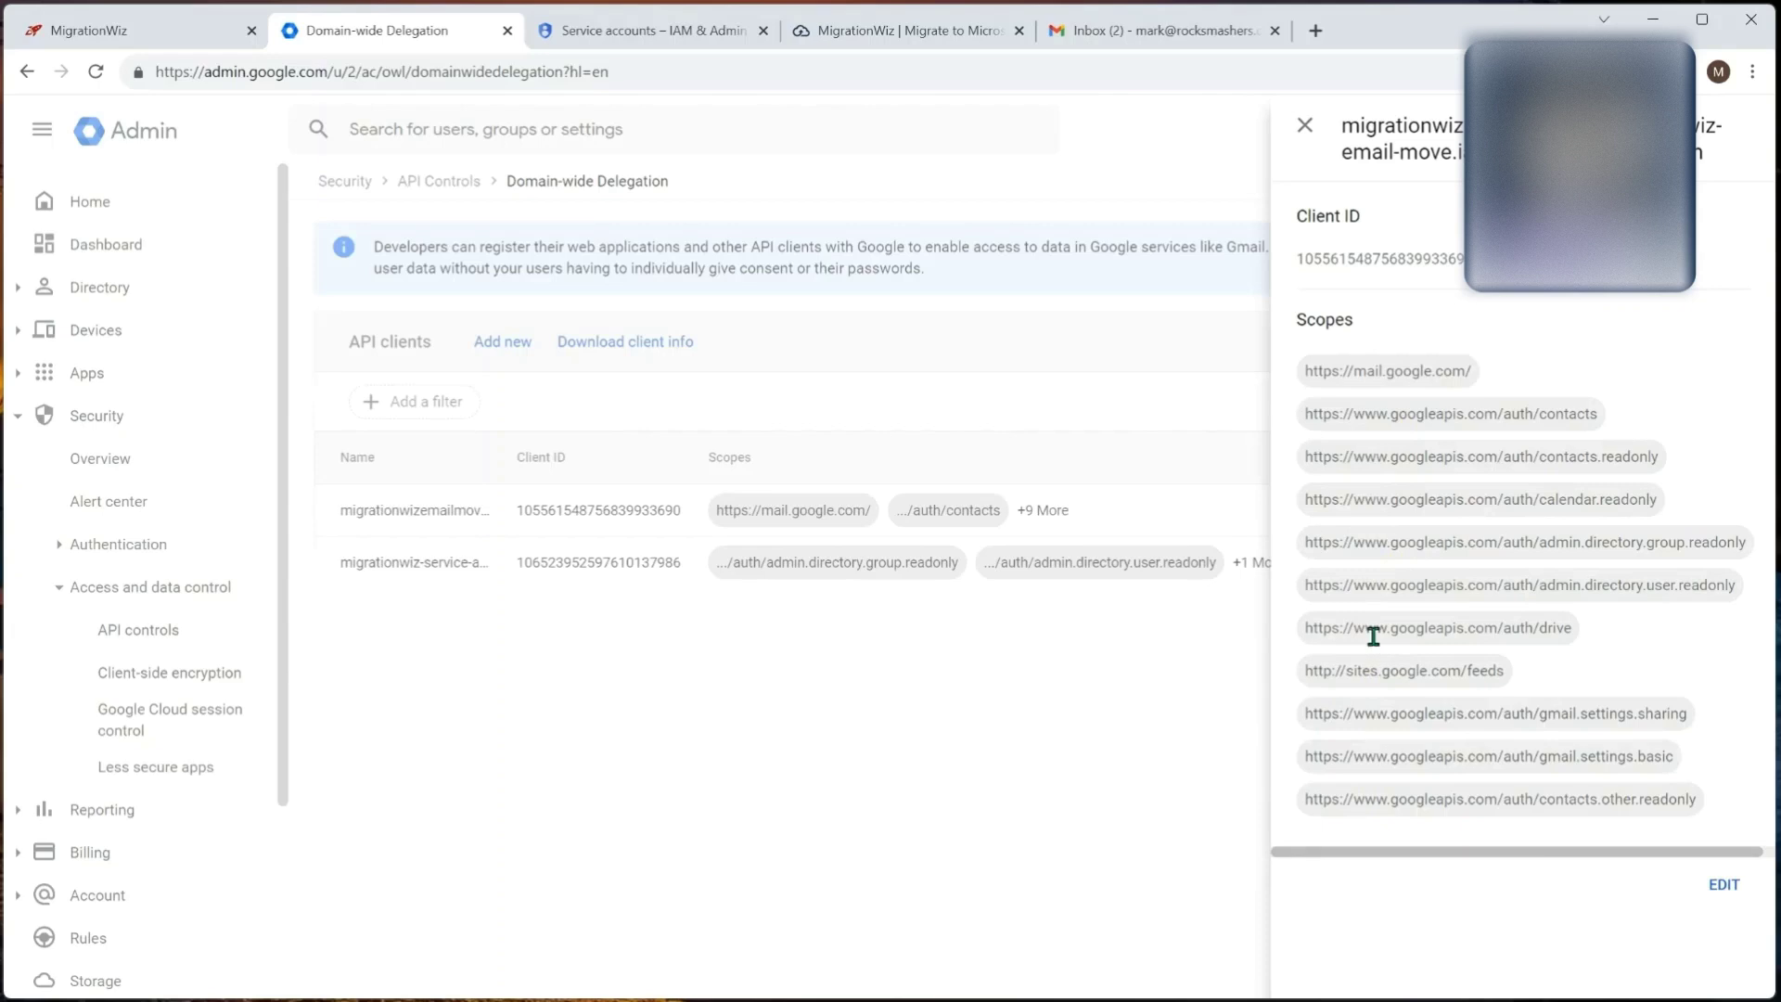
{"action": "key", "text": "Escape"}
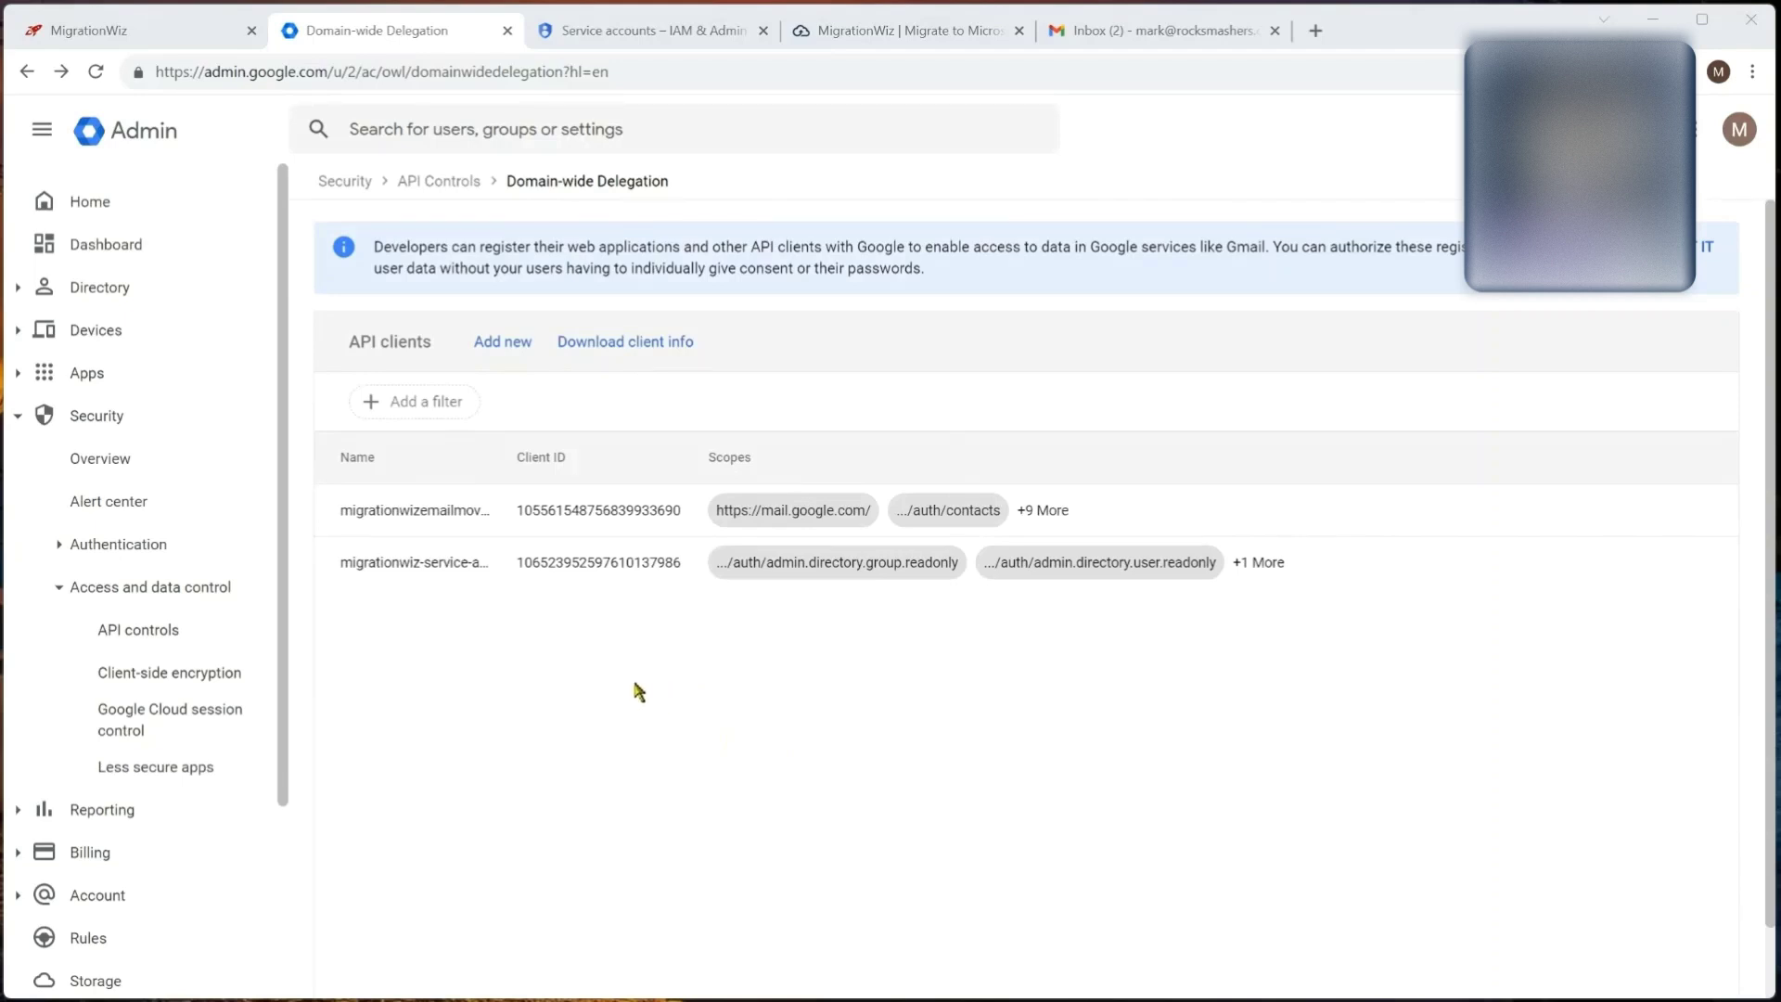
{"action": "mouse_move", "coordinate": [831, 567]}
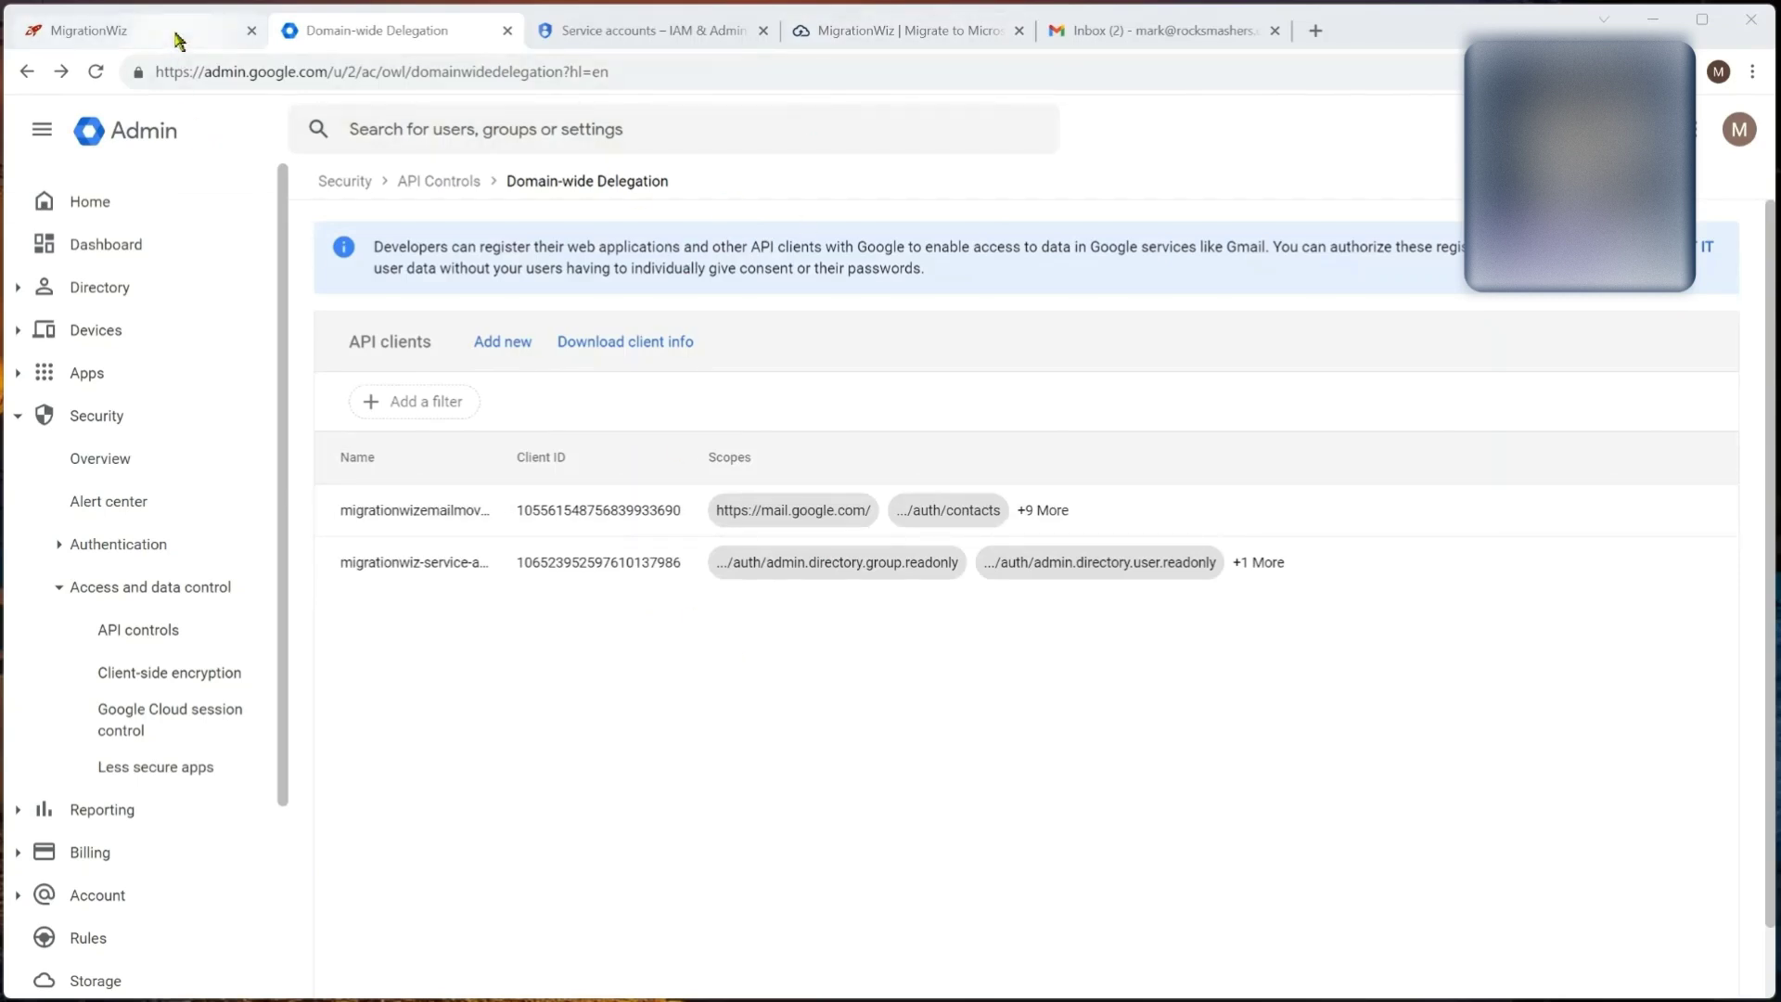
Step: Start a new MigrationWiz source endpoint named Rocksmashers Google Source of type G Suite (Gmail API)
{"action": "key", "text": "ctrl+1"}
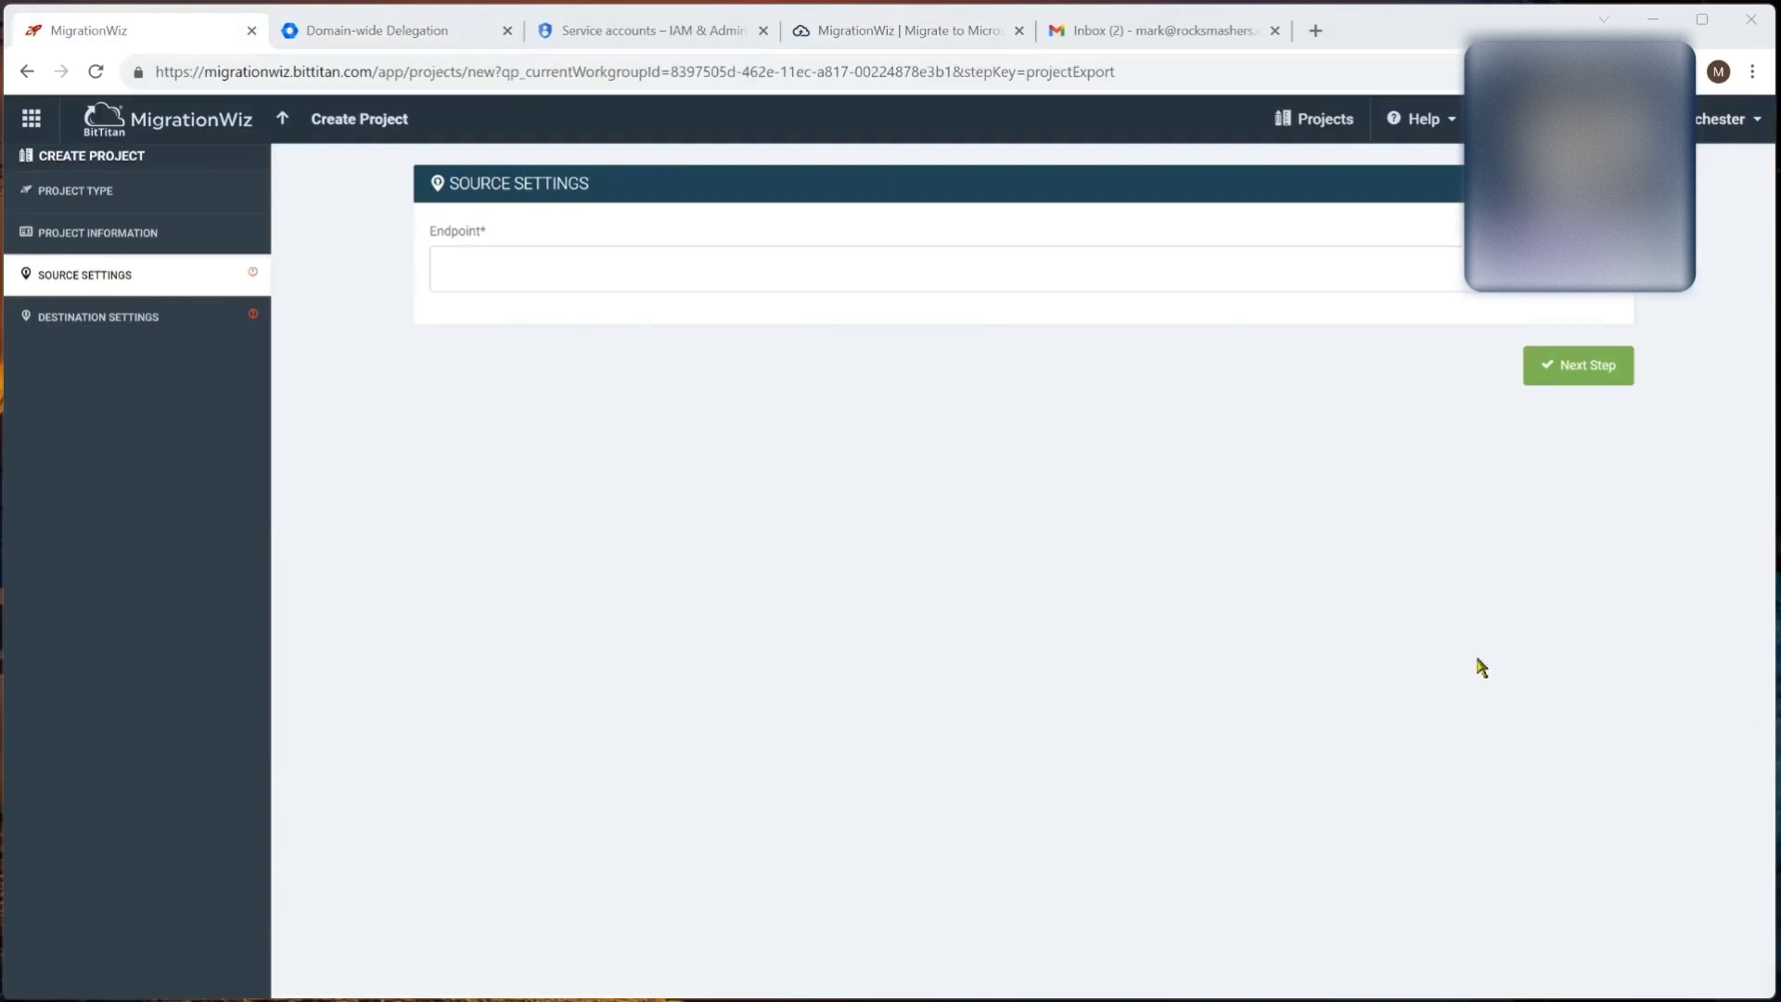
{"action": "left_click", "coordinate": [1591, 295]}
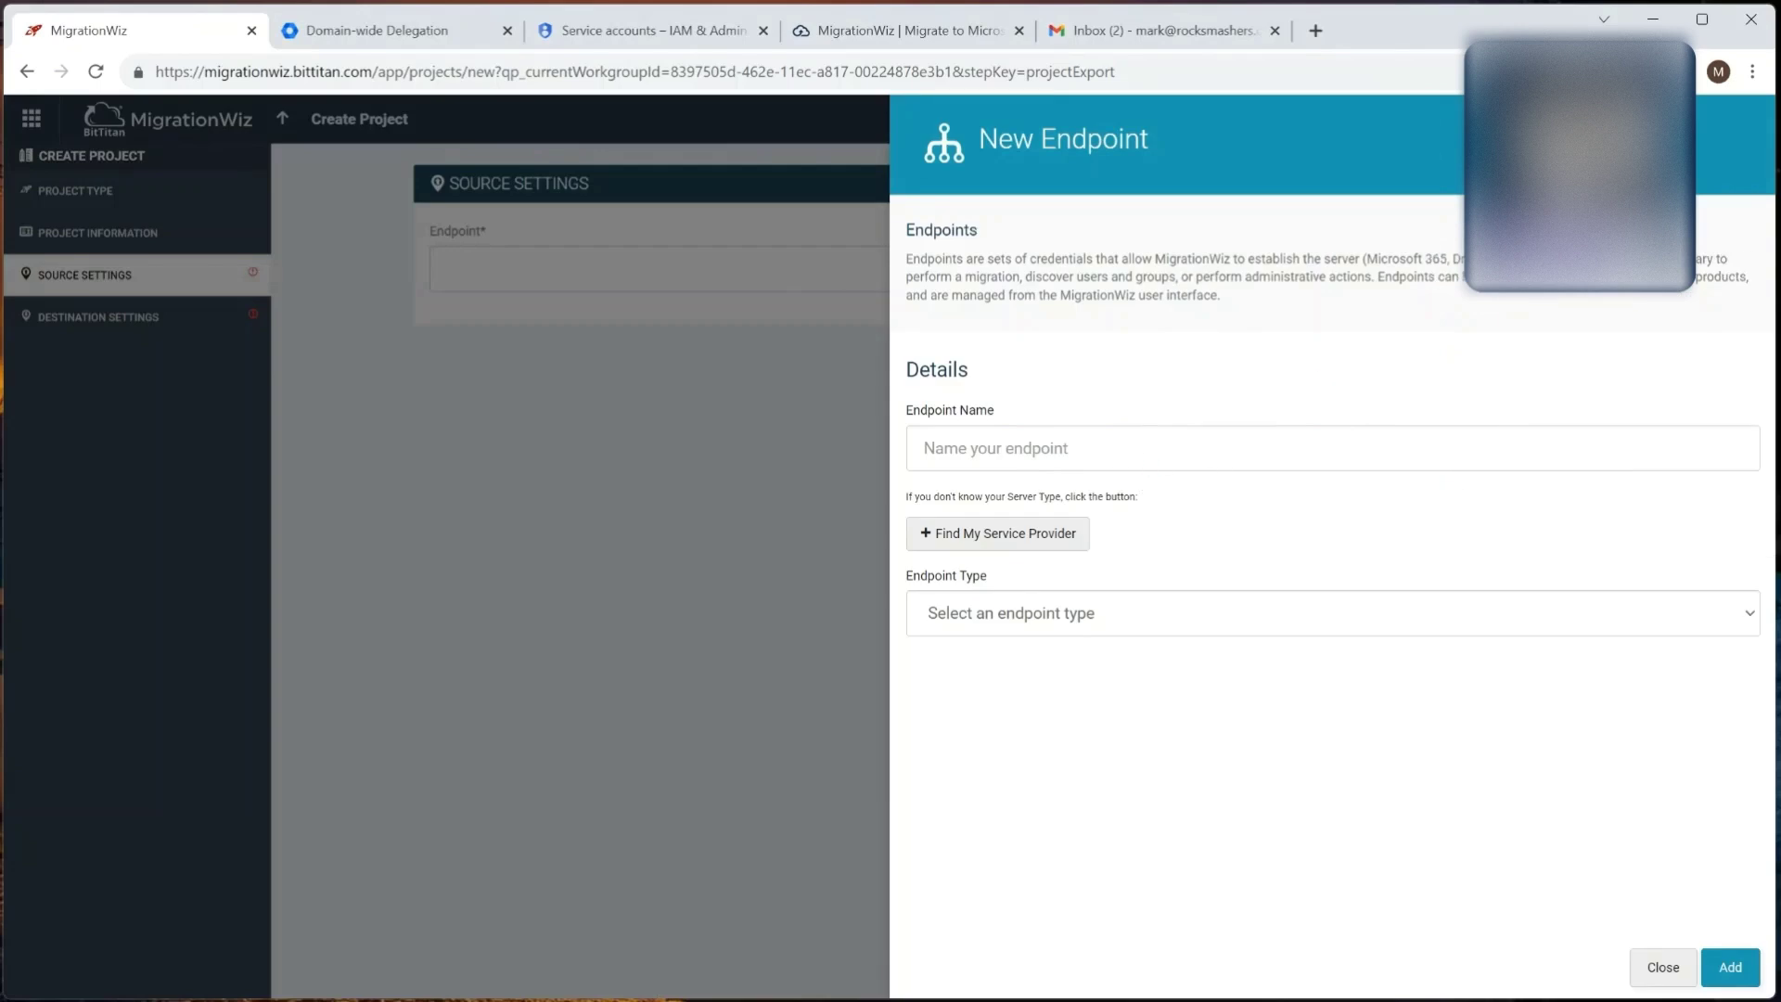
{"action": "type", "text": "Rocksmashers Google Source"}
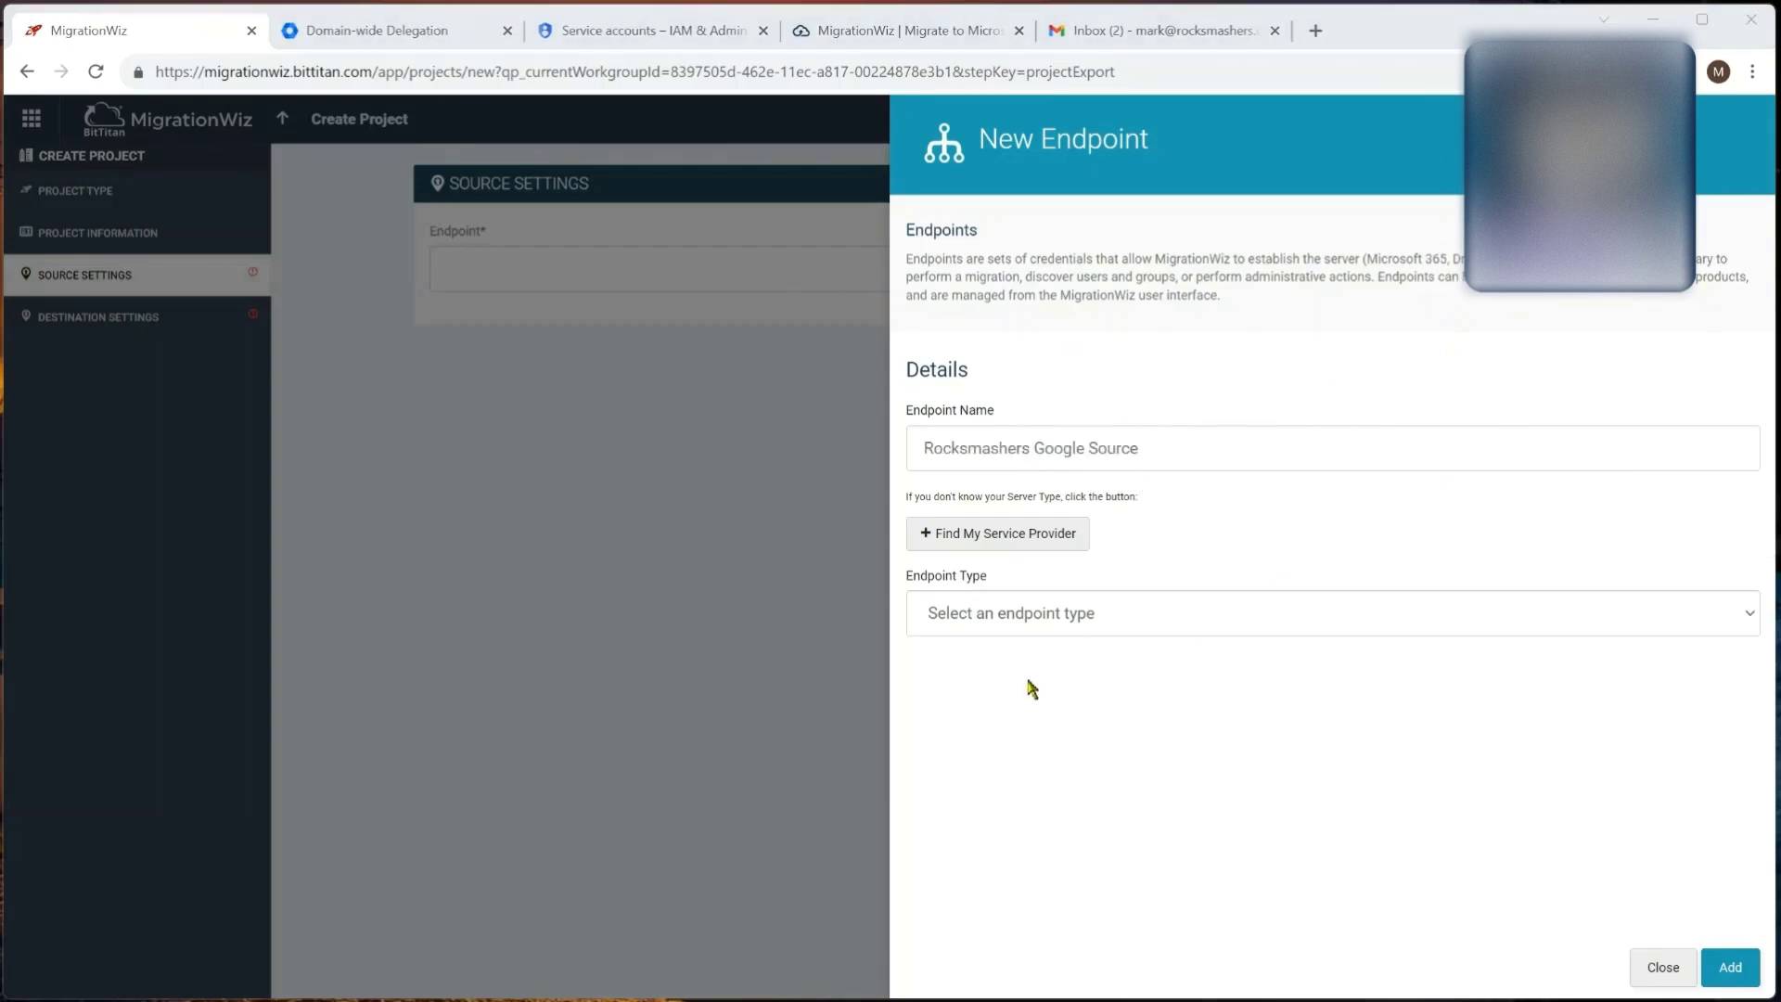
{"action": "left_click", "coordinate": [1015, 620]}
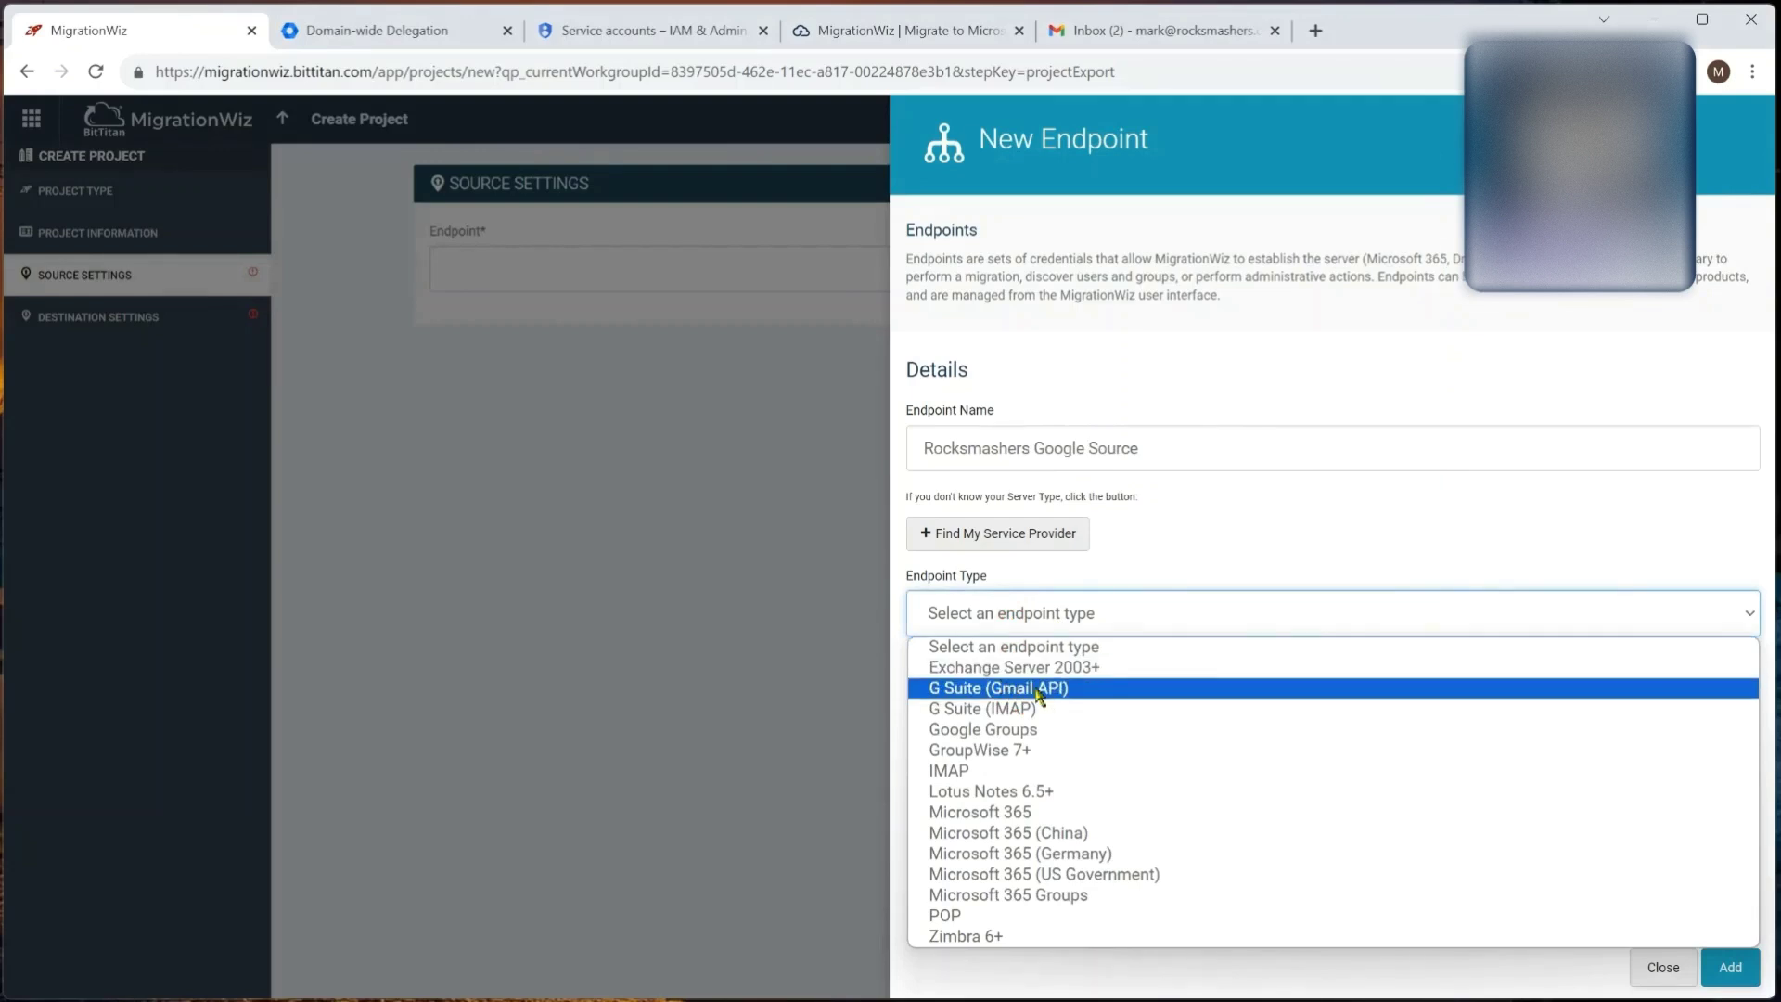
{"action": "left_click", "coordinate": [1038, 691]}
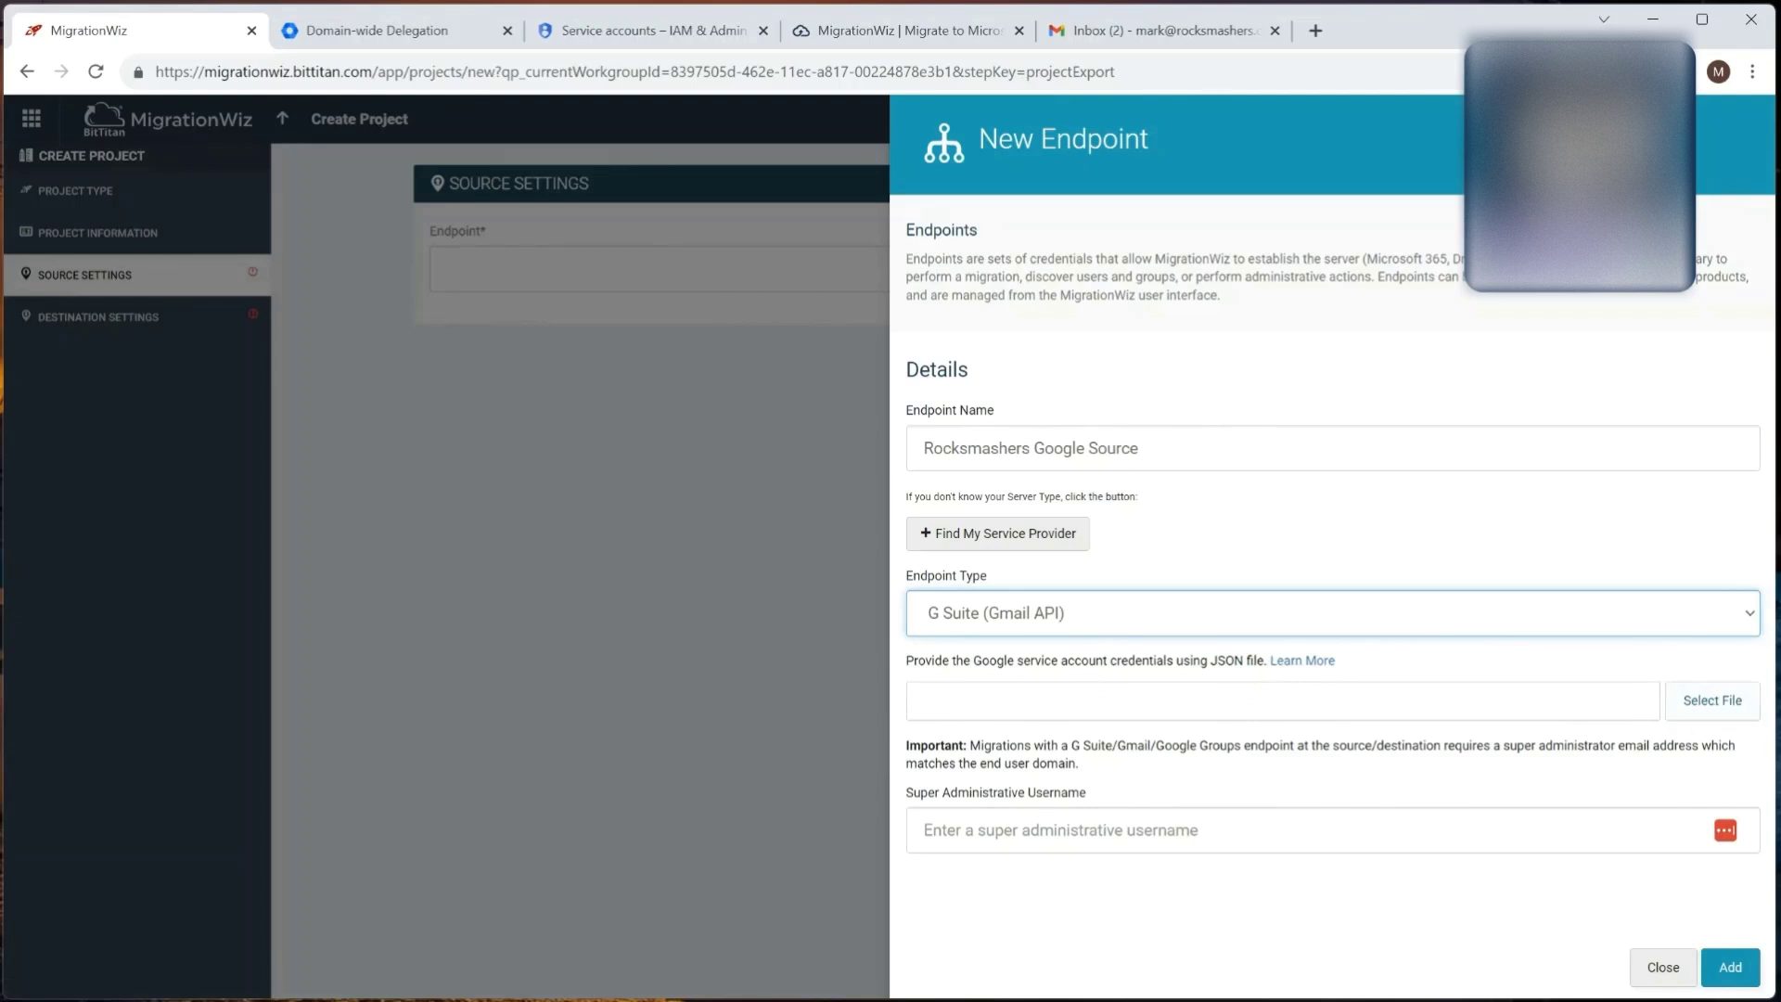
Step: Attach the JSON key file and super admin e-mail, save the endpoint, and proceed to Destination Settings
{"action": "key", "text": "Return"}
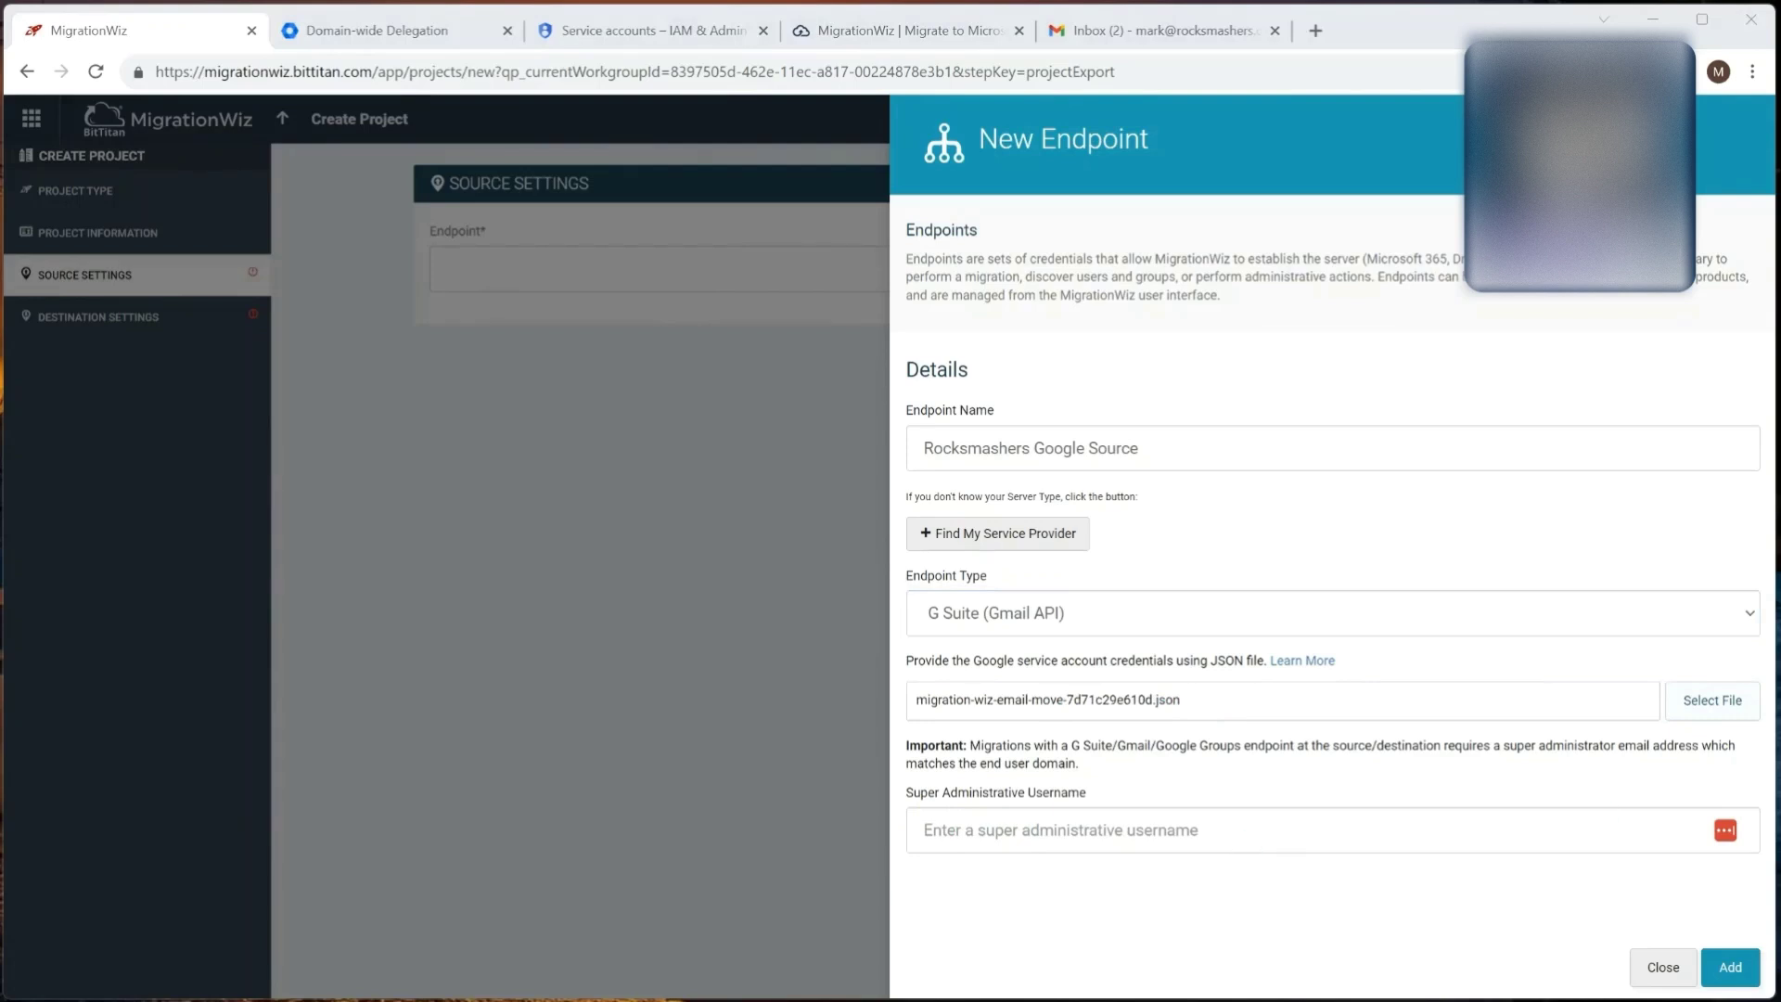
{"action": "key", "text": "ctrl+v"}
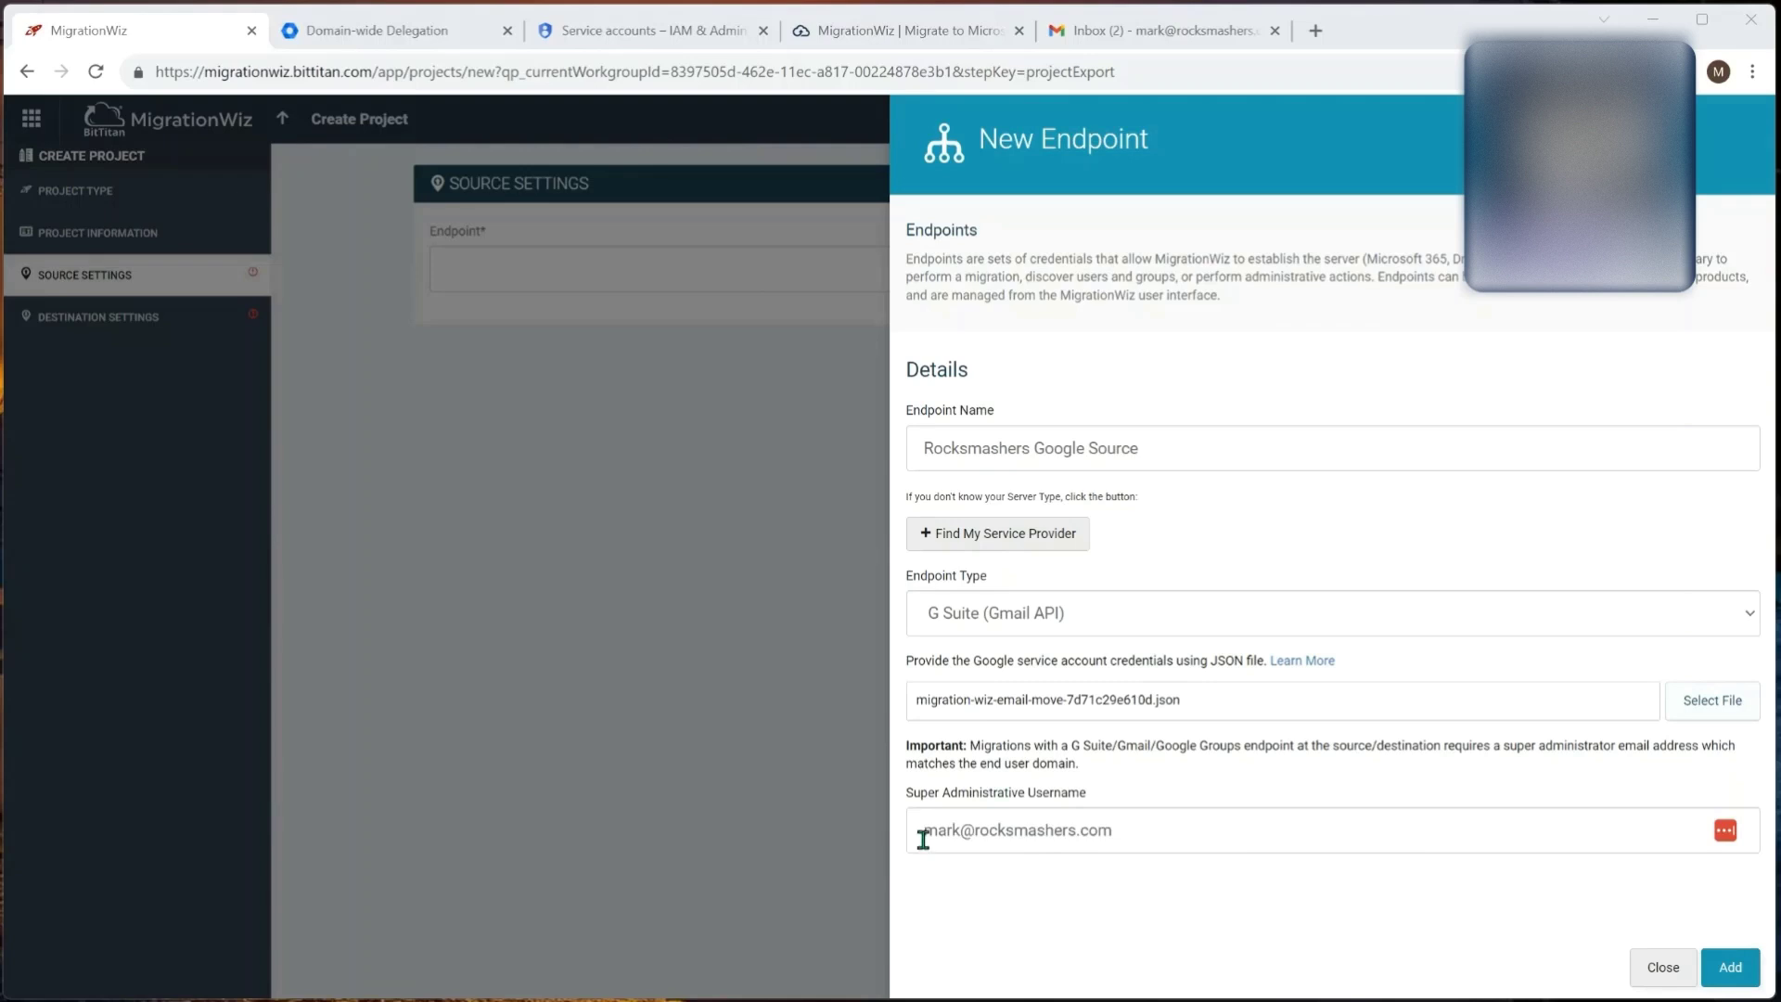
{"action": "left_click", "coordinate": [1730, 969]}
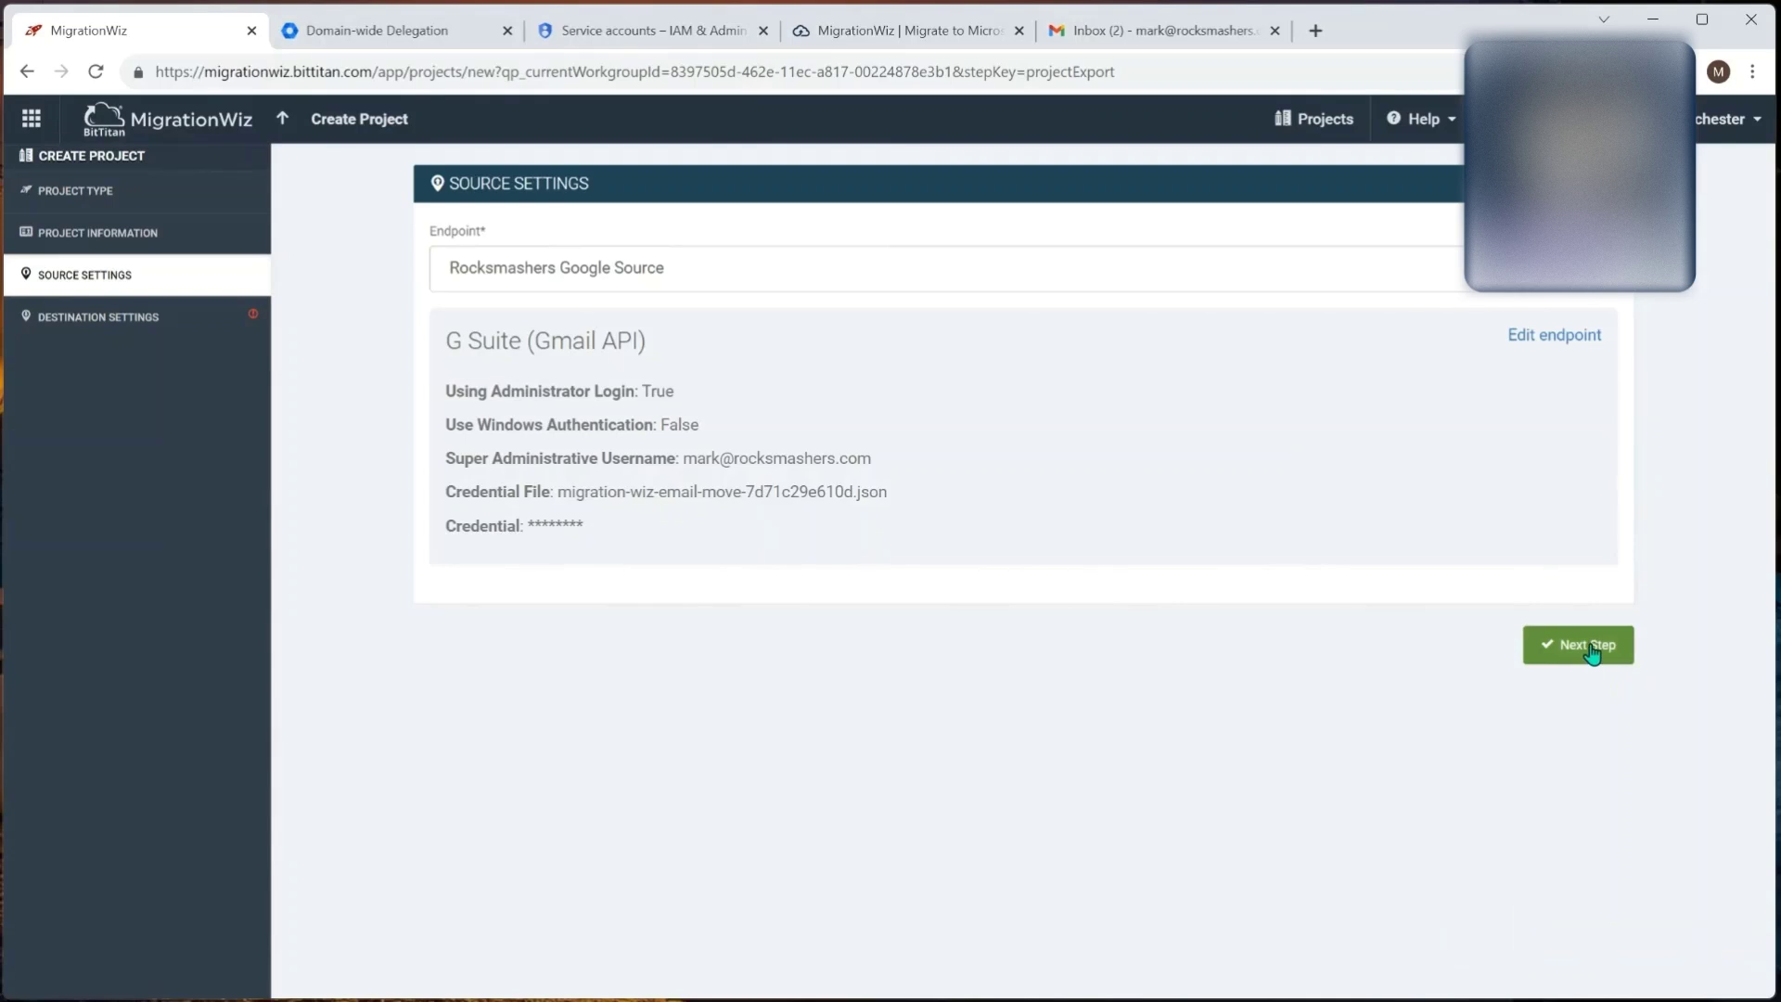
{"action": "left_click", "coordinate": [1591, 653]}
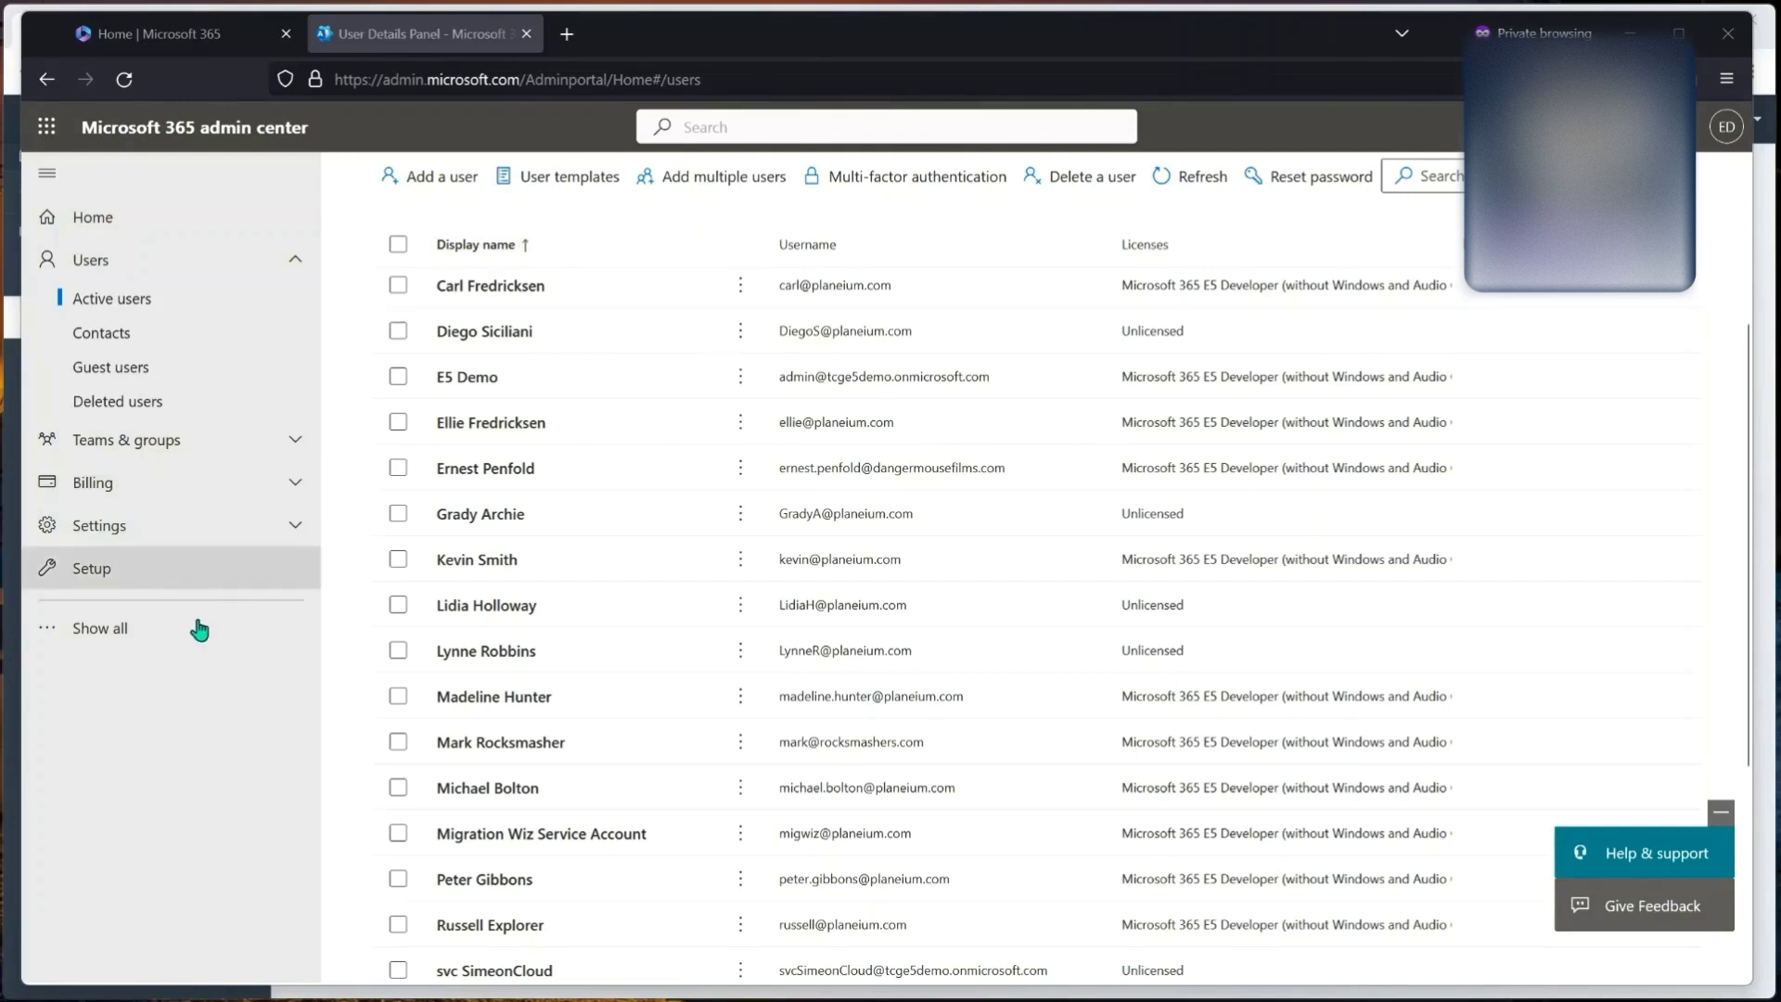
Step: Open the Identity admin center from the full admin navigation list
{"action": "left_click", "coordinate": [149, 628]}
{"action": "scroll", "coordinate": [130, 732], "scroll_direction": "down", "scroll_amount": 3}
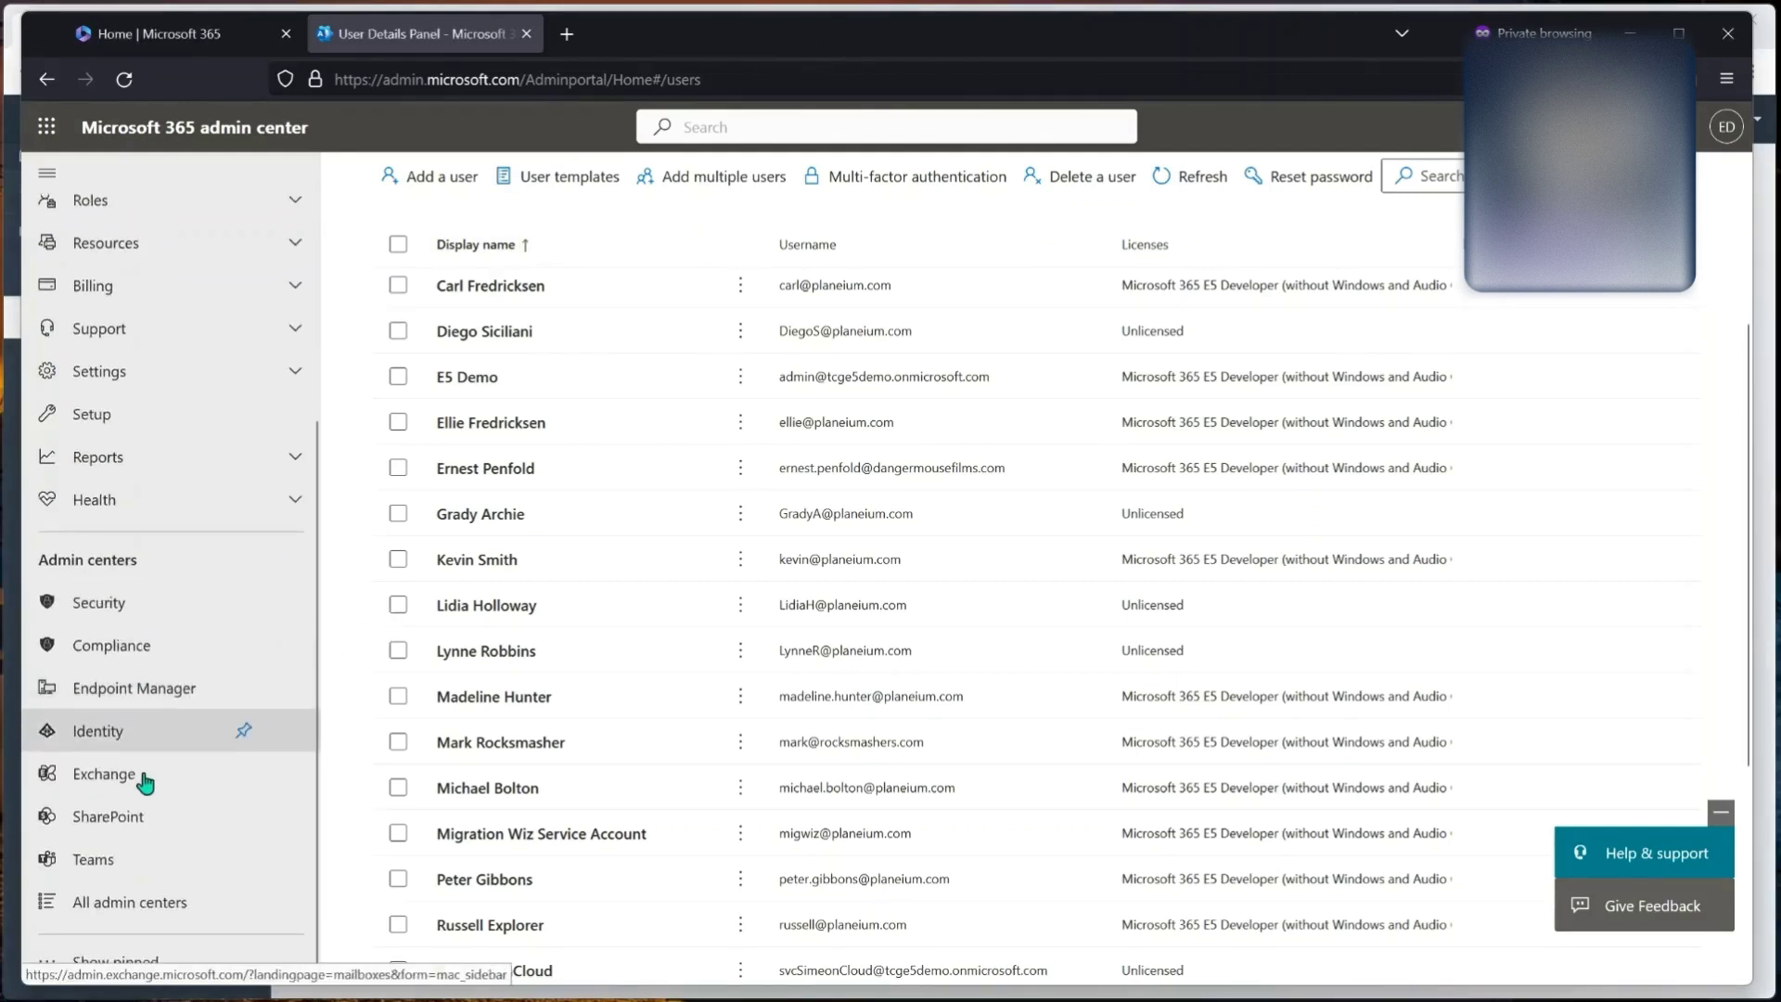
{"action": "left_click", "coordinate": [112, 732]}
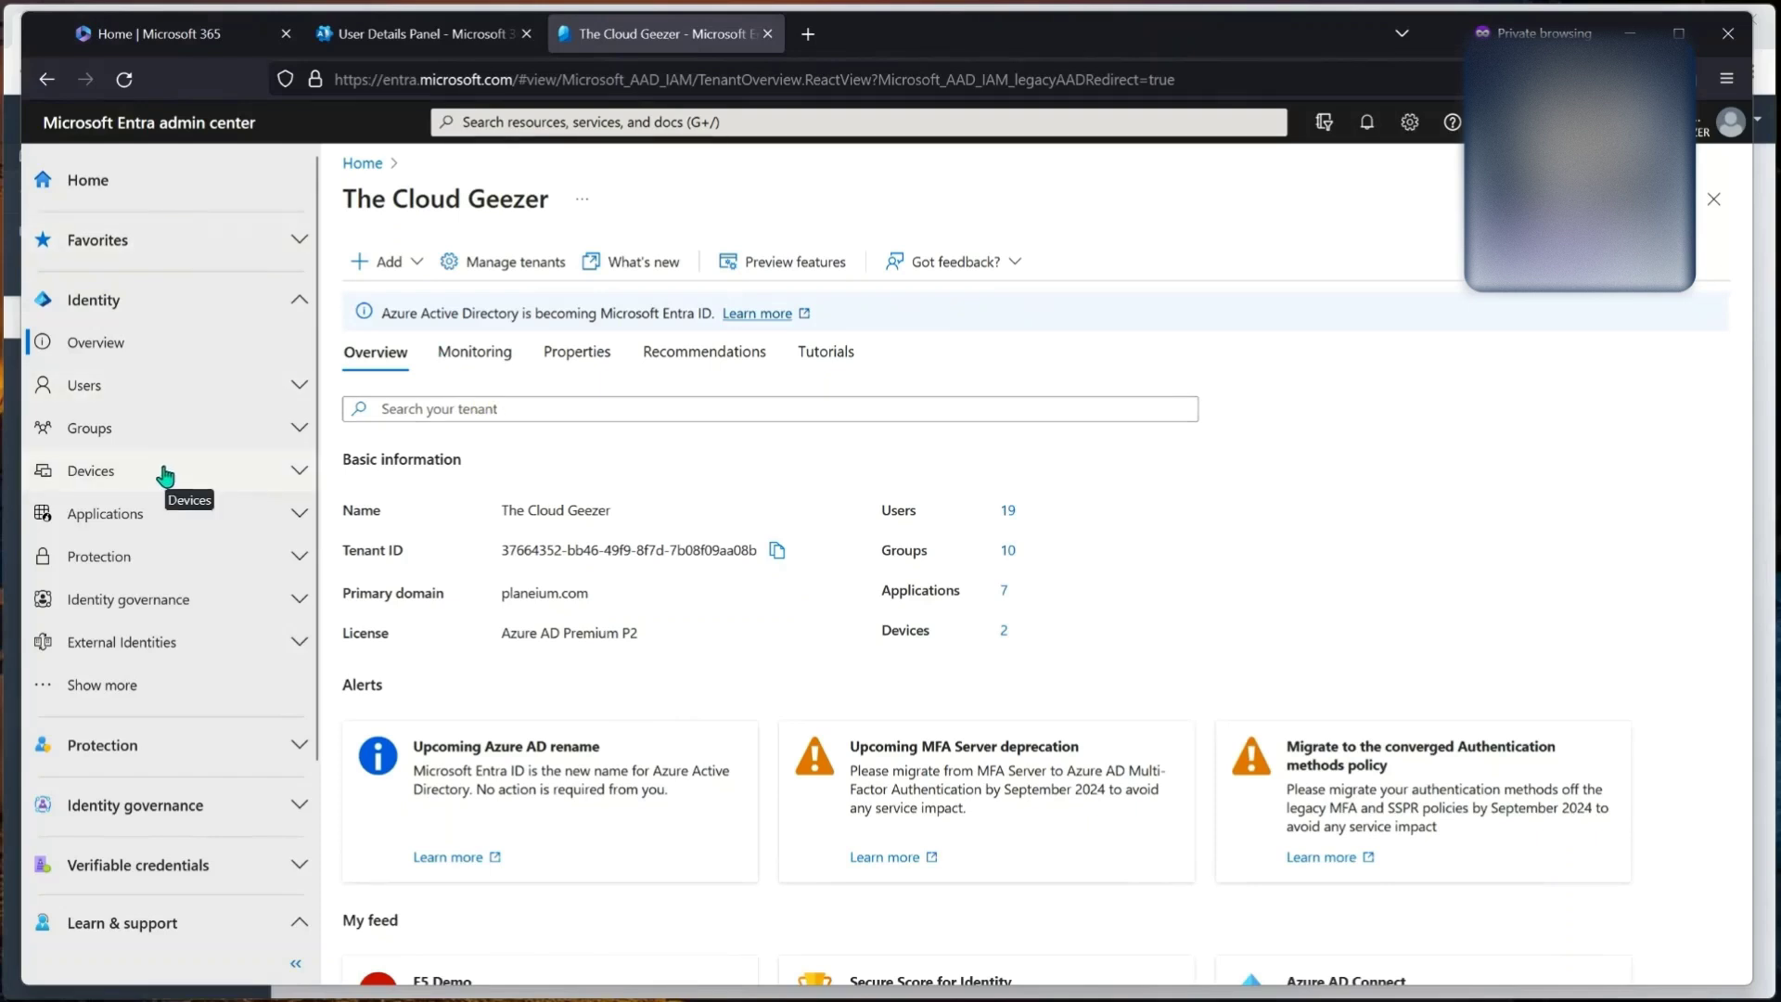
Step: Start a new registration under Applications > App registrations
{"action": "left_click", "coordinate": [134, 514]}
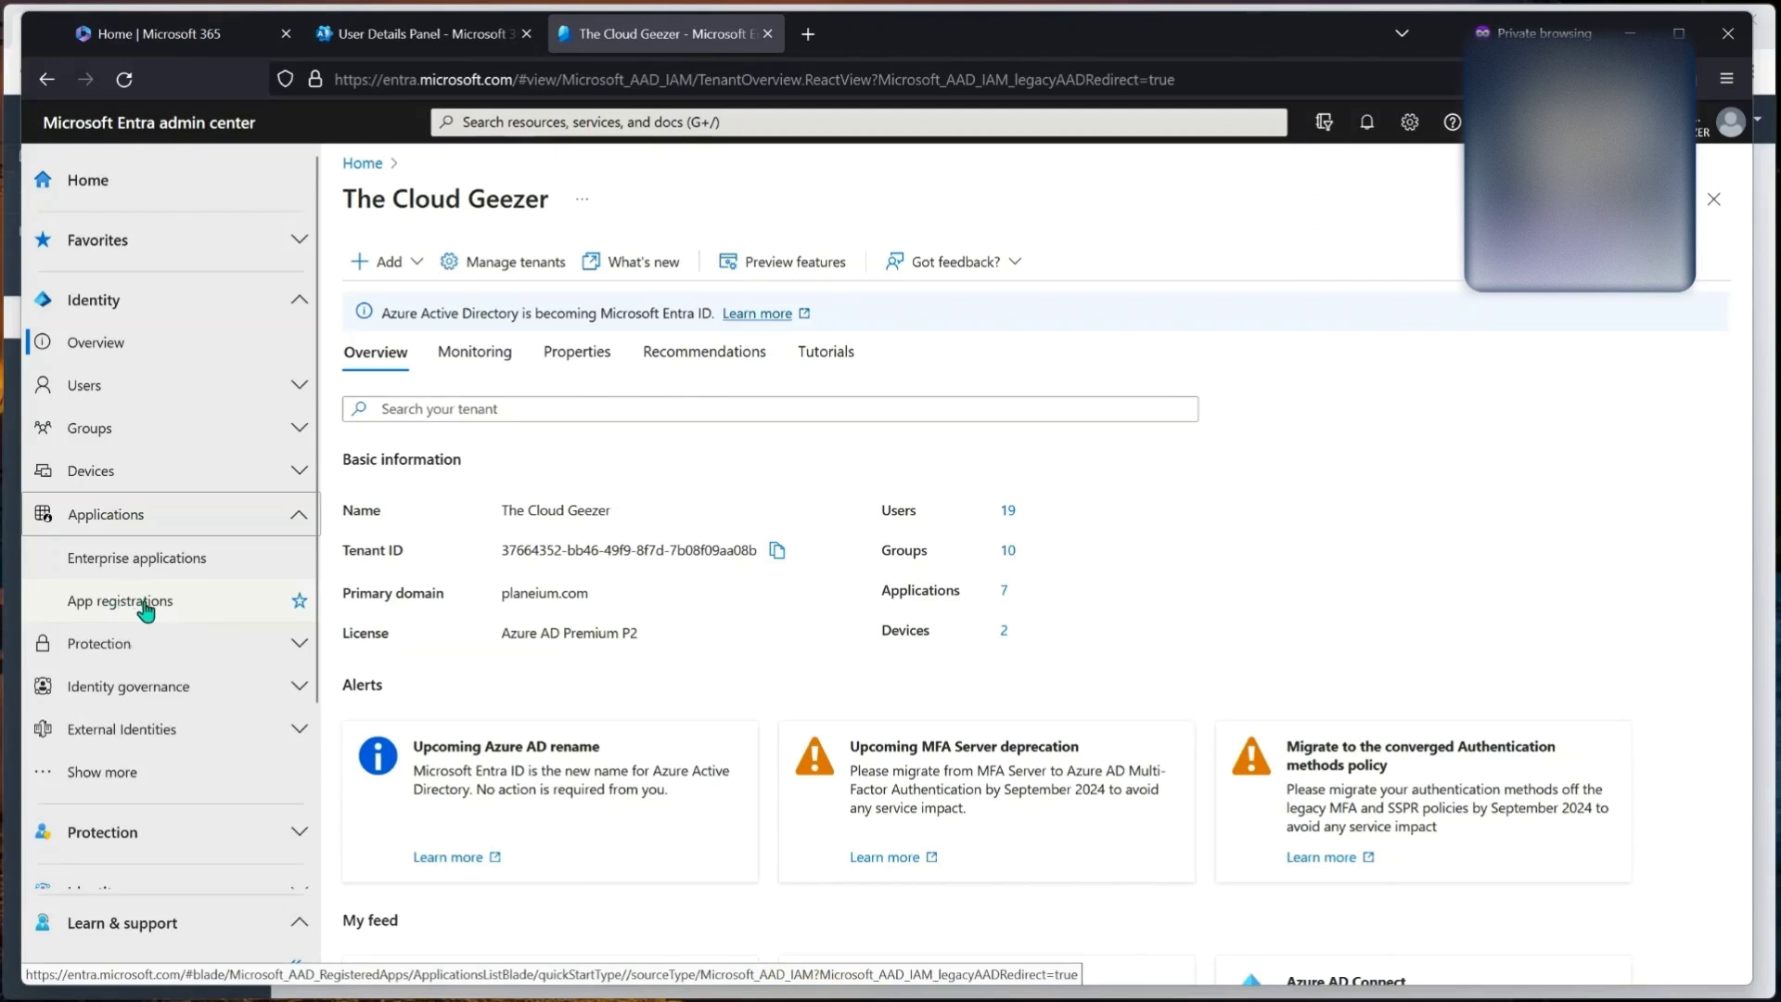
{"action": "left_click", "coordinate": [146, 605]}
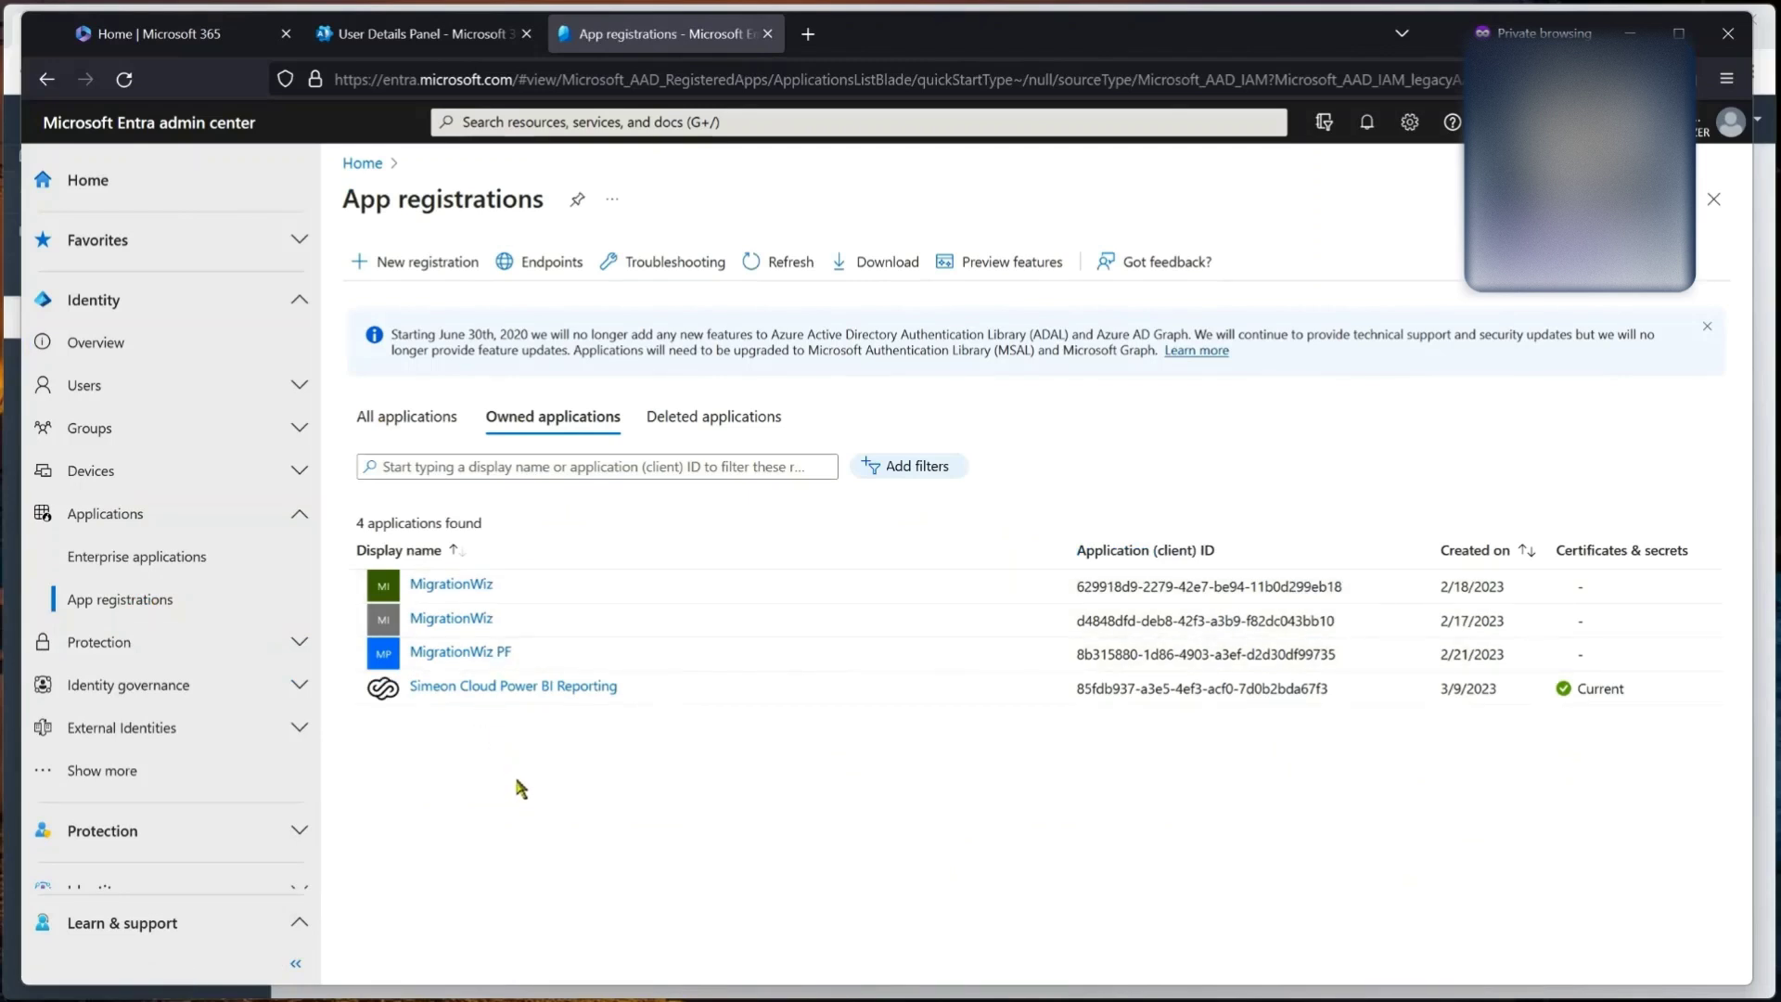
{"action": "left_click", "coordinate": [406, 263]}
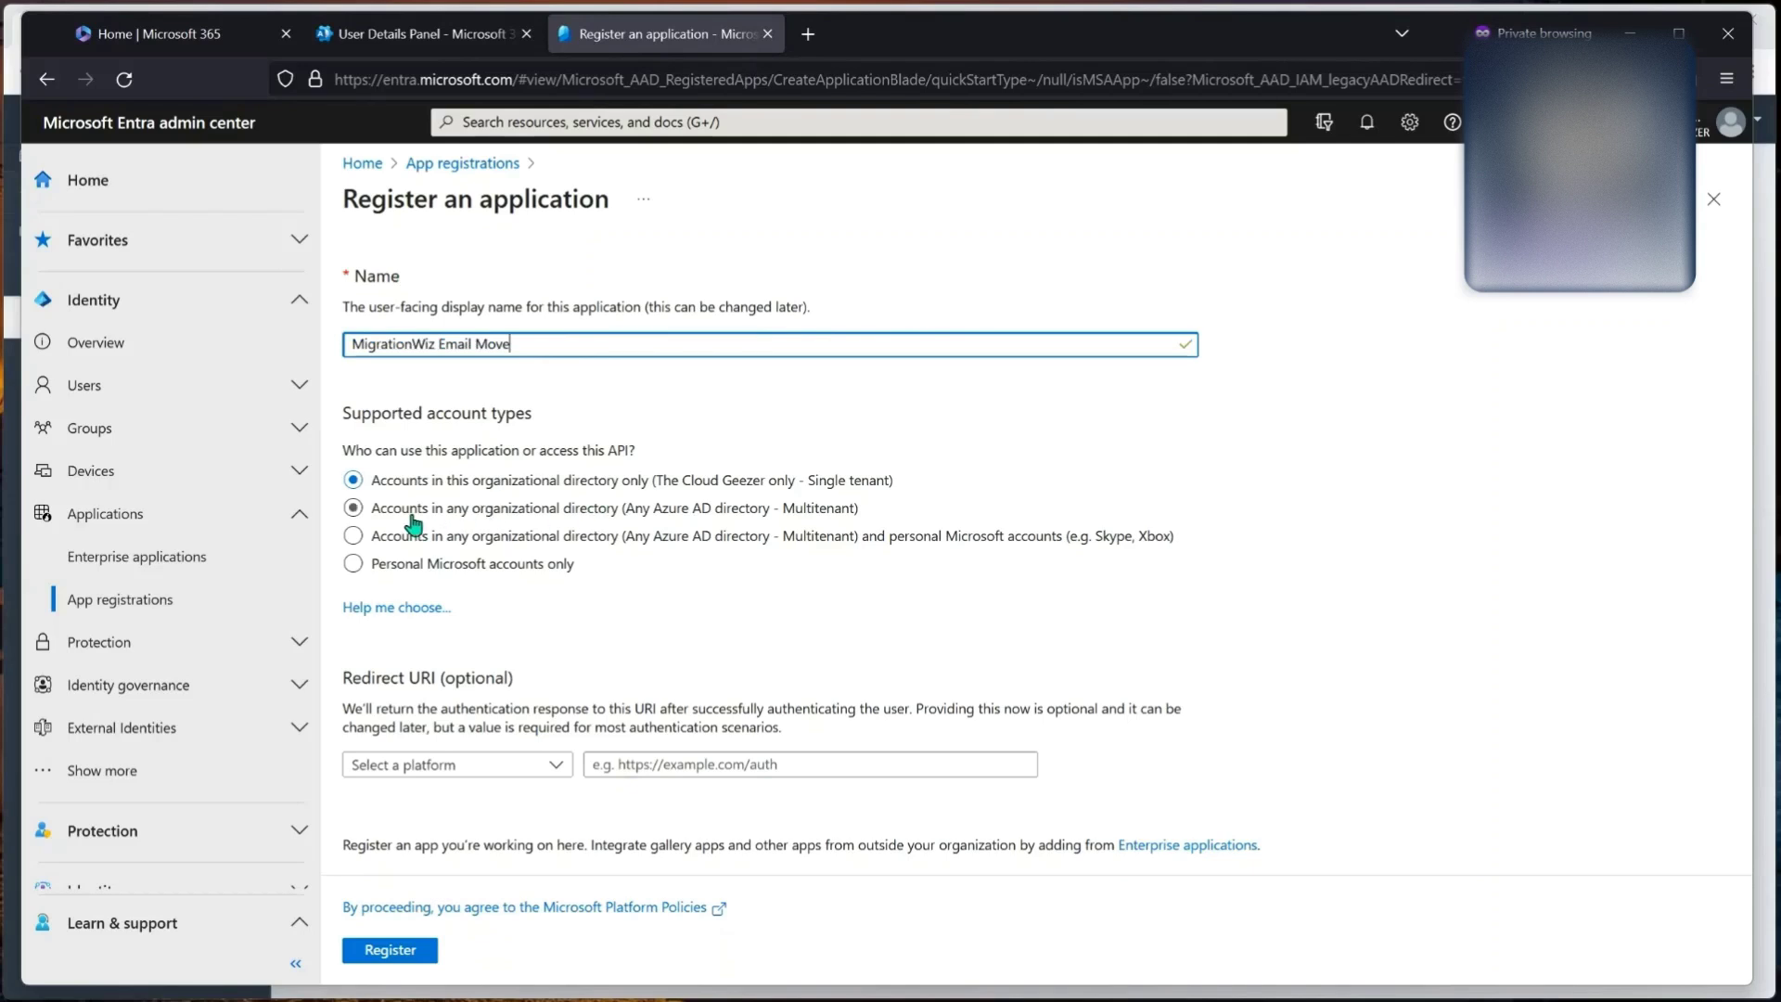
Step: Choose multitenant accounts, set Public client/native redirect URI urn:ietf:wg:oauth:2.0:oob, and register the app
{"action": "left_click", "coordinate": [360, 508]}
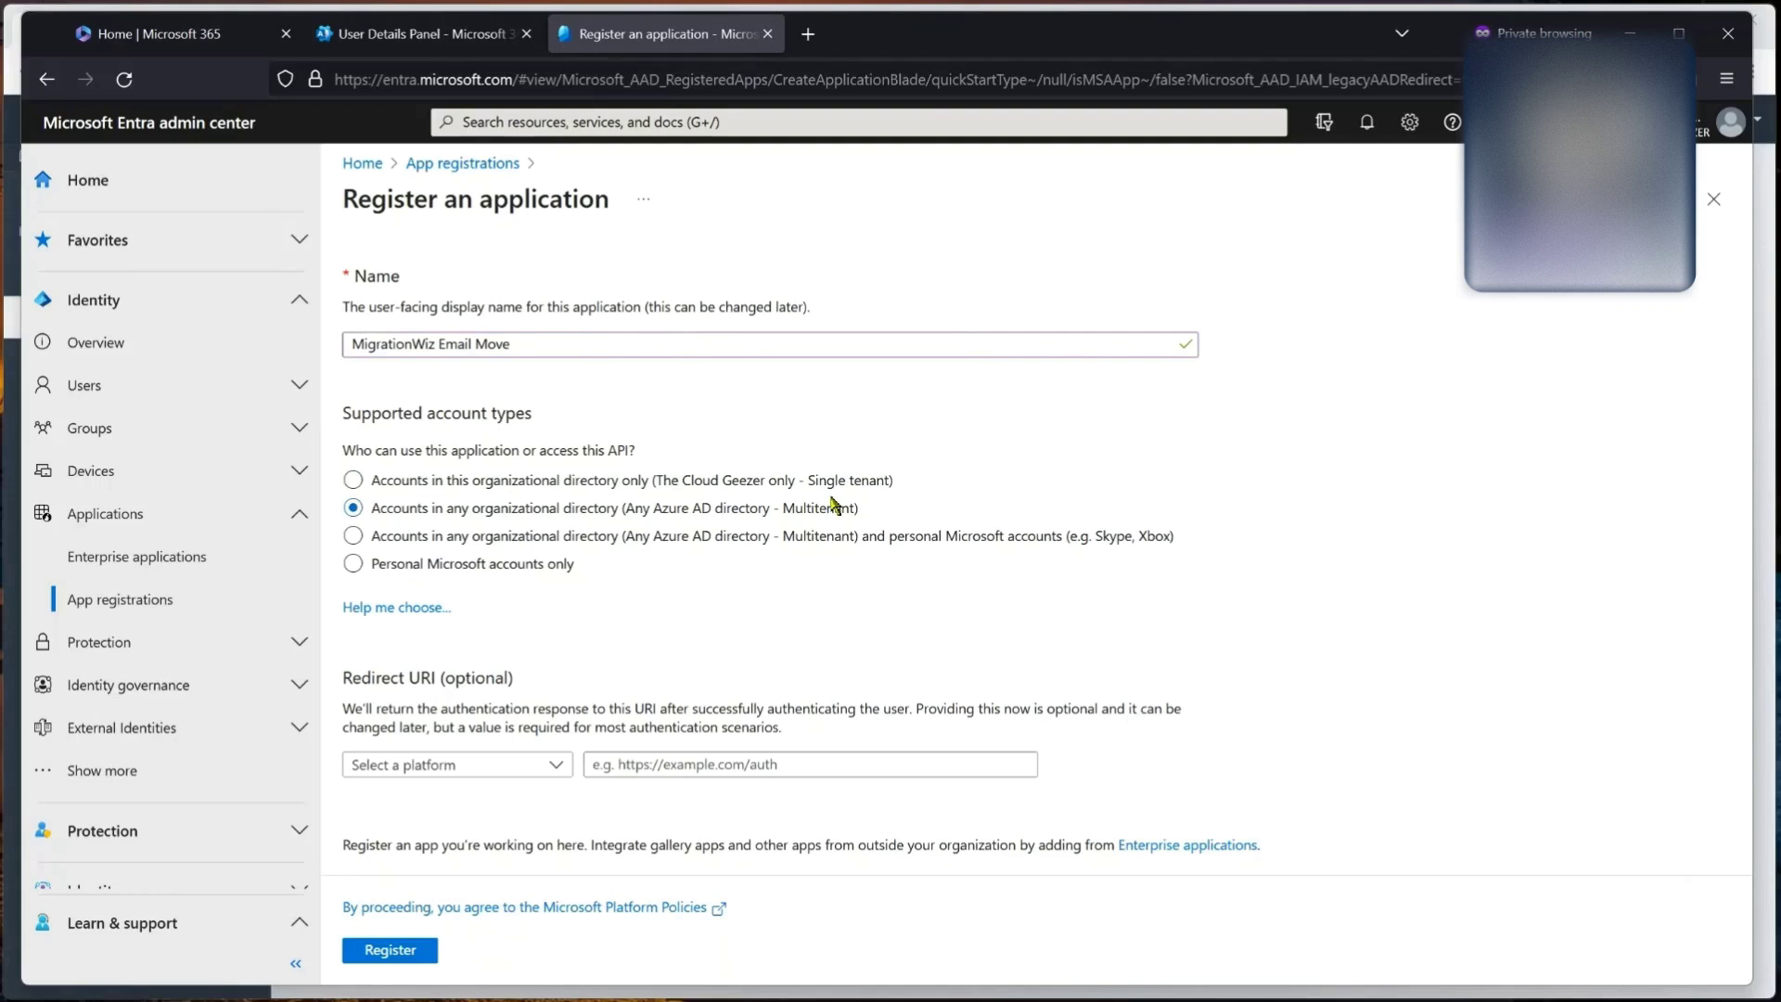
{"action": "left_click", "coordinate": [499, 766]}
{"action": "left_click", "coordinate": [409, 793]}
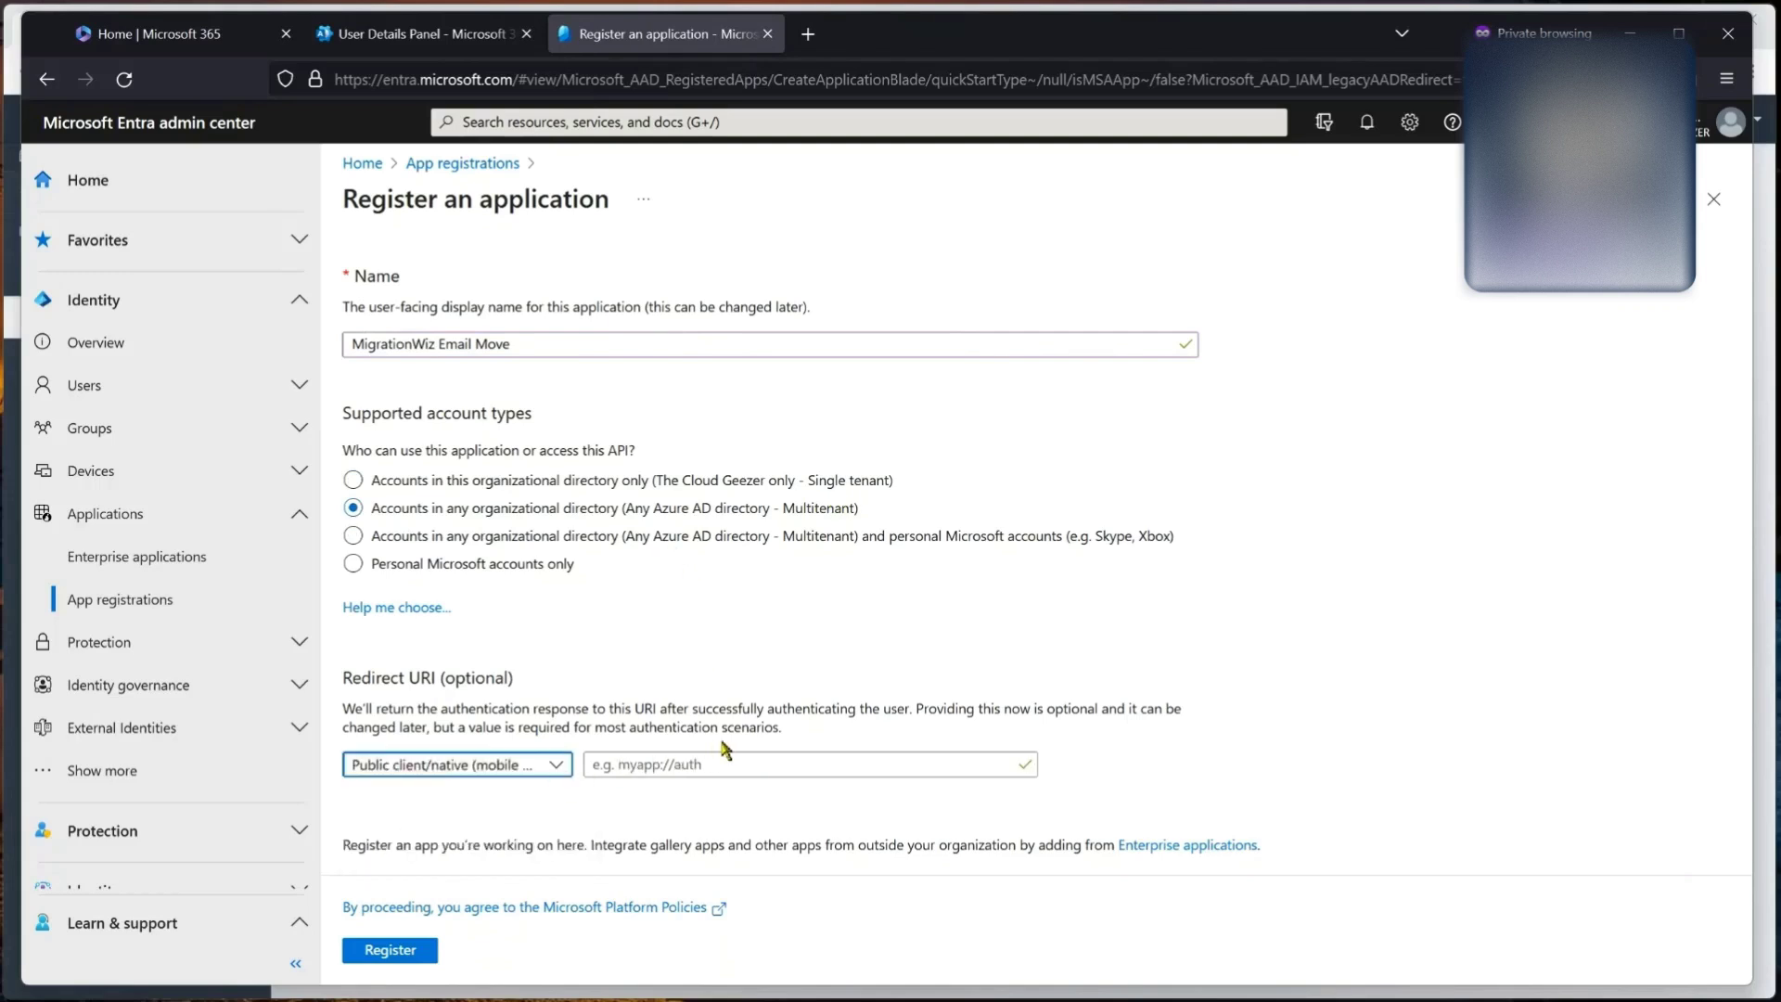
{"action": "left_click", "coordinate": [809, 764]}
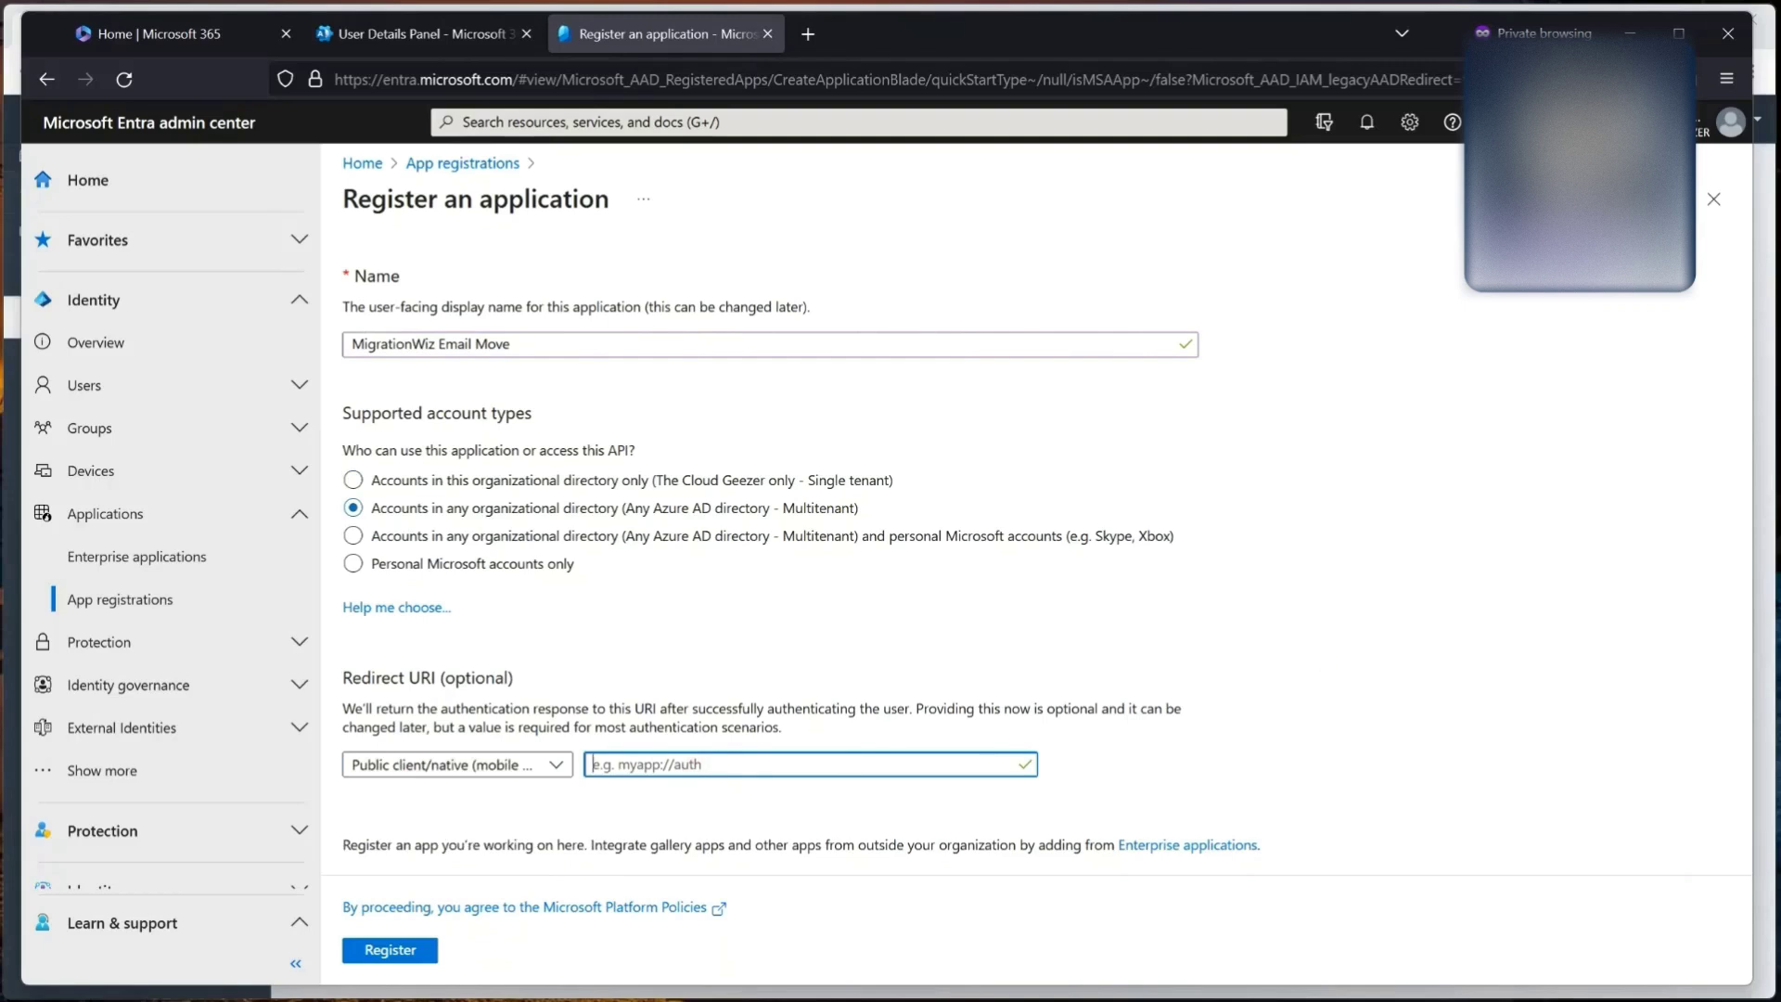
{"action": "type", "text": "urn:ietf:wg:oauth:2.0:oob"}
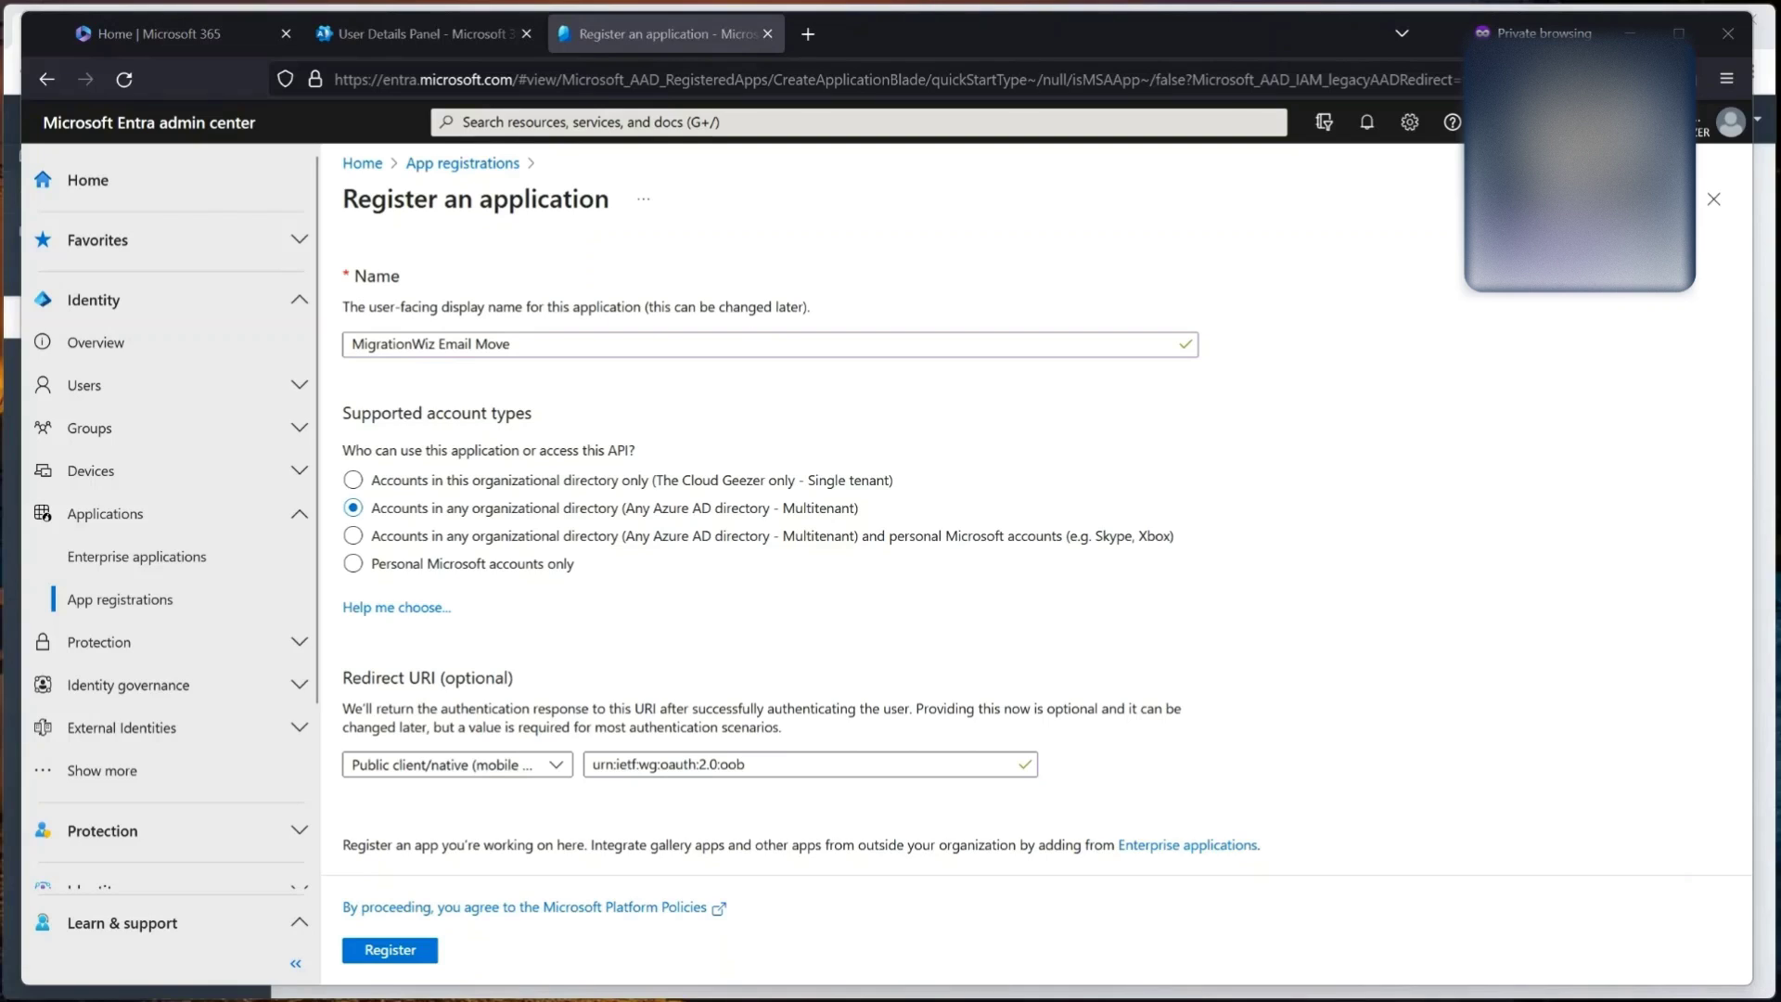
{"action": "key", "text": "alt+Tab"}
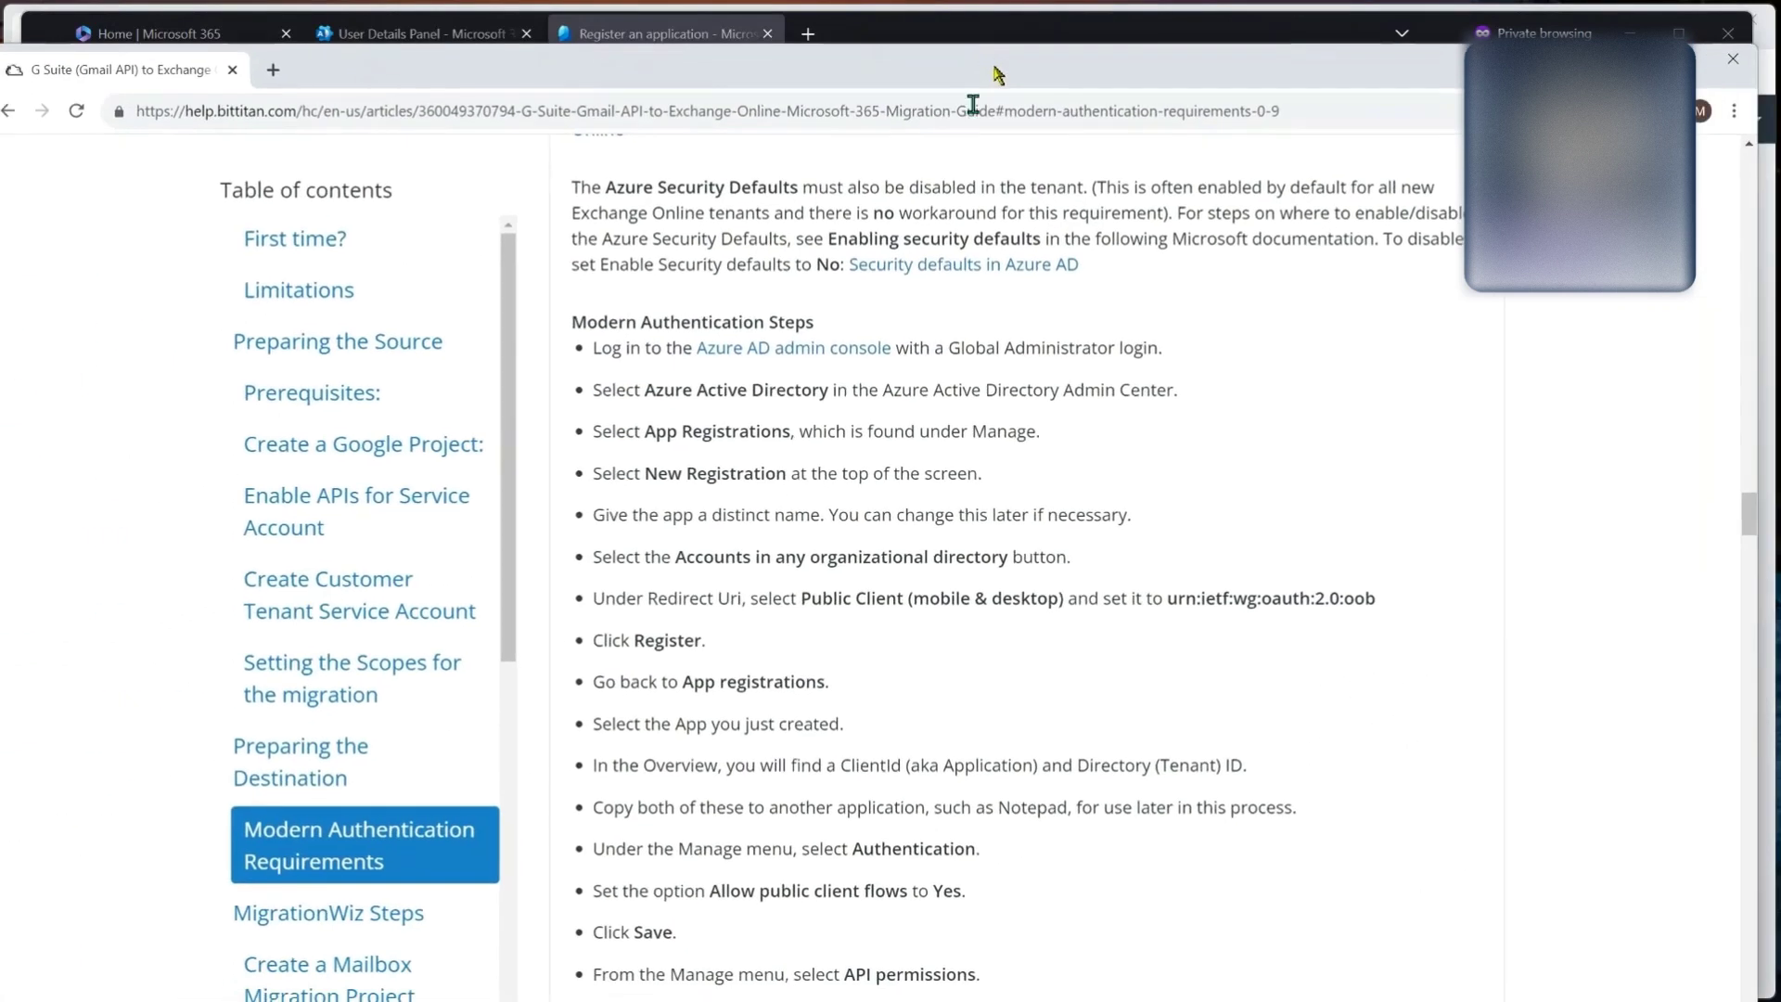
{"action": "scroll", "coordinate": [821, 390], "scroll_direction": "down", "scroll_amount": 1}
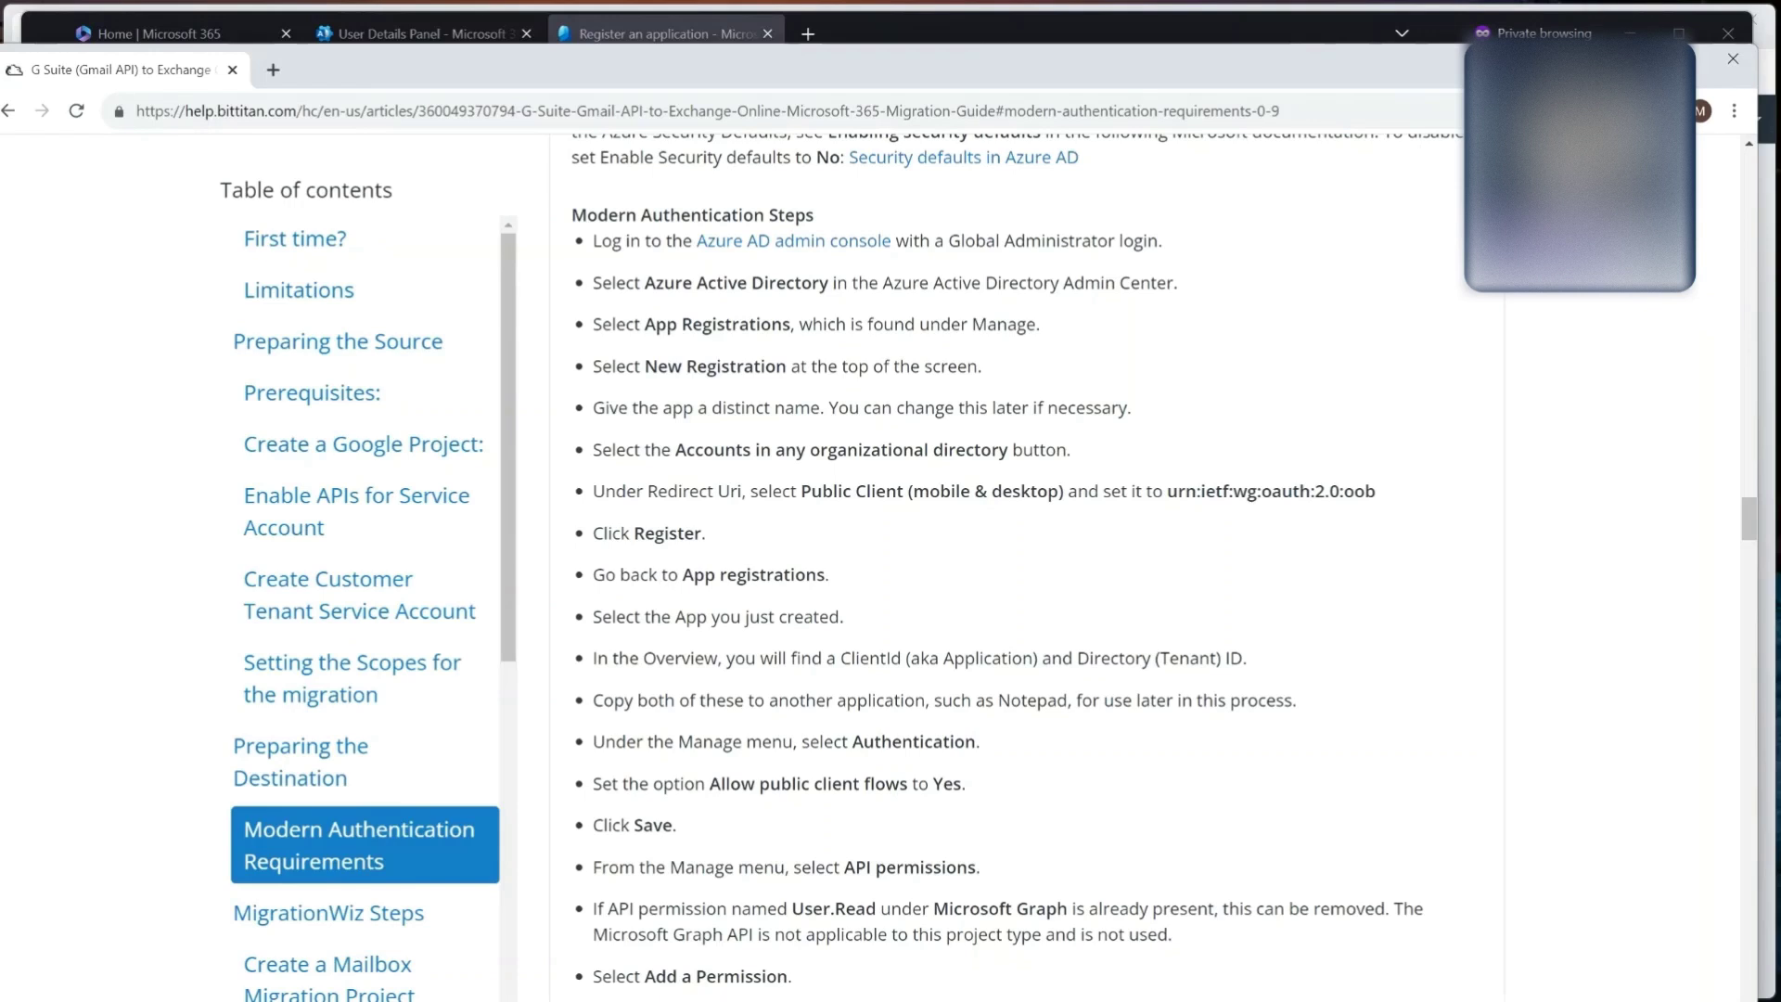
{"action": "key", "text": "super+Down"}
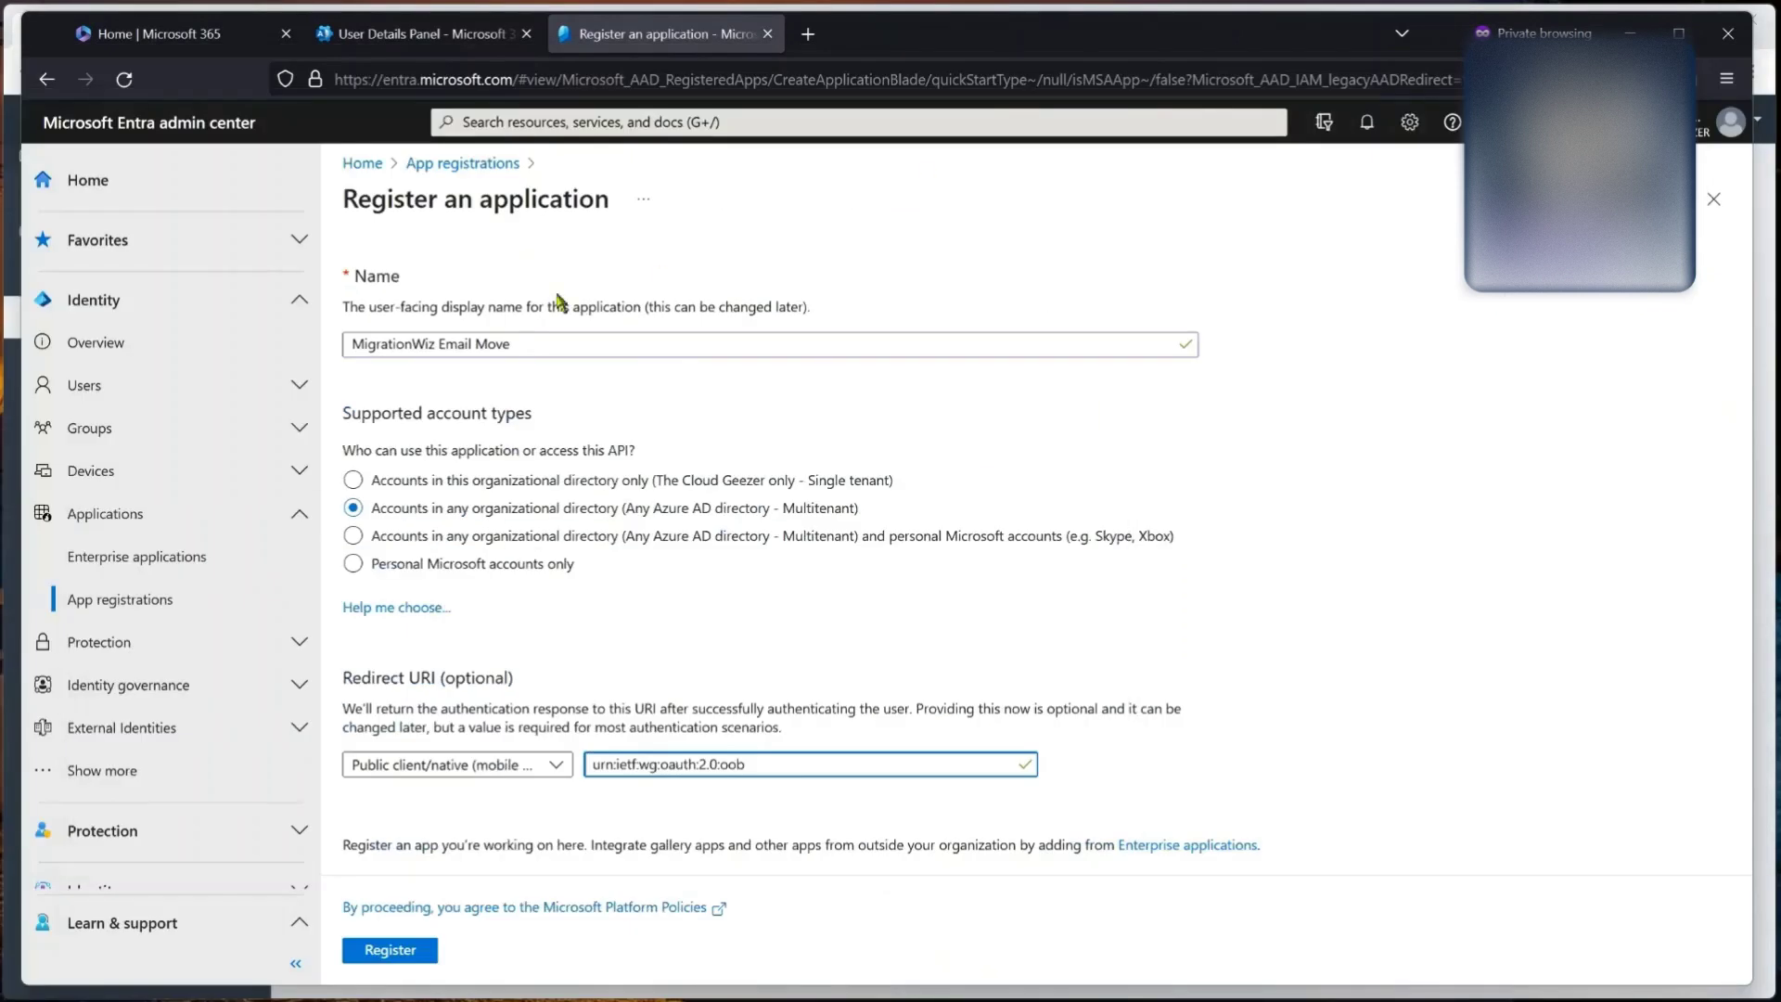
{"action": "left_click", "coordinate": [396, 951]}
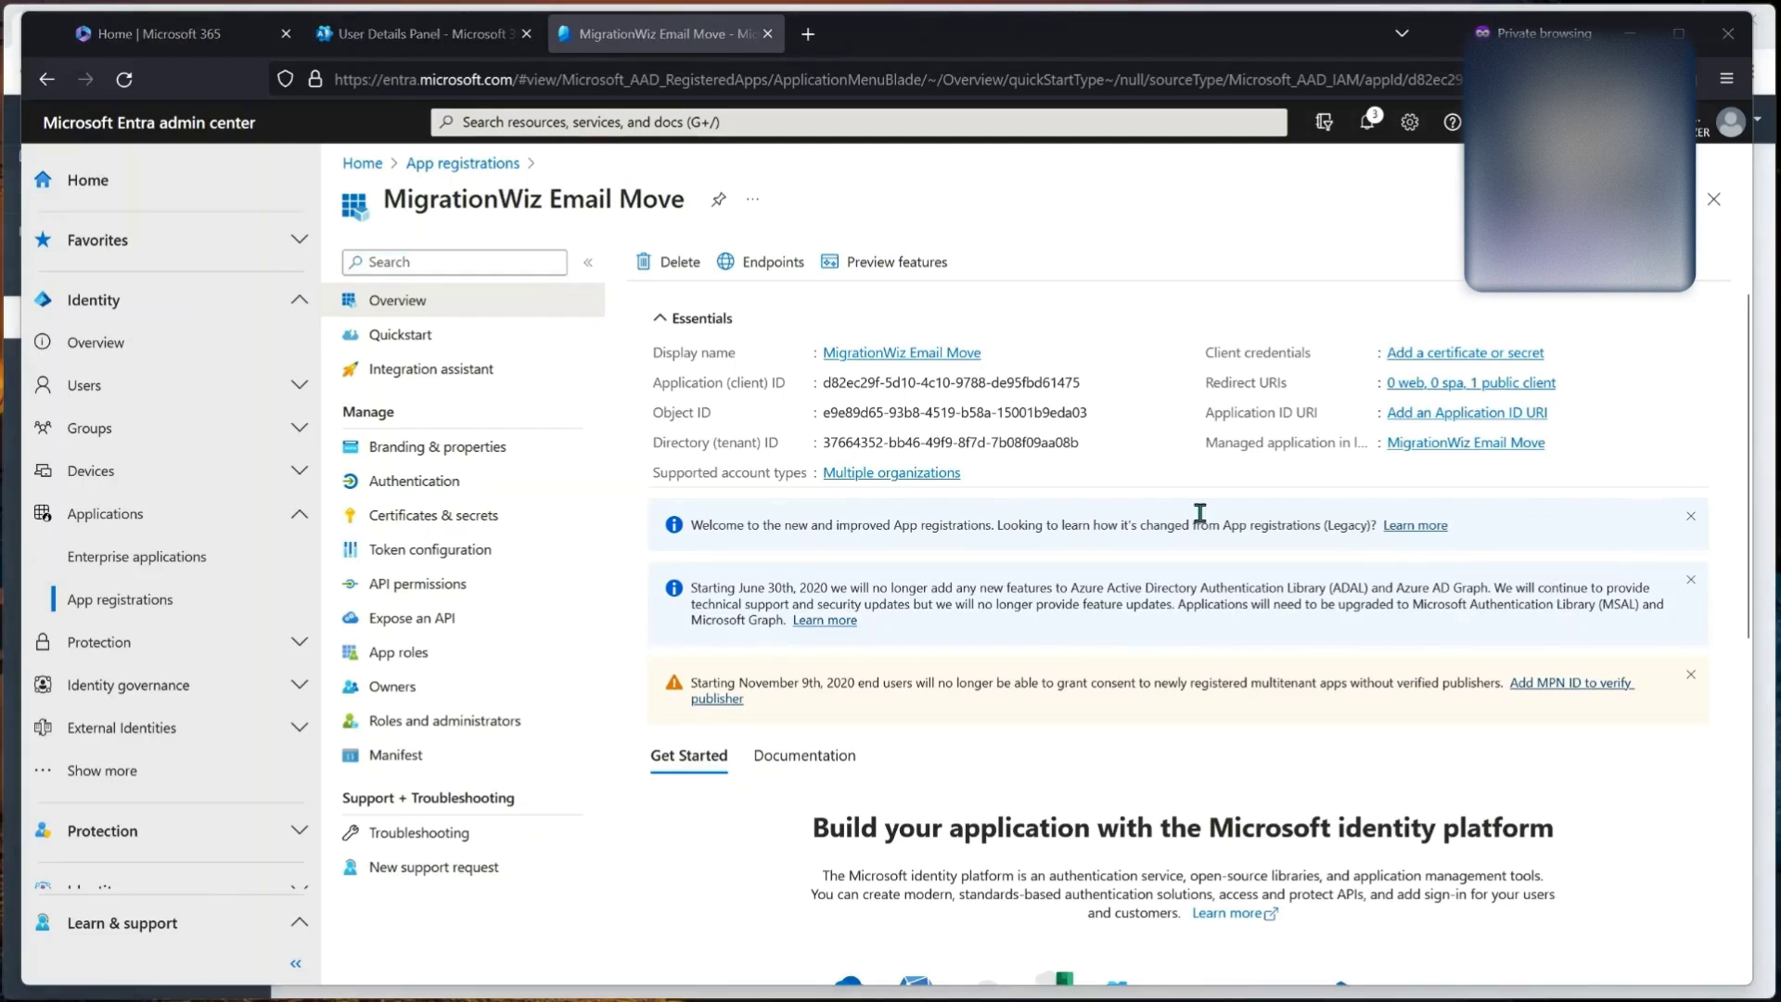
Step: Set Allow public client flows to Yes under Authentication, save, and go back to Overview
{"action": "left_click", "coordinate": [399, 482]}
{"action": "scroll", "coordinate": [1004, 686], "scroll_direction": "down", "scroll_amount": 5}
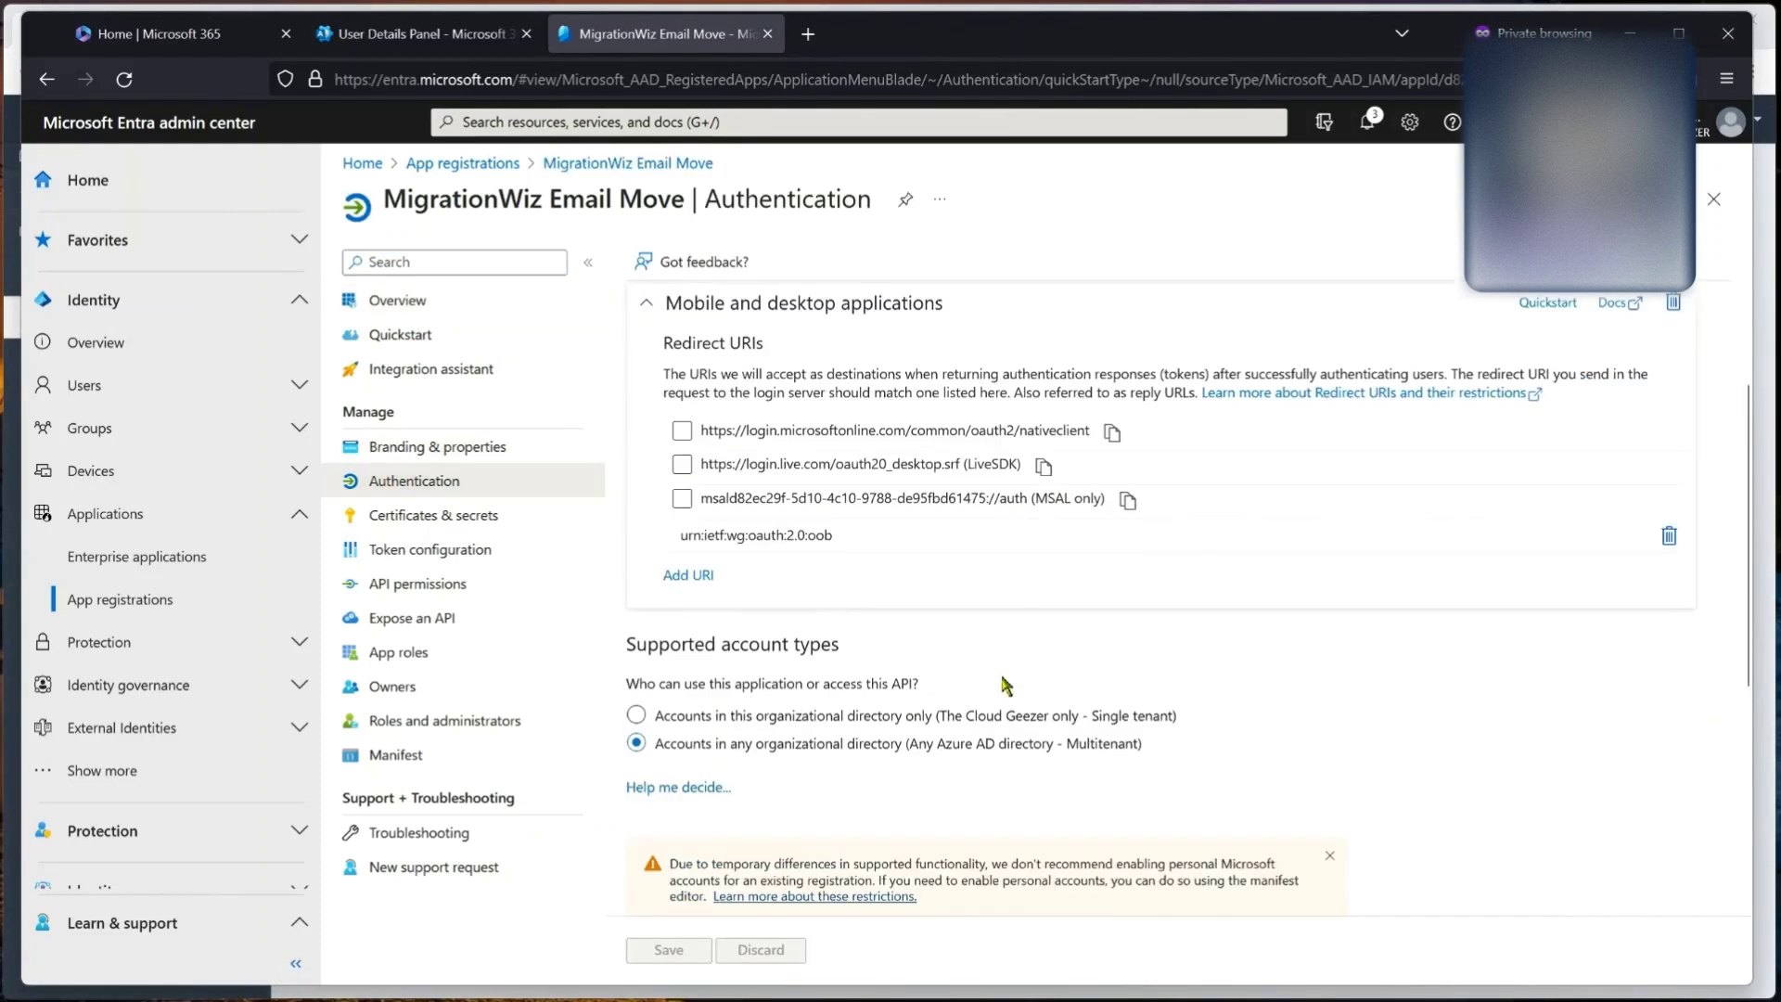
{"action": "scroll", "coordinate": [1004, 686], "scroll_direction": "down", "scroll_amount": 3}
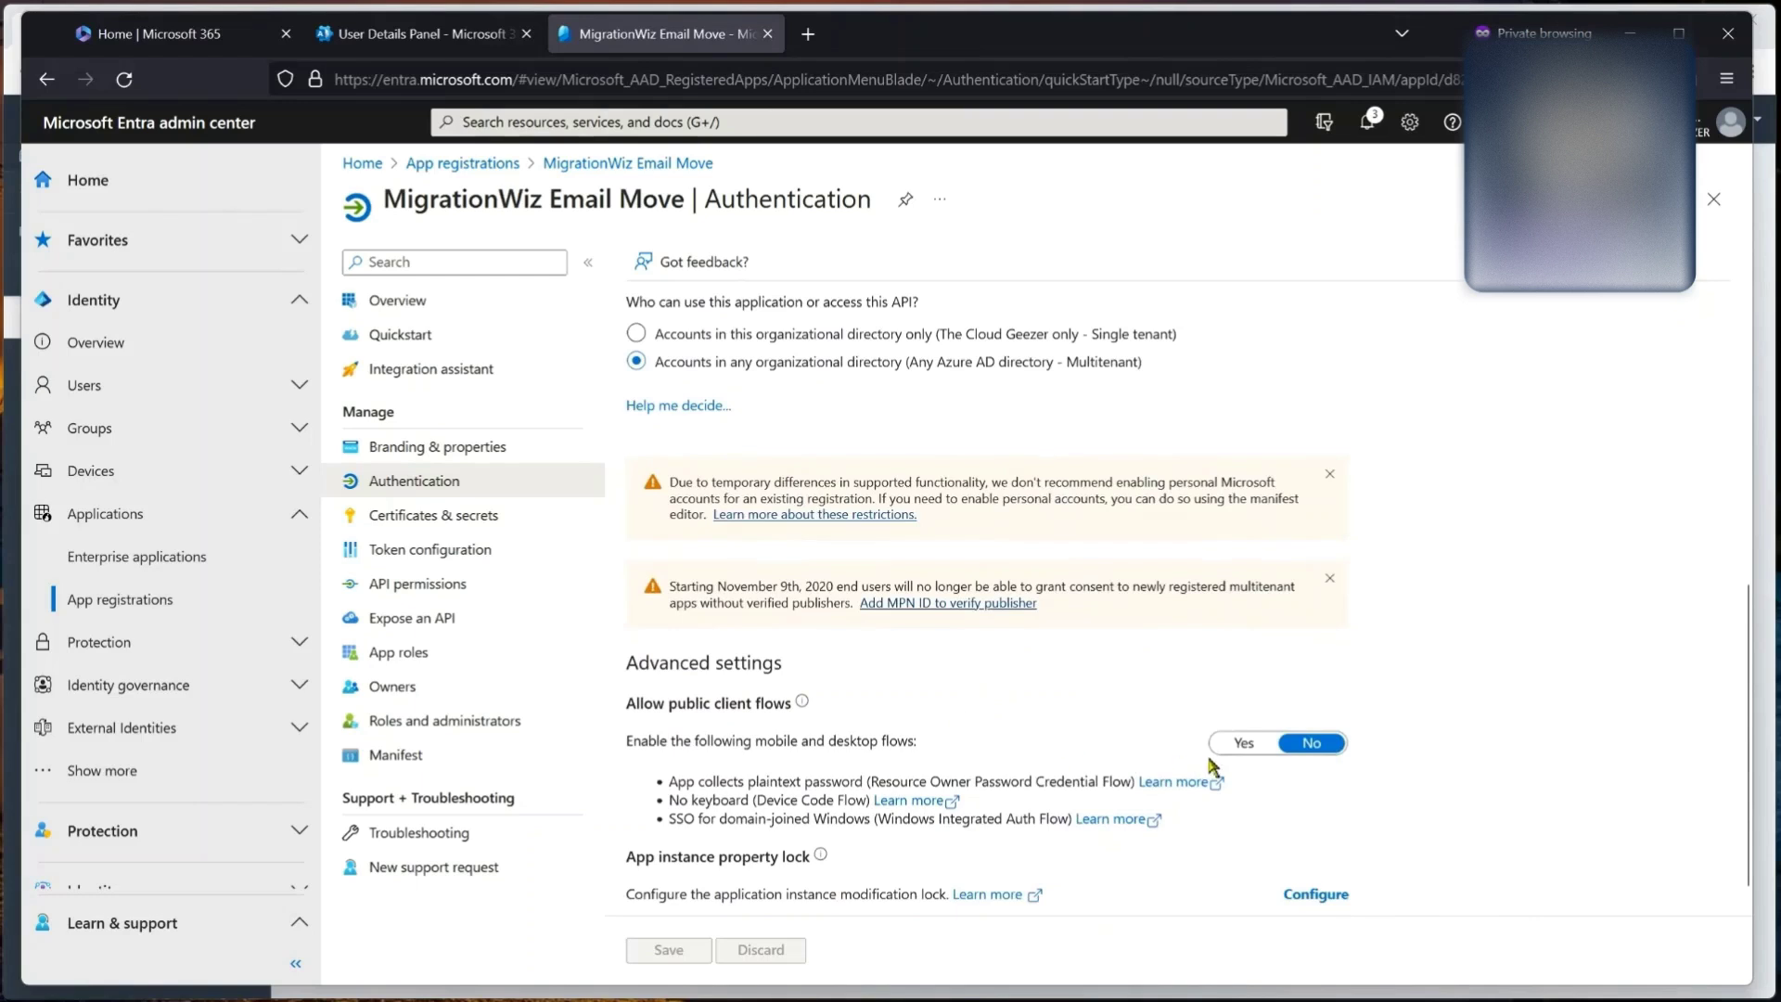
{"action": "left_click", "coordinate": [1244, 746]}
{"action": "left_click", "coordinate": [672, 952]}
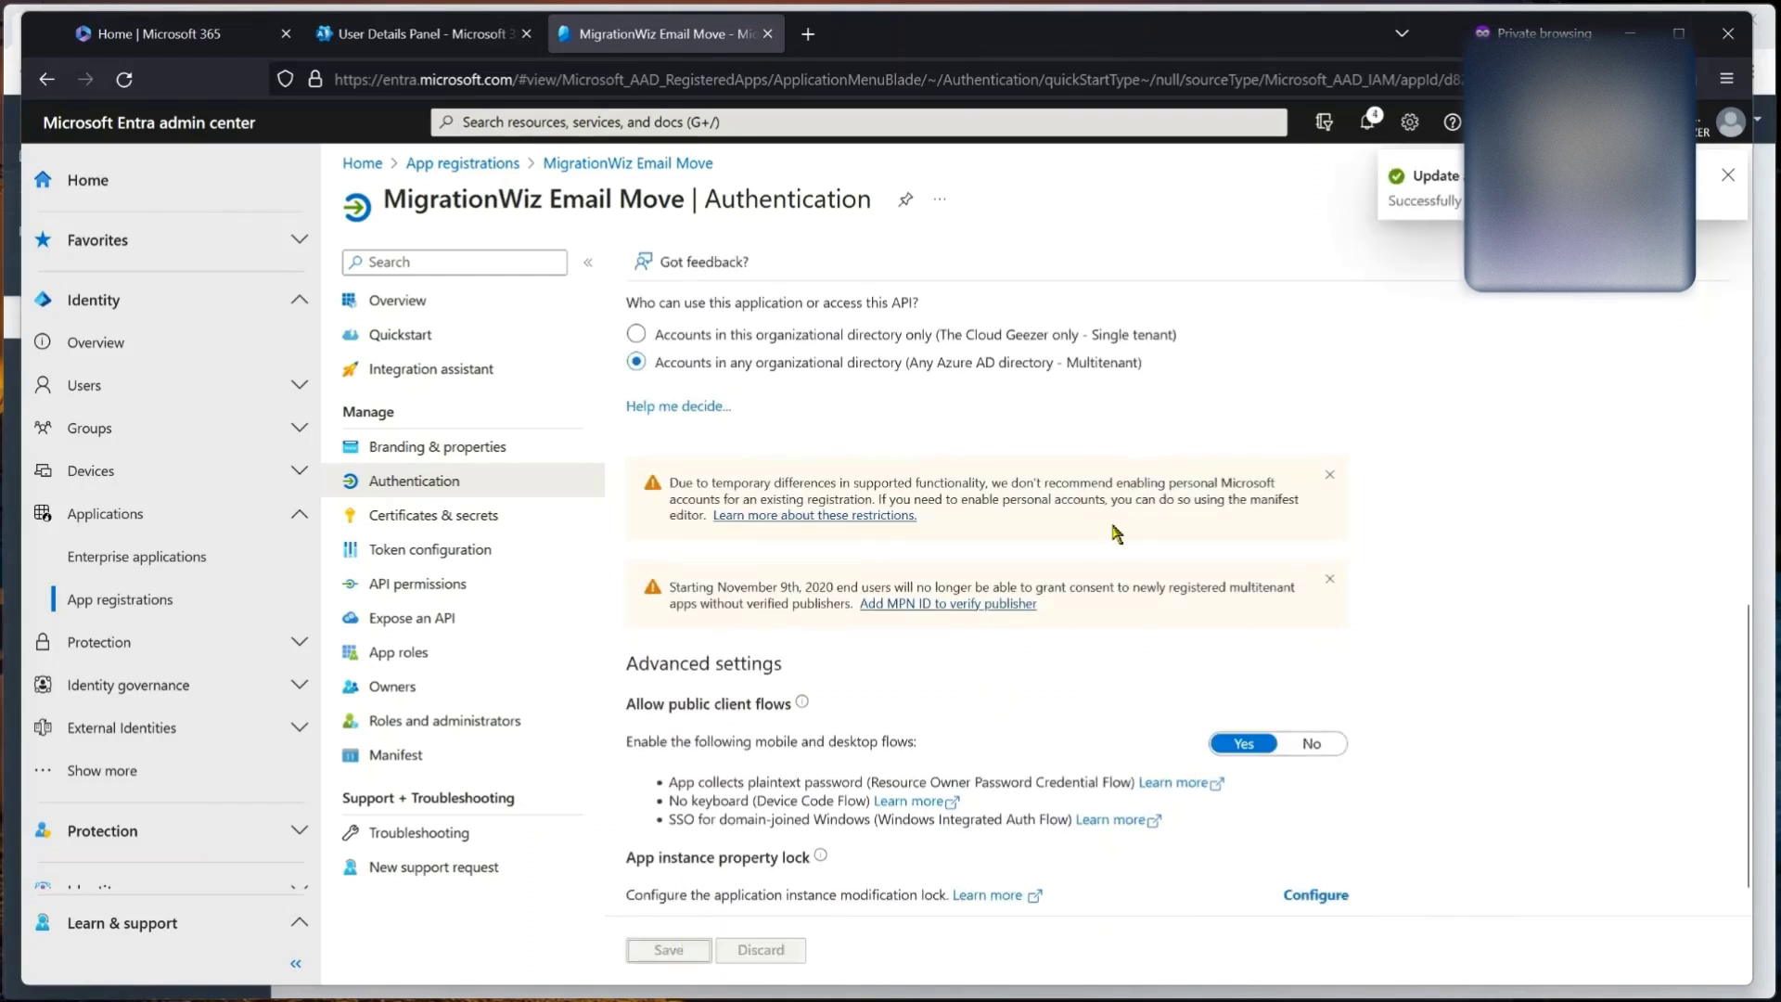
{"action": "left_click", "coordinate": [1727, 174]}
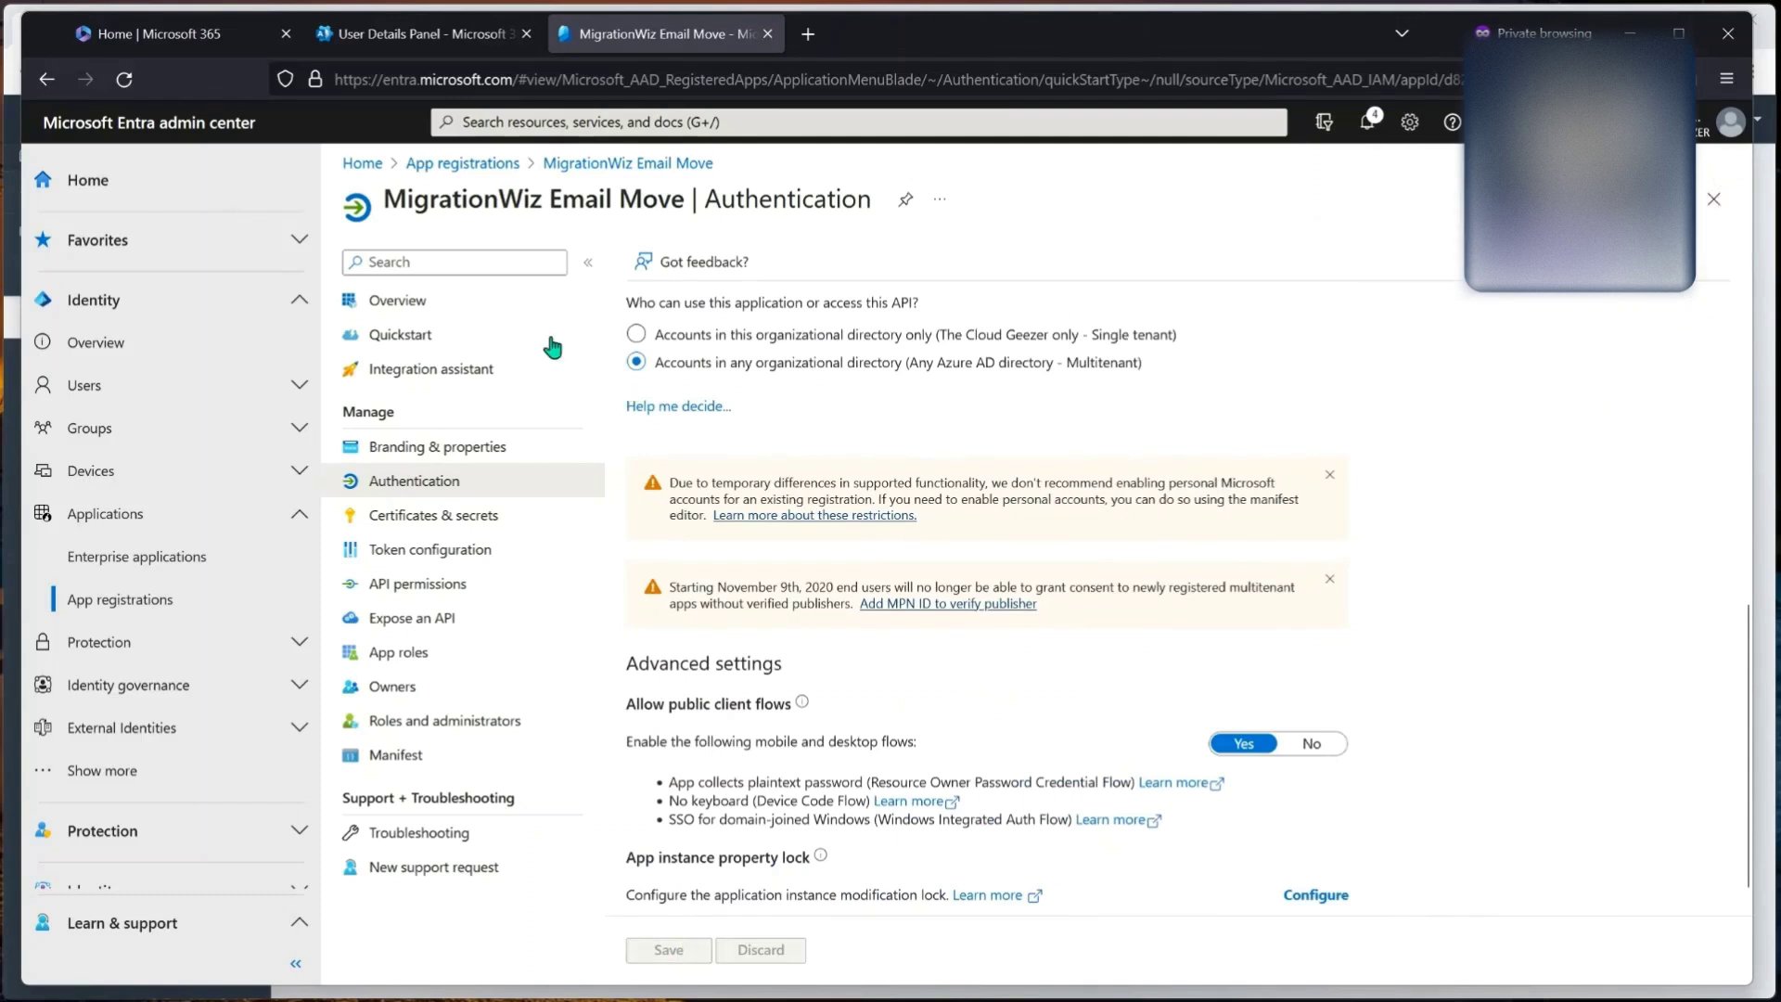
{"action": "left_click", "coordinate": [426, 308]}
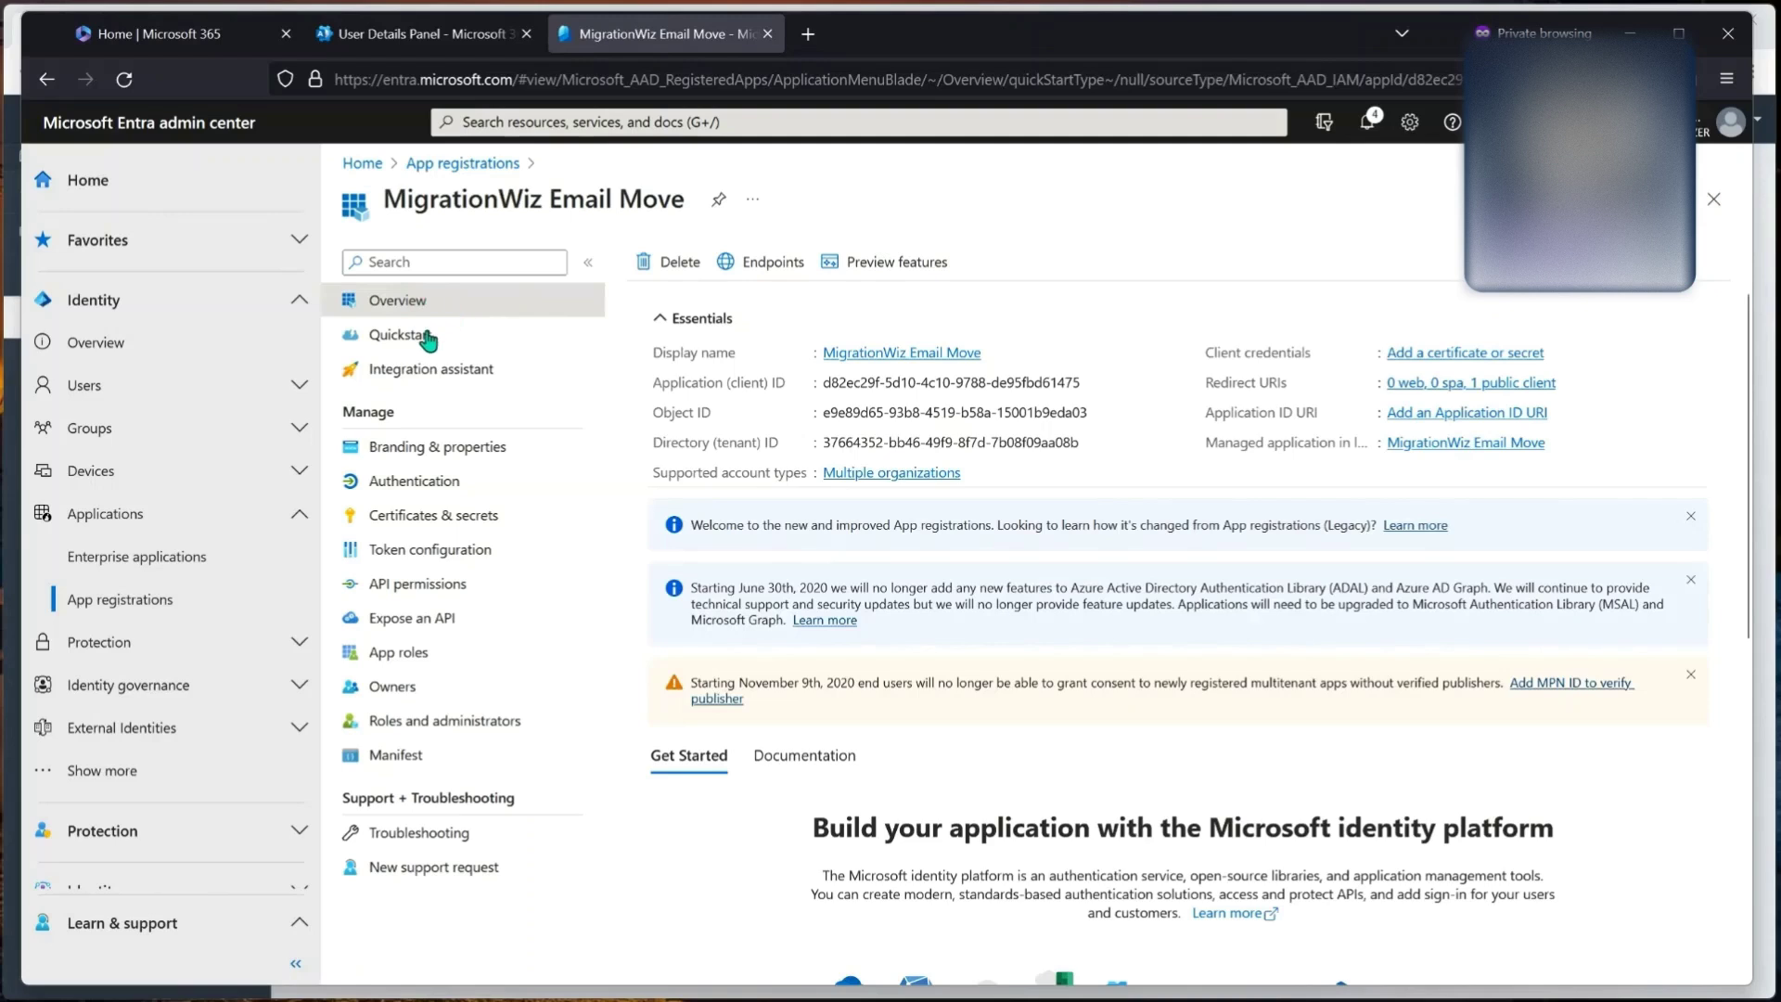
Step: Add the delegated Office 365 Exchange Online EWS.AccessAsUser.All permission to the app
{"action": "left_click", "coordinate": [428, 587]}
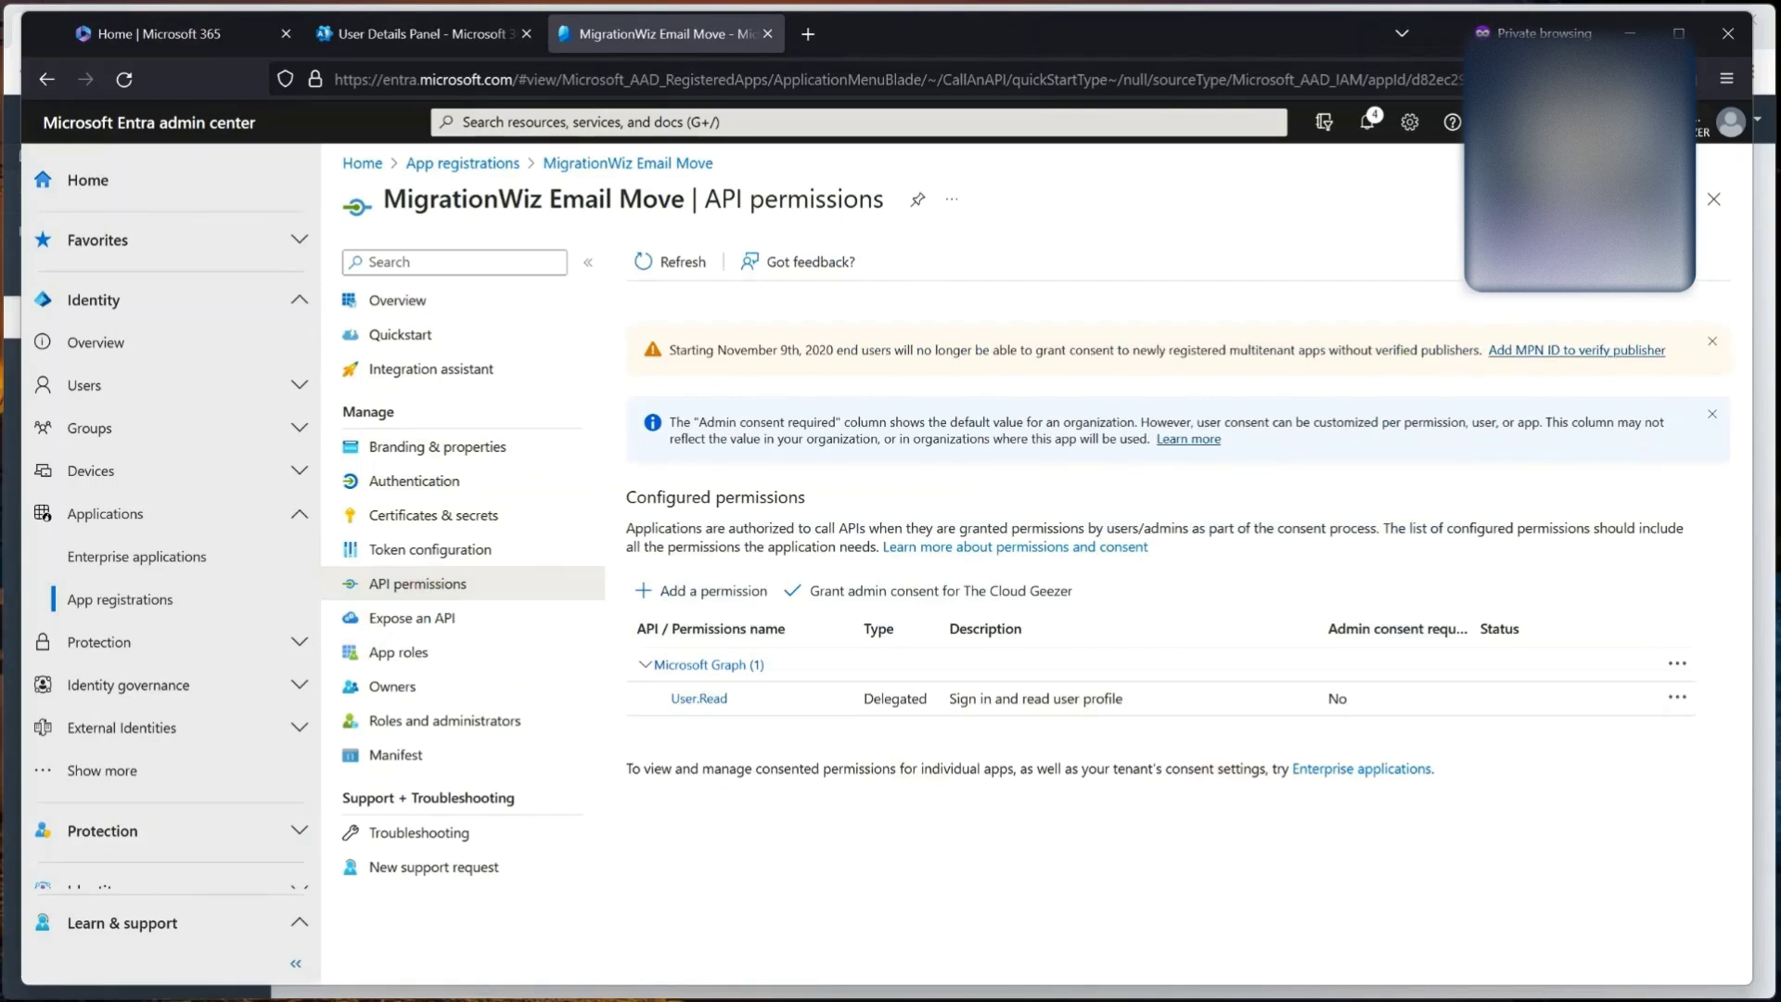
{"action": "left_click", "coordinate": [683, 593]}
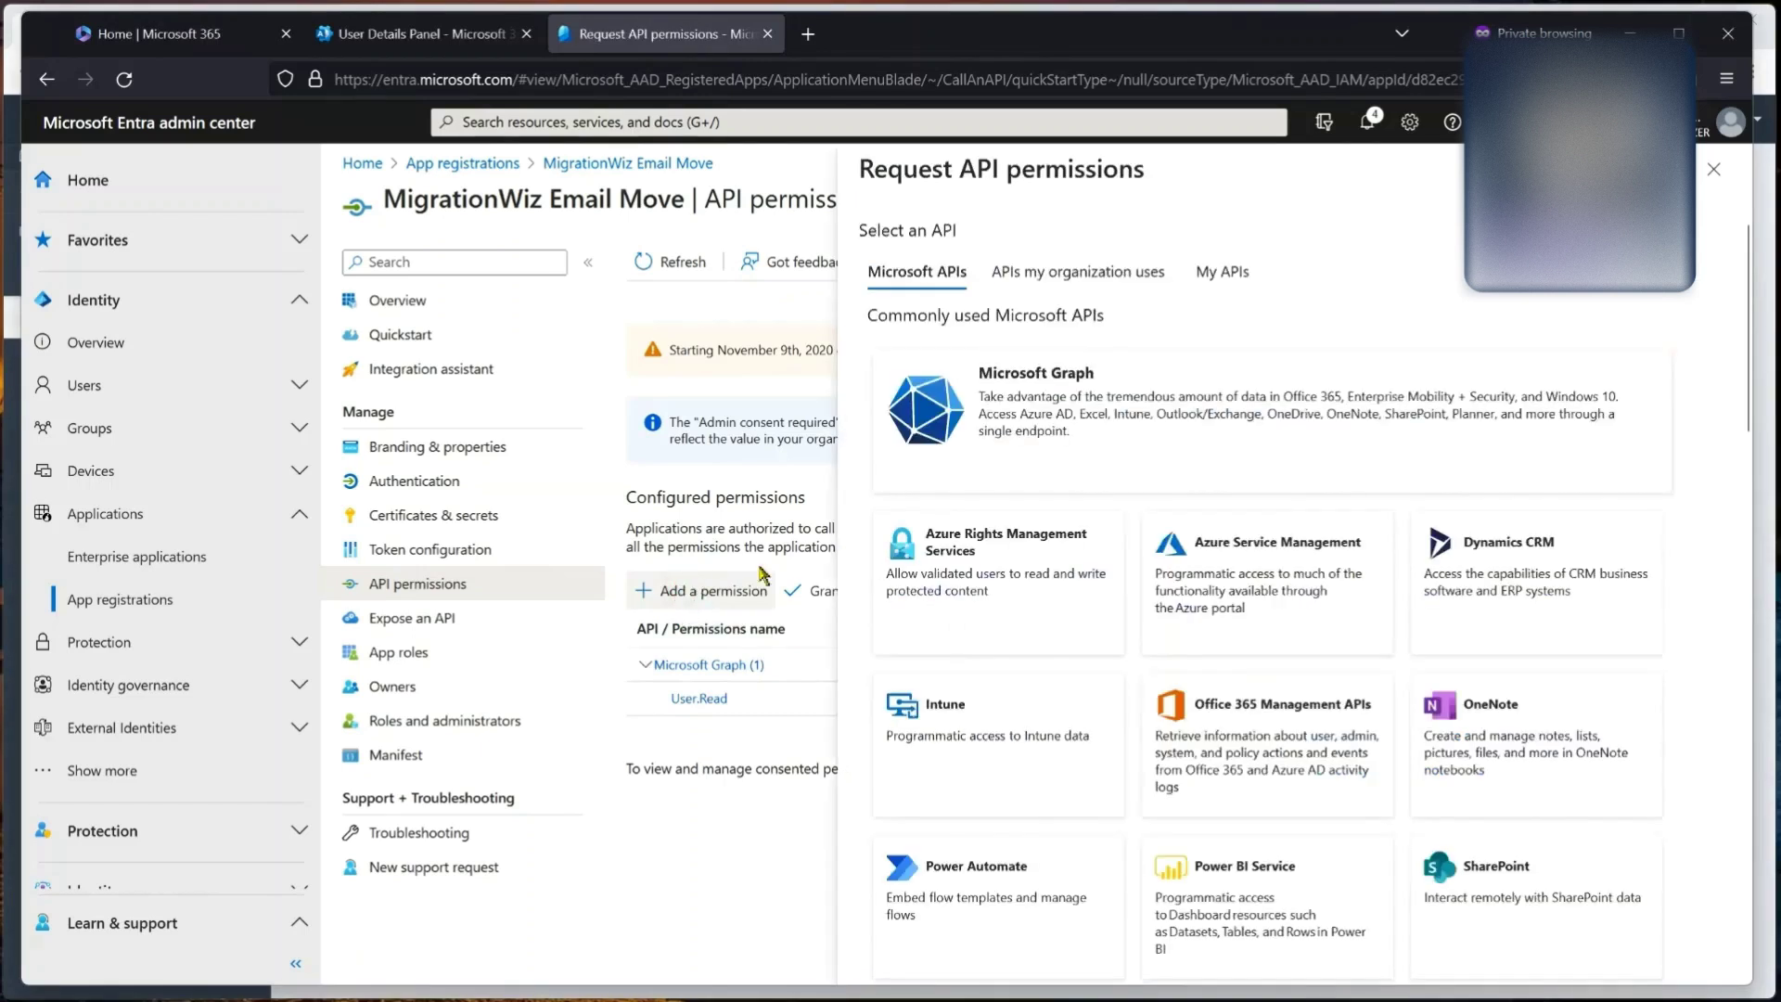
{"action": "left_click", "coordinate": [1049, 278]}
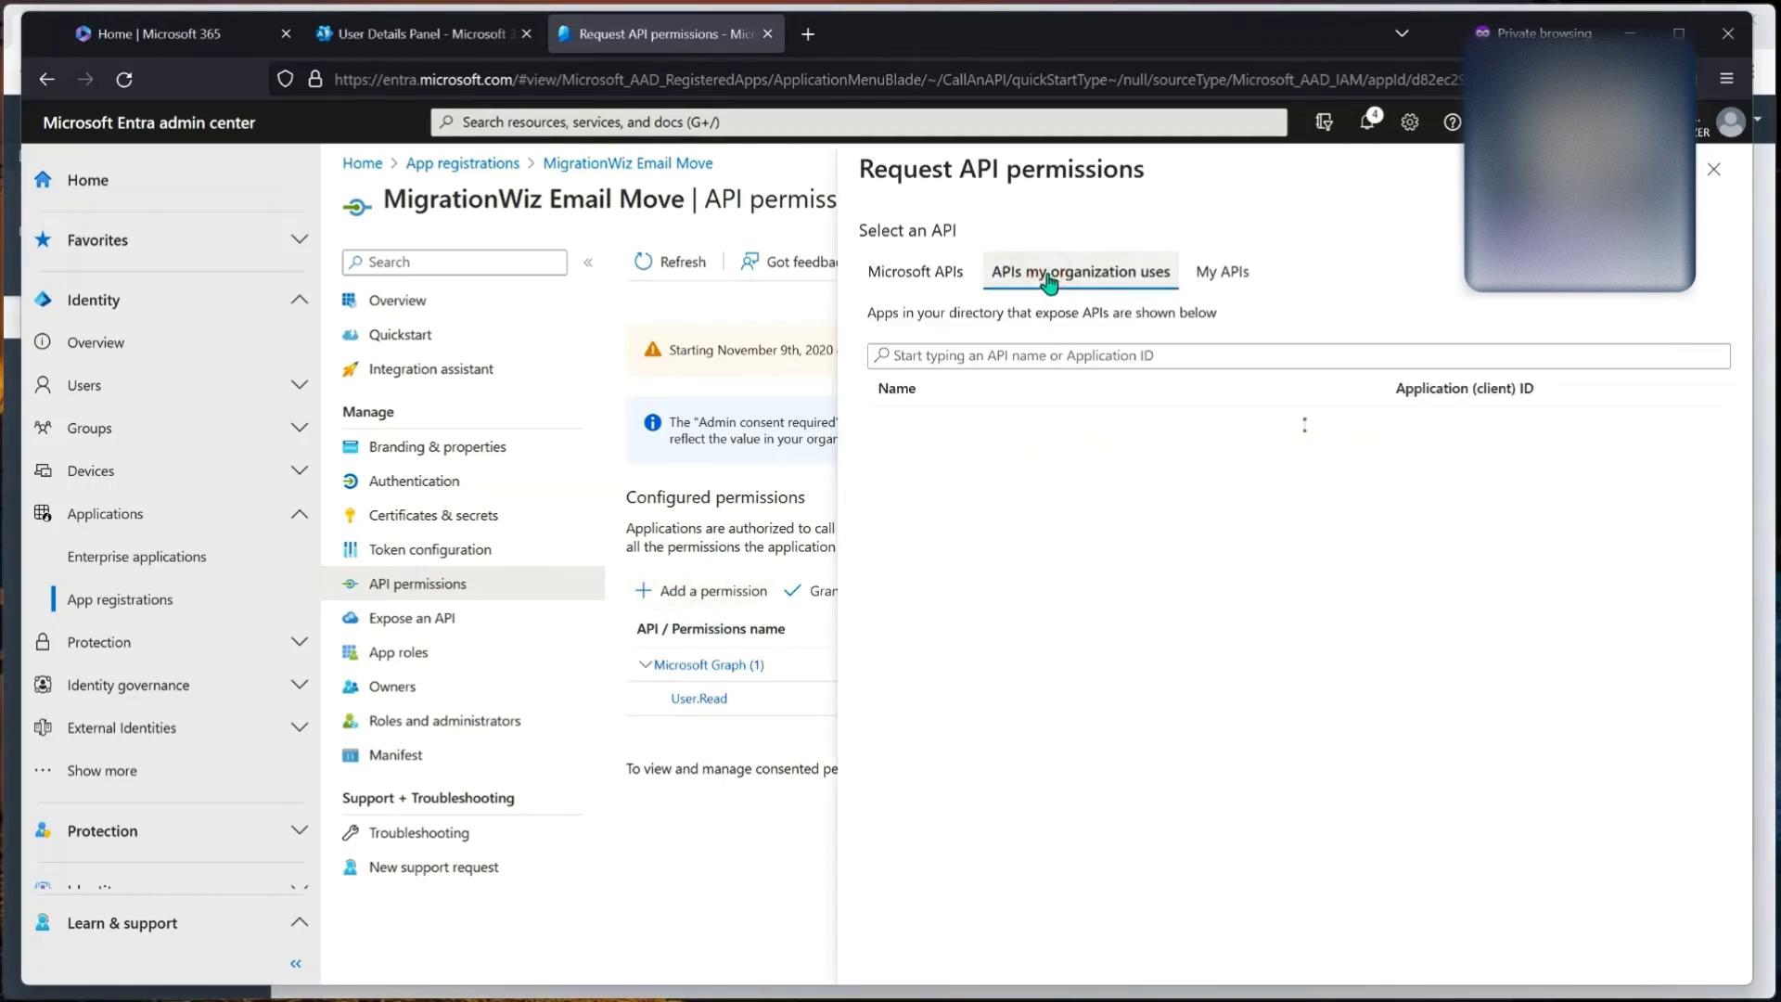
{"action": "left_click", "coordinate": [1255, 357]}
{"action": "type", "text": "office 365"}
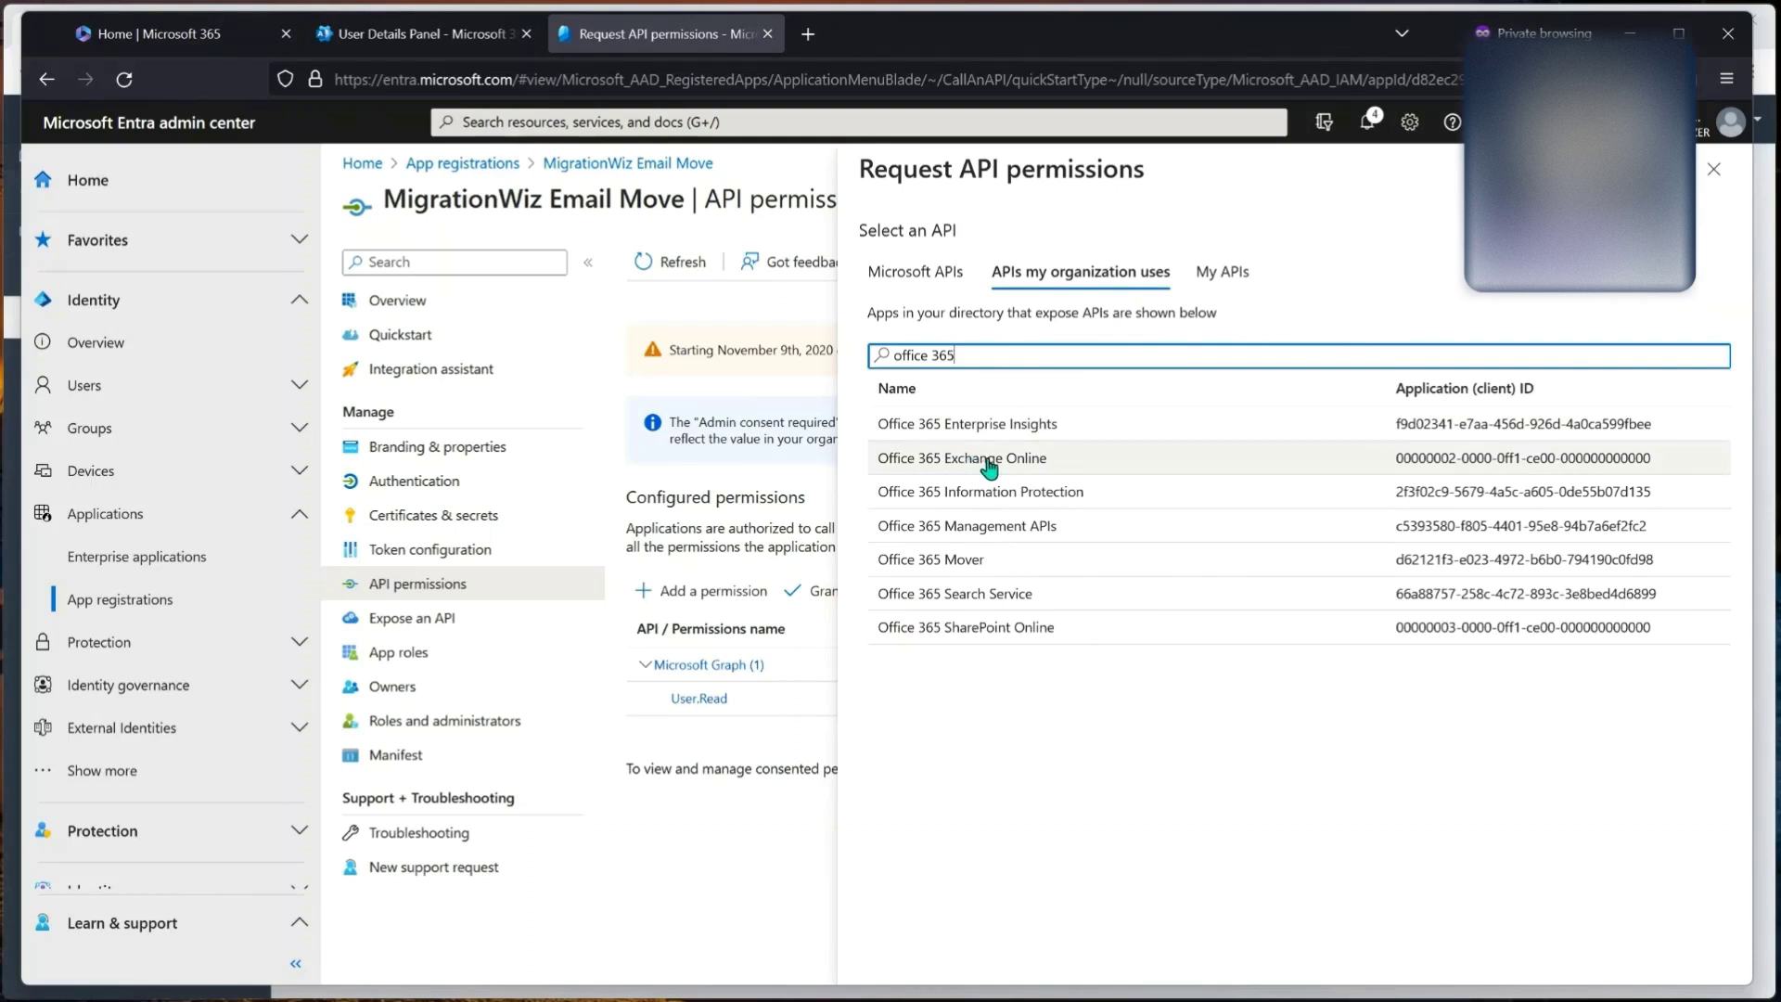
{"action": "left_click", "coordinate": [987, 461]}
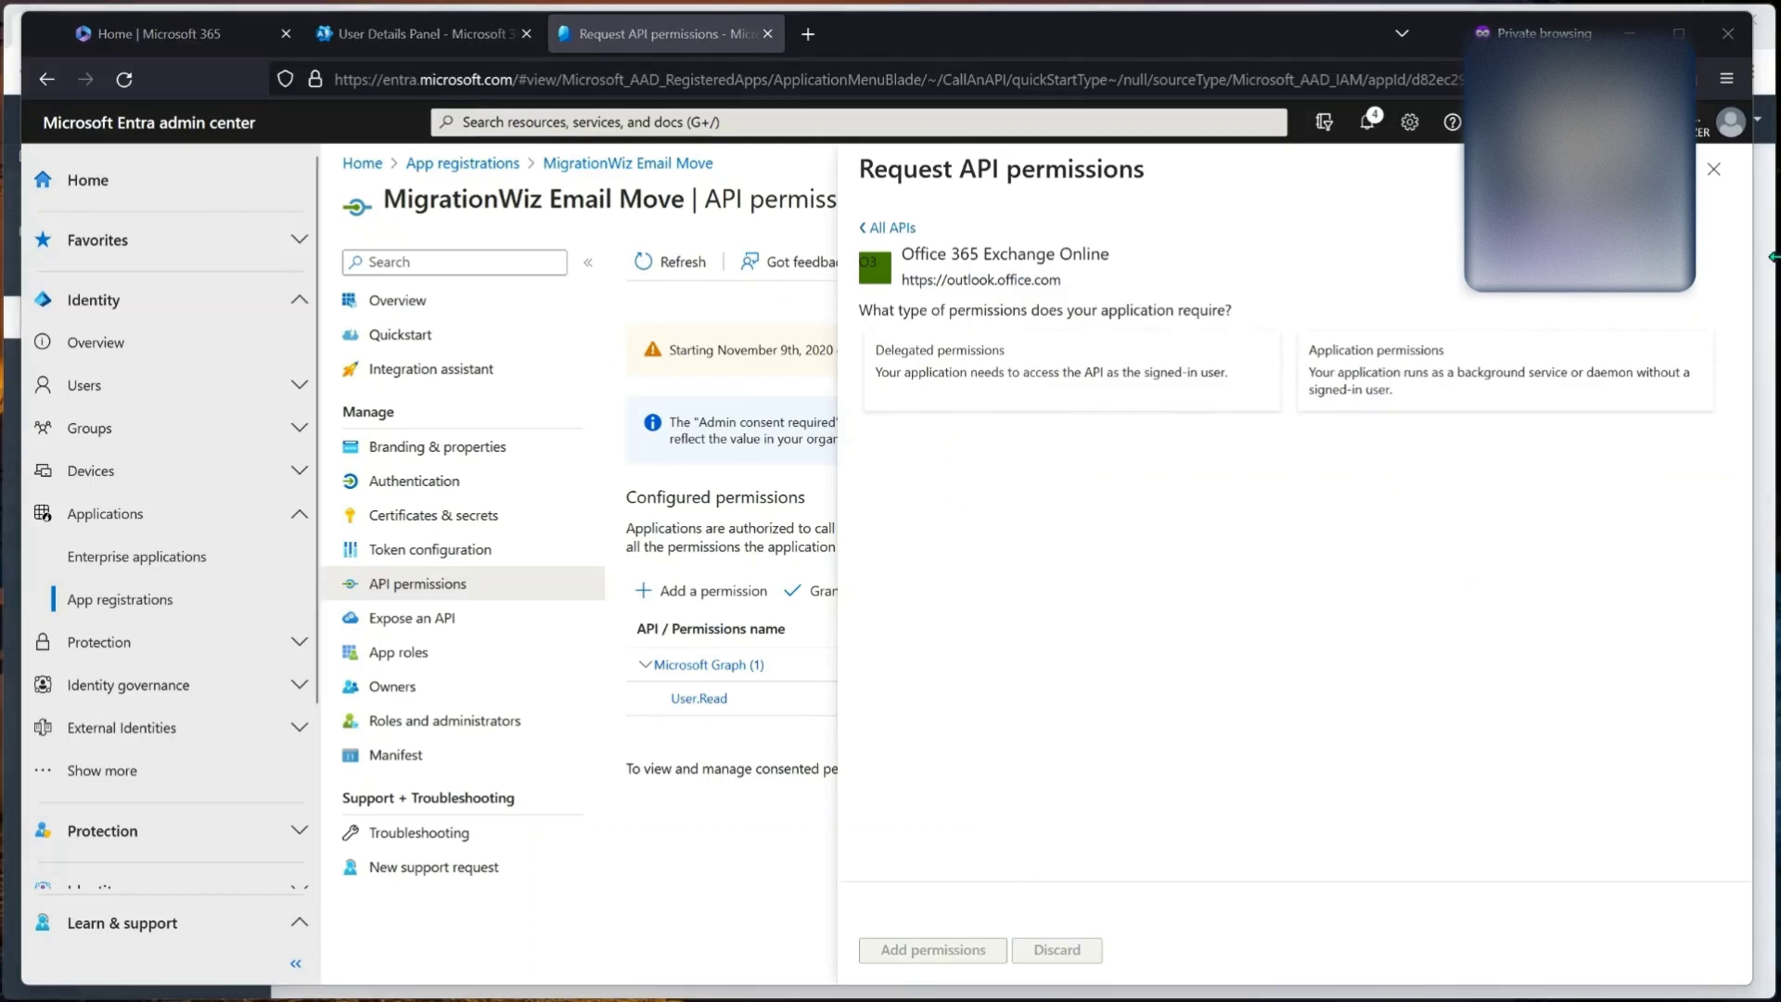
{"action": "left_click", "coordinate": [1046, 380]}
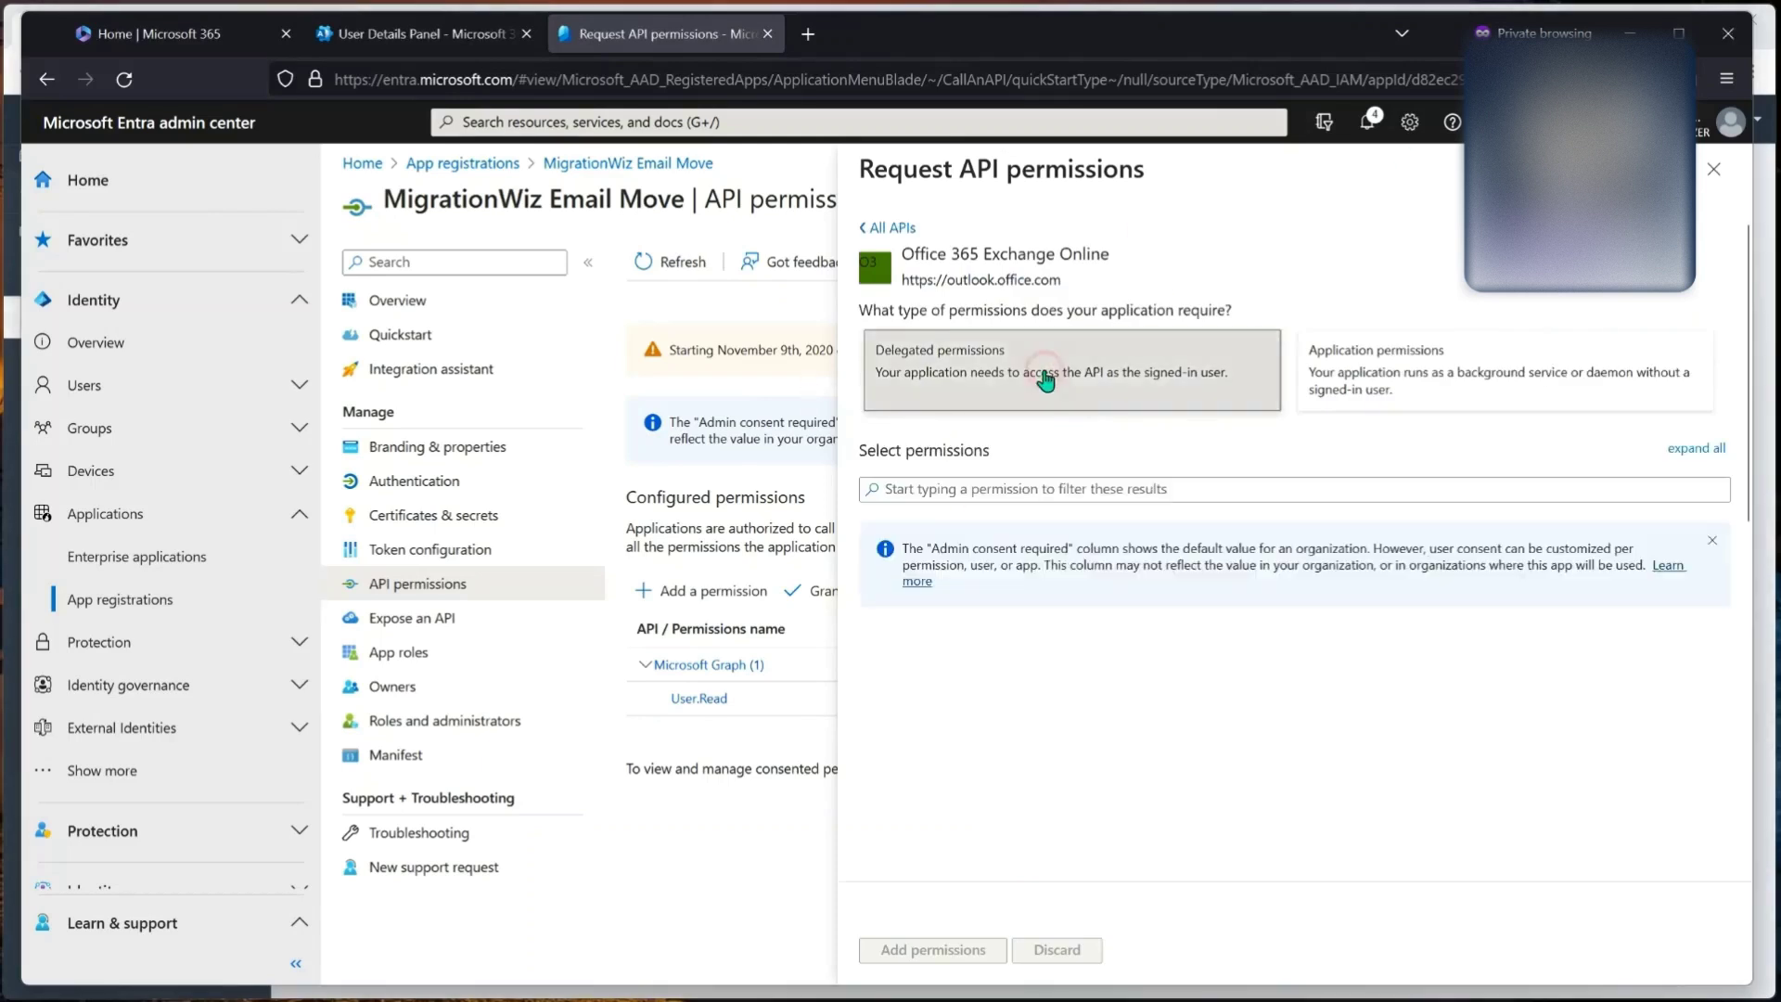
{"action": "scroll", "coordinate": [932, 693], "scroll_direction": "down", "scroll_amount": 4}
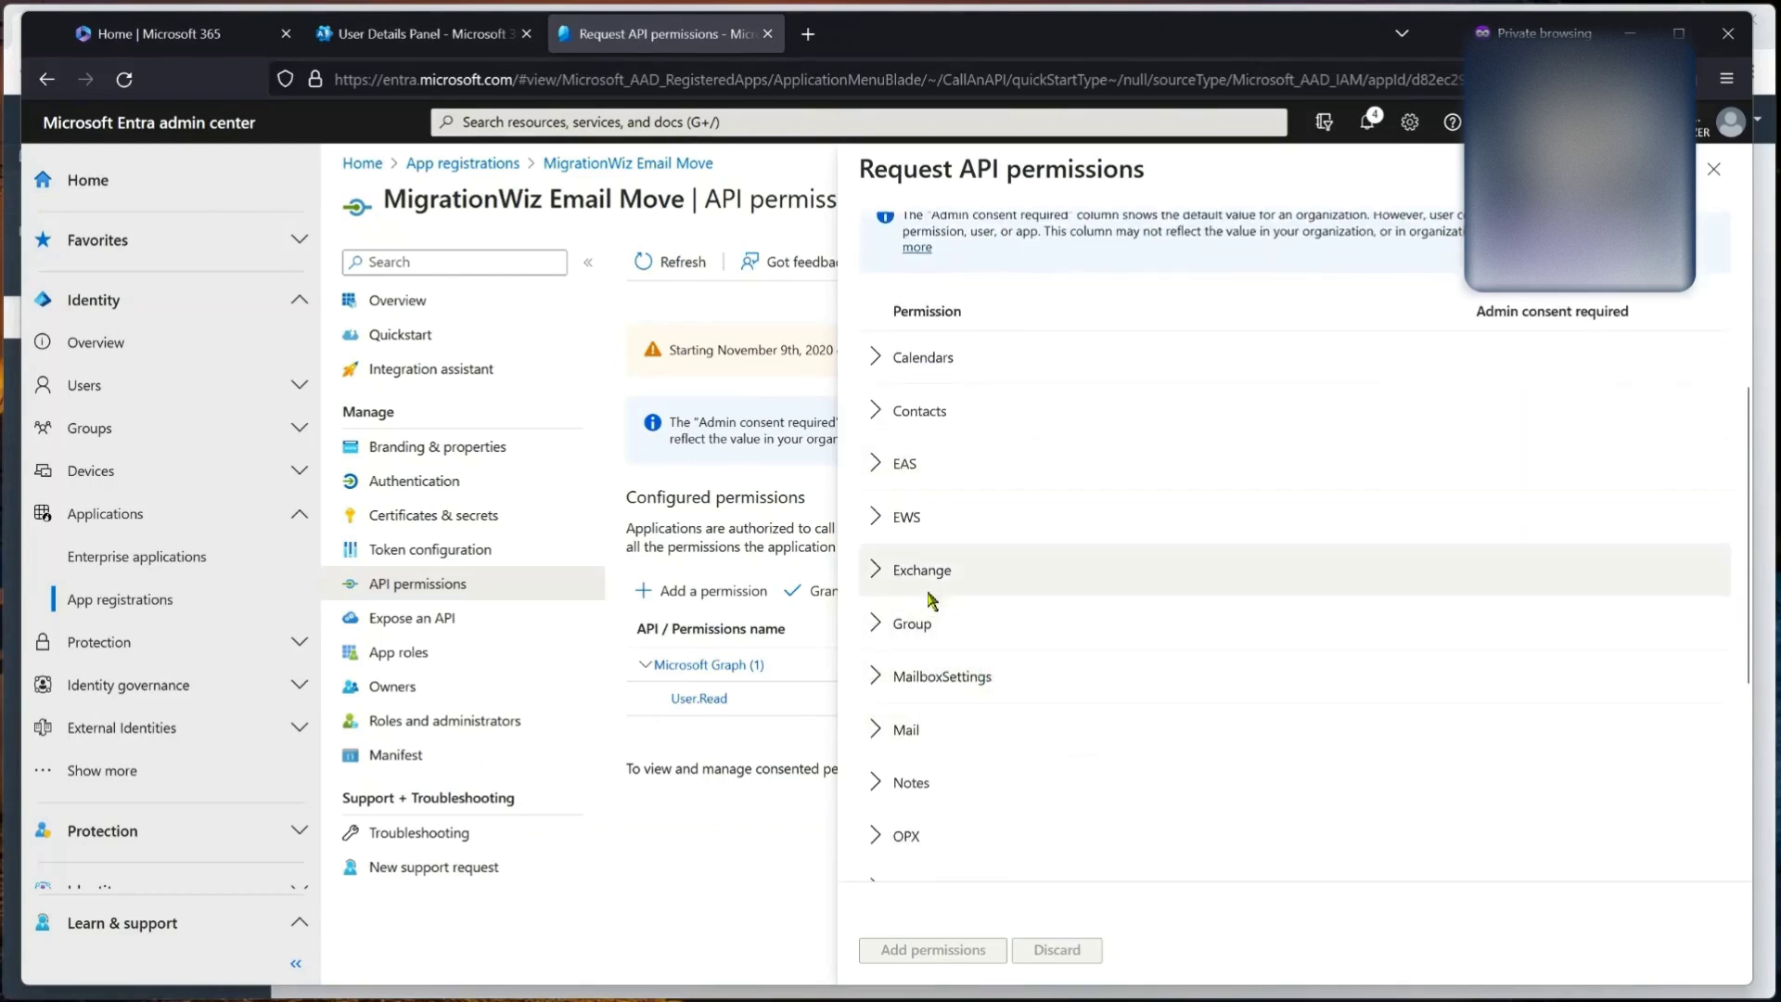
{"action": "left_click", "coordinate": [876, 518]}
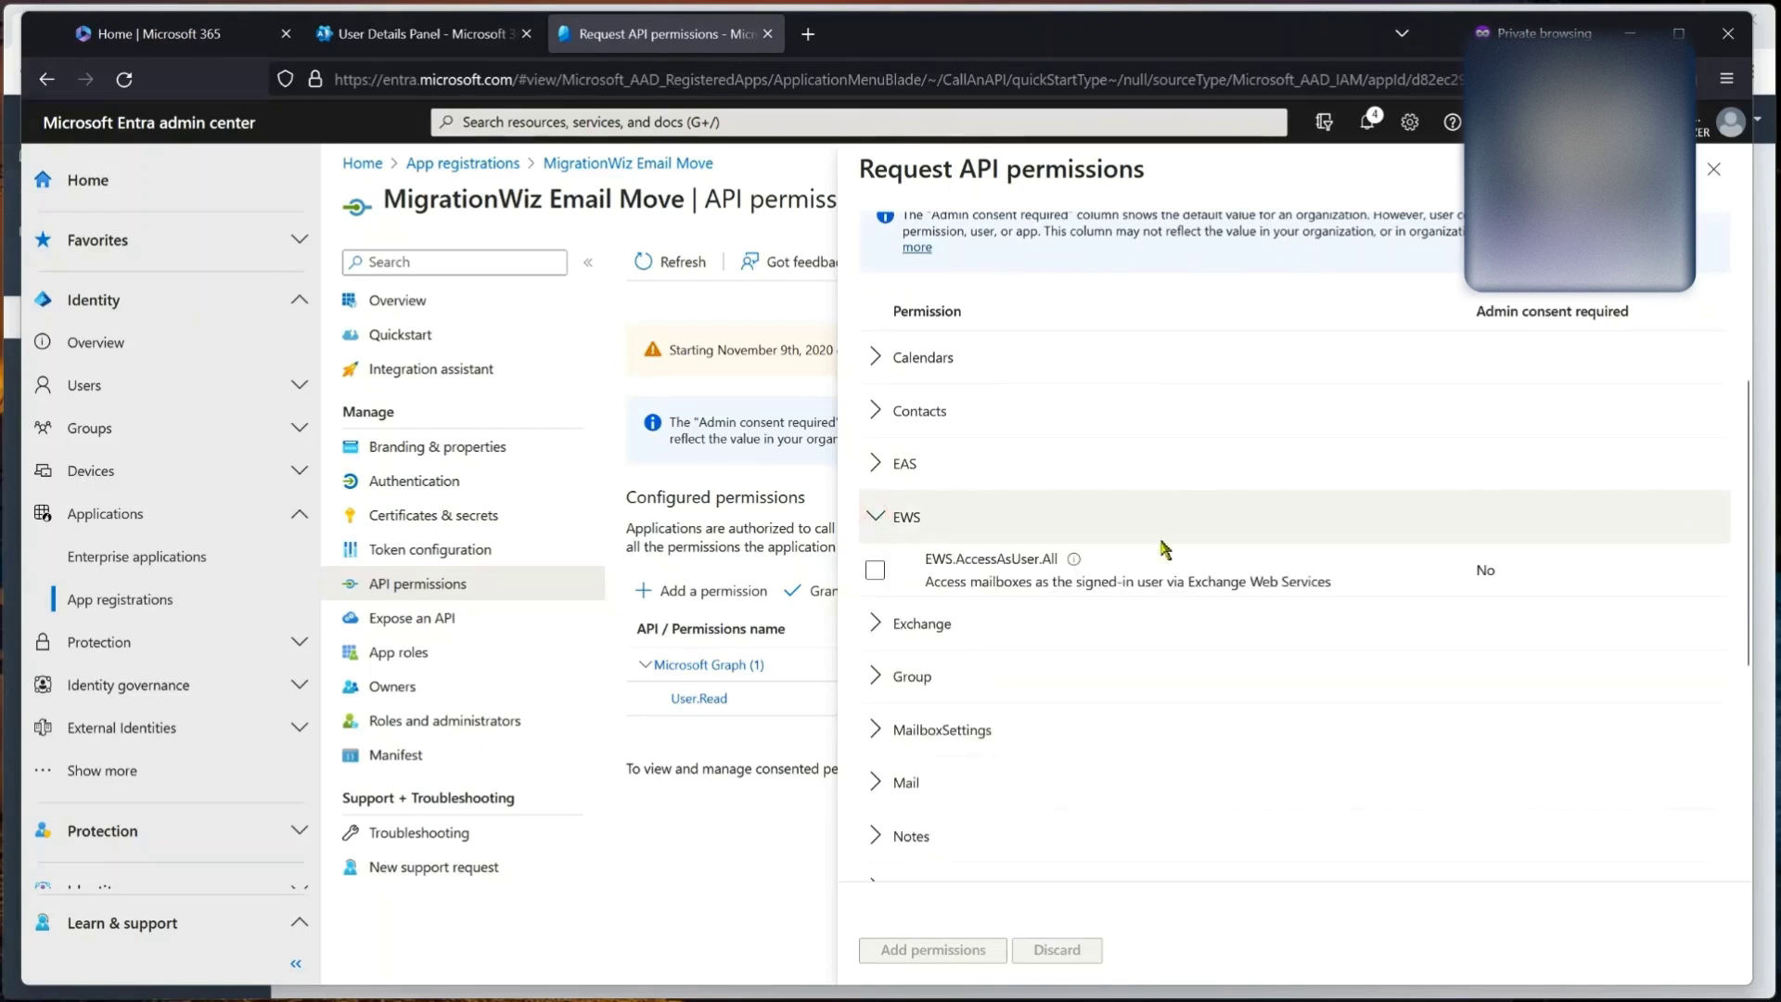
{"action": "left_click", "coordinate": [875, 571]}
{"action": "left_click", "coordinate": [904, 951]}
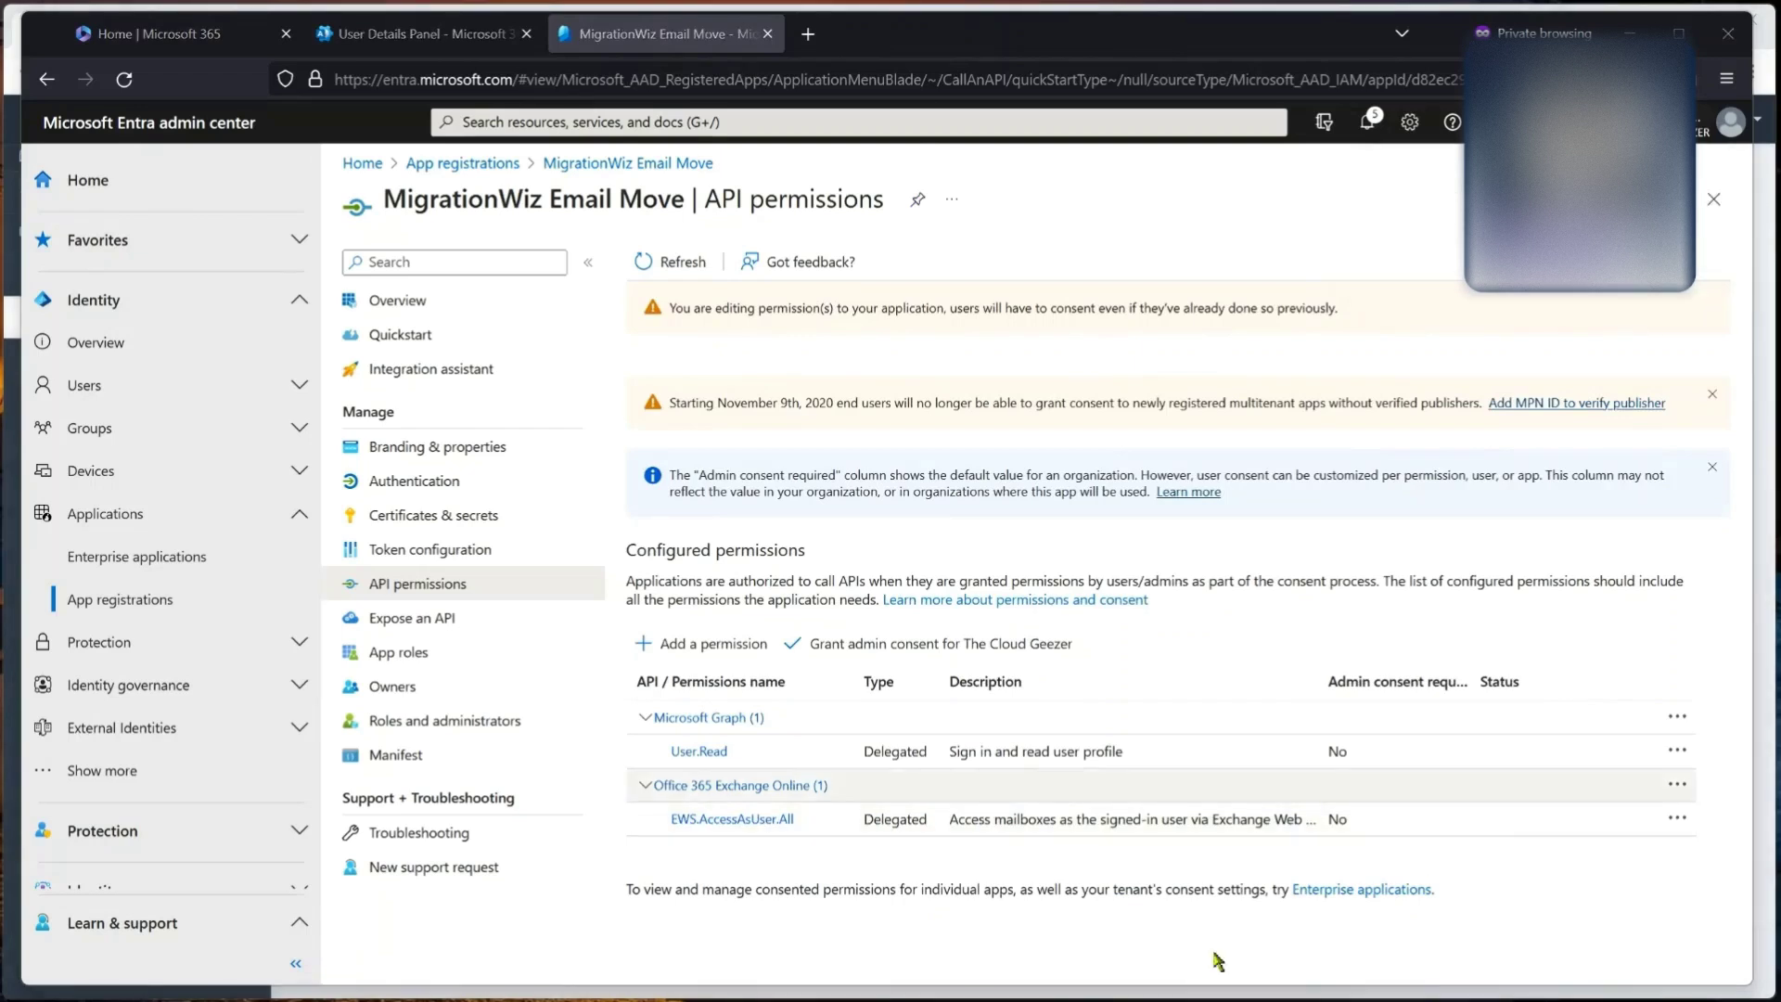
Step: Grant admin consent for the configured permissions and return to the app's overview
{"action": "left_click", "coordinate": [881, 644]}
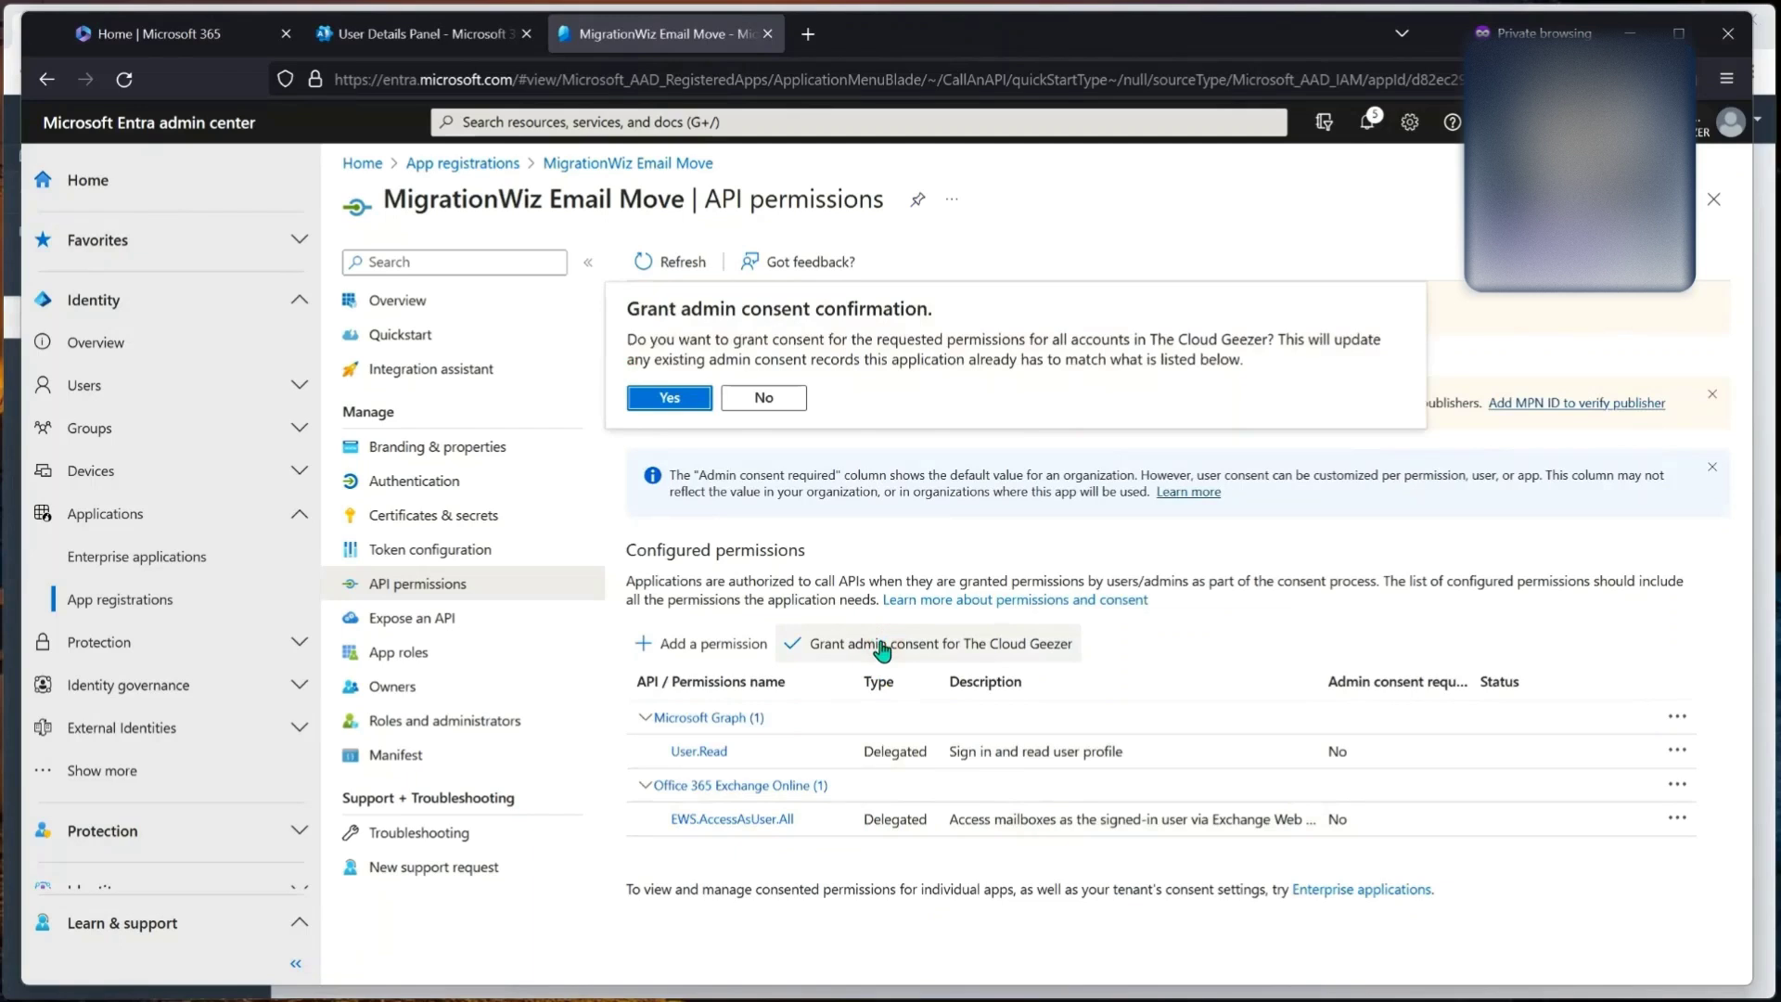
{"action": "left_click", "coordinate": [654, 411]}
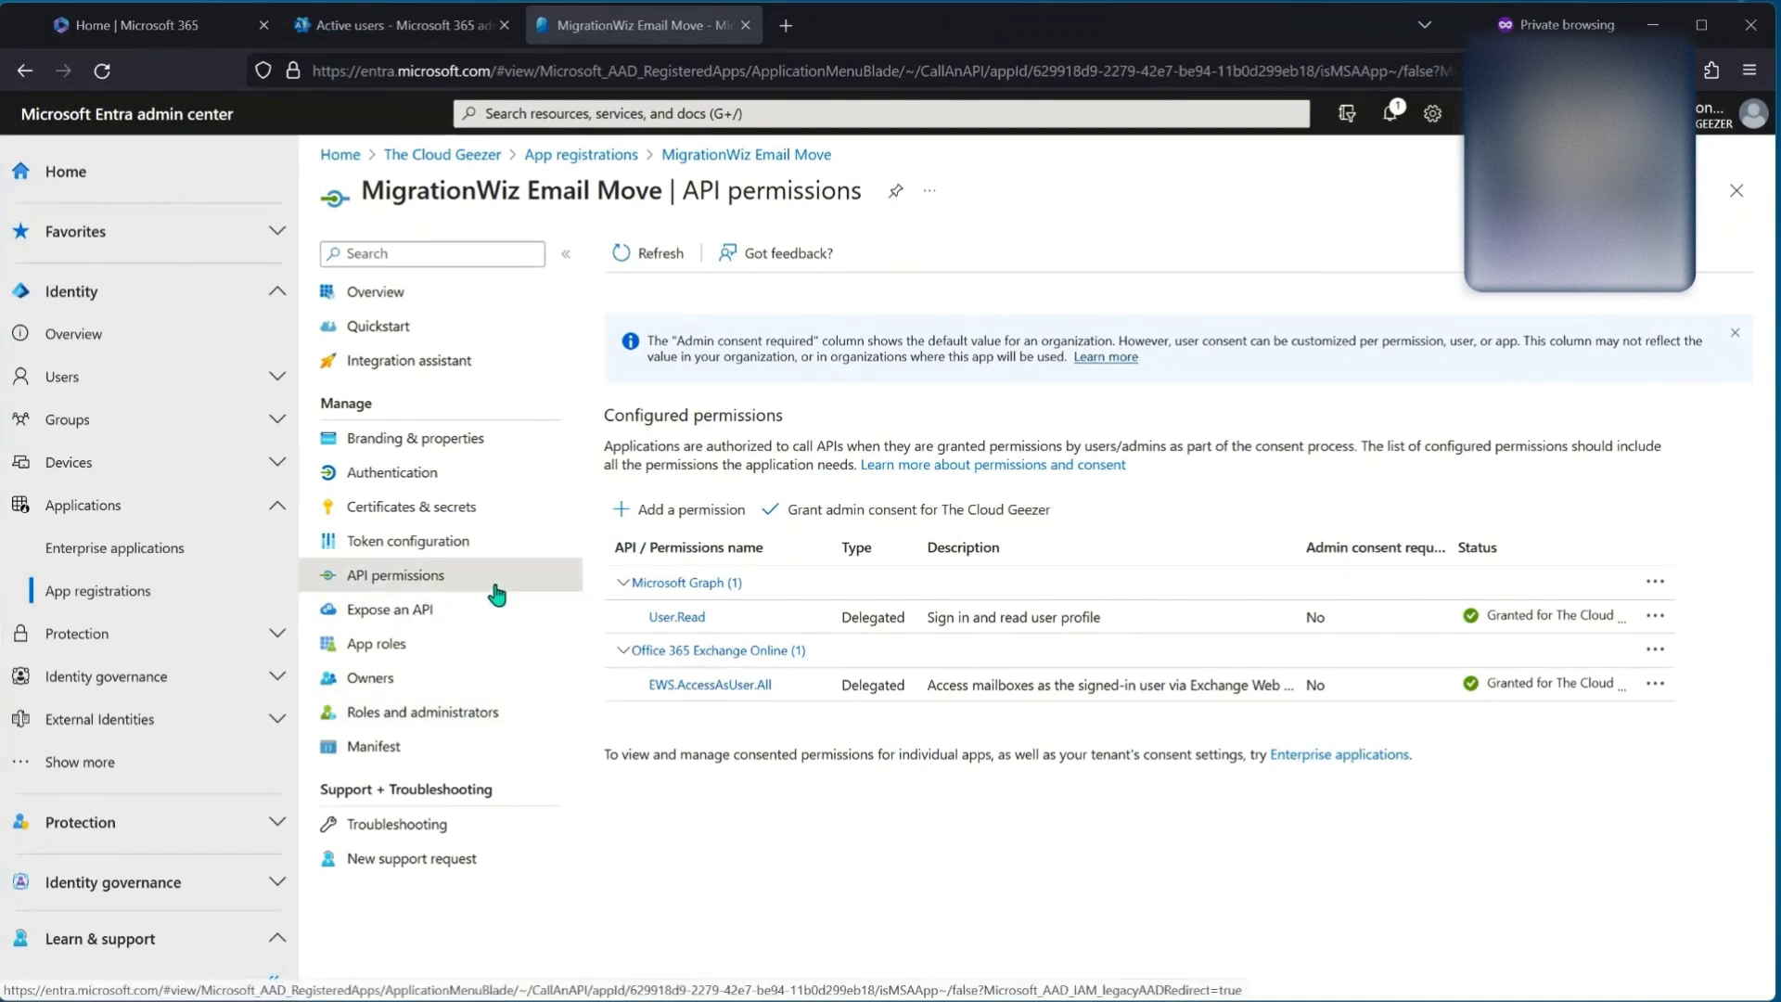
{"action": "left_click", "coordinate": [417, 295]}
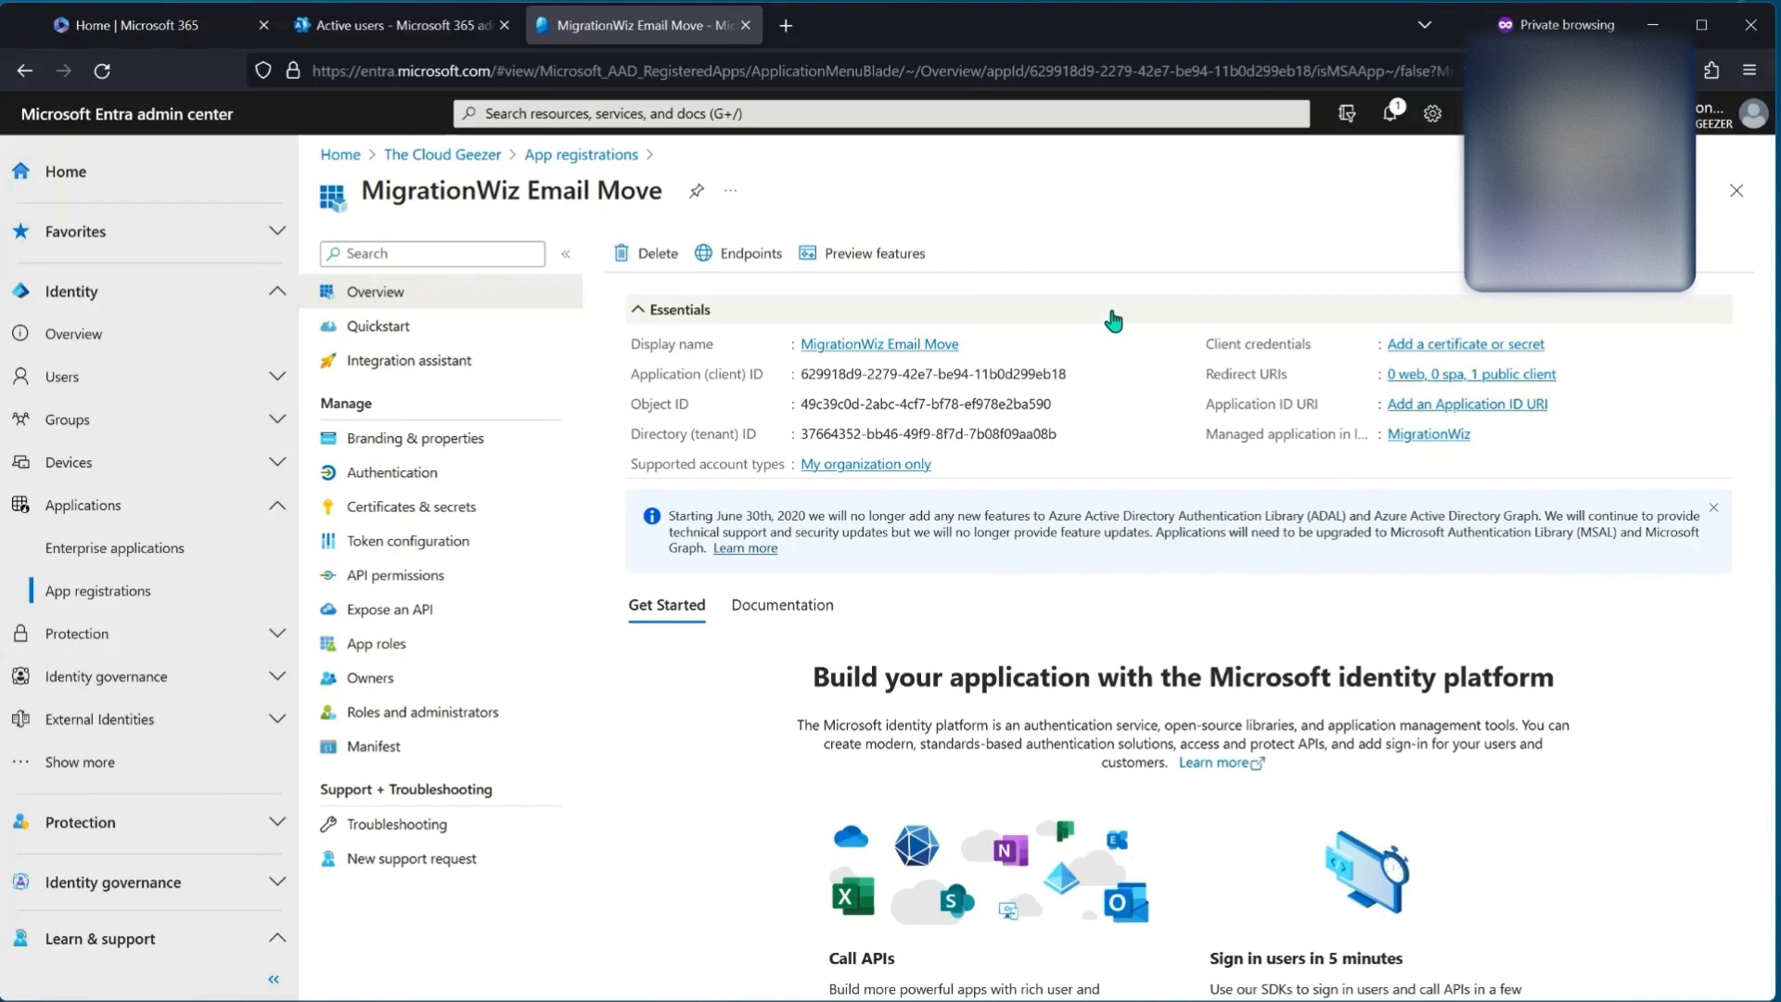
Step: Copy the Application (client) ID into a new Notepad note under an Application Client label
{"action": "left_click", "coordinate": [1078, 373]}
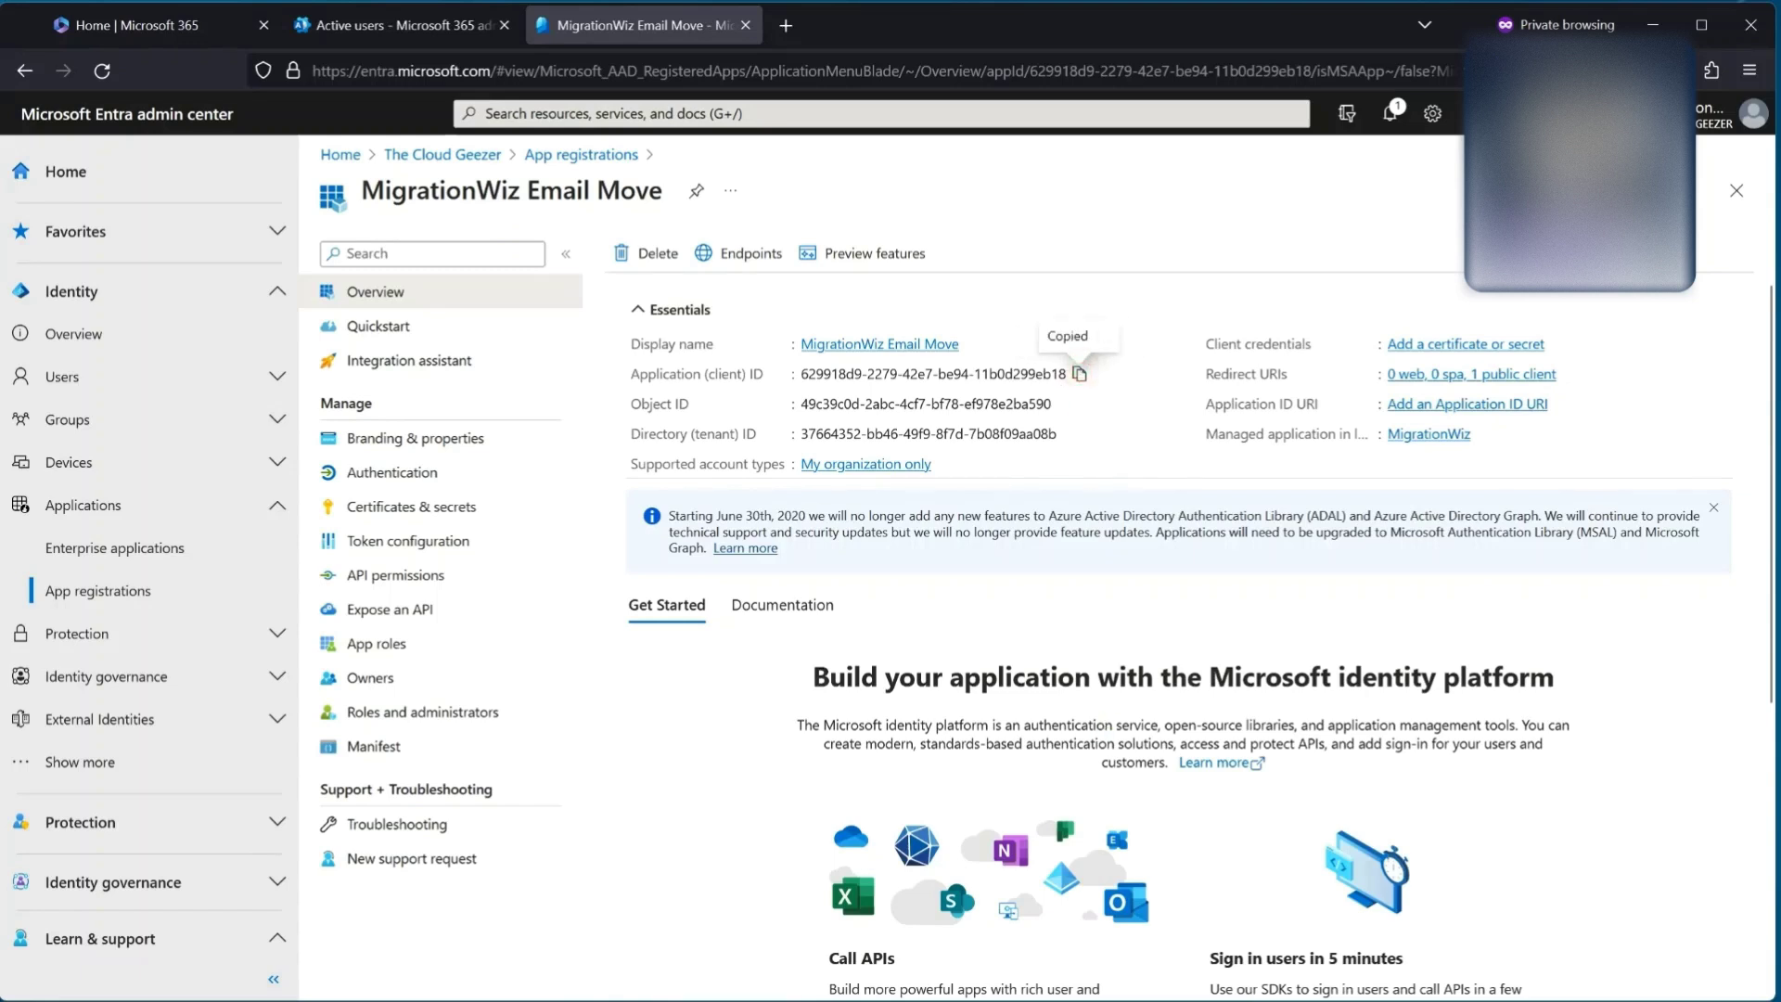
{"action": "left_click", "coordinate": [709, 623]}
{"action": "type", "text": "Application CLie"}
{"action": "key", "text": "BackSpace"}
{"action": "type", "text": "lie"}
{"action": "key", "text": "ctrl+v"}
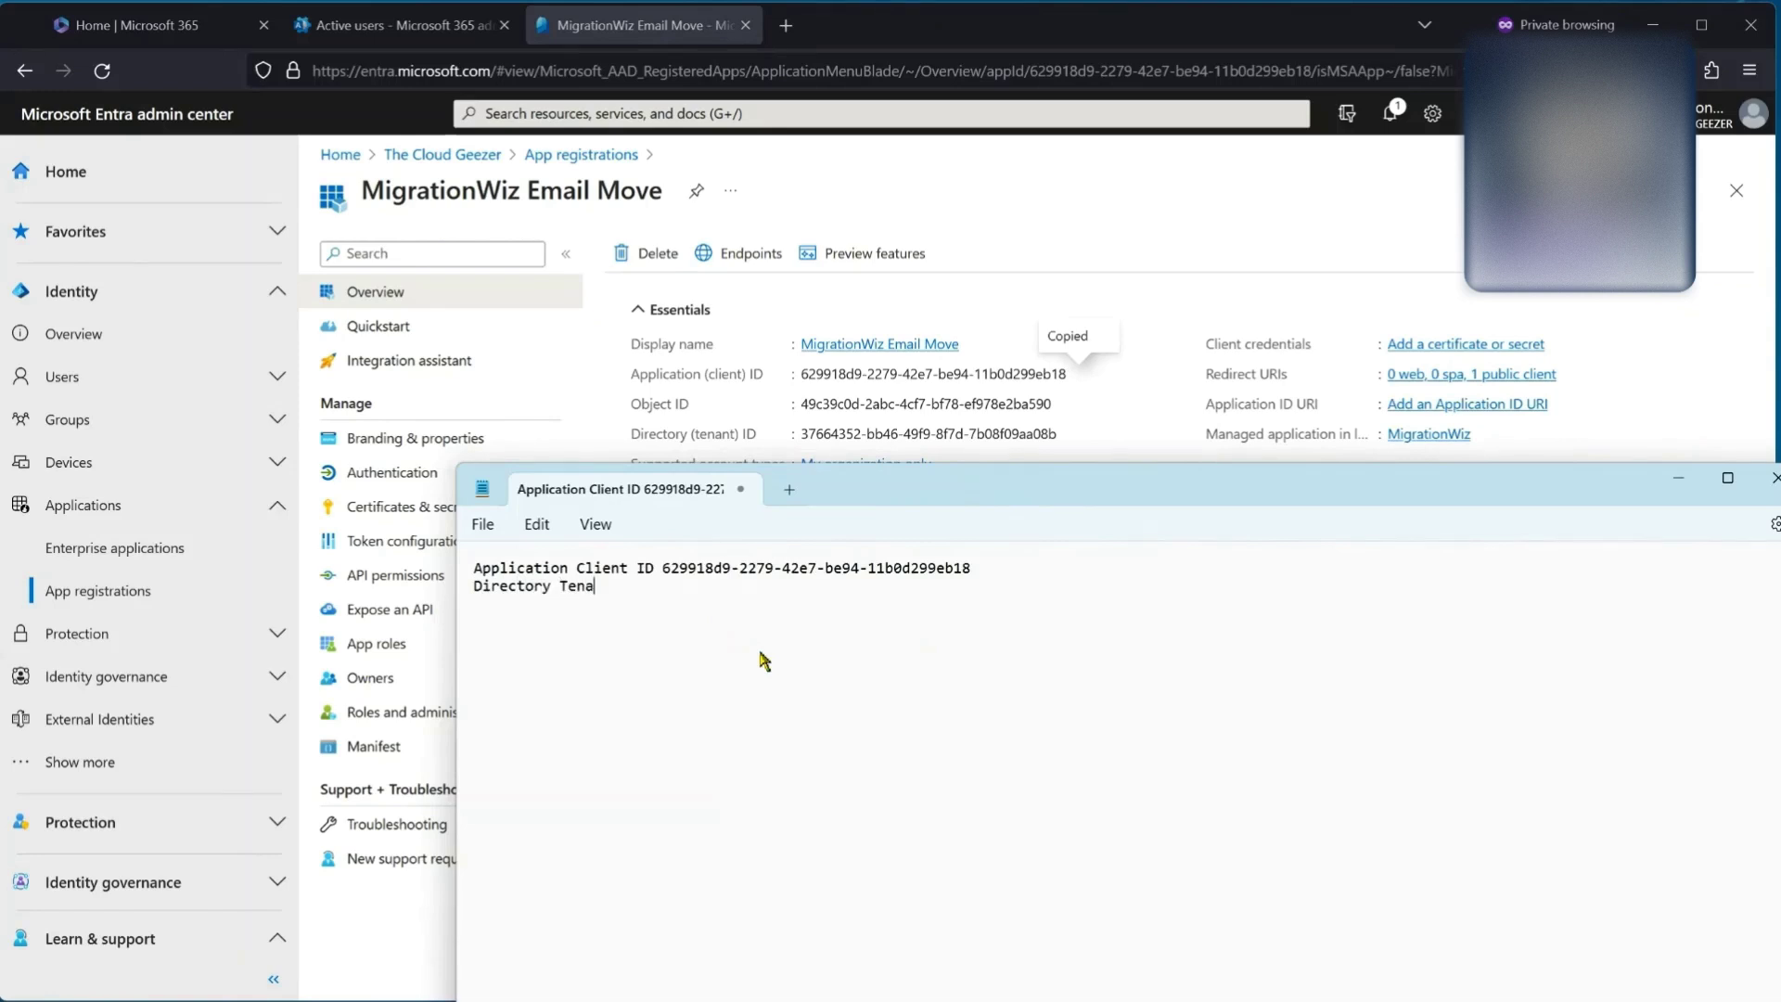
Step: Copy the Directory (tenant) ID into the same note and move the note aside
{"action": "left_click", "coordinate": [1069, 434]}
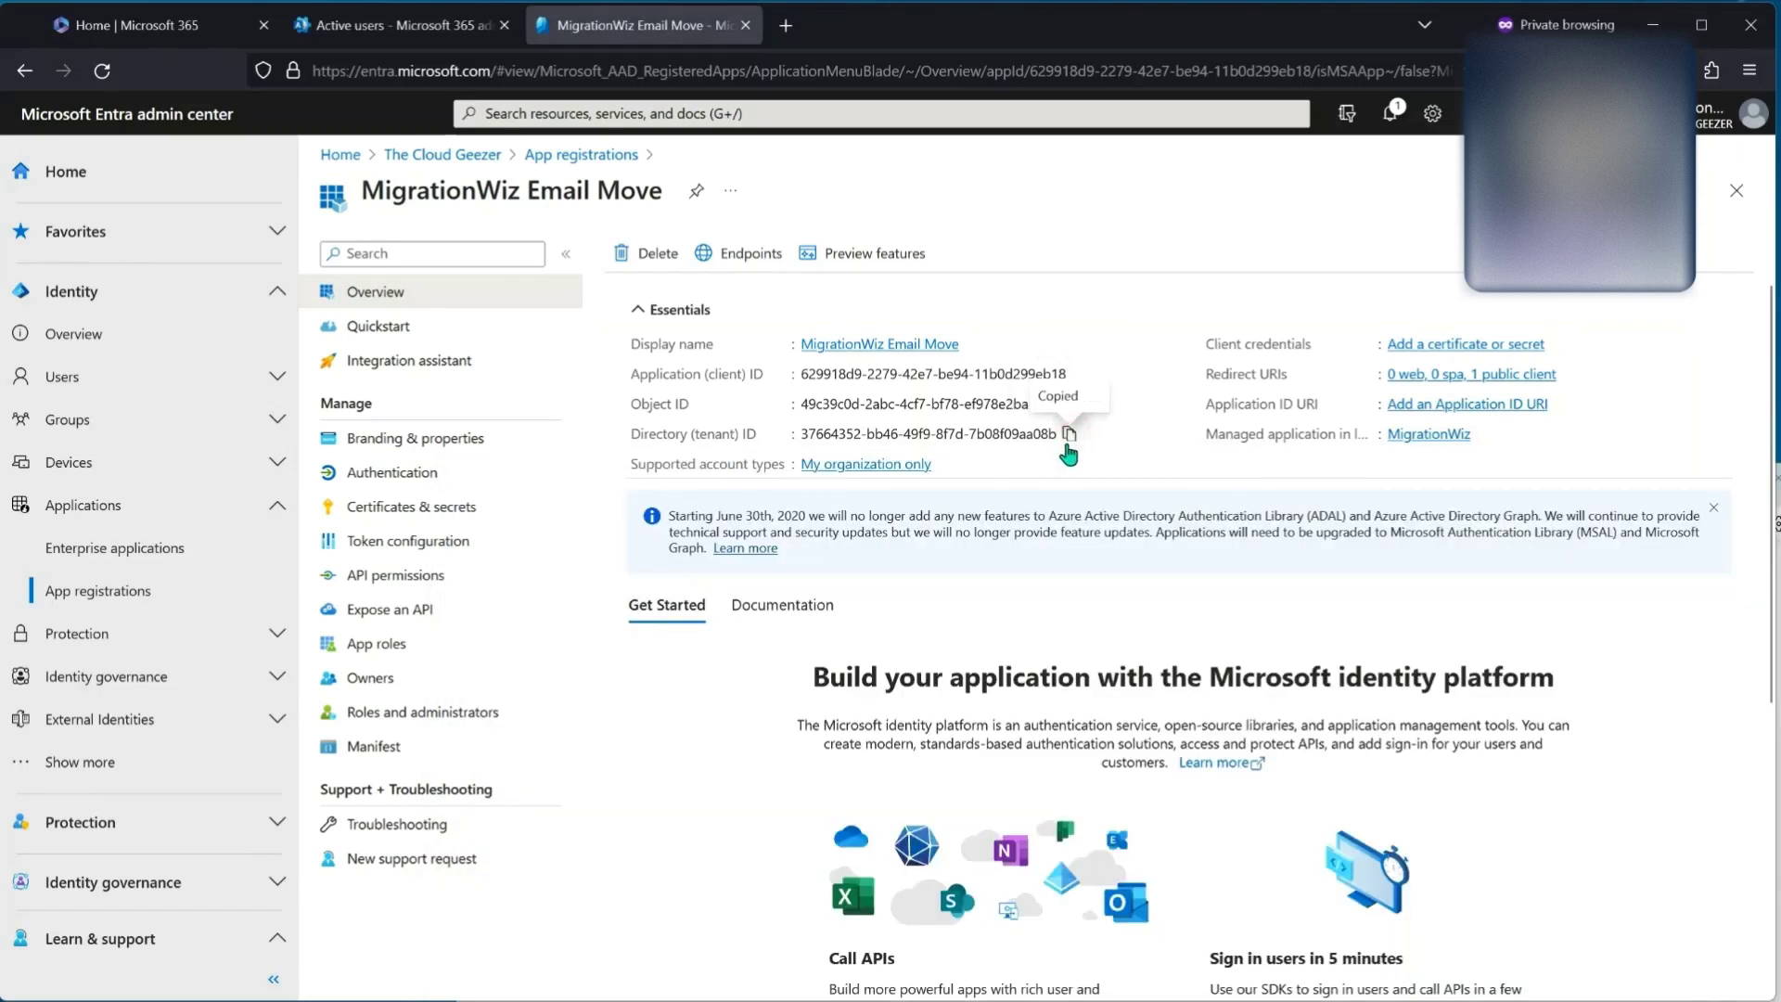
{"action": "key", "text": "alt+Tab"}
{"action": "key", "text": "ctrl+v"}
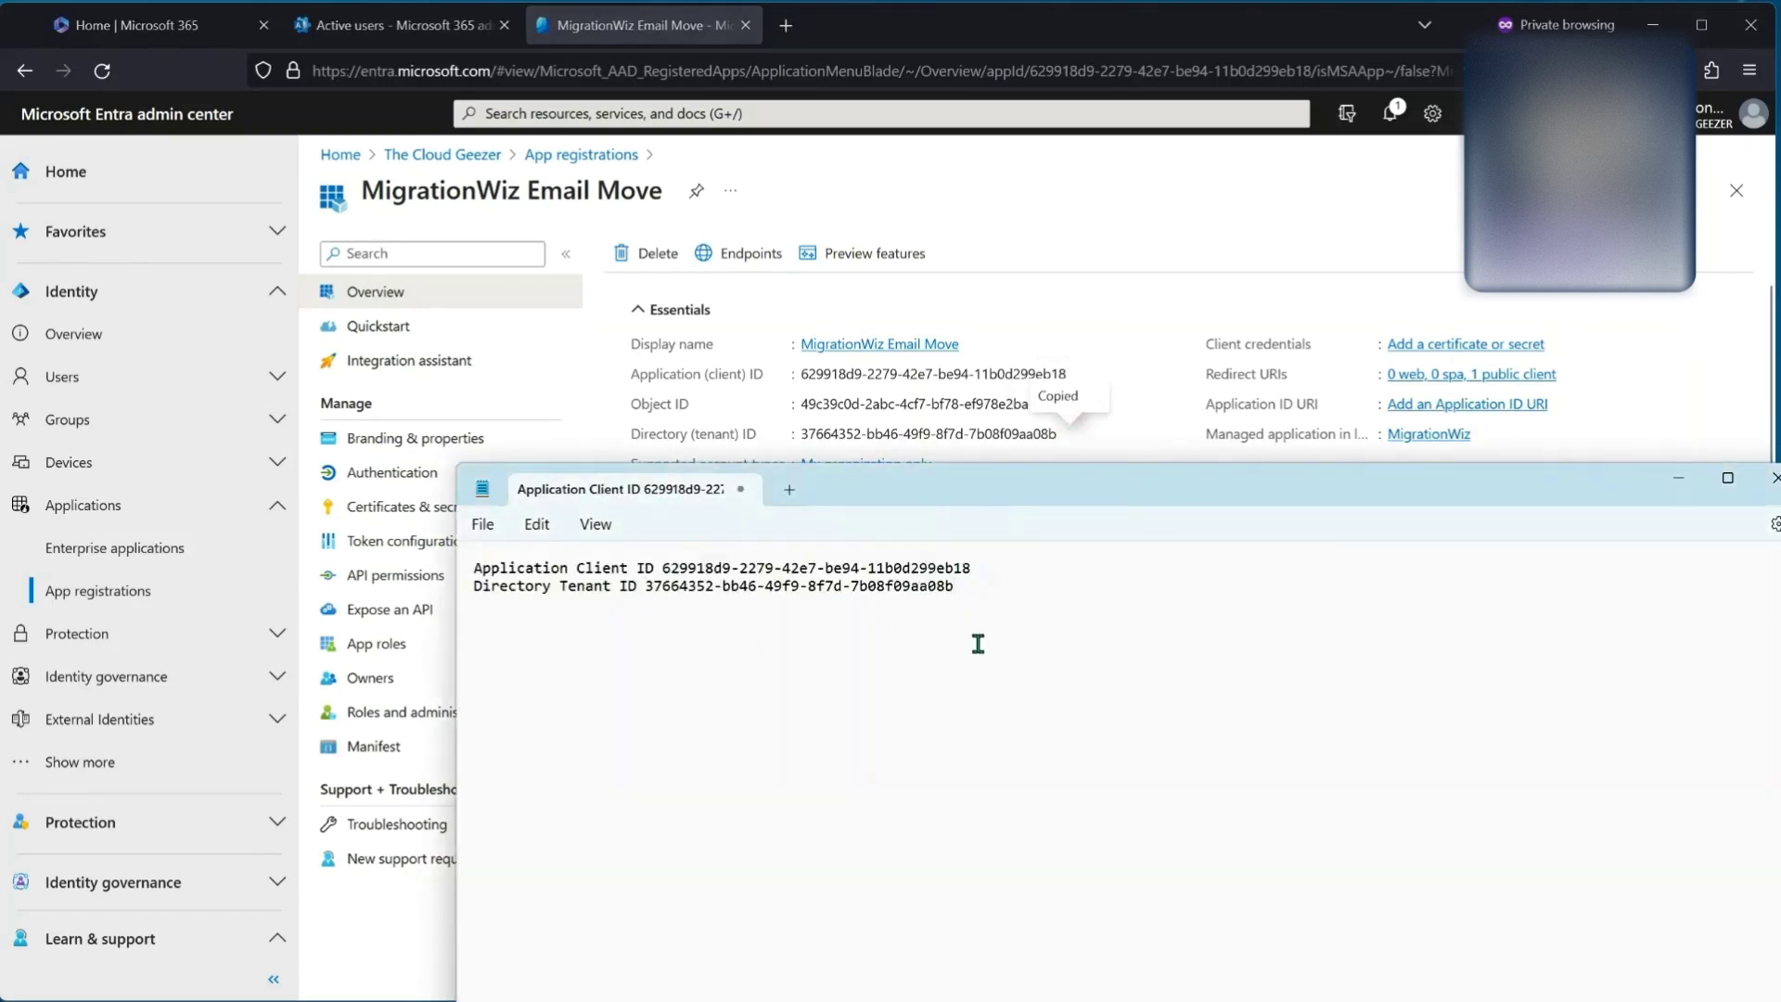
{"action": "left_click", "coordinate": [1008, 477]}
{"action": "left_click_drag", "start_coordinate": [1008, 477], "coordinate": [984, 997]}
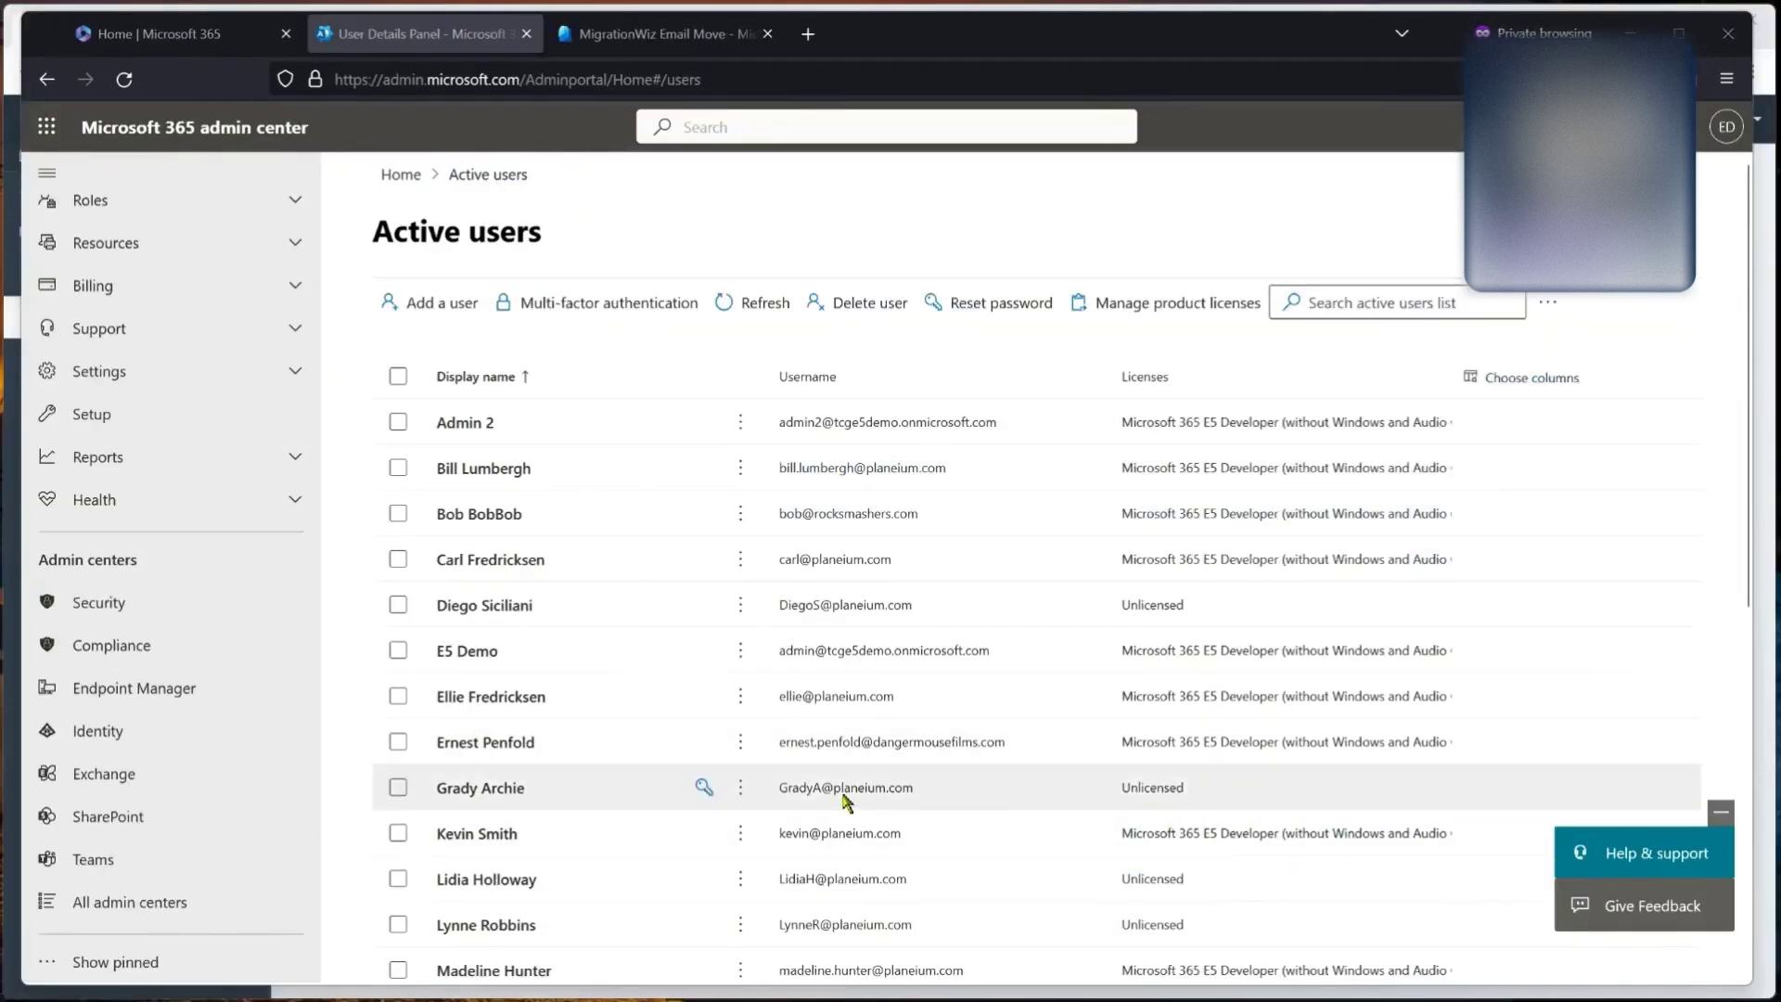
Step: Open the MigrationWiz group from Active teams & groups > Security and view its Members tab
{"action": "scroll", "coordinate": [668, 762], "scroll_direction": "down", "scroll_amount": 6}
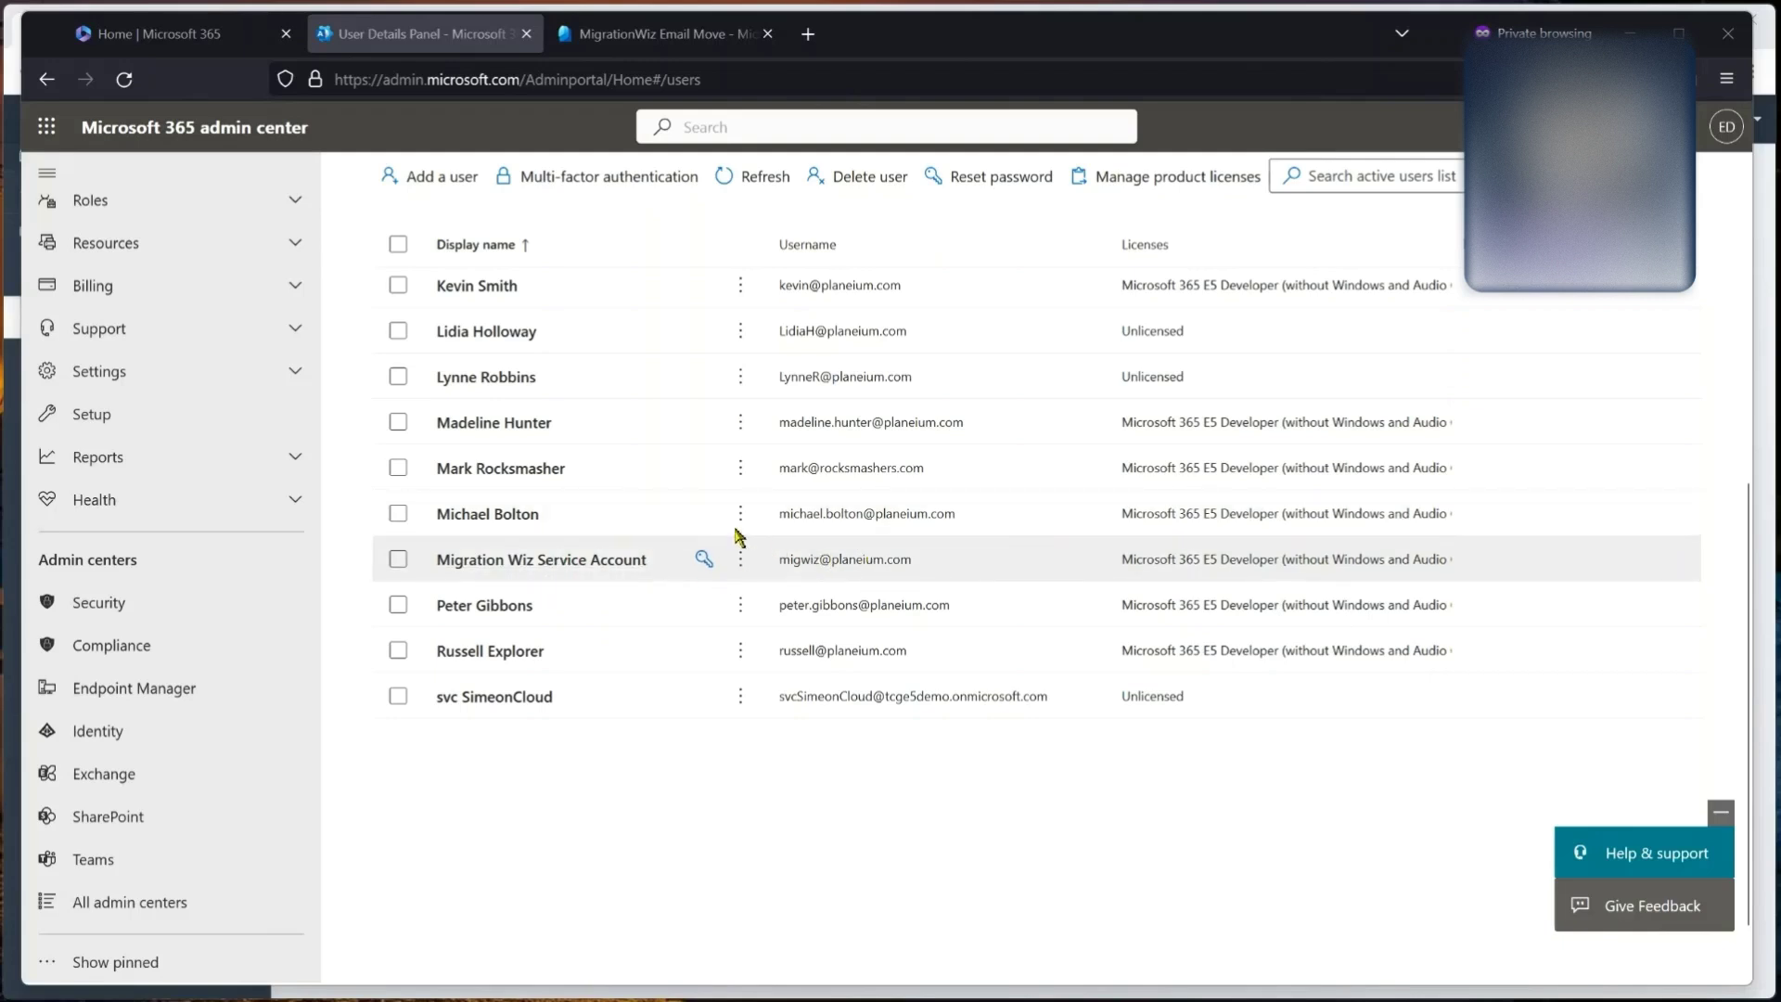
{"action": "scroll", "coordinate": [255, 354], "scroll_direction": "up", "scroll_amount": 3}
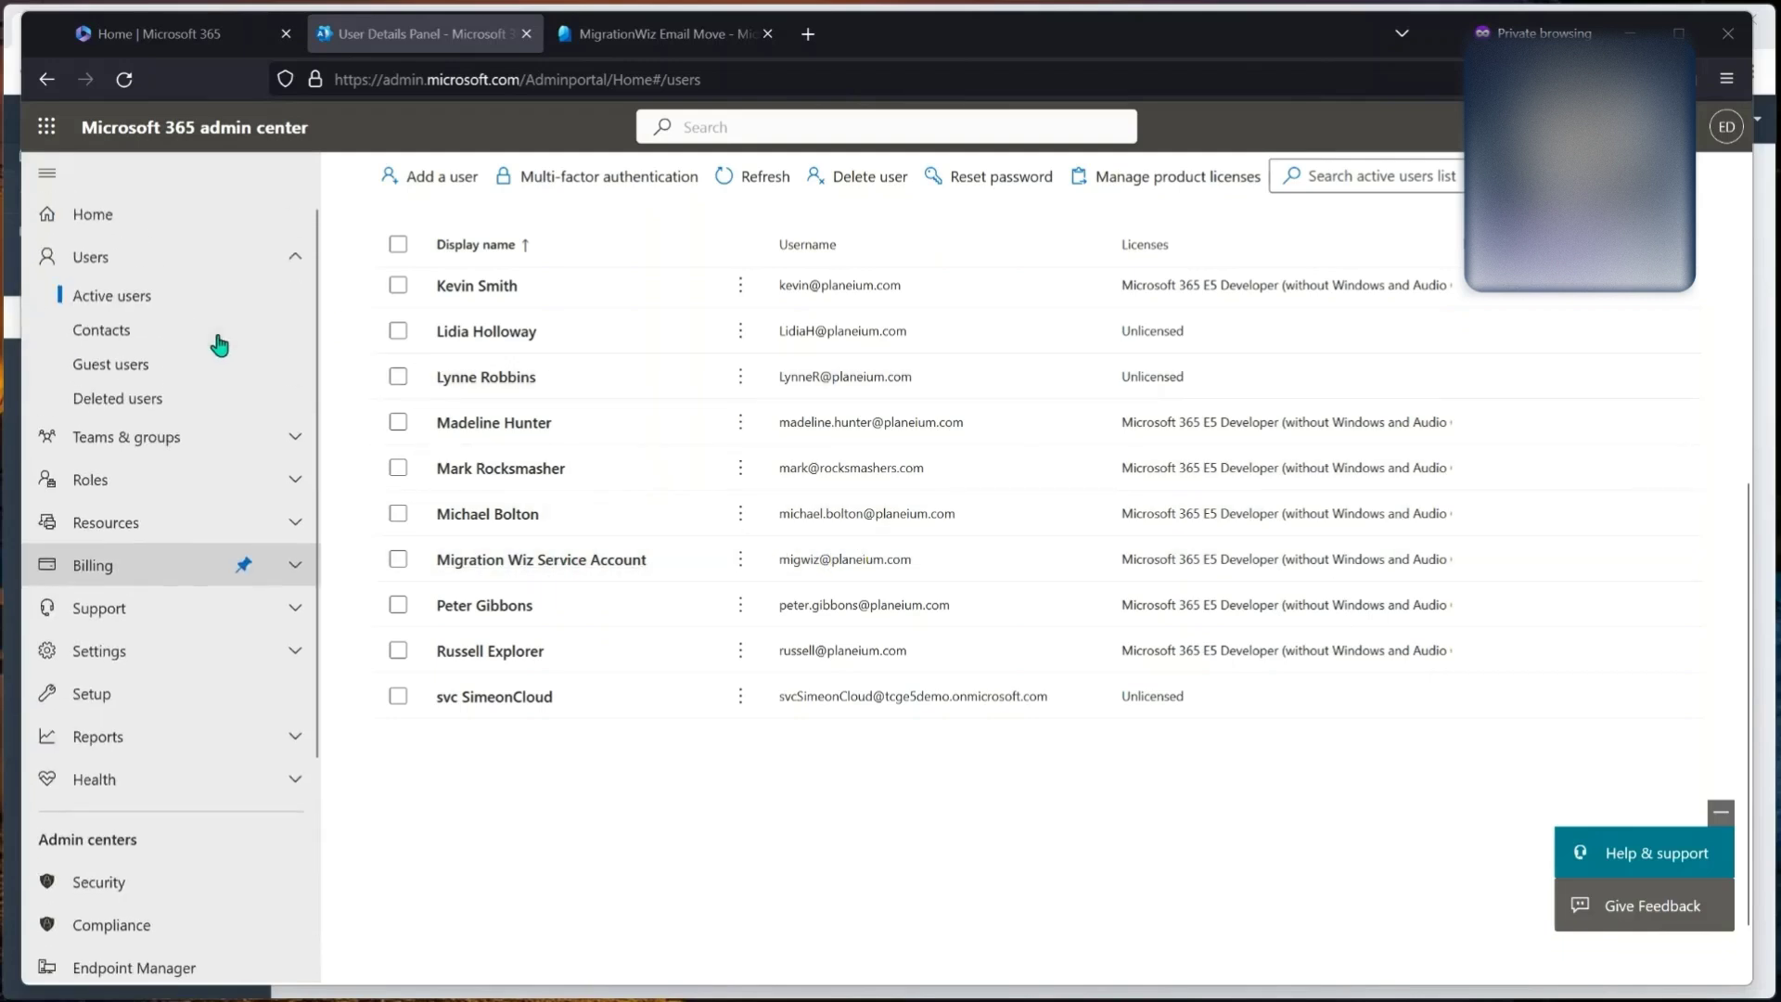
{"action": "left_click", "coordinate": [175, 439]}
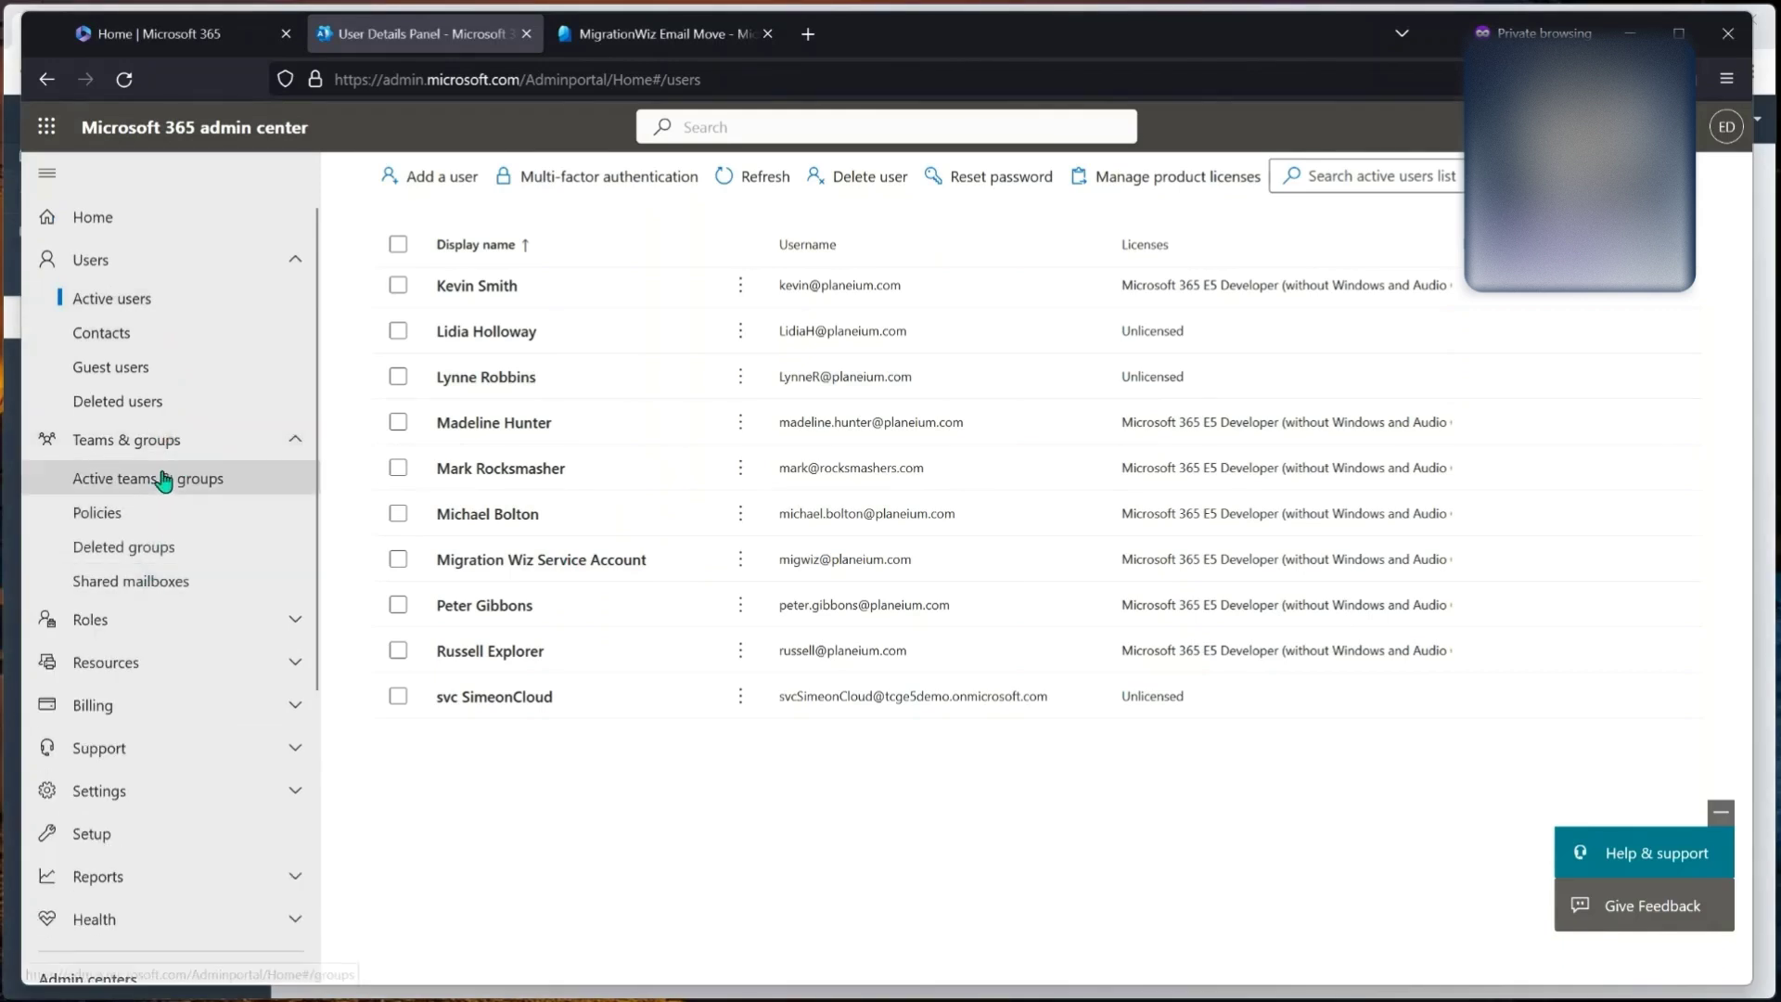
{"action": "left_click", "coordinate": [159, 477]}
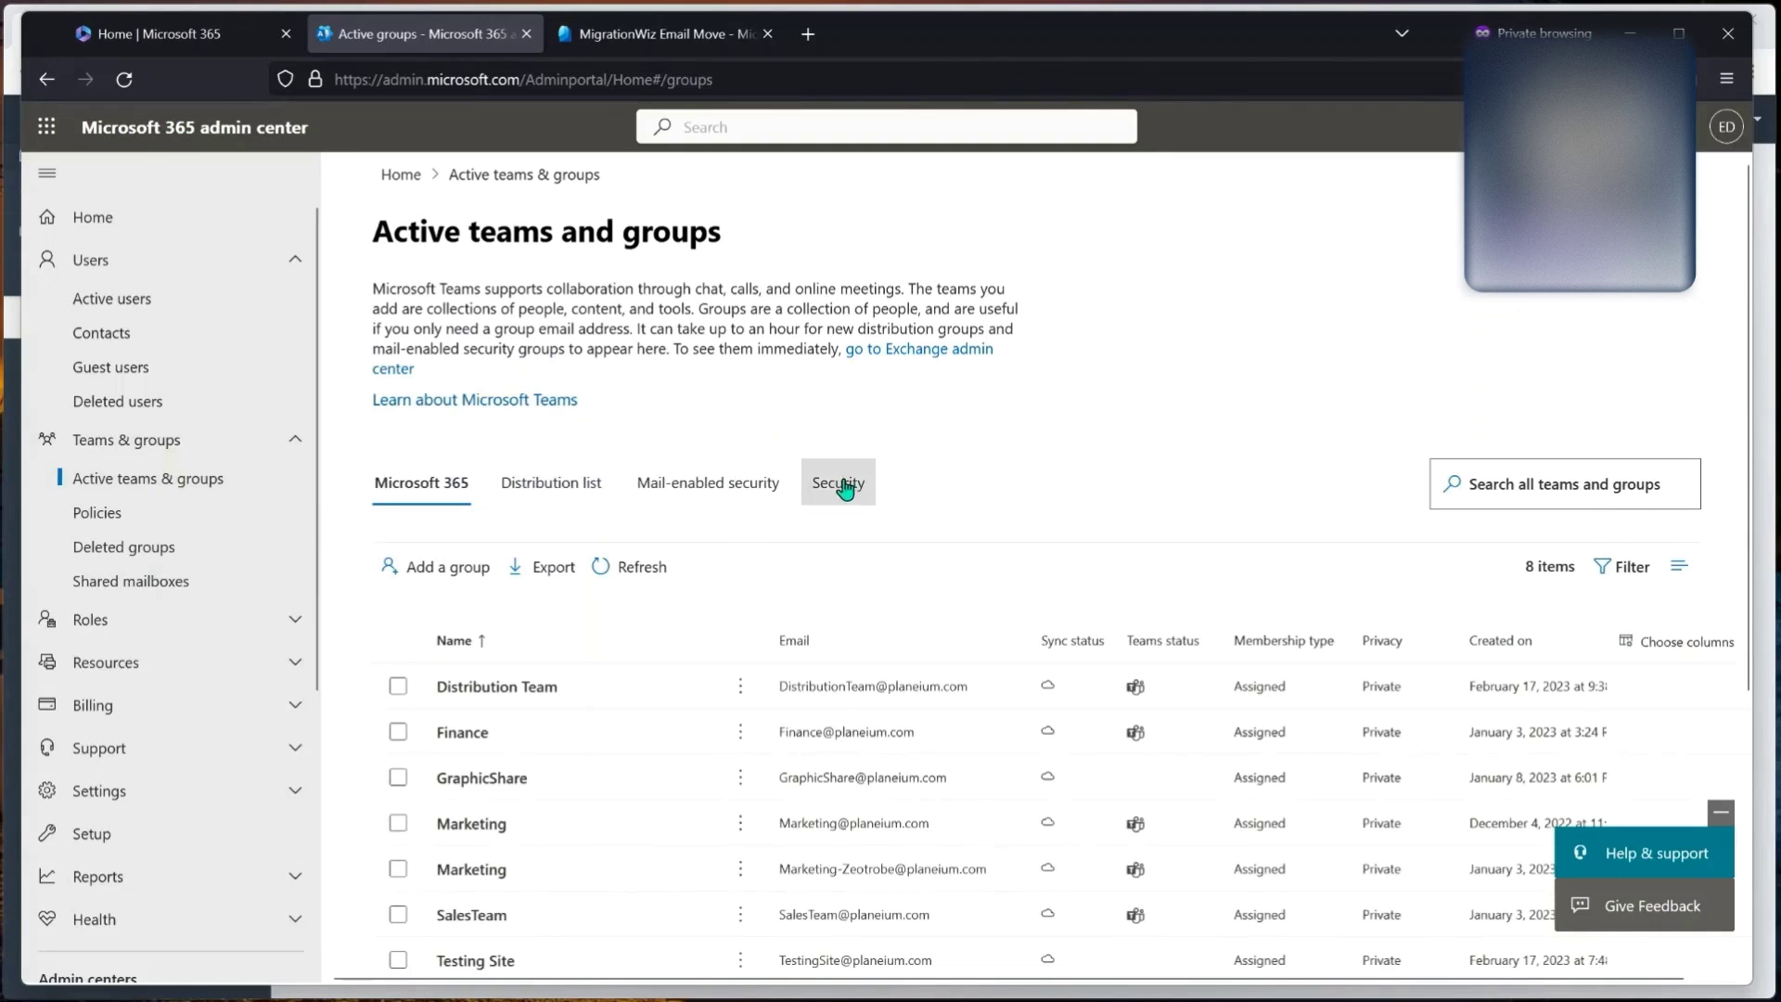
{"action": "left_click", "coordinate": [842, 484]}
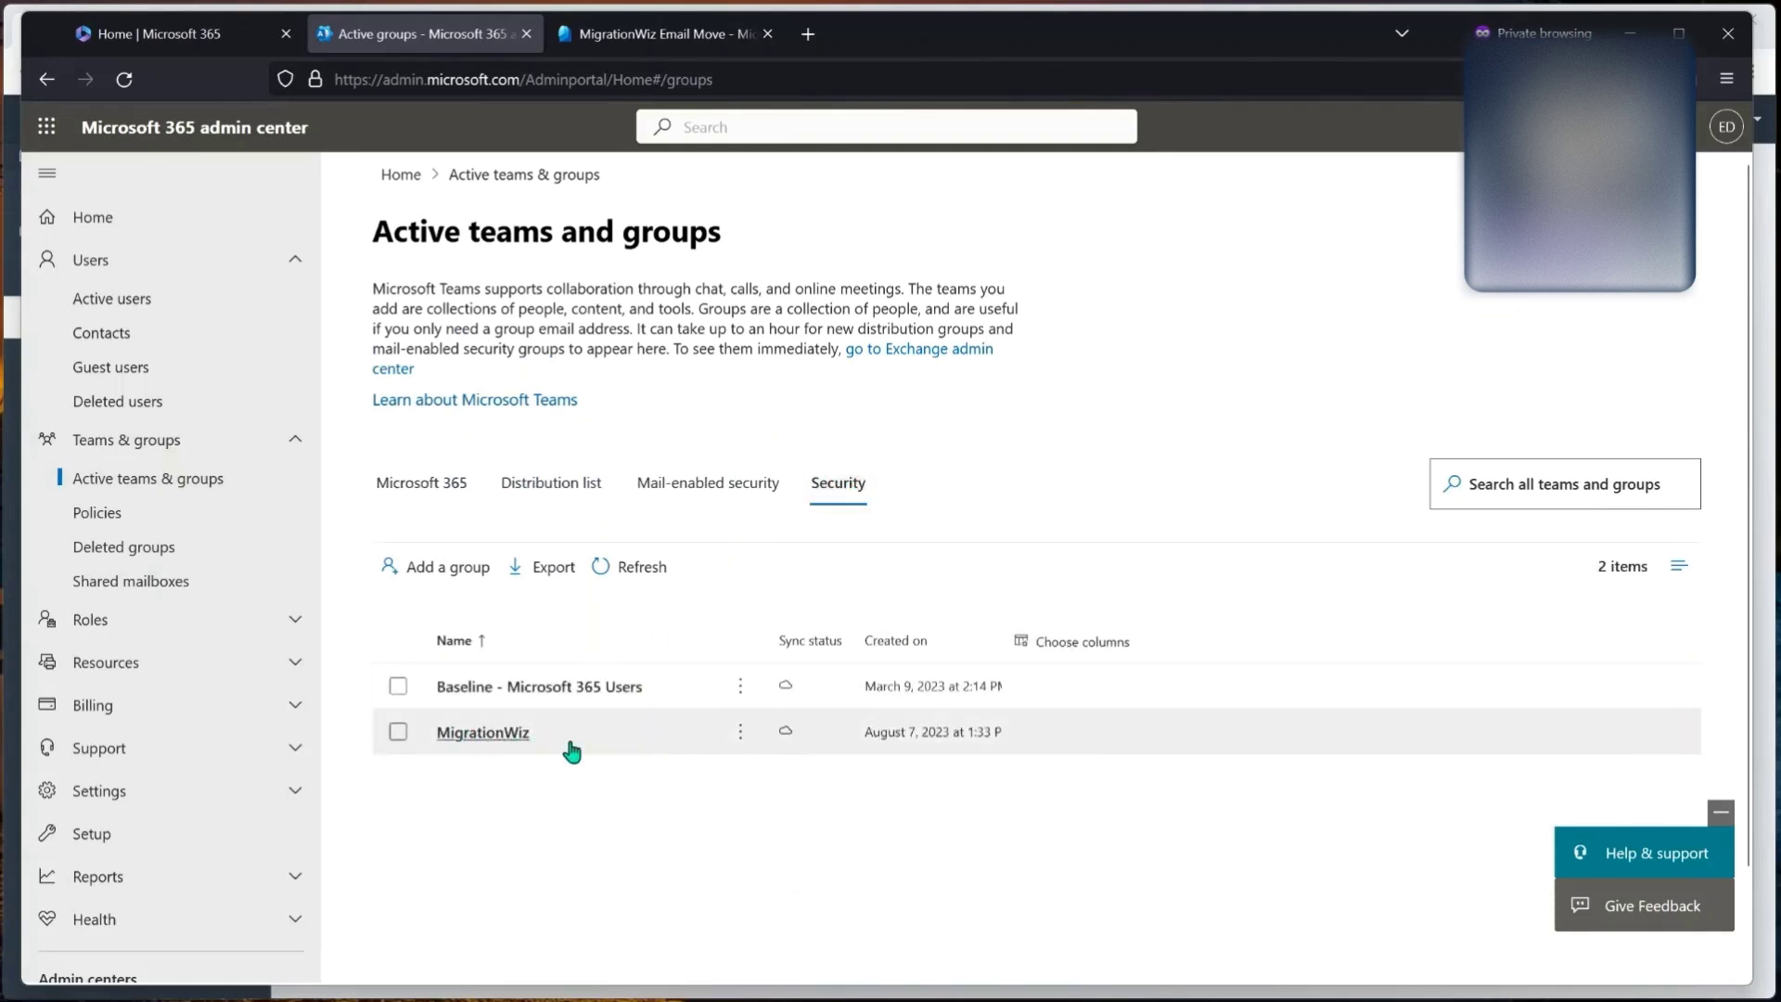
{"action": "left_click", "coordinate": [498, 737]}
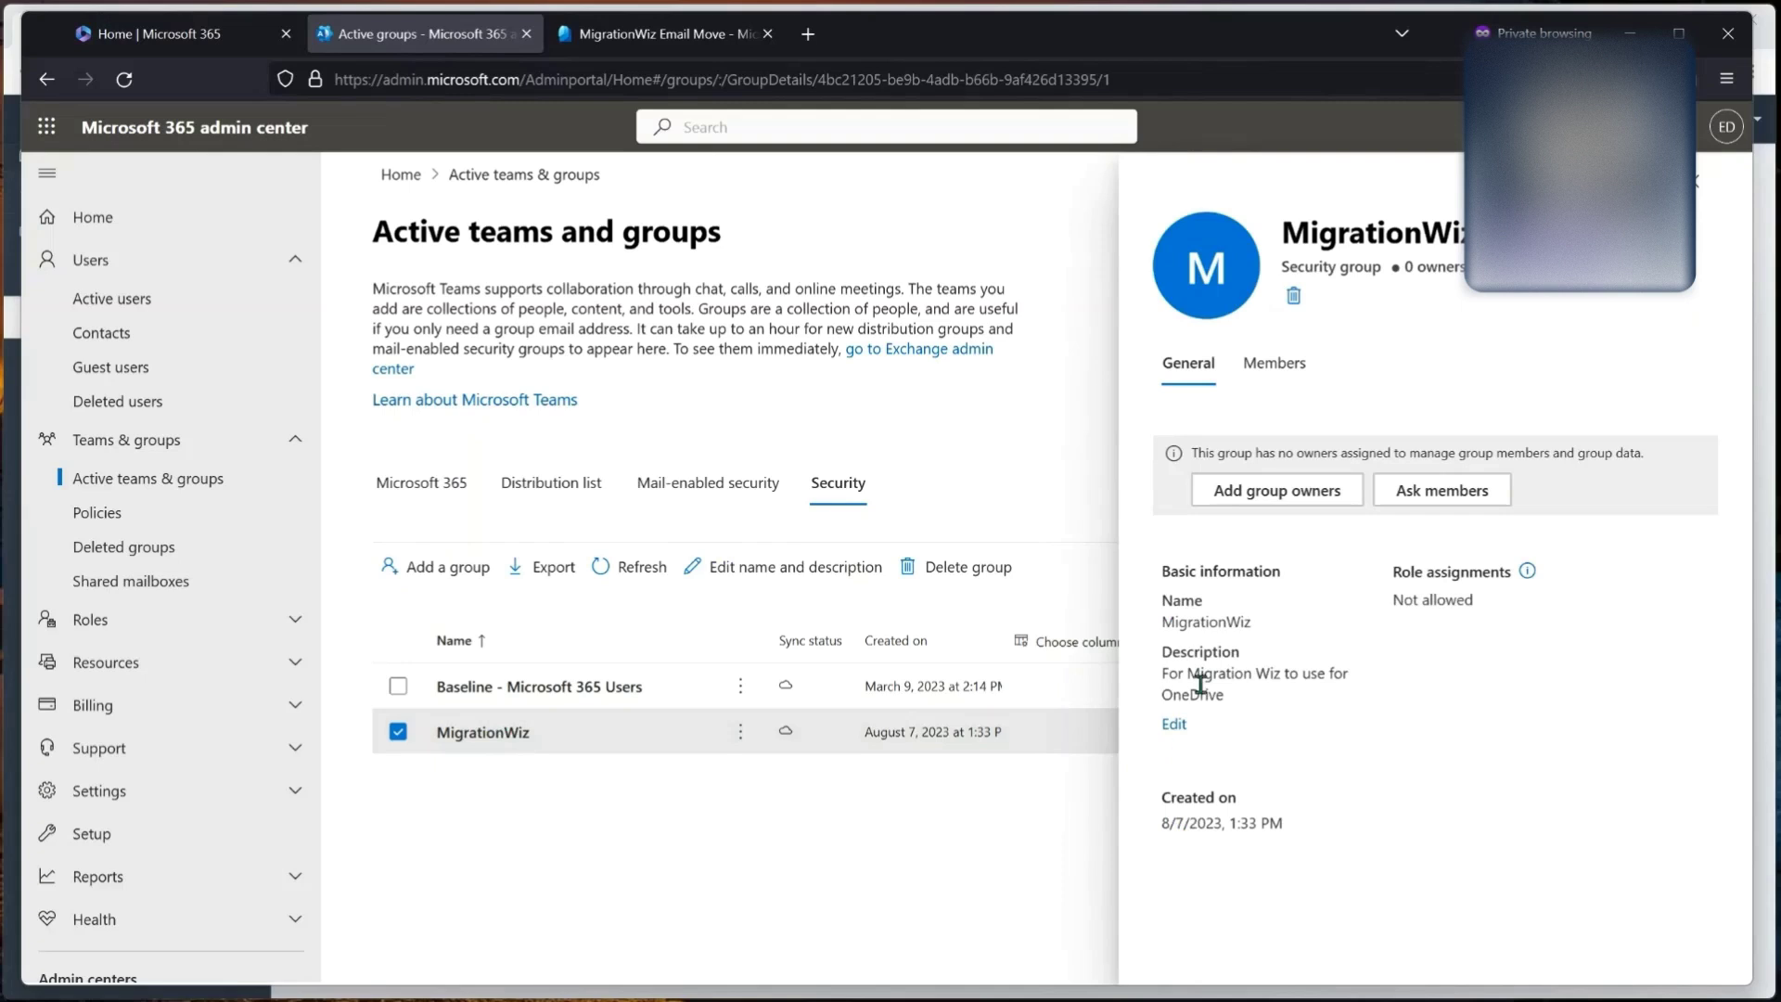
{"action": "left_click", "coordinate": [1270, 391]}
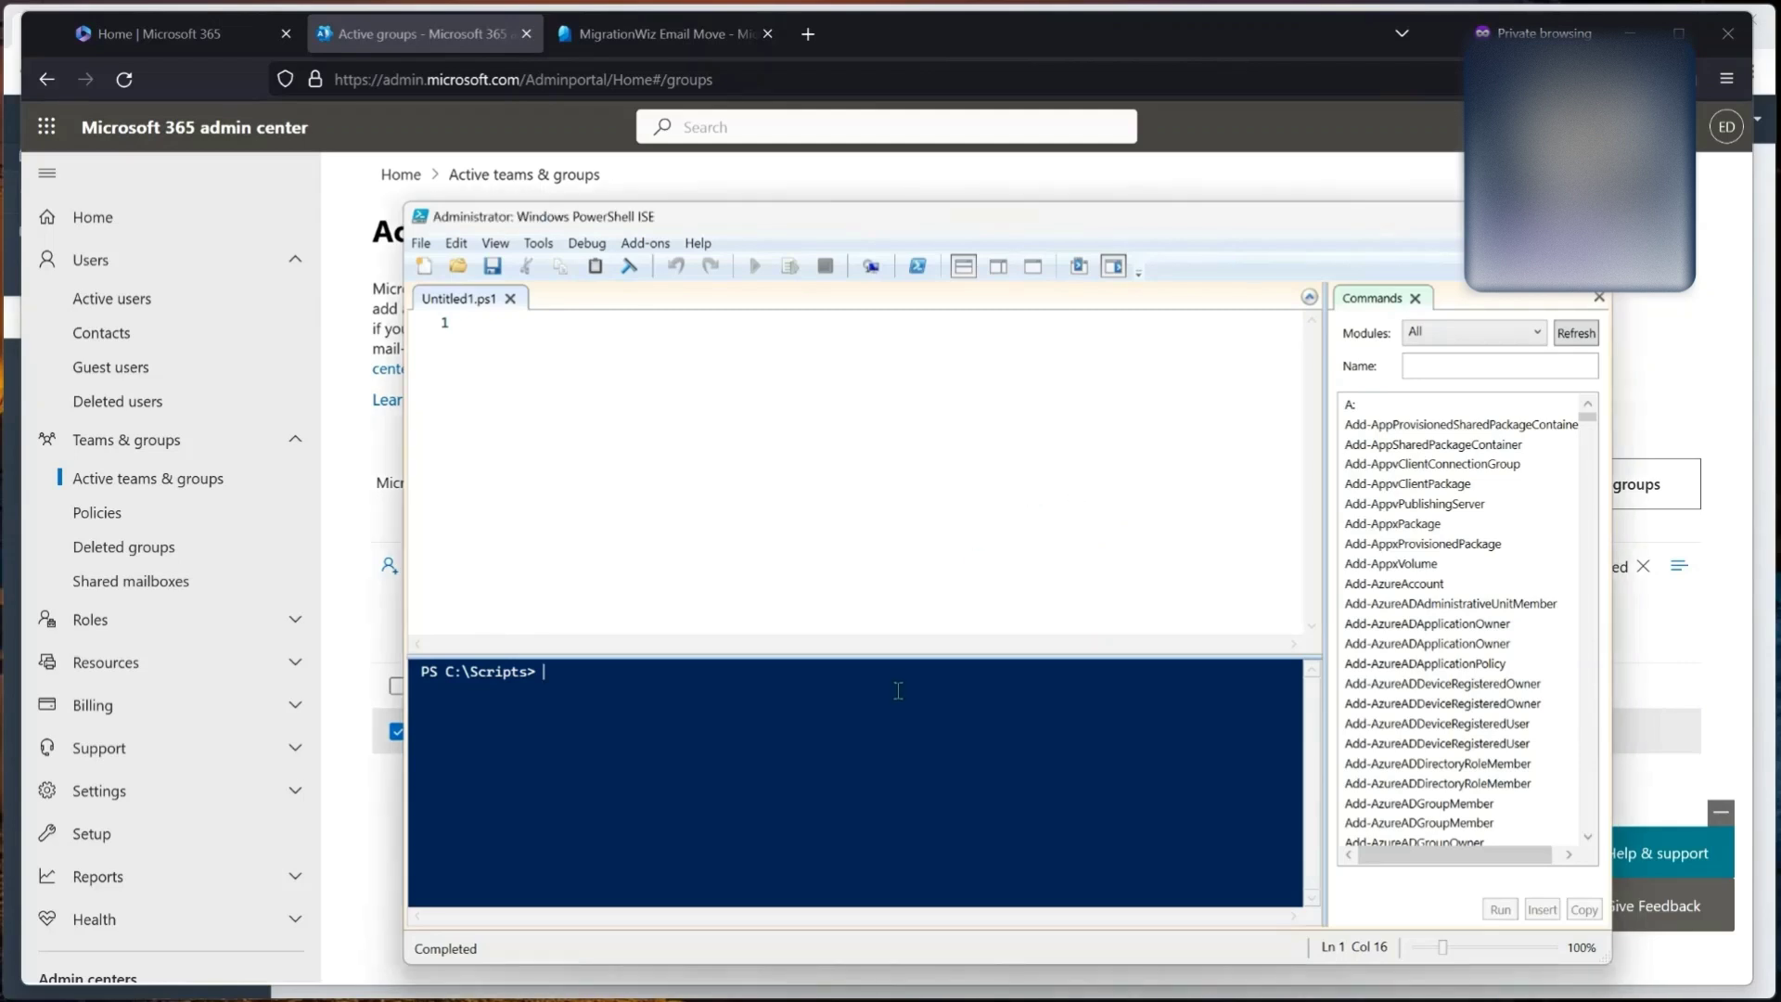
Step: Run Connect-ExchangeOnline and sign in with the tenant admin account and its password
{"action": "type", "text": "connect-exc"}
{"action": "key", "text": "Tab"}
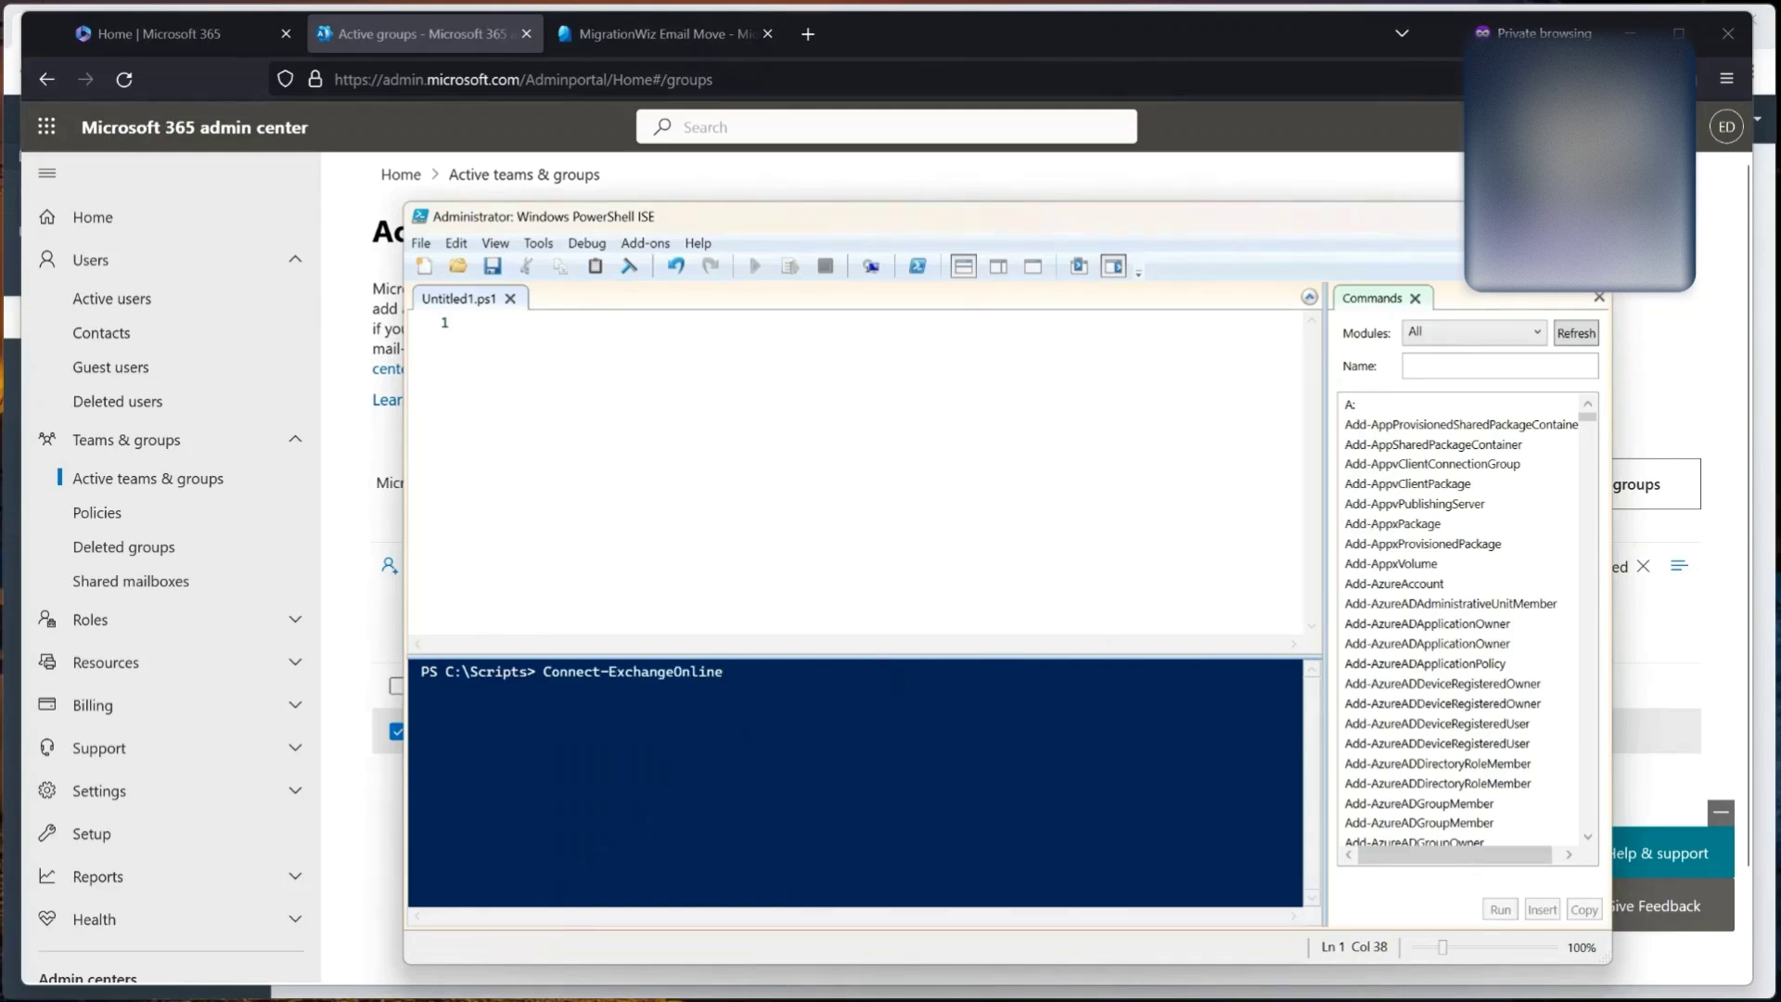
{"action": "key", "text": "Return"}
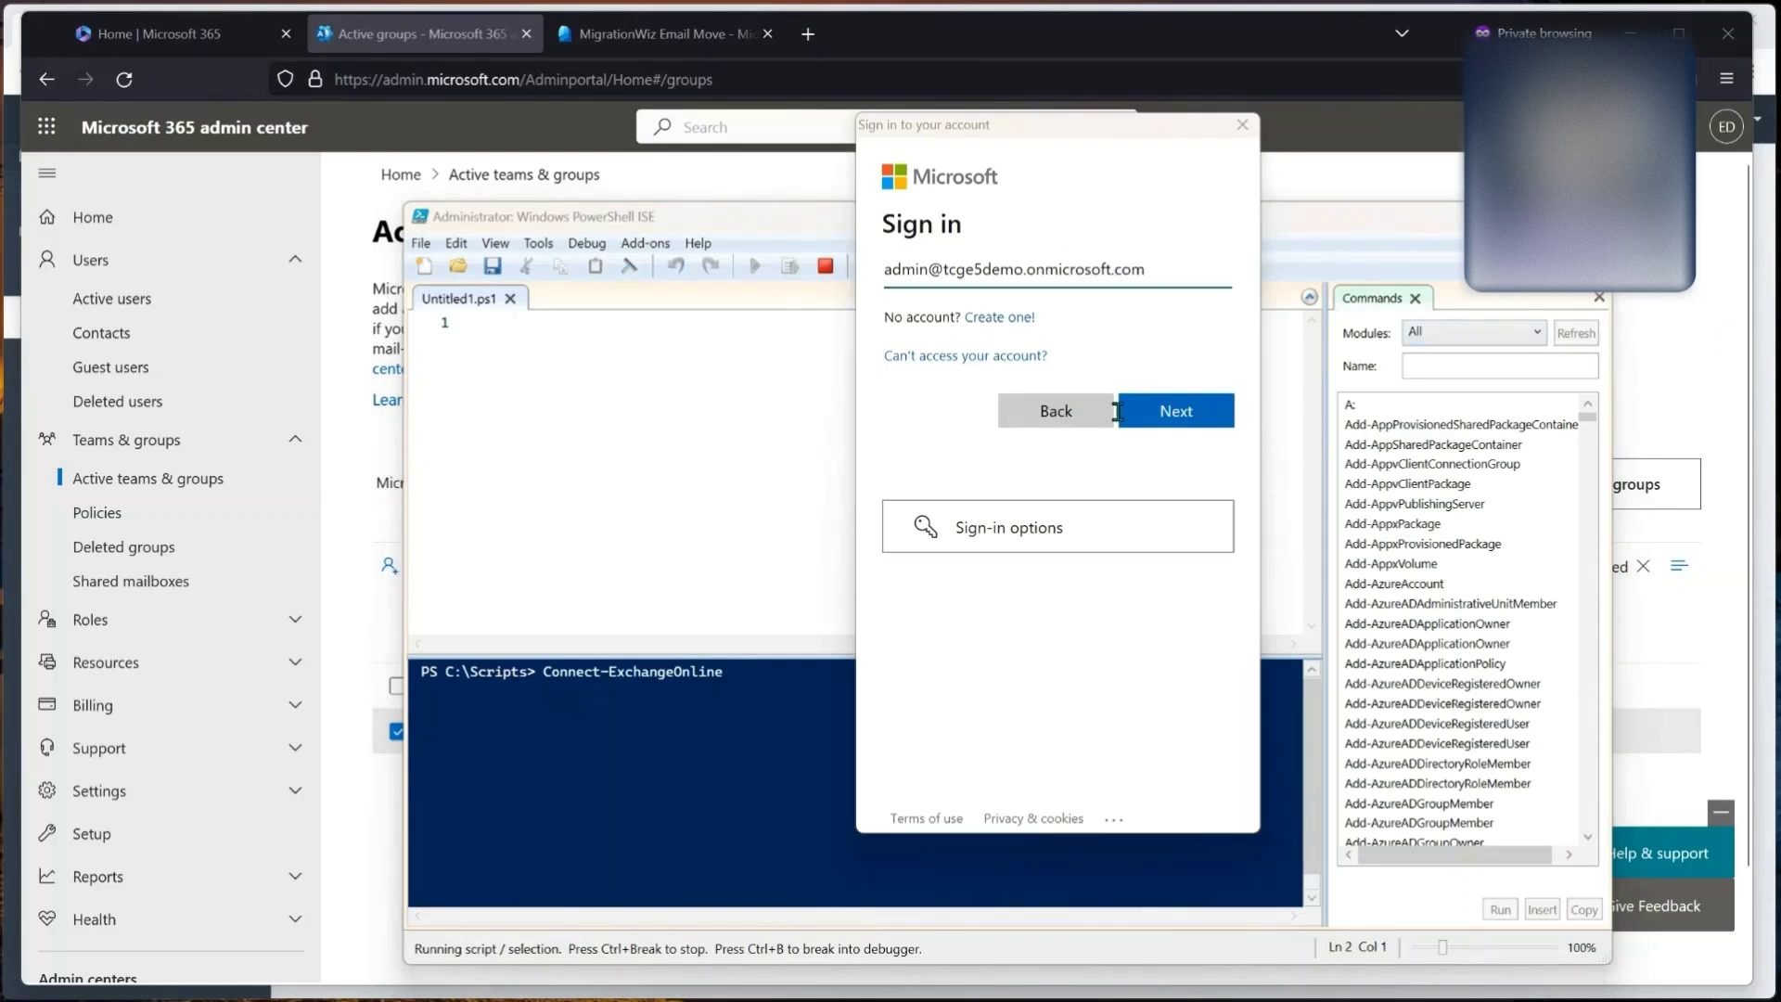
{"action": "left_click", "coordinate": [1178, 409]}
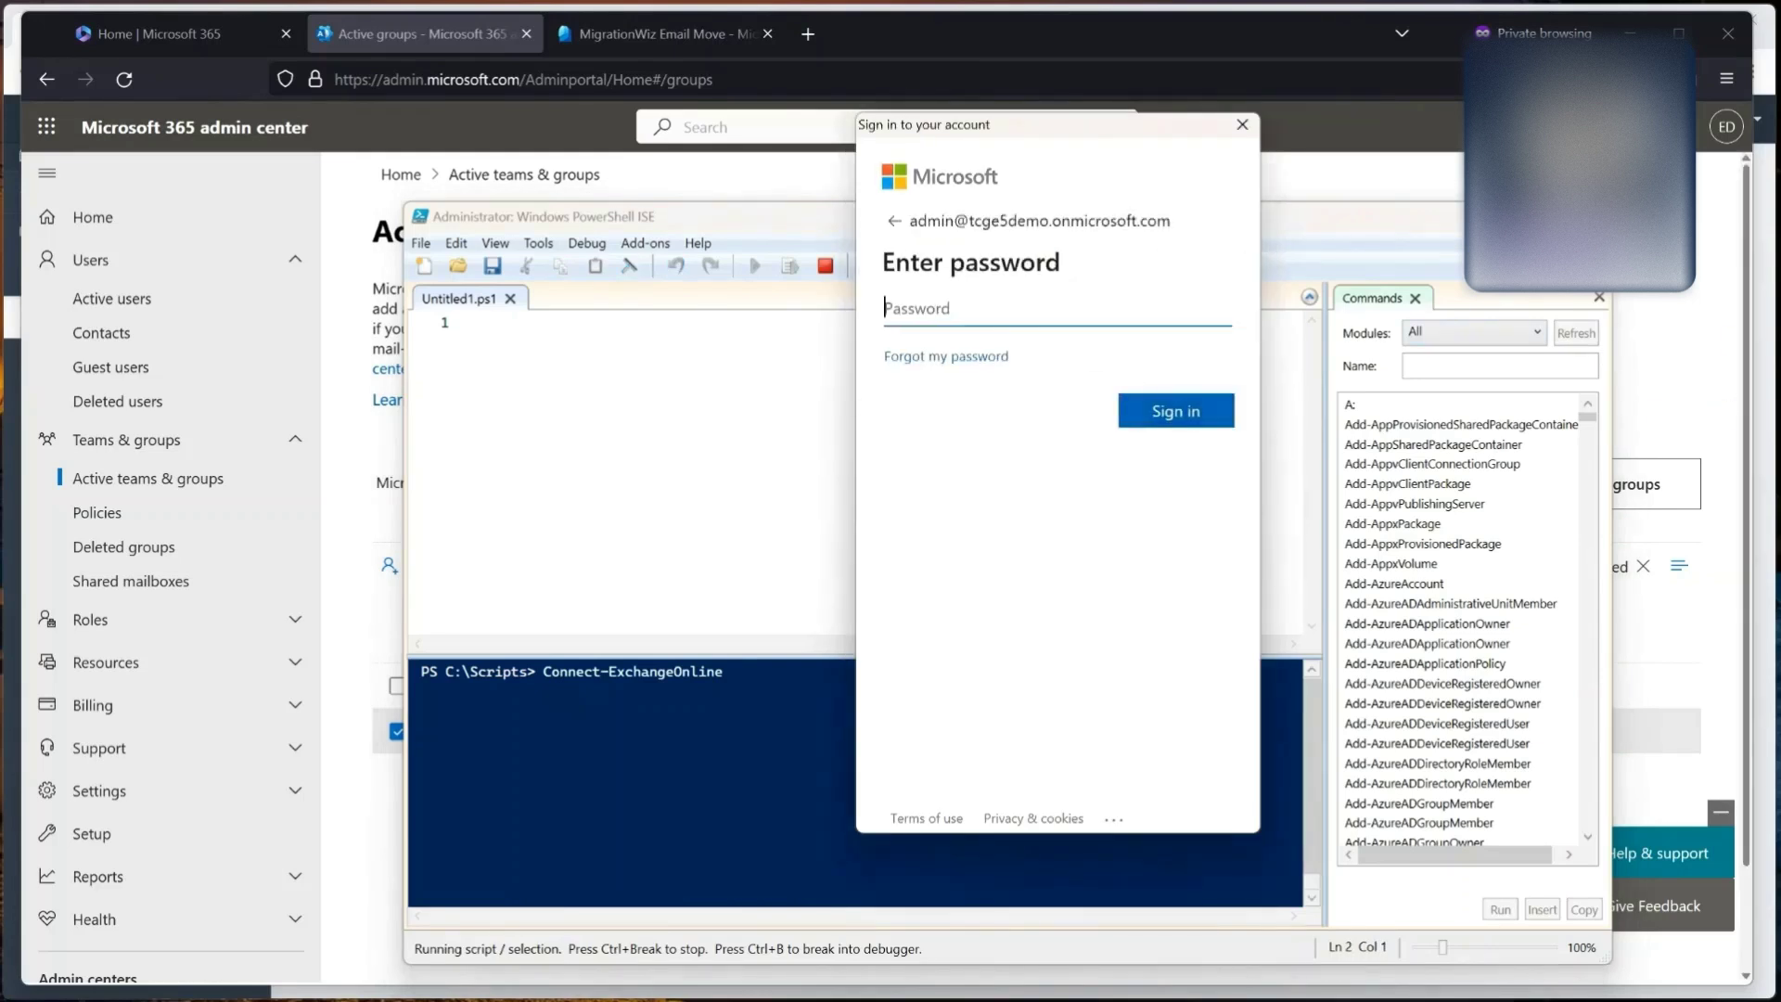
{"action": "key", "text": "ctrl+v"}
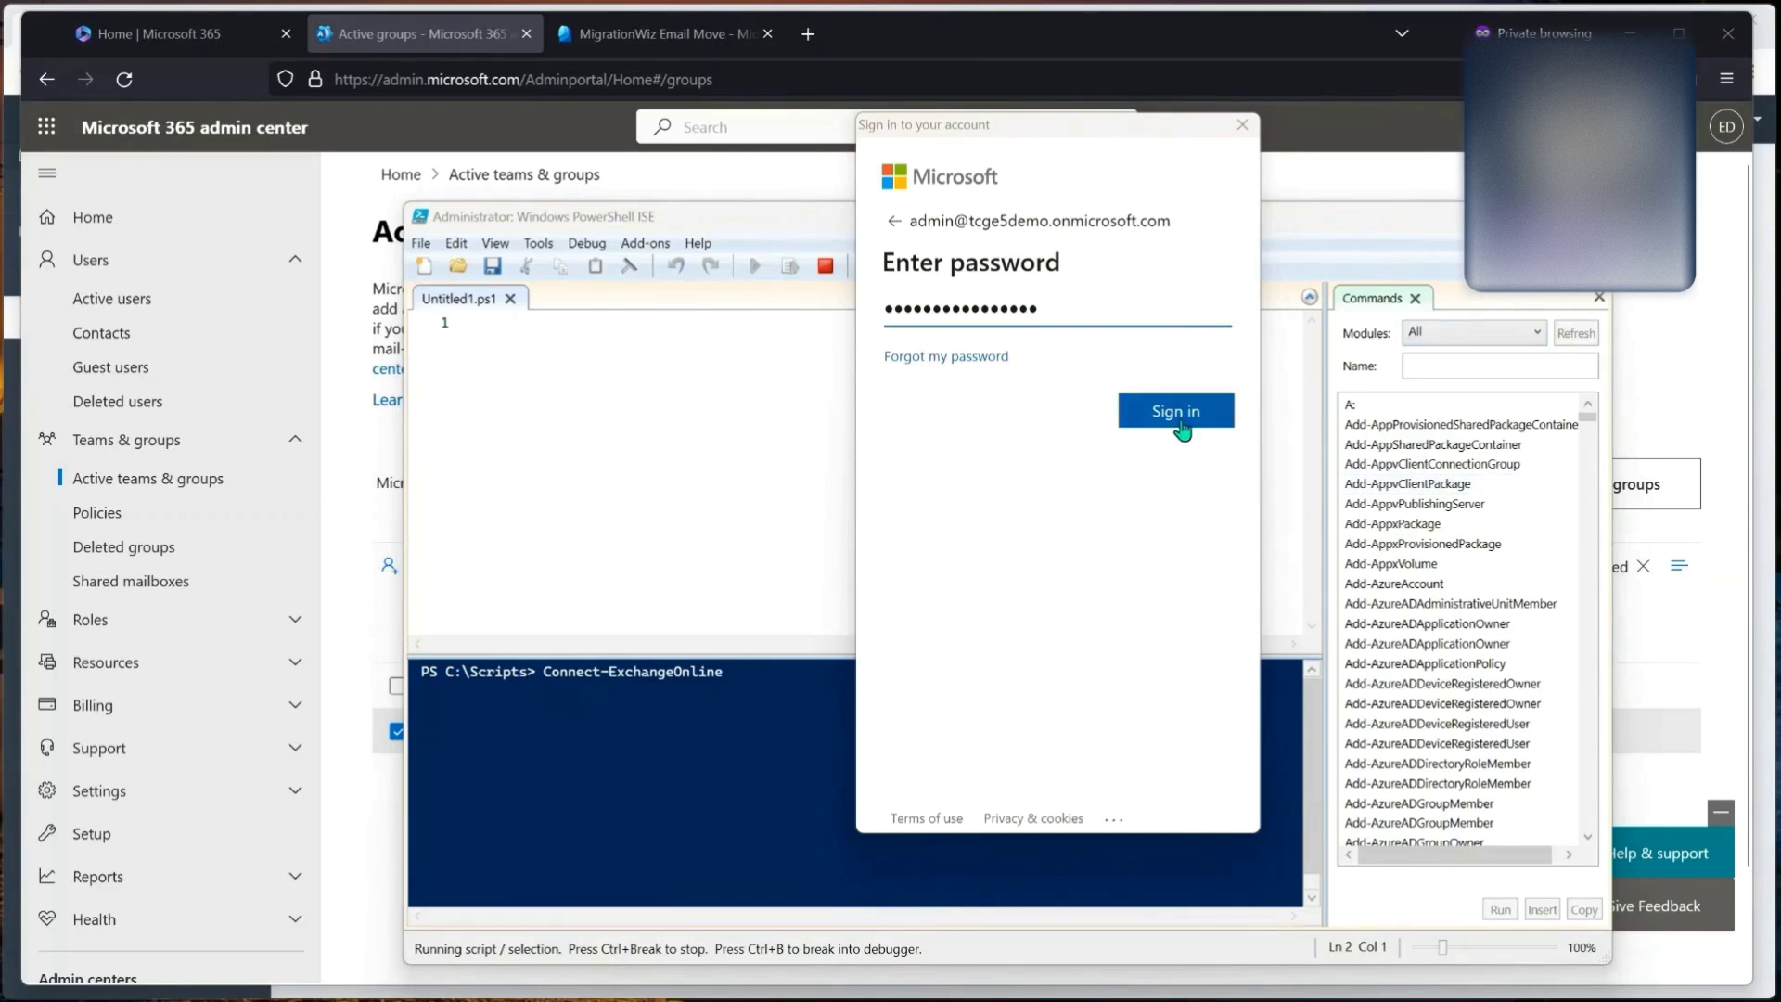
{"action": "left_click", "coordinate": [1178, 412]}
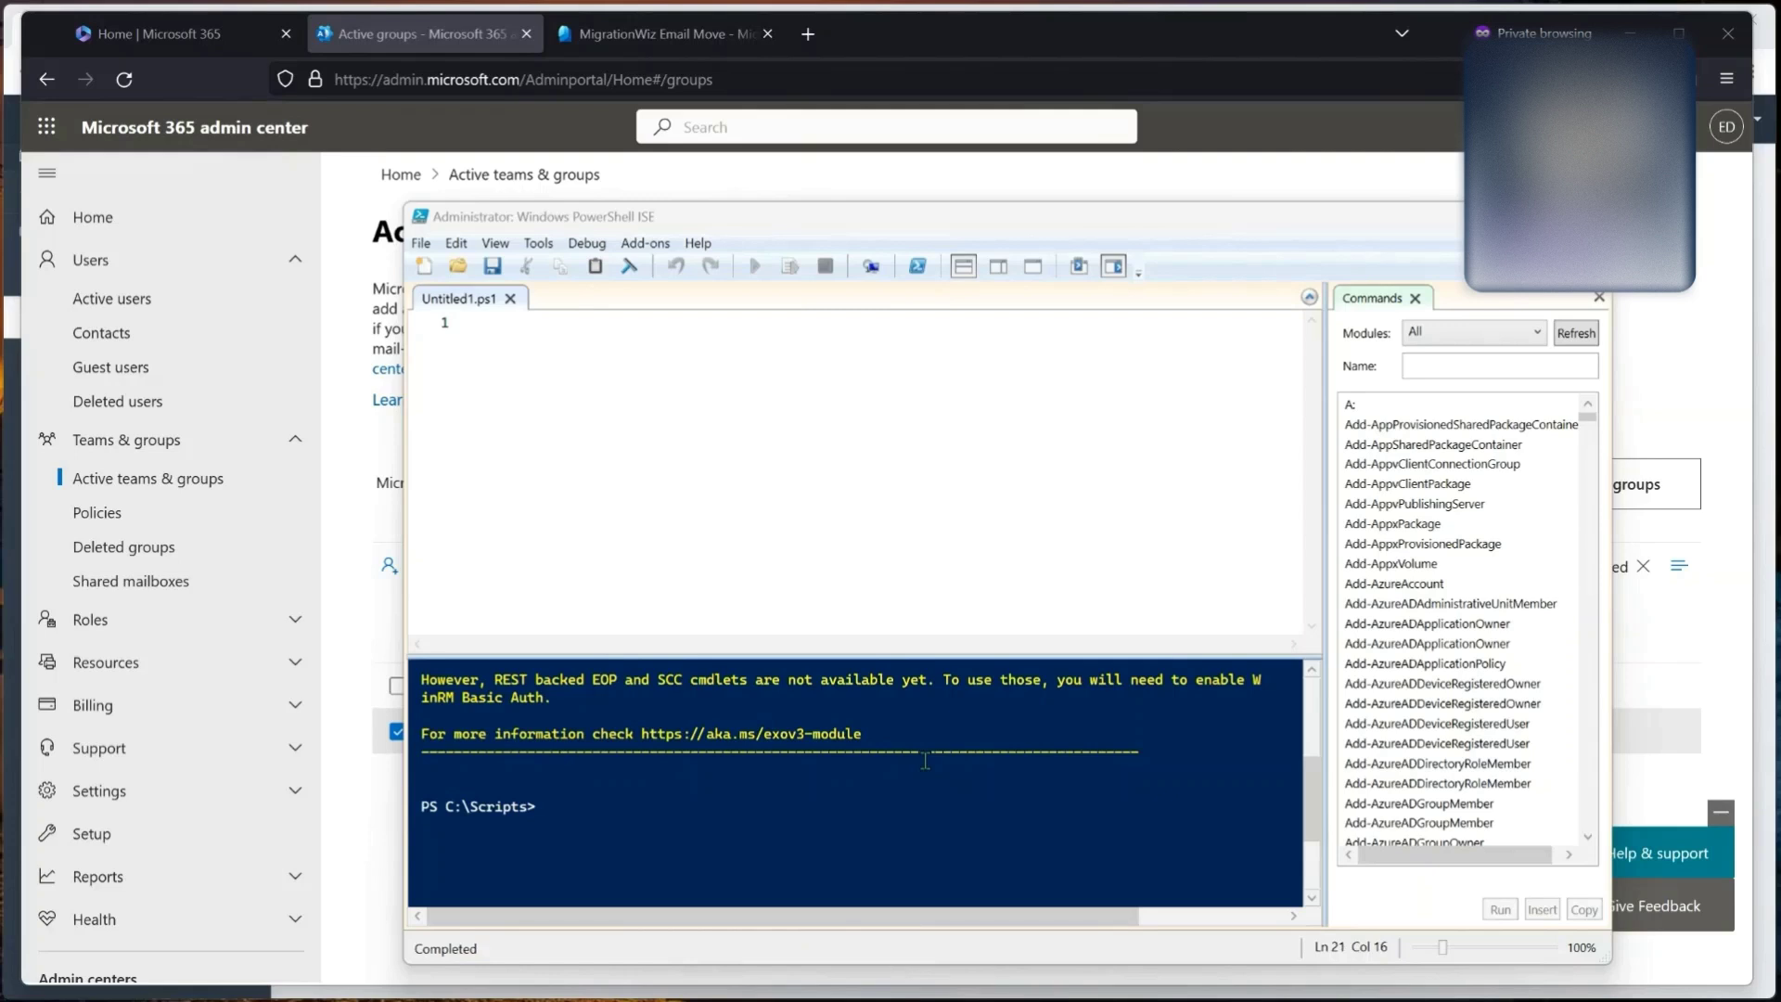
{"action": "left_click", "coordinate": [939, 825]}
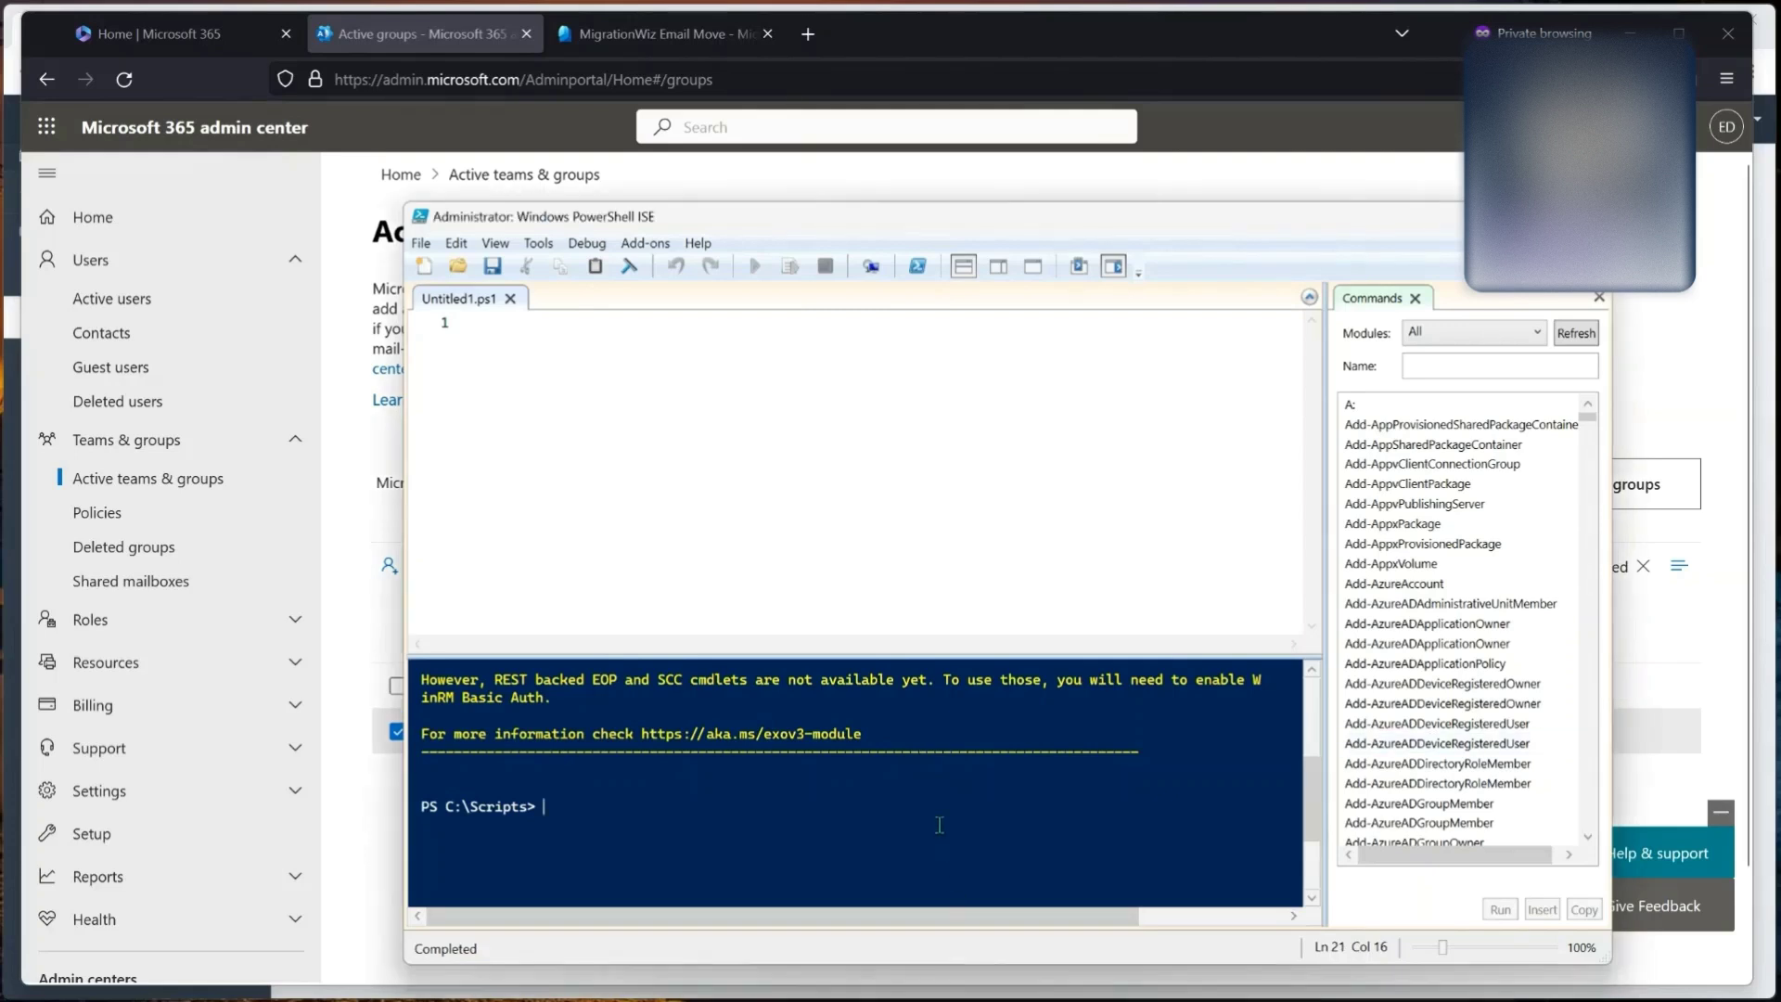
Step: Run Enable-OrganizationCustomization and confirm it reports the operation isn't required
{"action": "type", "text": "enable"}
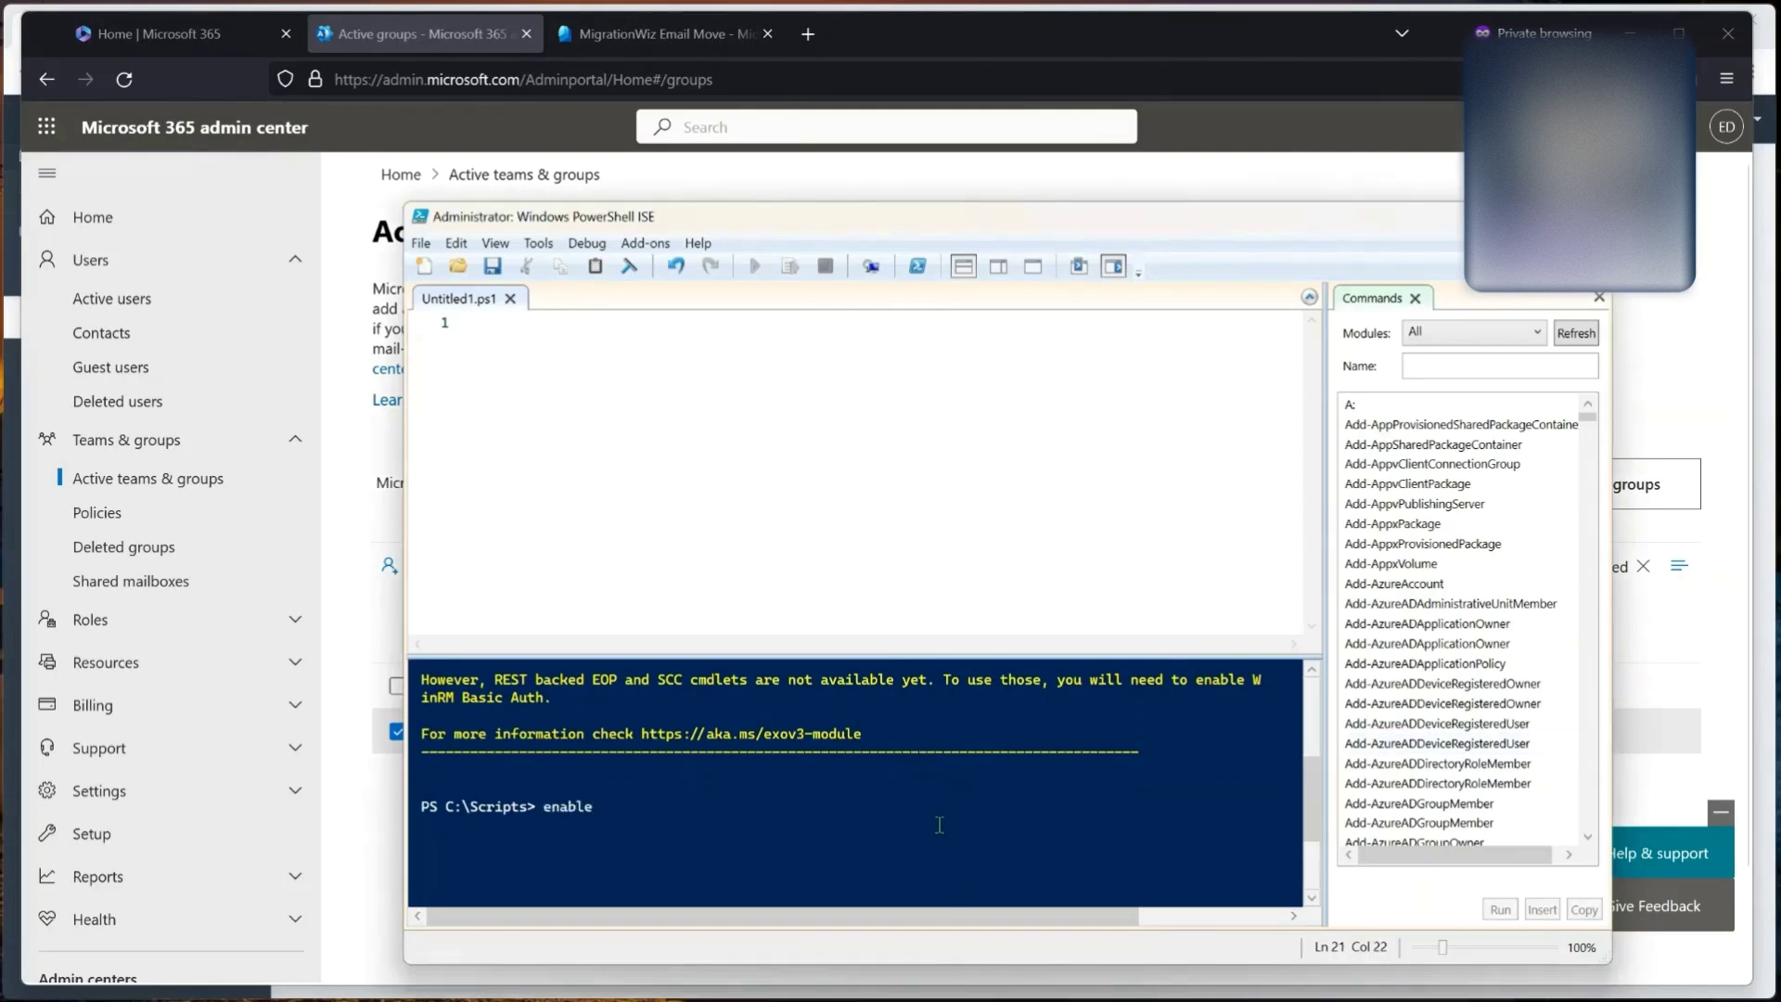
{"action": "type", "text": "-or"}
{"action": "key", "text": "Return"}
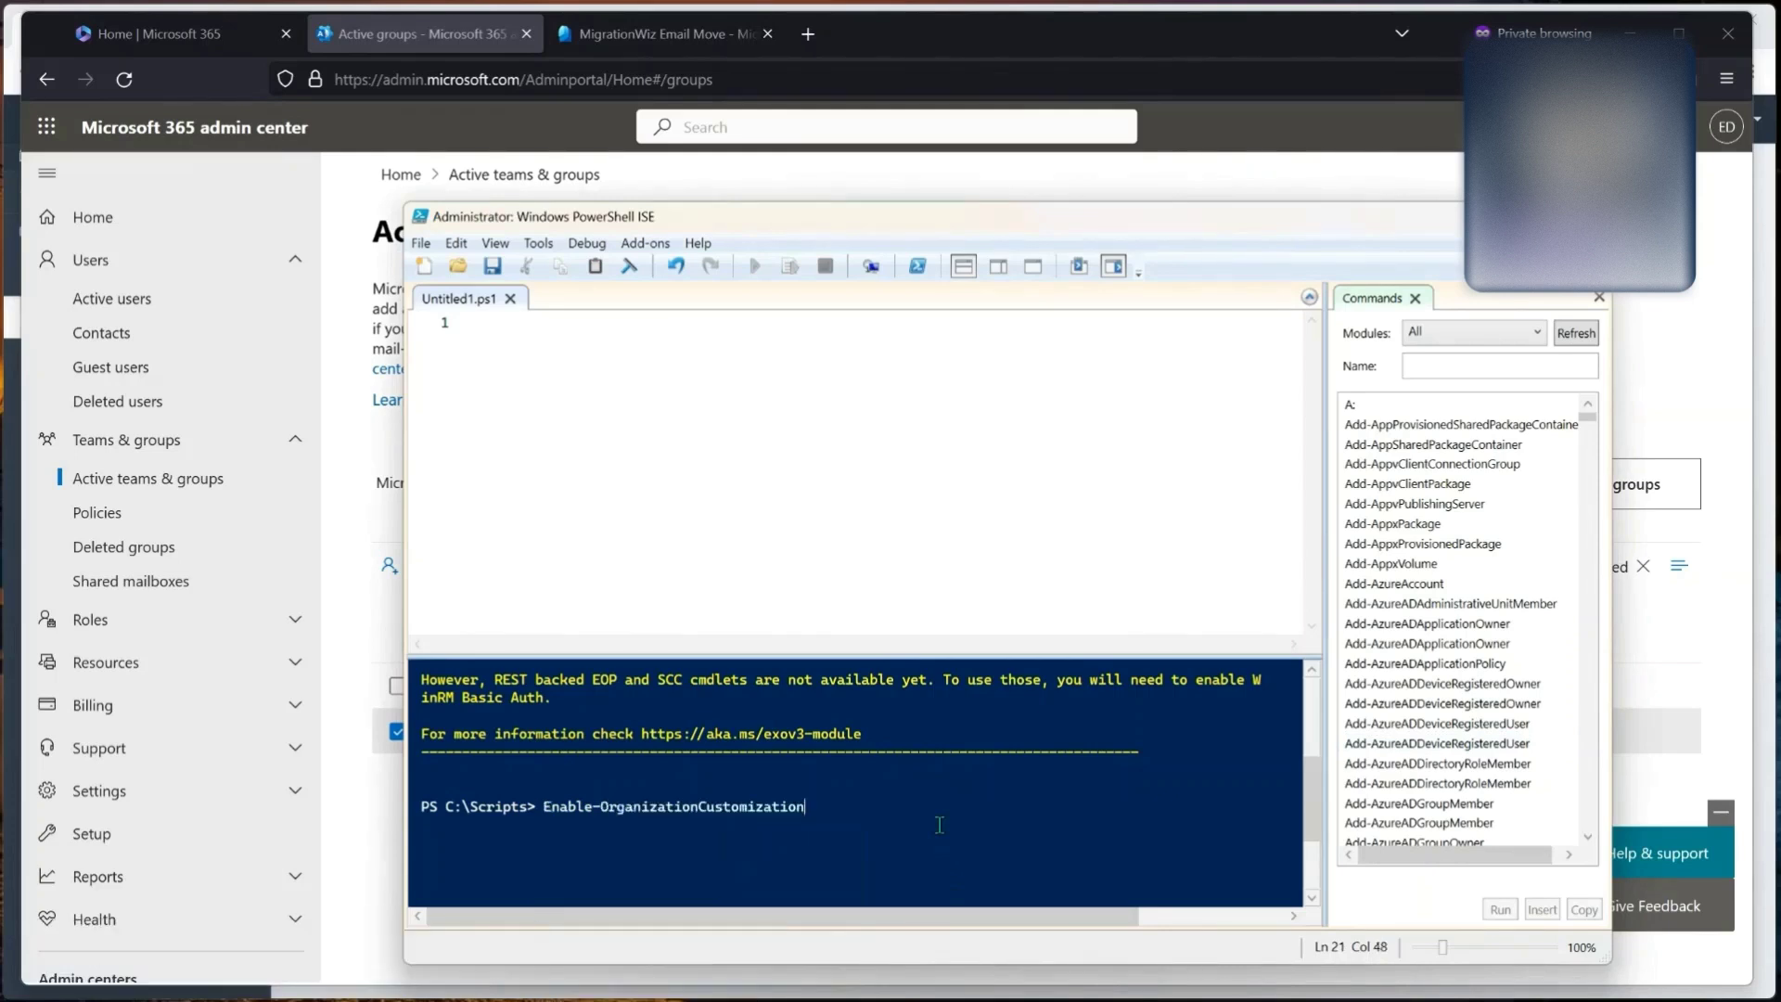
{"action": "key", "text": "Return"}
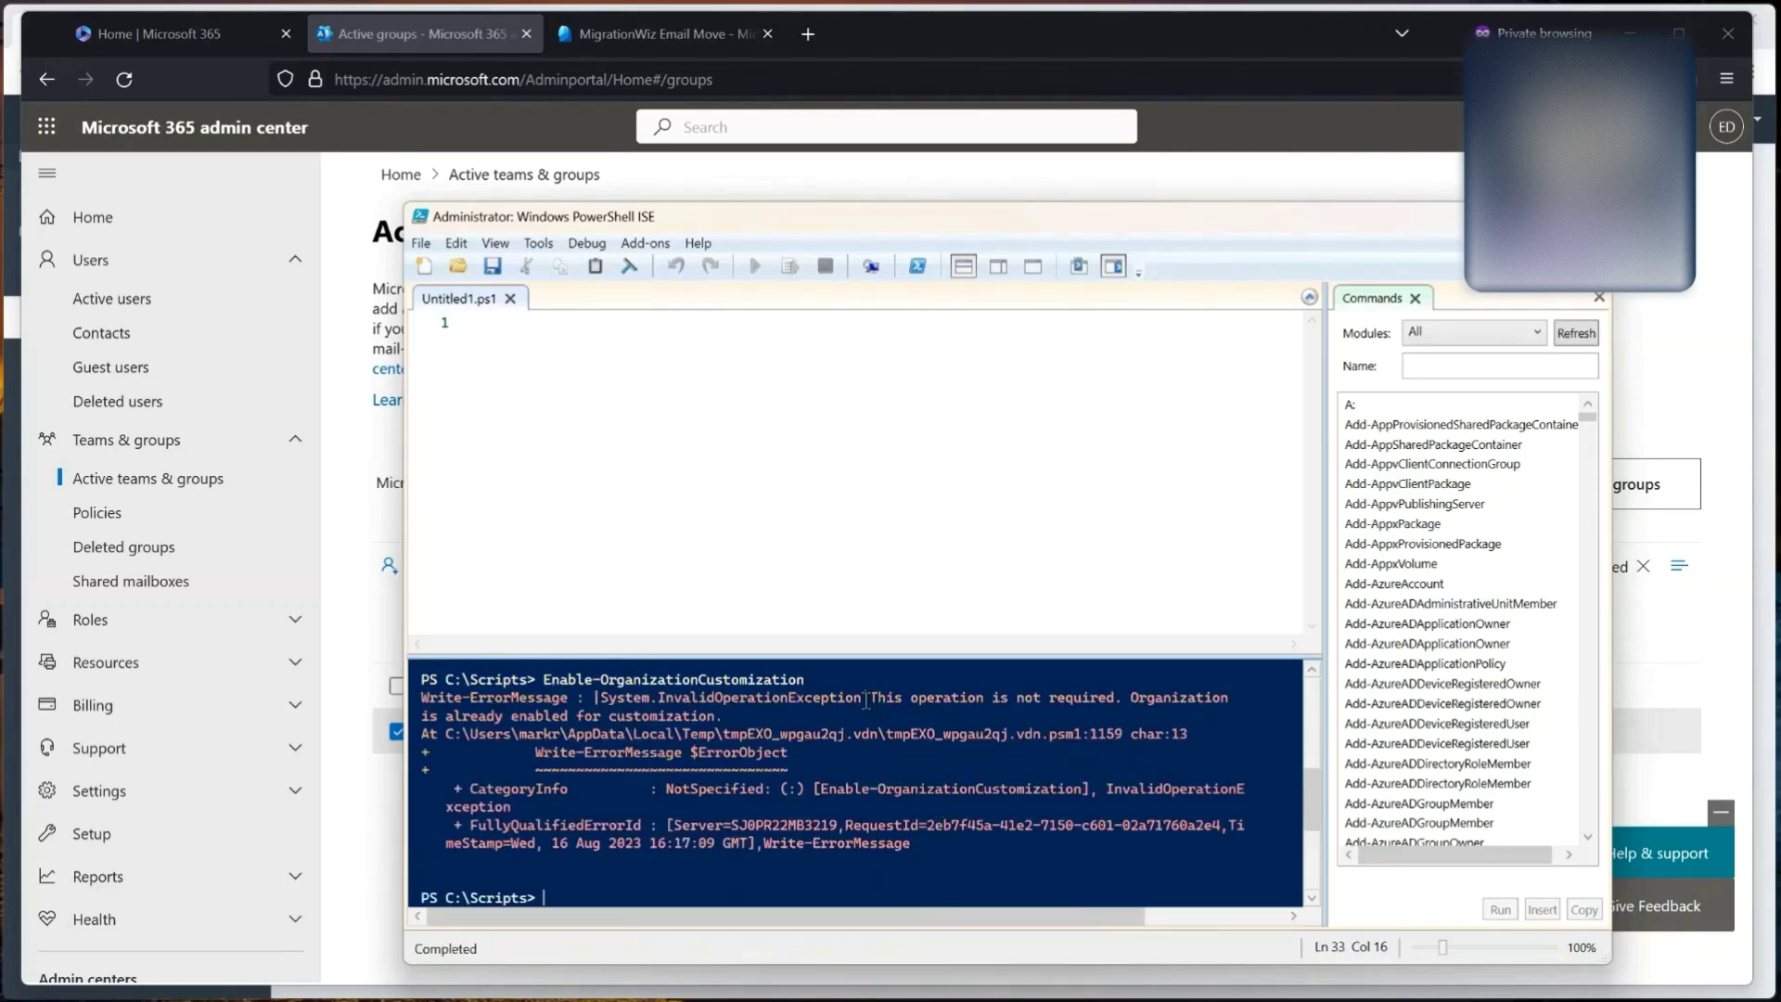
{"action": "left_click_drag", "start_coordinate": [870, 702], "coordinate": [1122, 710]}
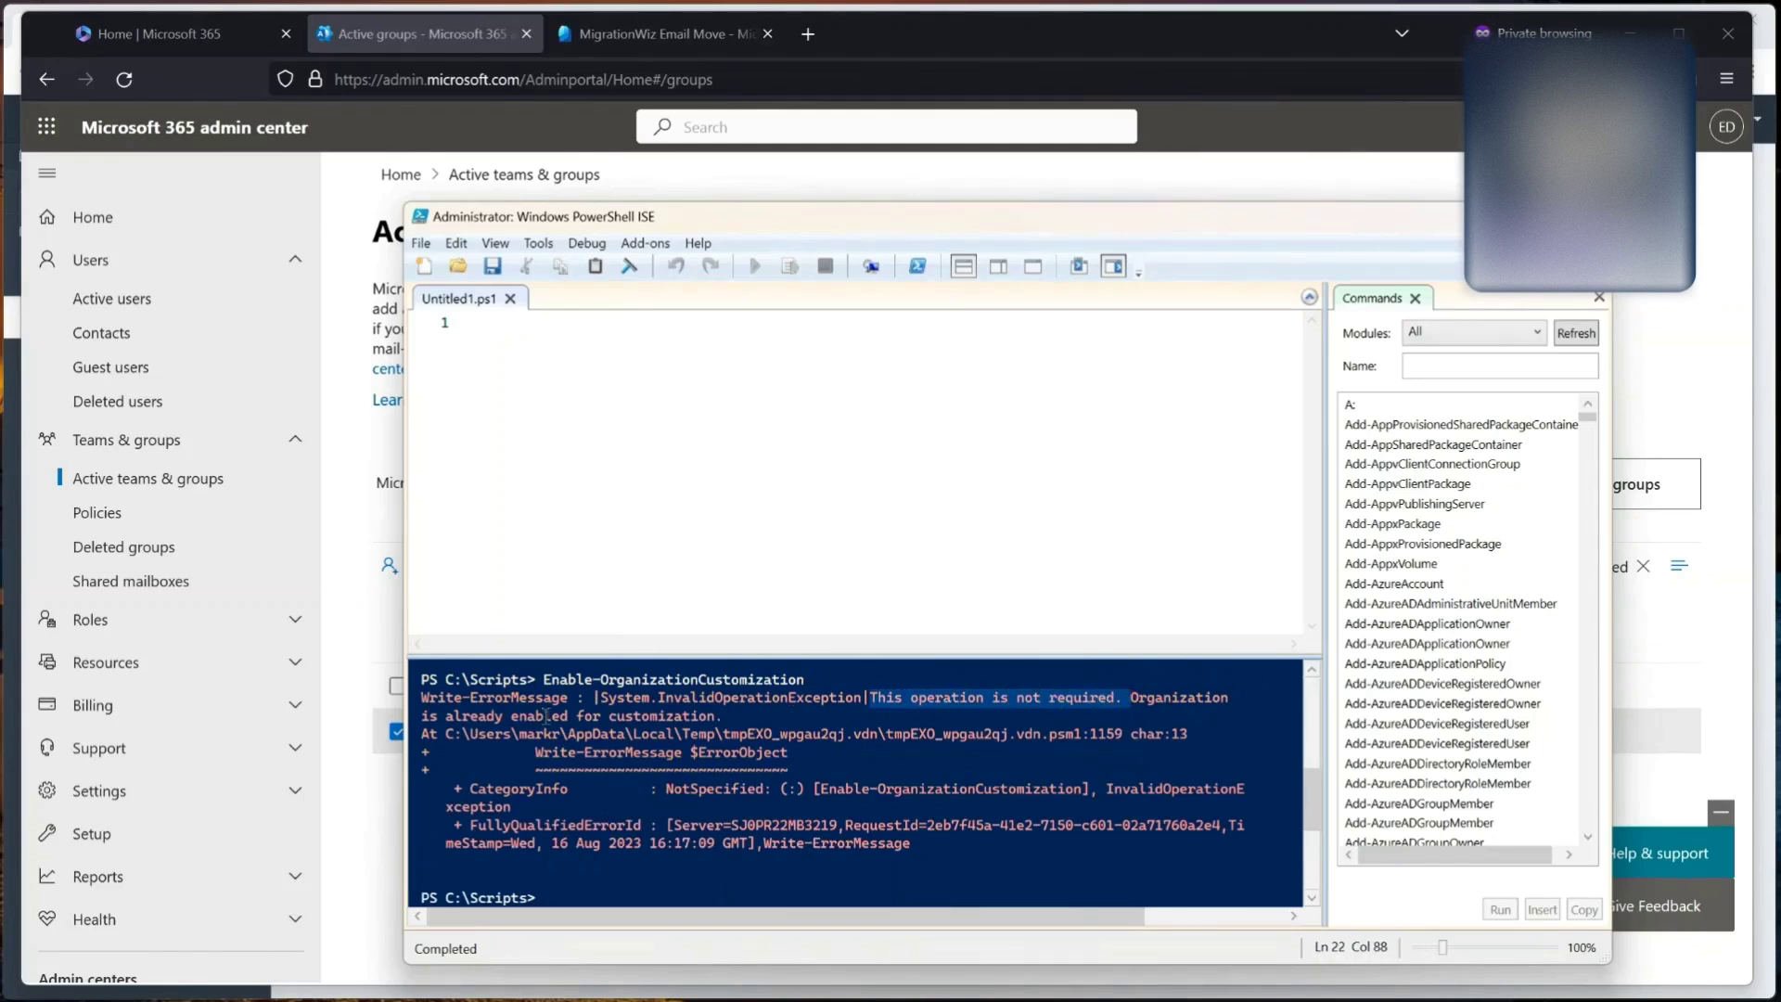
{"action": "left_click", "coordinate": [725, 733]}
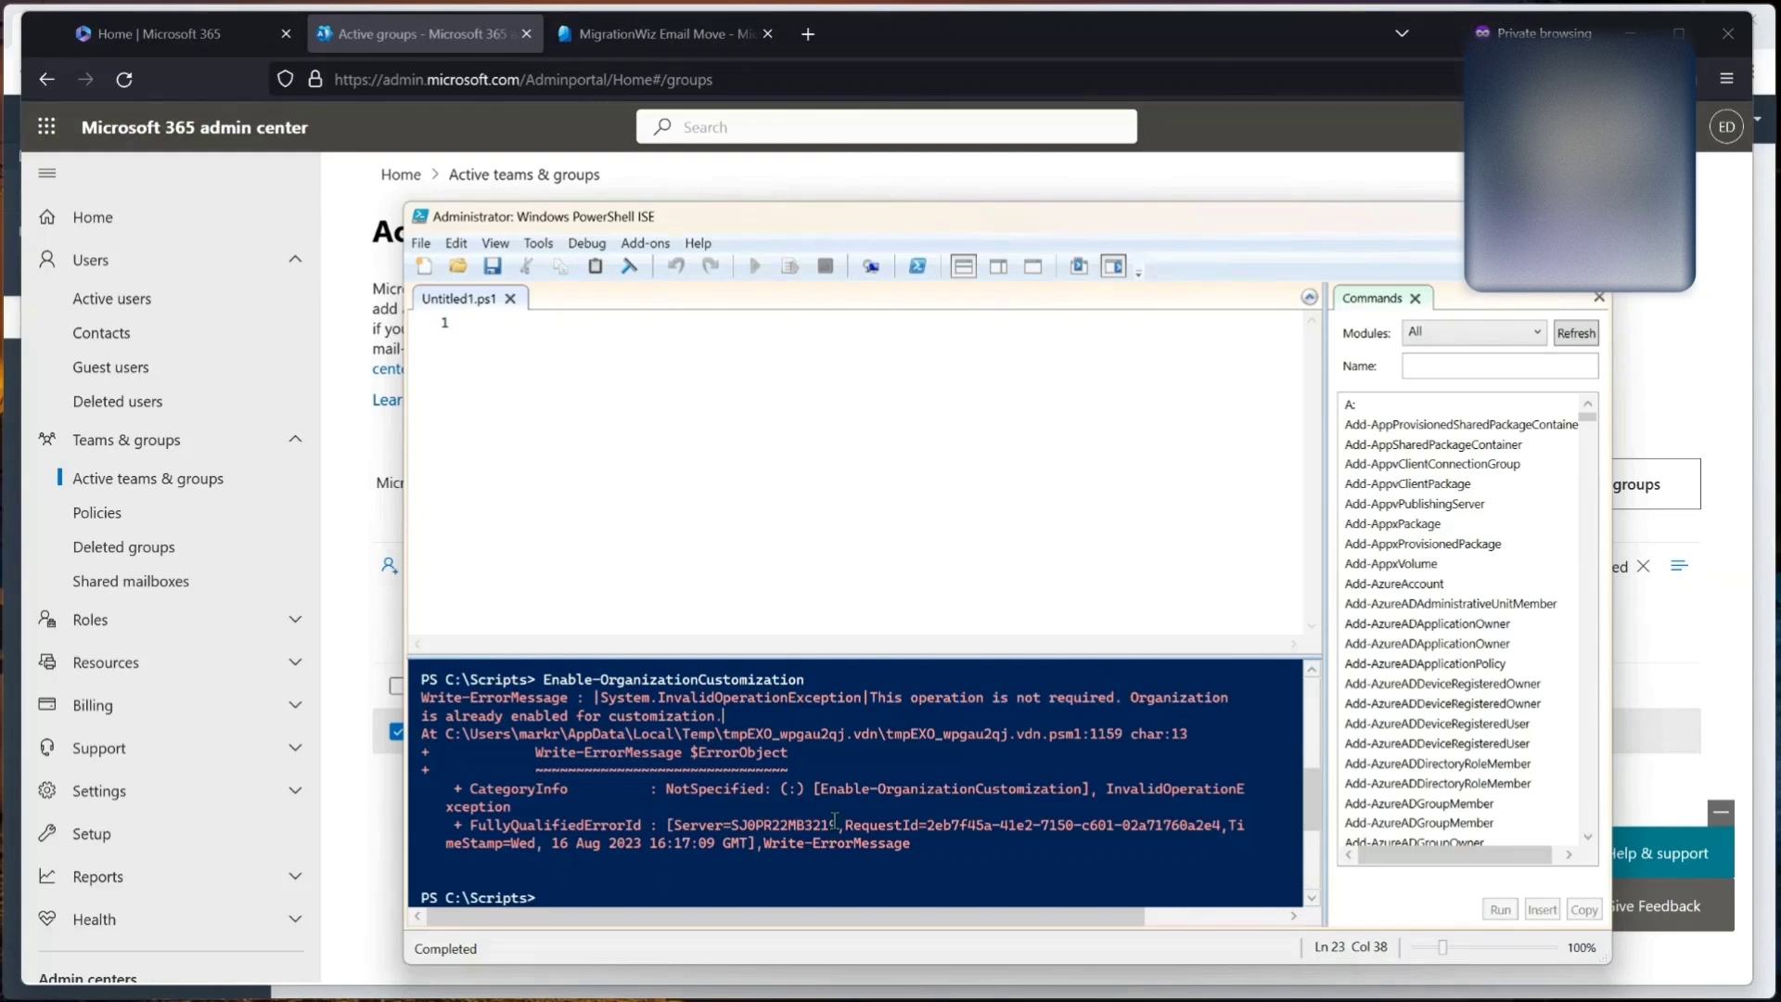
{"action": "left_click", "coordinate": [814, 891]}
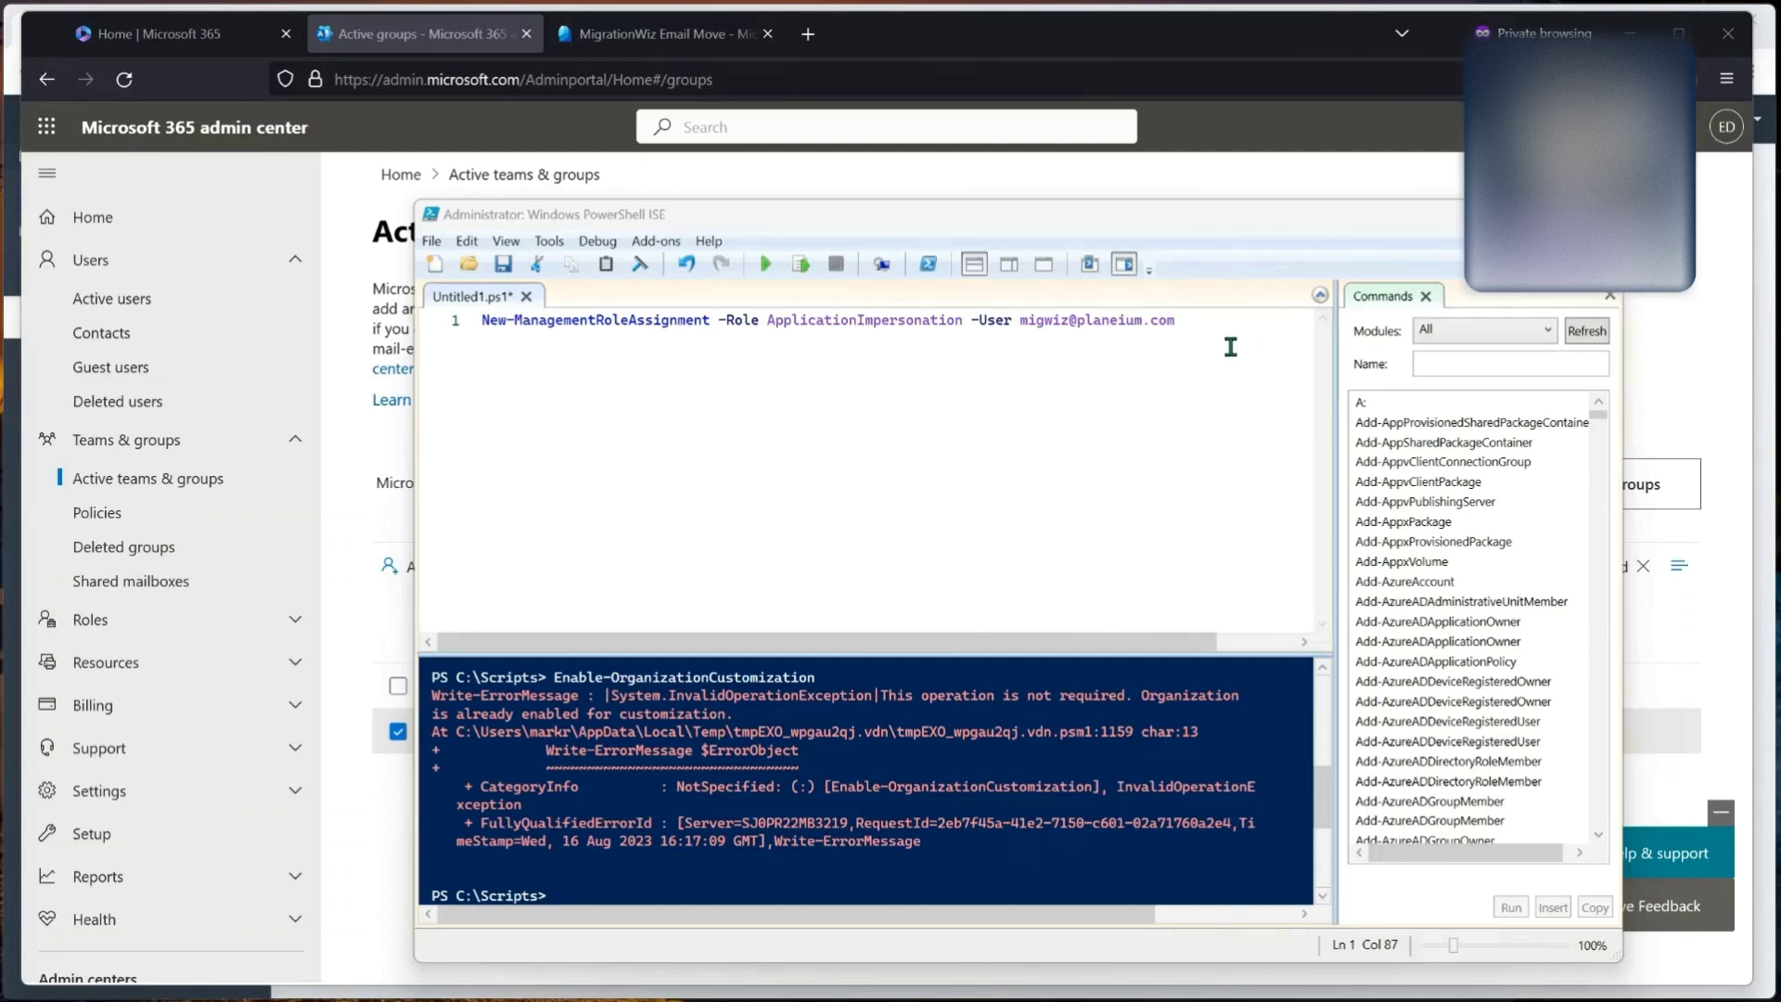
Step: Run the script assigning the ApplicationImpersonation role to the migration service account
{"action": "left_click", "coordinate": [1211, 326]}
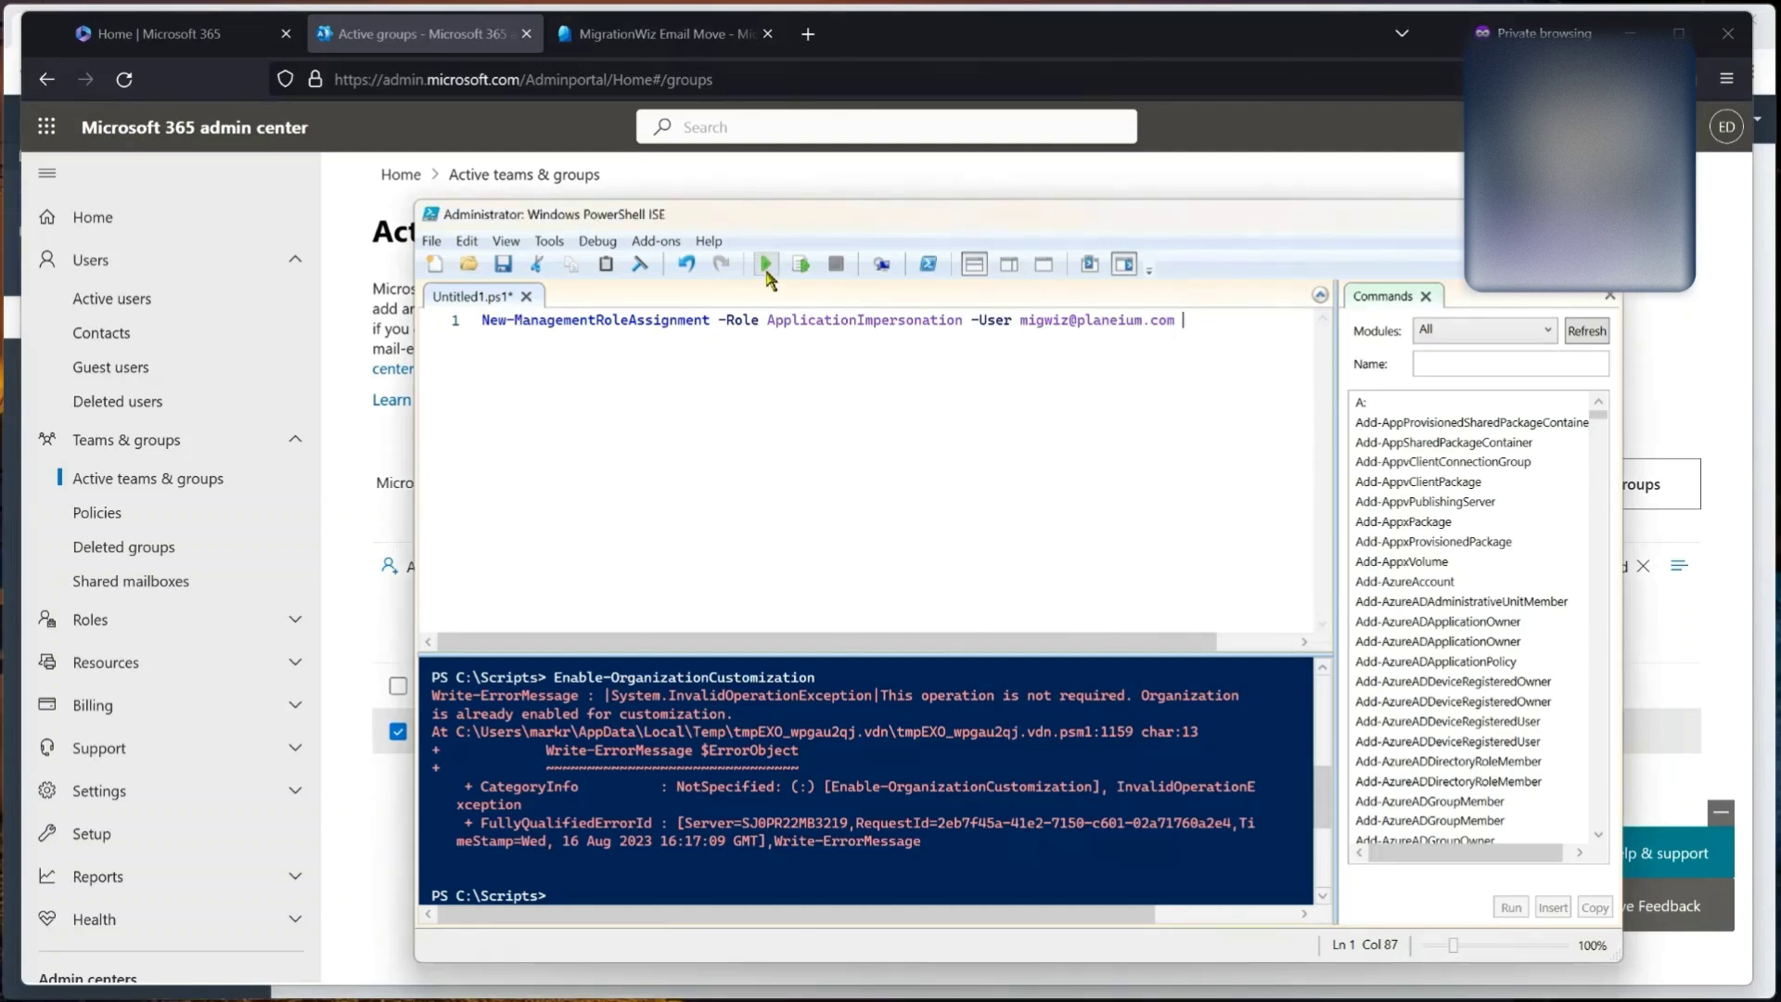
{"action": "left_click", "coordinate": [767, 267]}
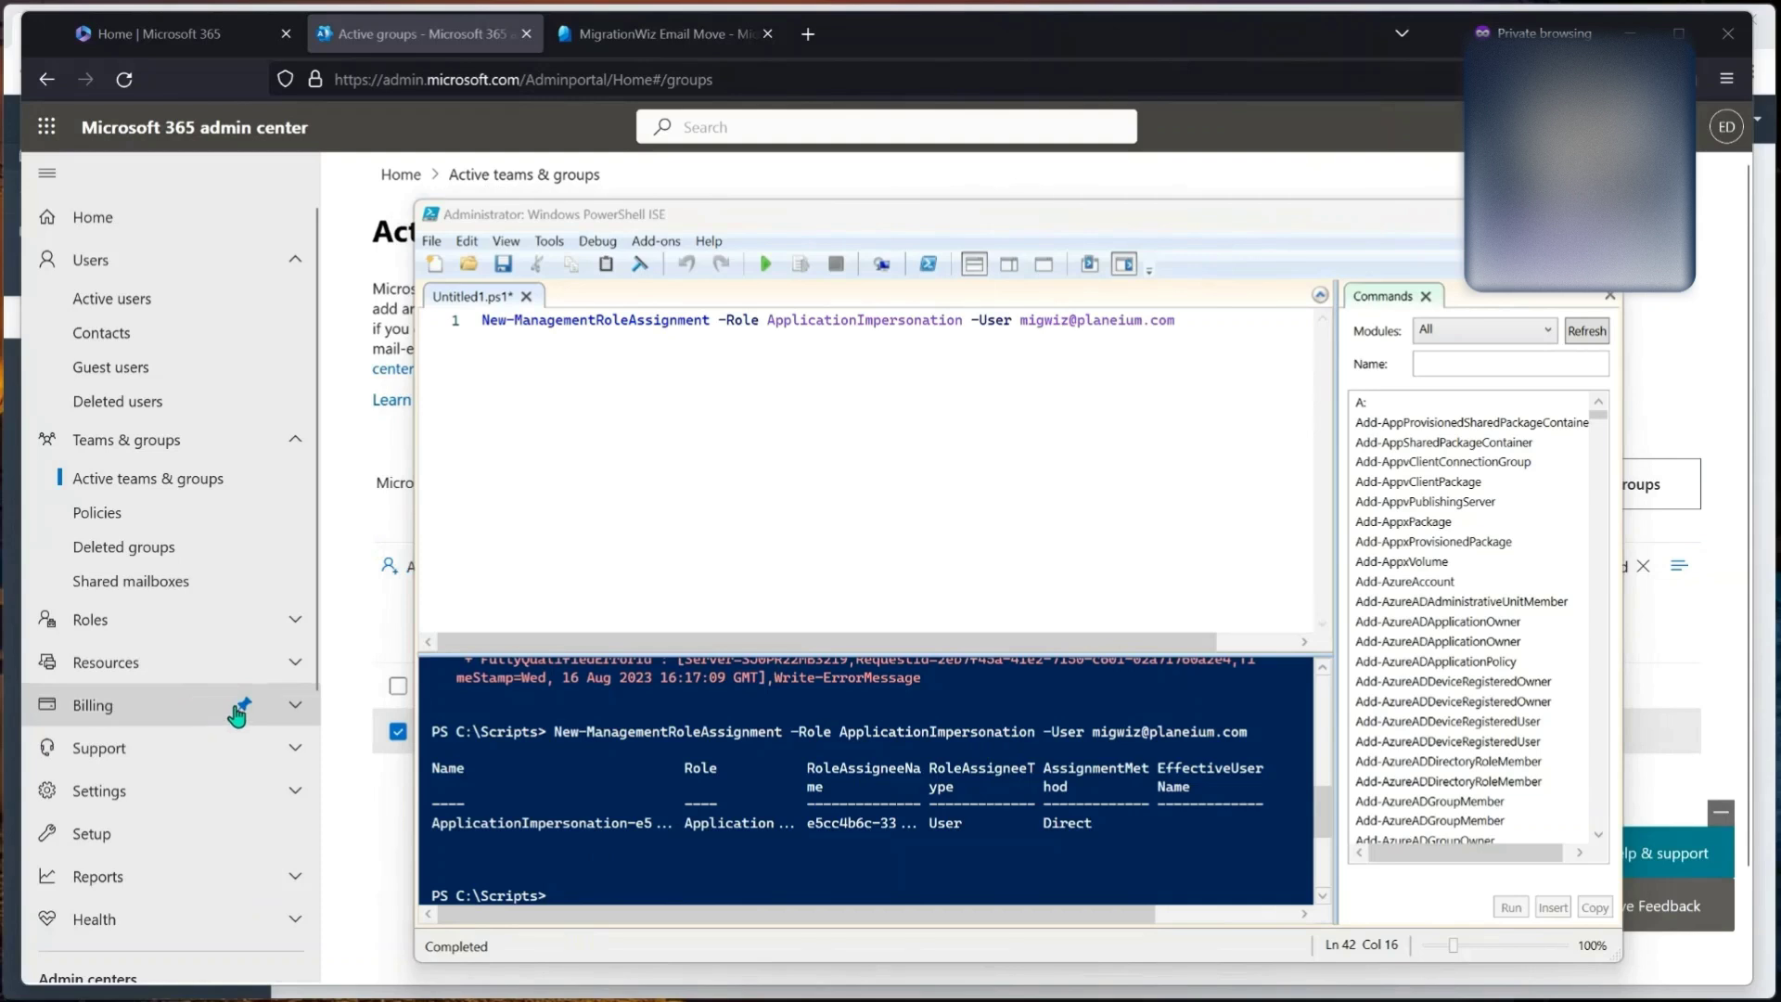
{"action": "scroll", "coordinate": [79, 725], "scroll_direction": "down", "scroll_amount": 1}
{"action": "scroll", "coordinate": [79, 725], "scroll_direction": "down", "scroll_amount": 4}
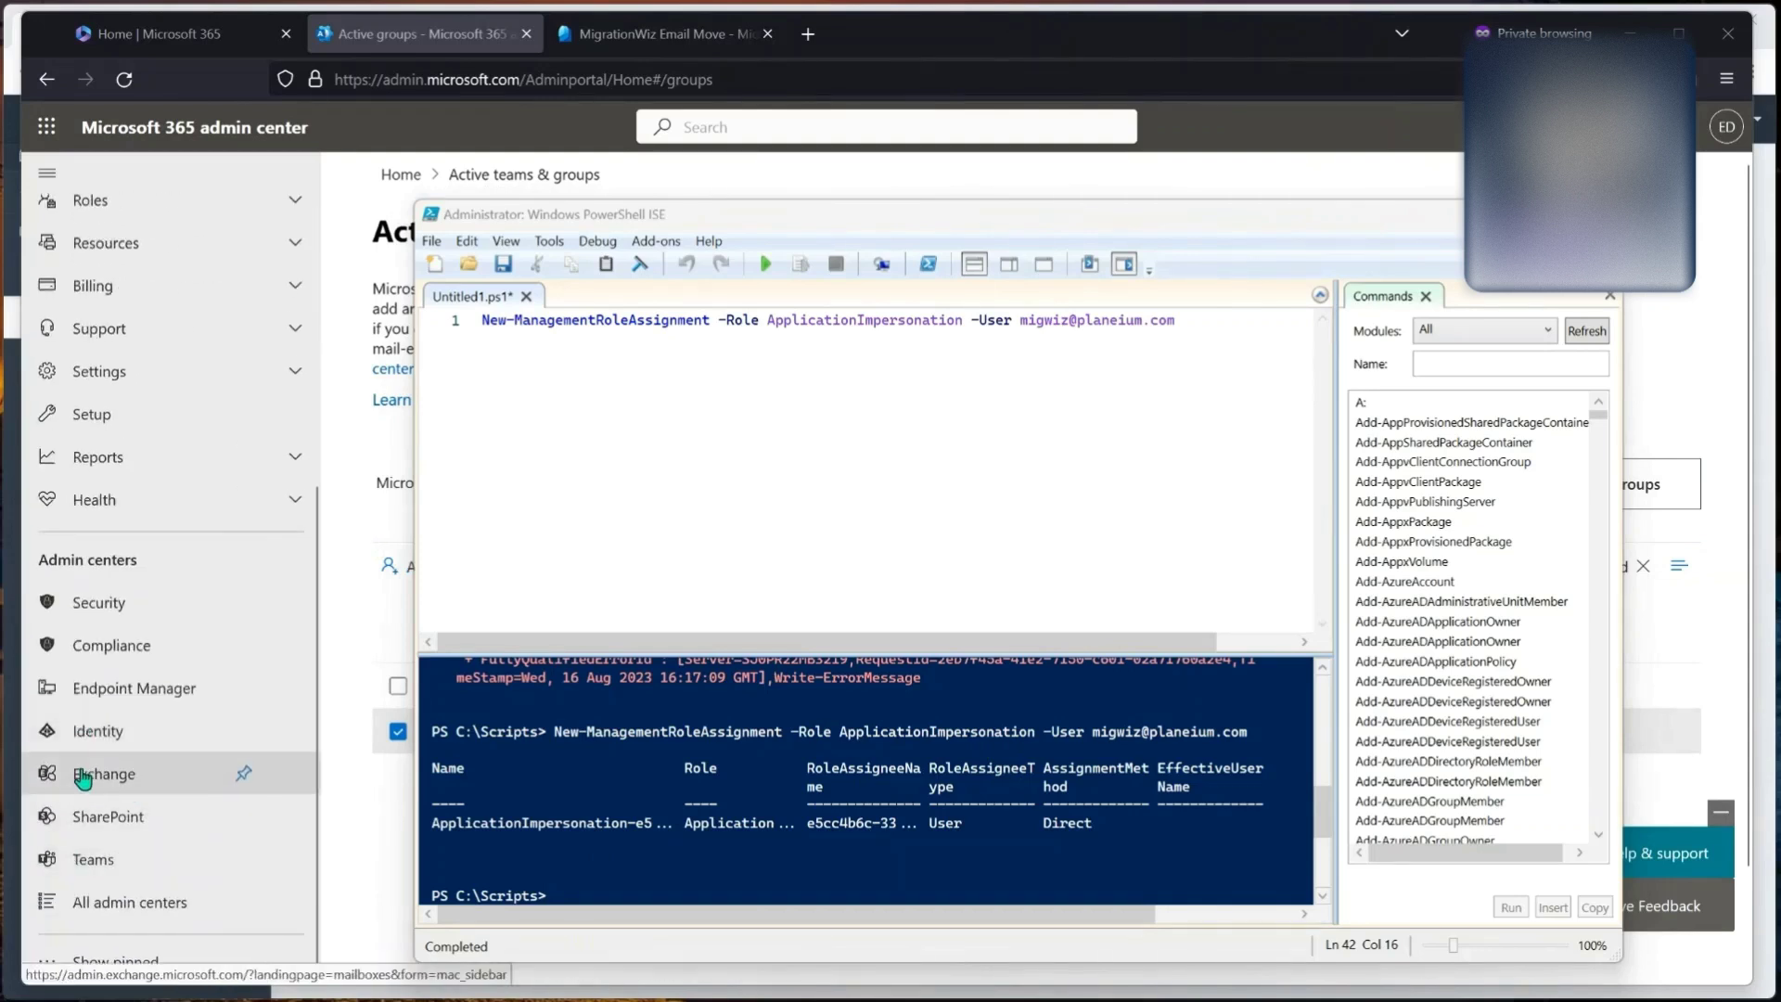
Step: In Exchange admin roles, check Application Impersonation's Assigned and Permissions tabs
{"action": "left_click", "coordinate": [82, 775]}
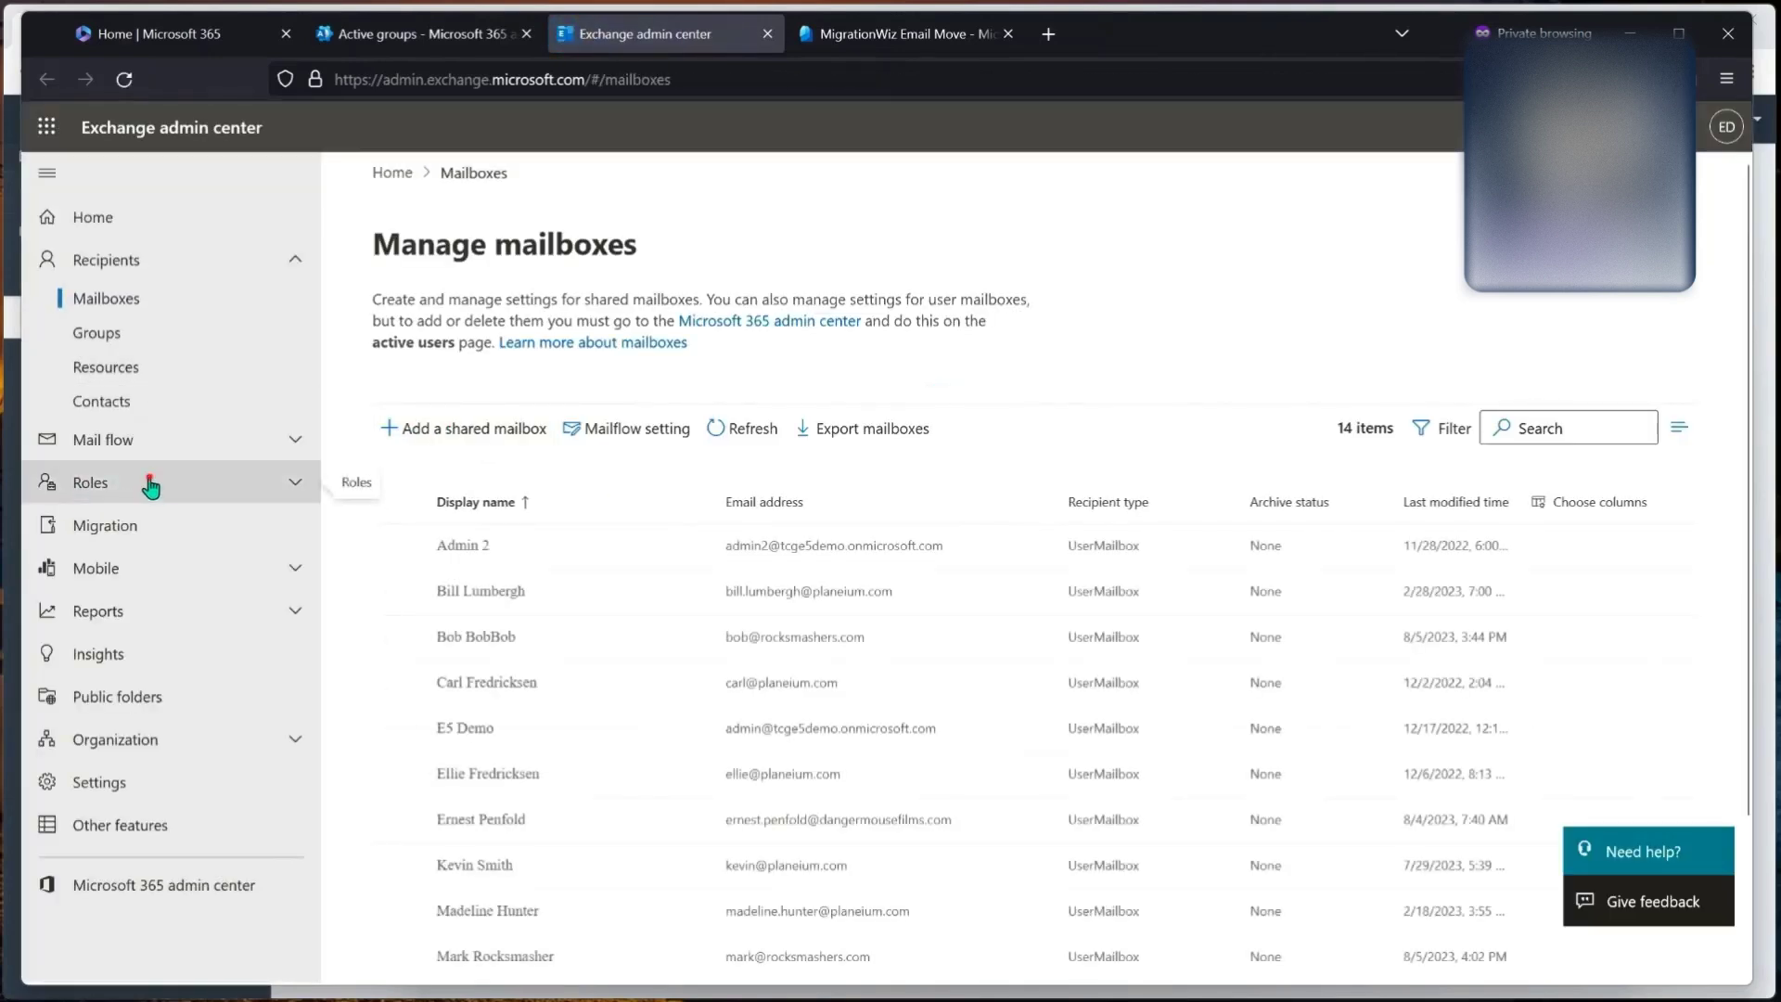
{"action": "left_click", "coordinate": [153, 484]}
{"action": "left_click", "coordinate": [127, 520]}
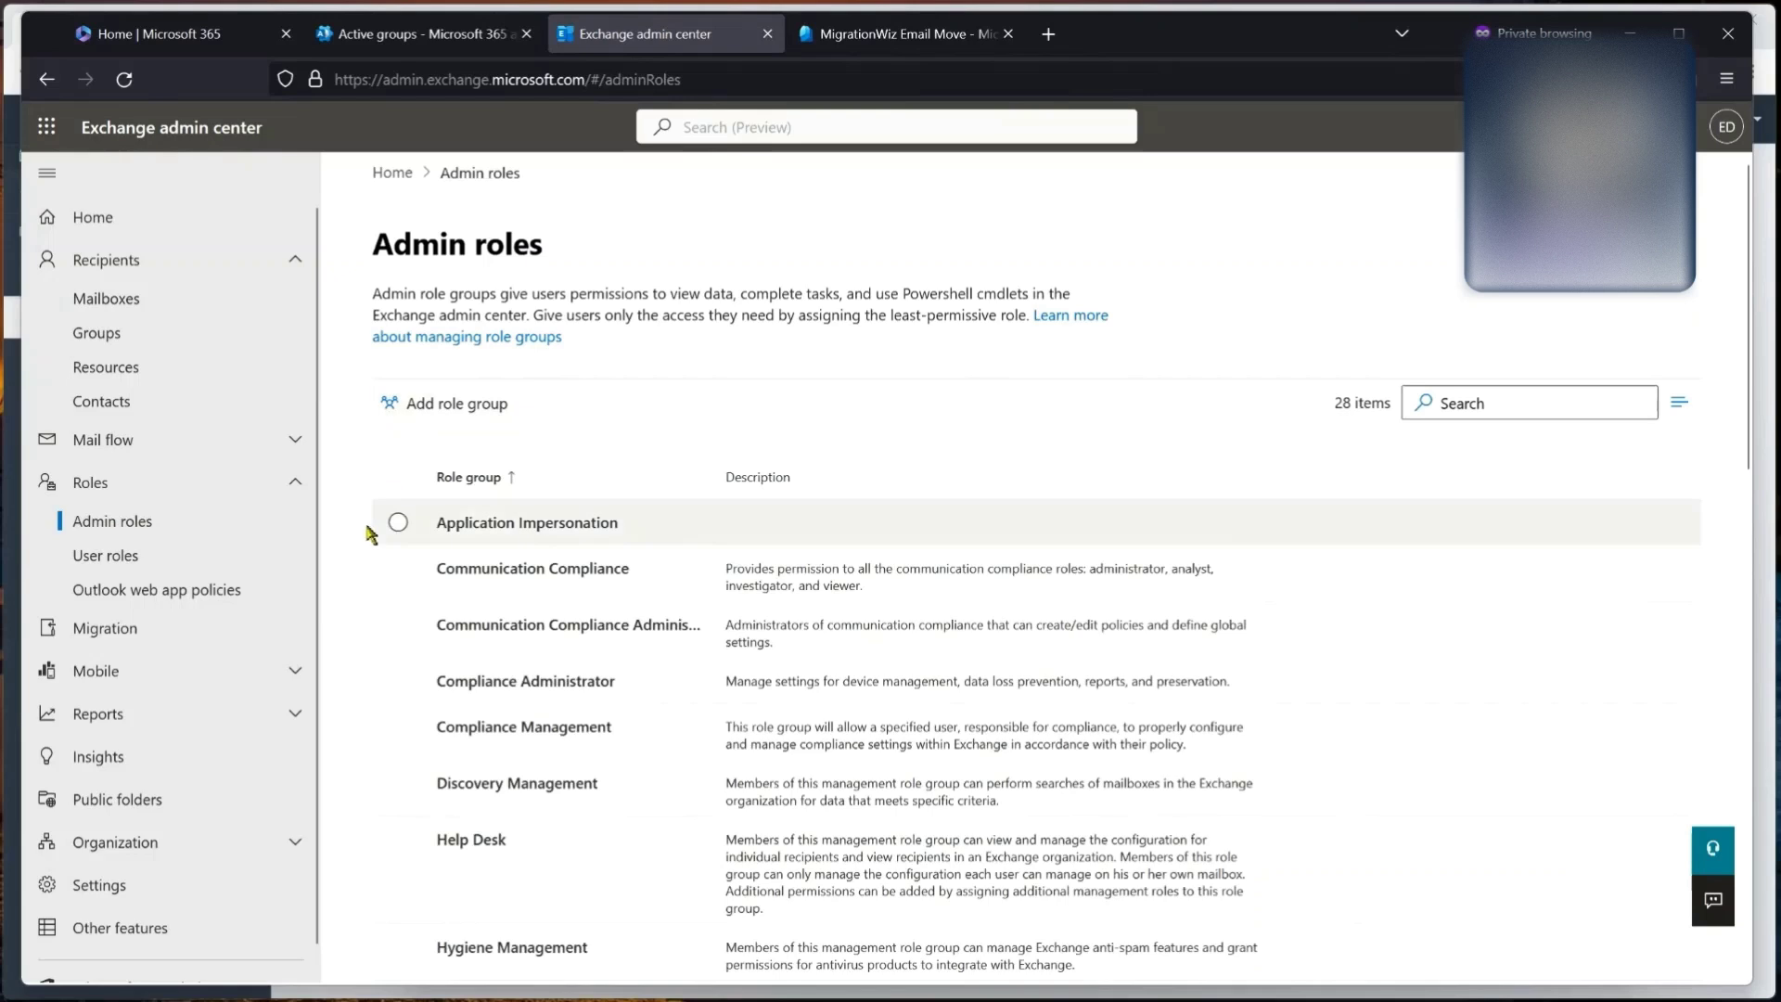
{"action": "left_click", "coordinate": [528, 525]}
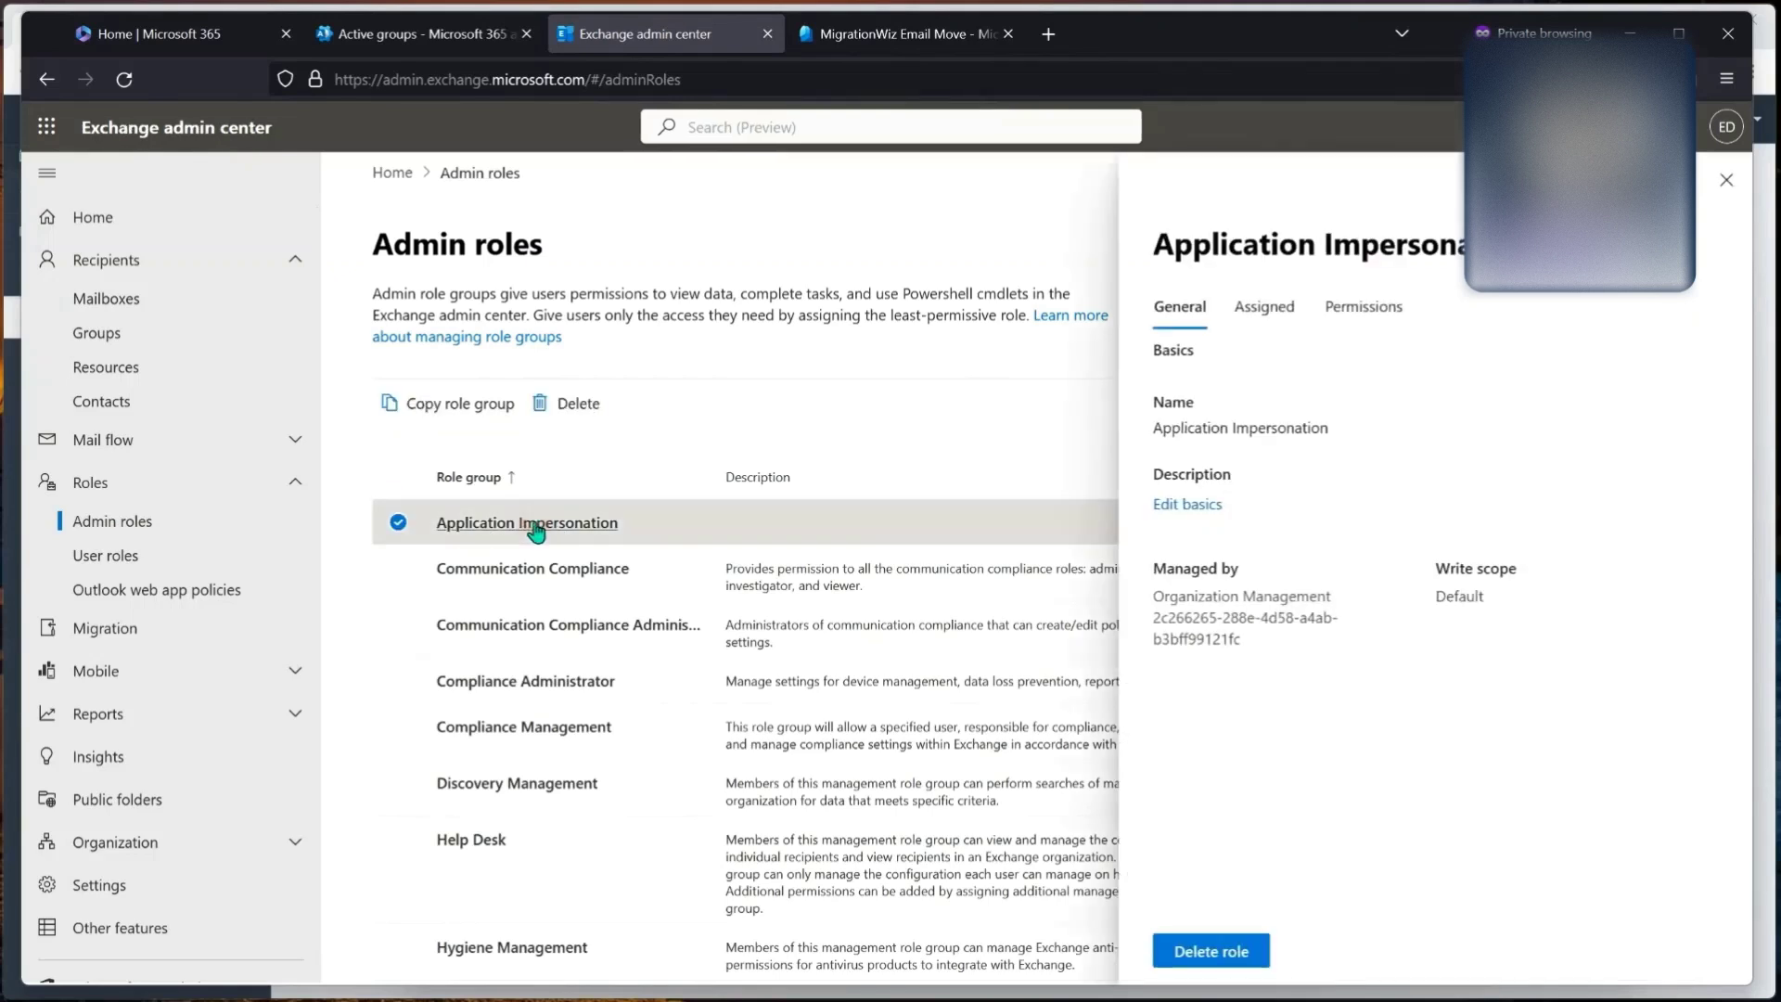
{"action": "left_click", "coordinate": [1279, 318]}
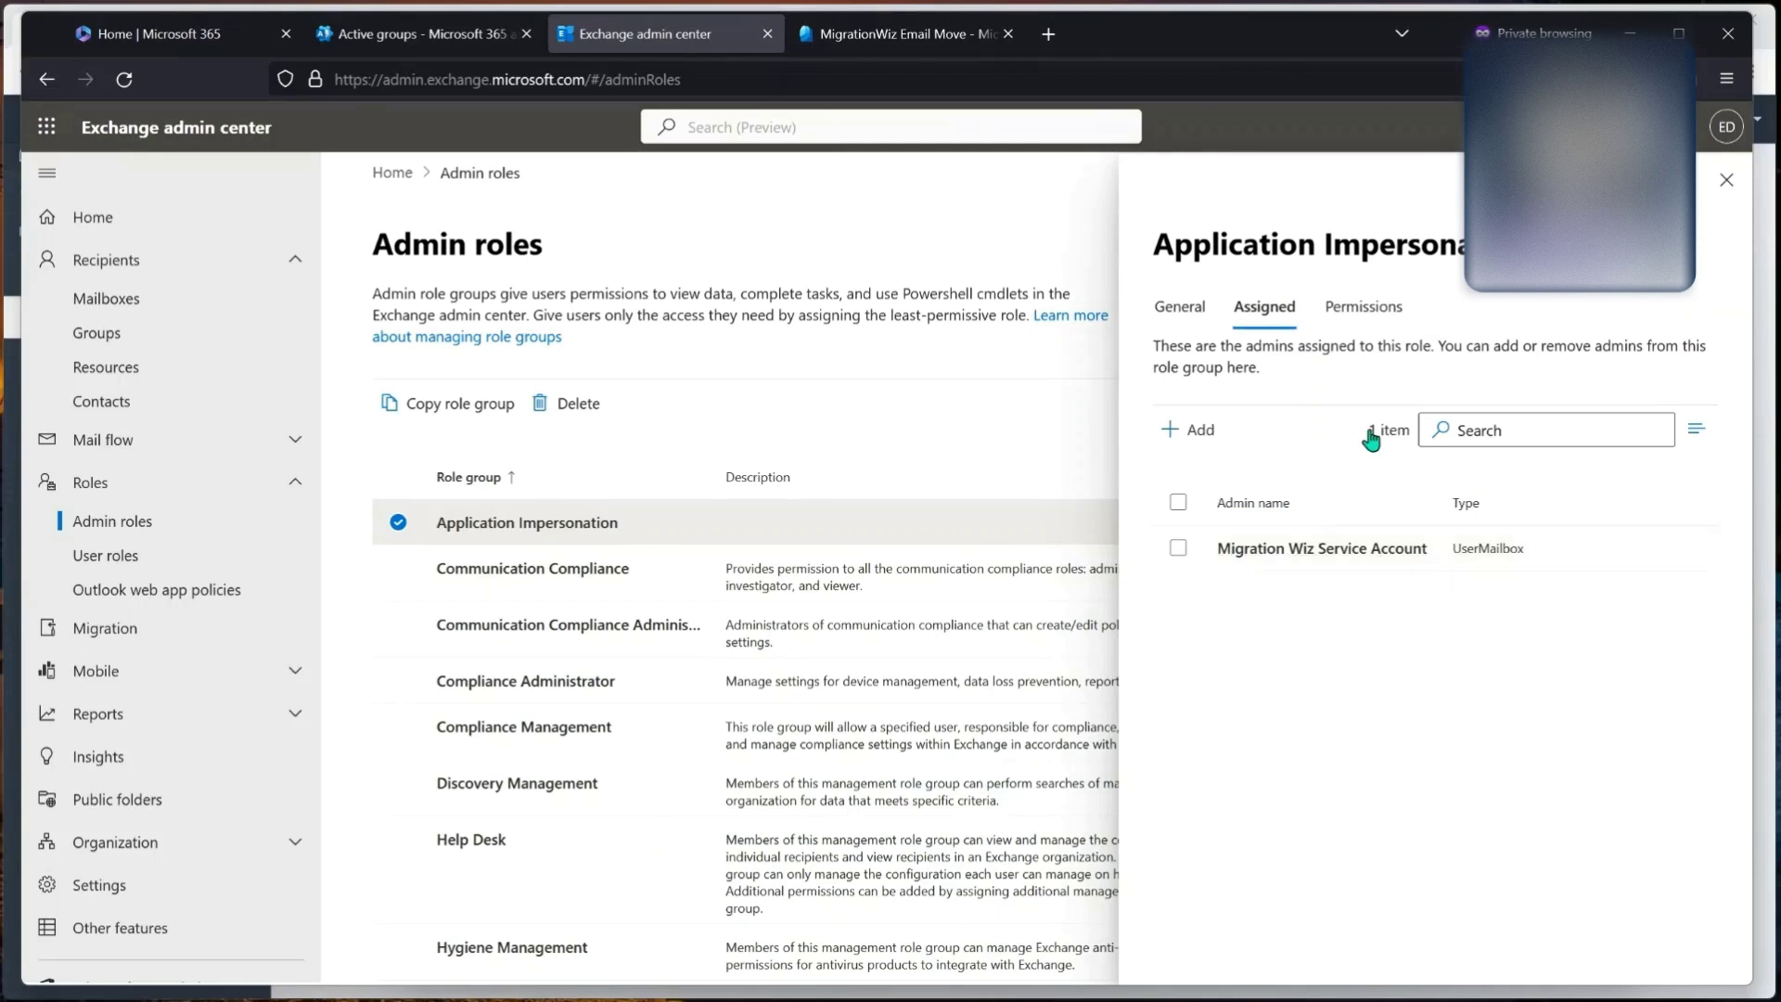
{"action": "left_click", "coordinate": [1361, 317]}
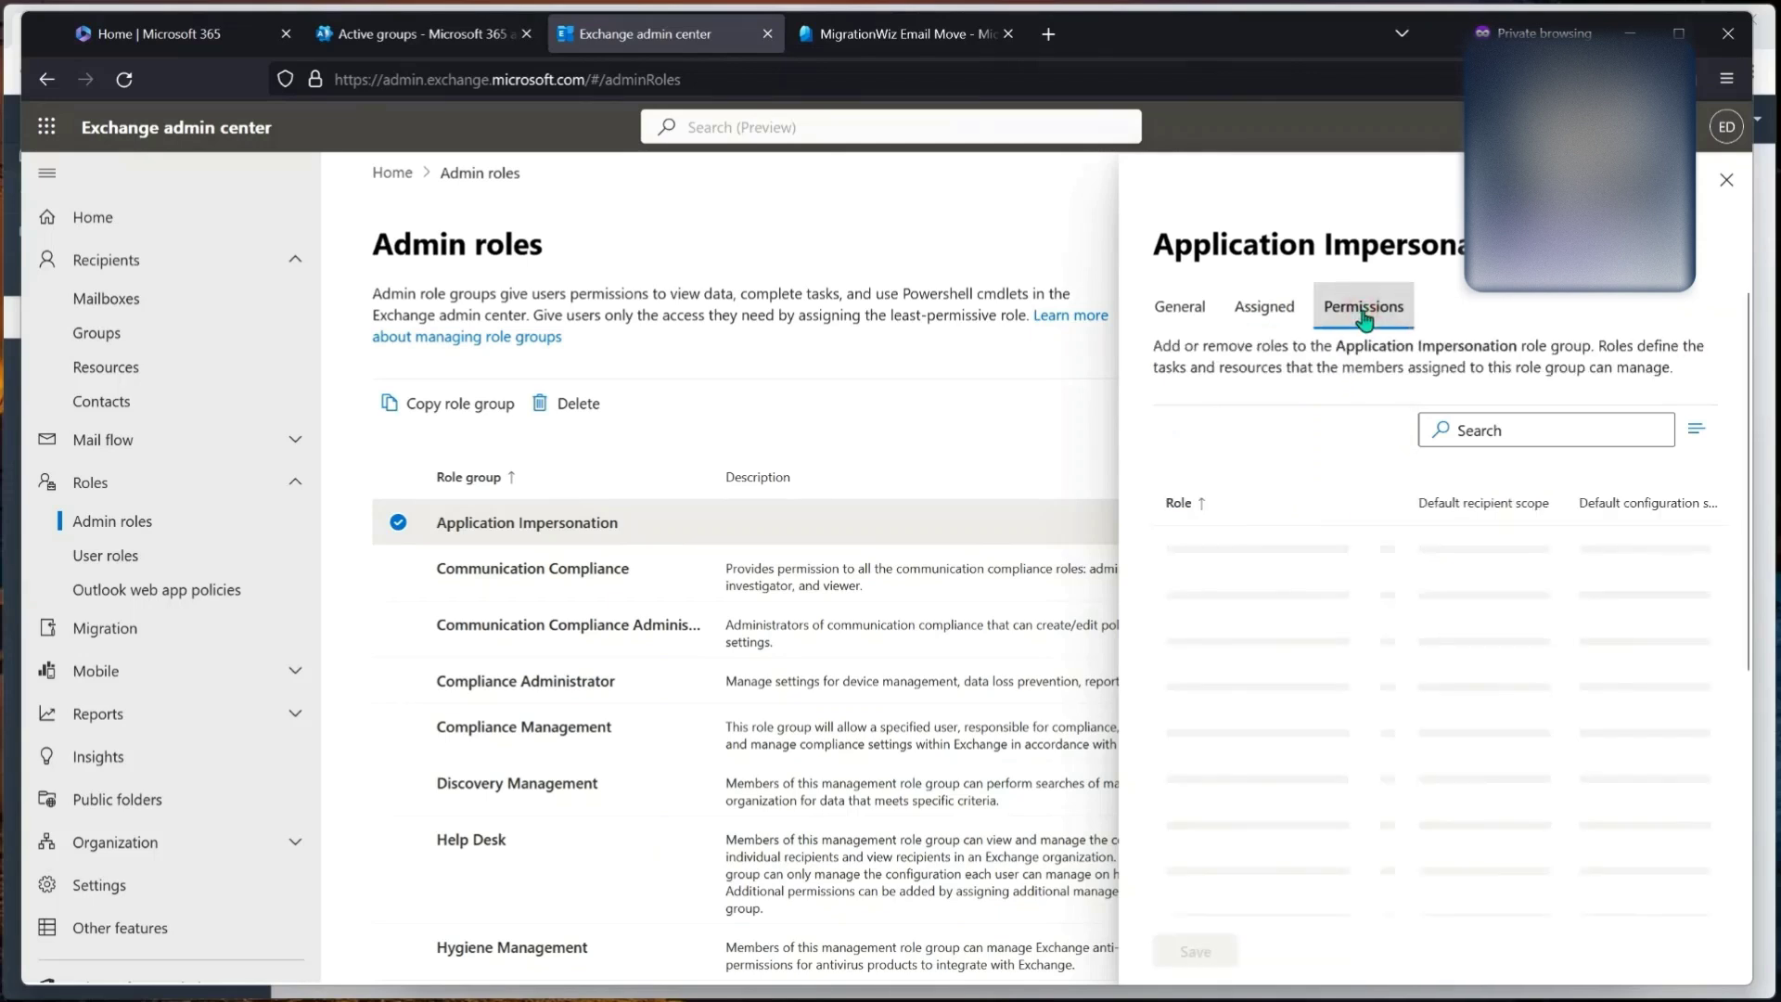
Step: Close the Application Impersonation details and start a new role group
{"action": "scroll", "coordinate": [1311, 686], "scroll_direction": "down", "scroll_amount": 4}
{"action": "scroll", "coordinate": [1311, 686], "scroll_direction": "up", "scroll_amount": 4}
{"action": "scroll", "coordinate": [1311, 695], "scroll_direction": "down", "scroll_amount": 4}
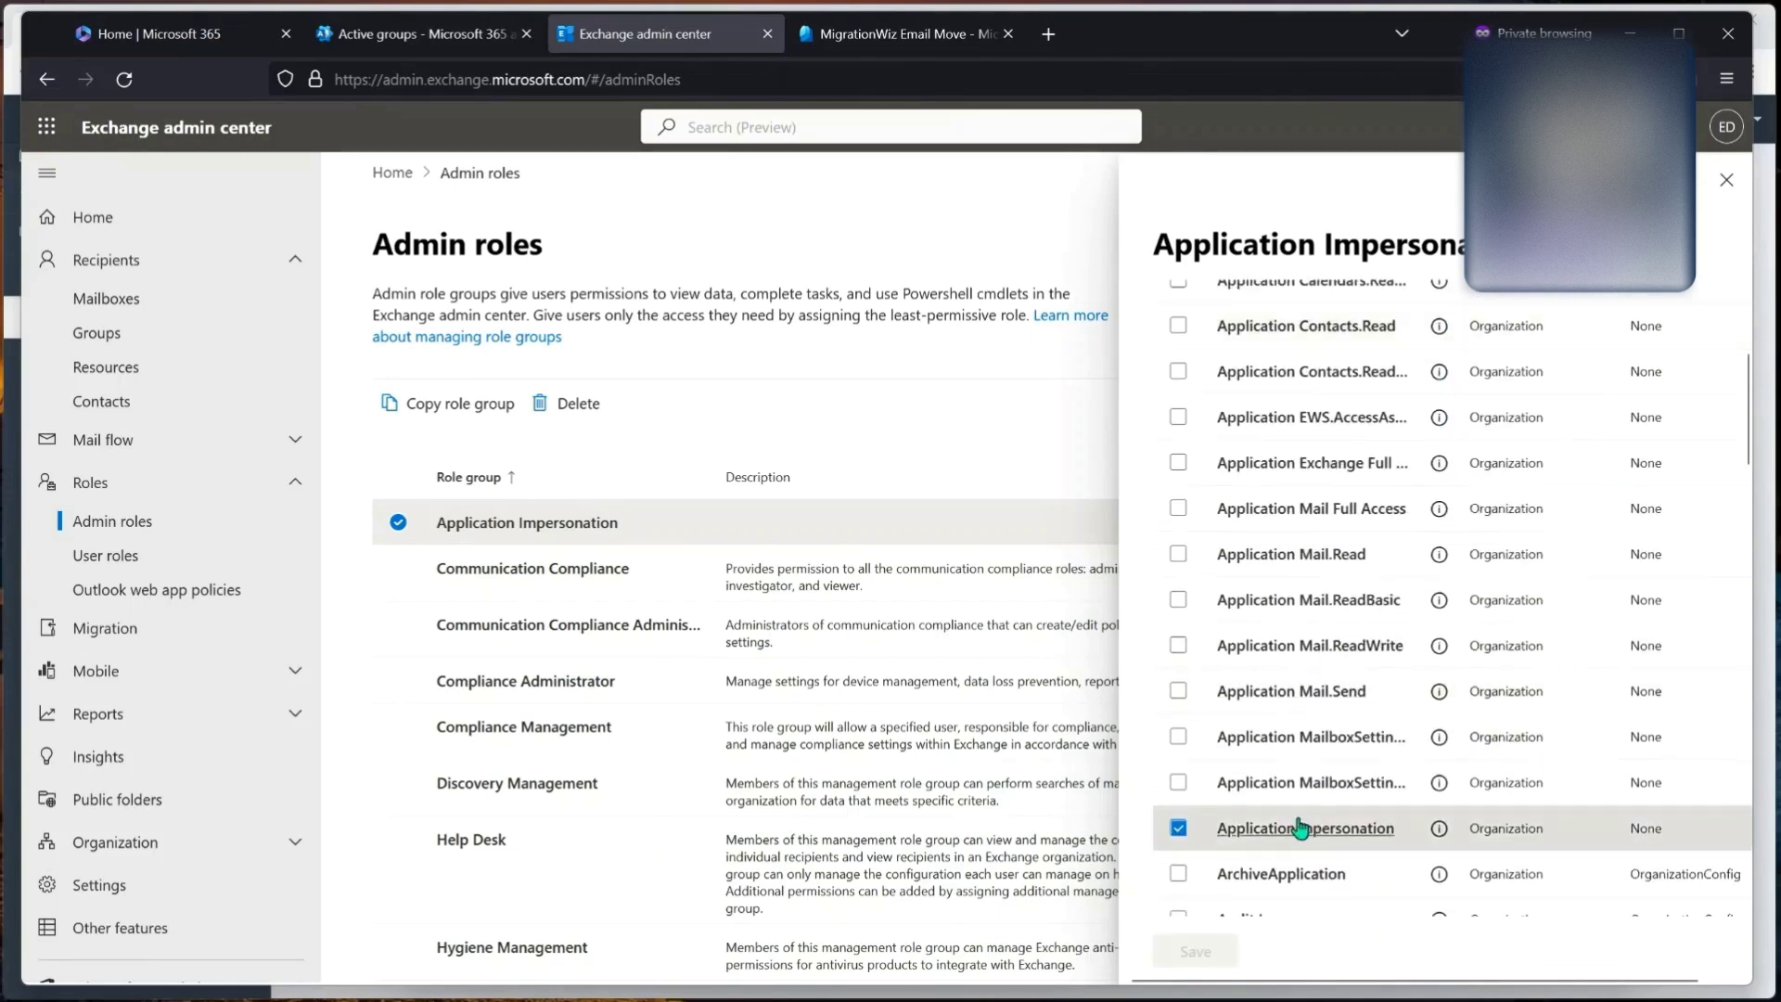
{"action": "scroll", "coordinate": [1302, 835], "scroll_direction": "up", "scroll_amount": 1}
{"action": "scroll", "coordinate": [1302, 835], "scroll_direction": "up", "scroll_amount": 5}
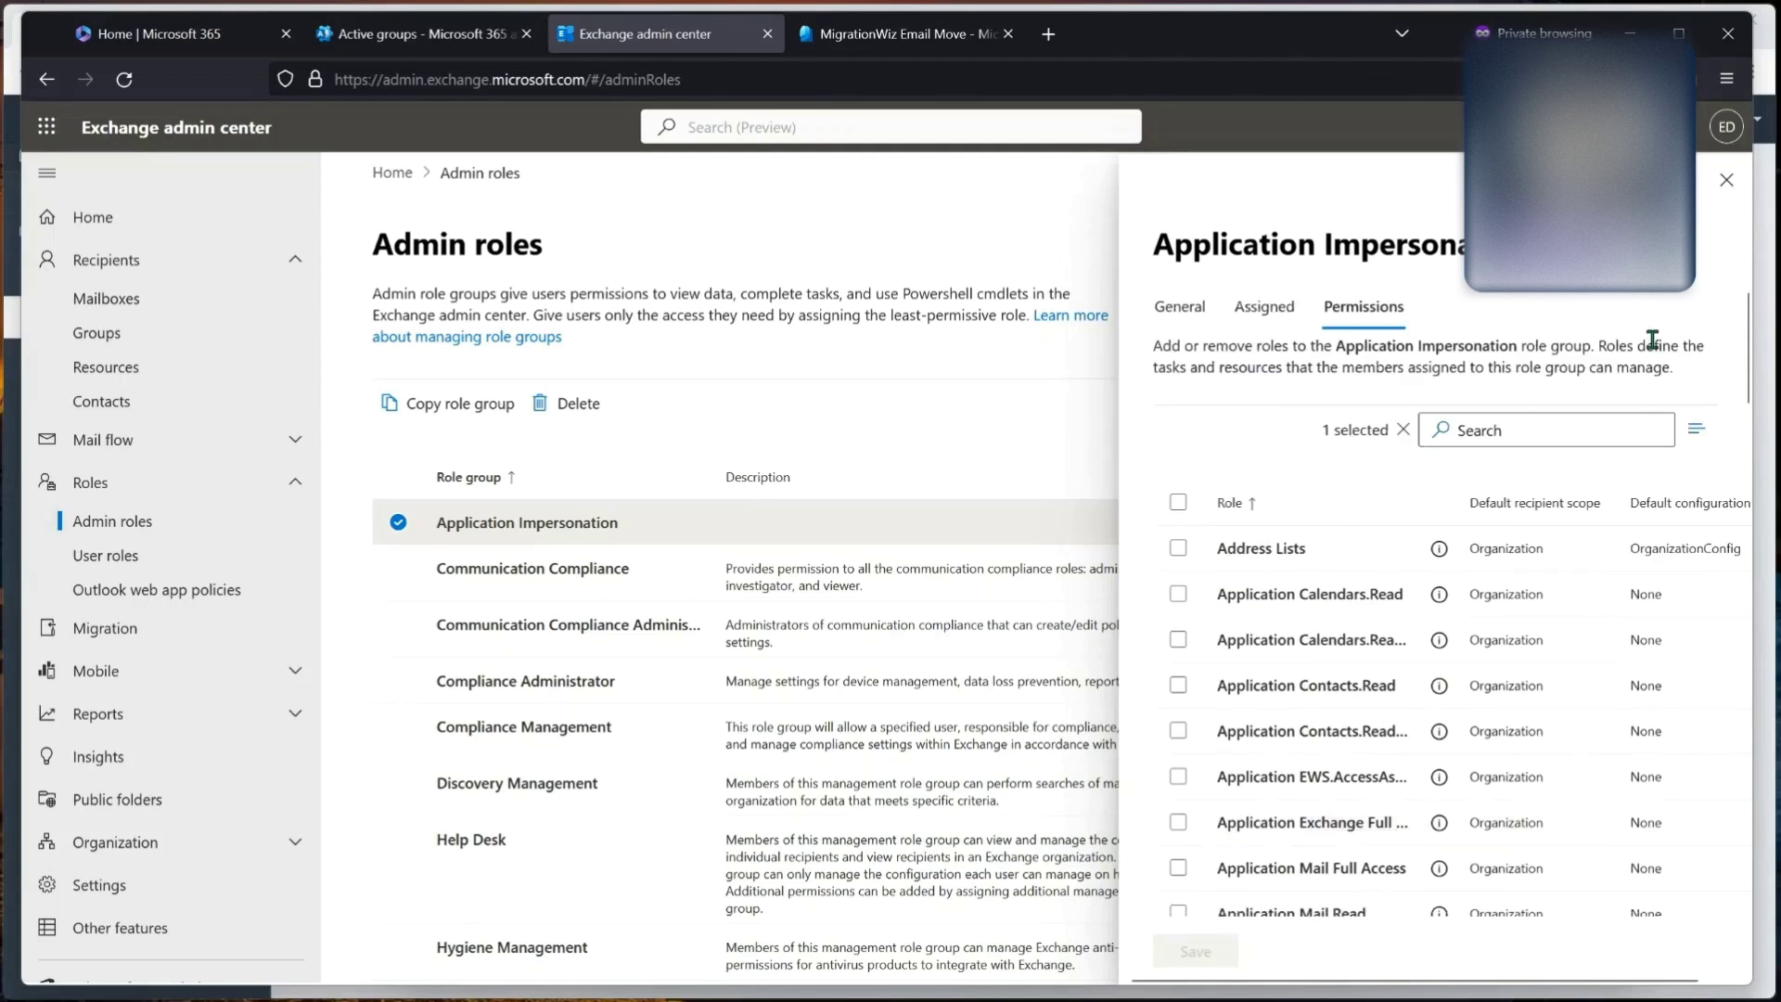
{"action": "left_click", "coordinate": [1727, 179]}
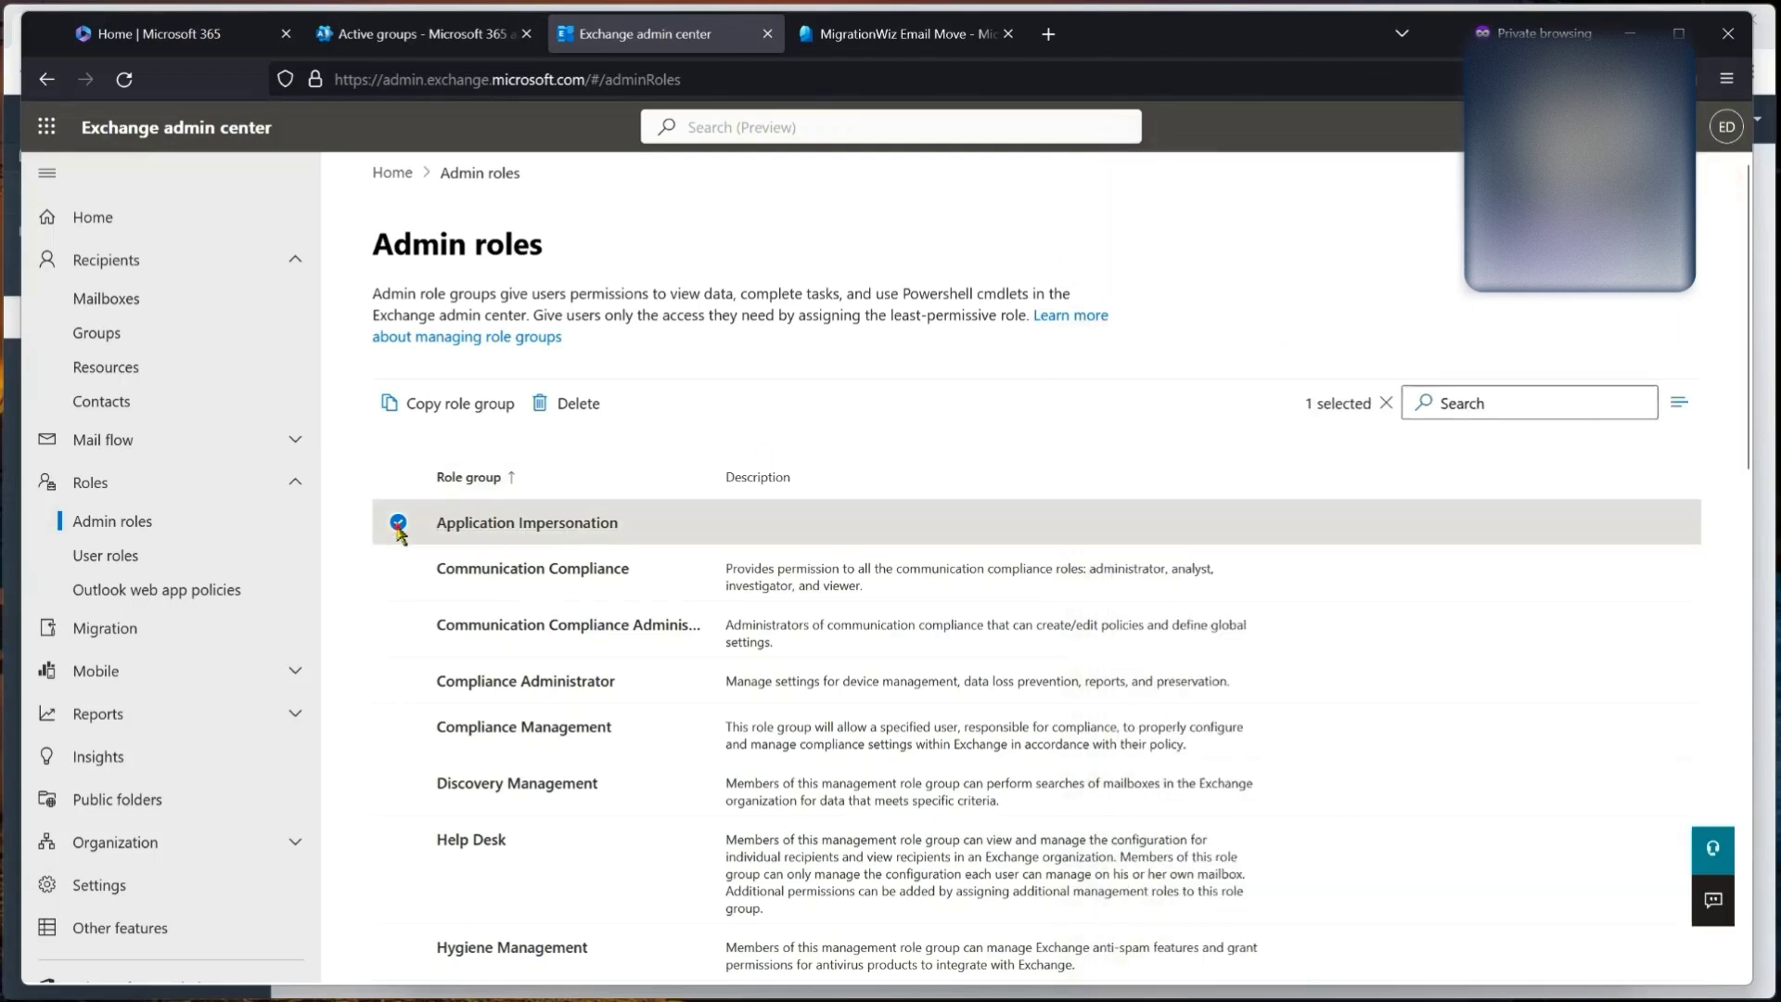
{"action": "left_click", "coordinate": [397, 522]}
{"action": "left_click", "coordinate": [429, 408]}
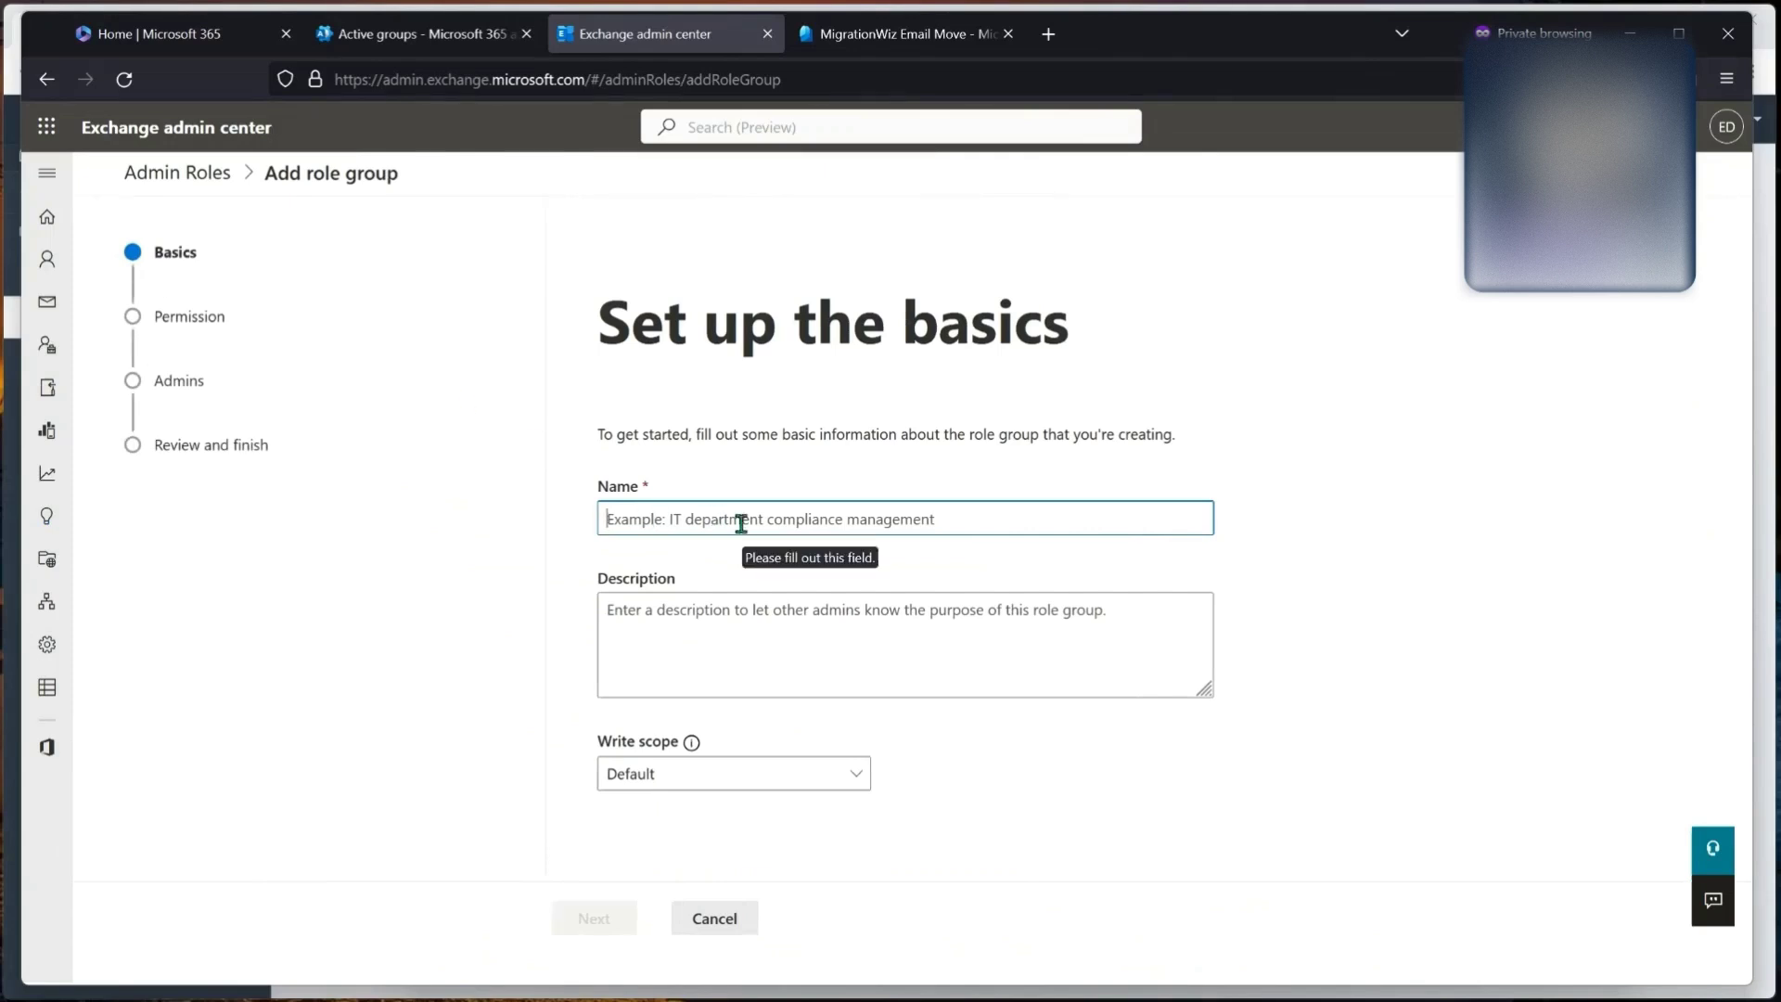
Step: Name the new role group App2 and tick the ApplicationImpersonation permission
{"action": "type", "text": "App2"}
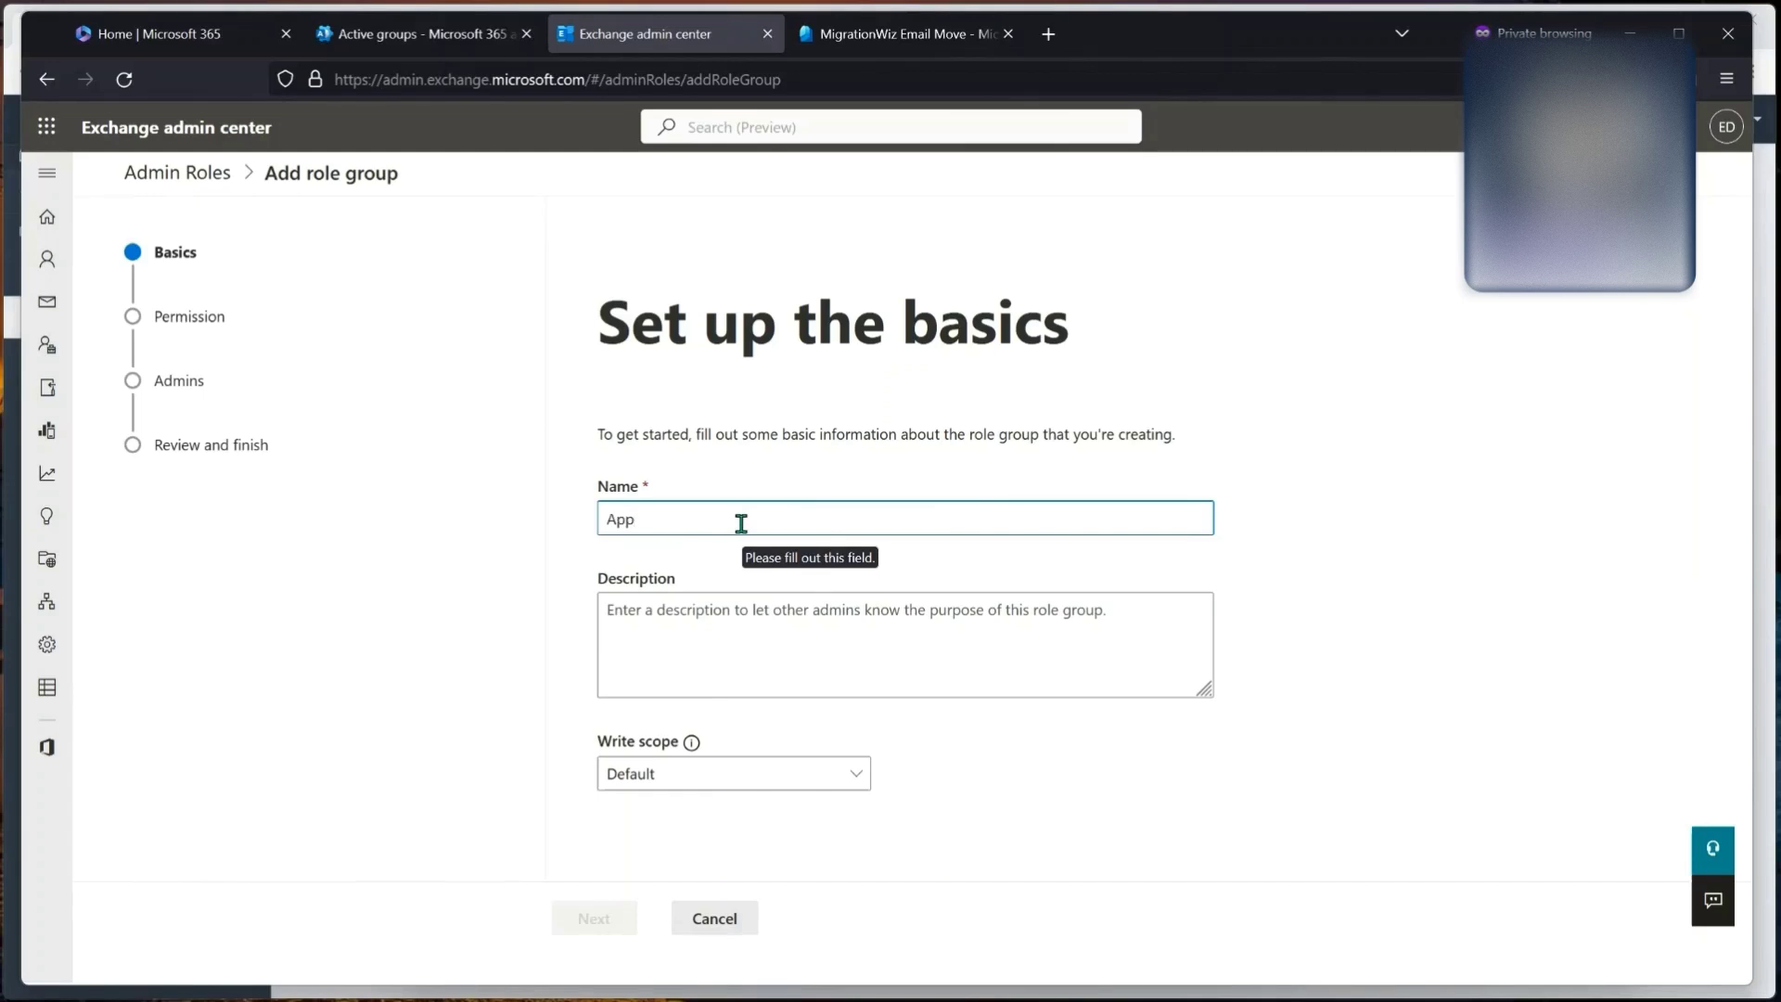
{"action": "left_click", "coordinate": [700, 617]}
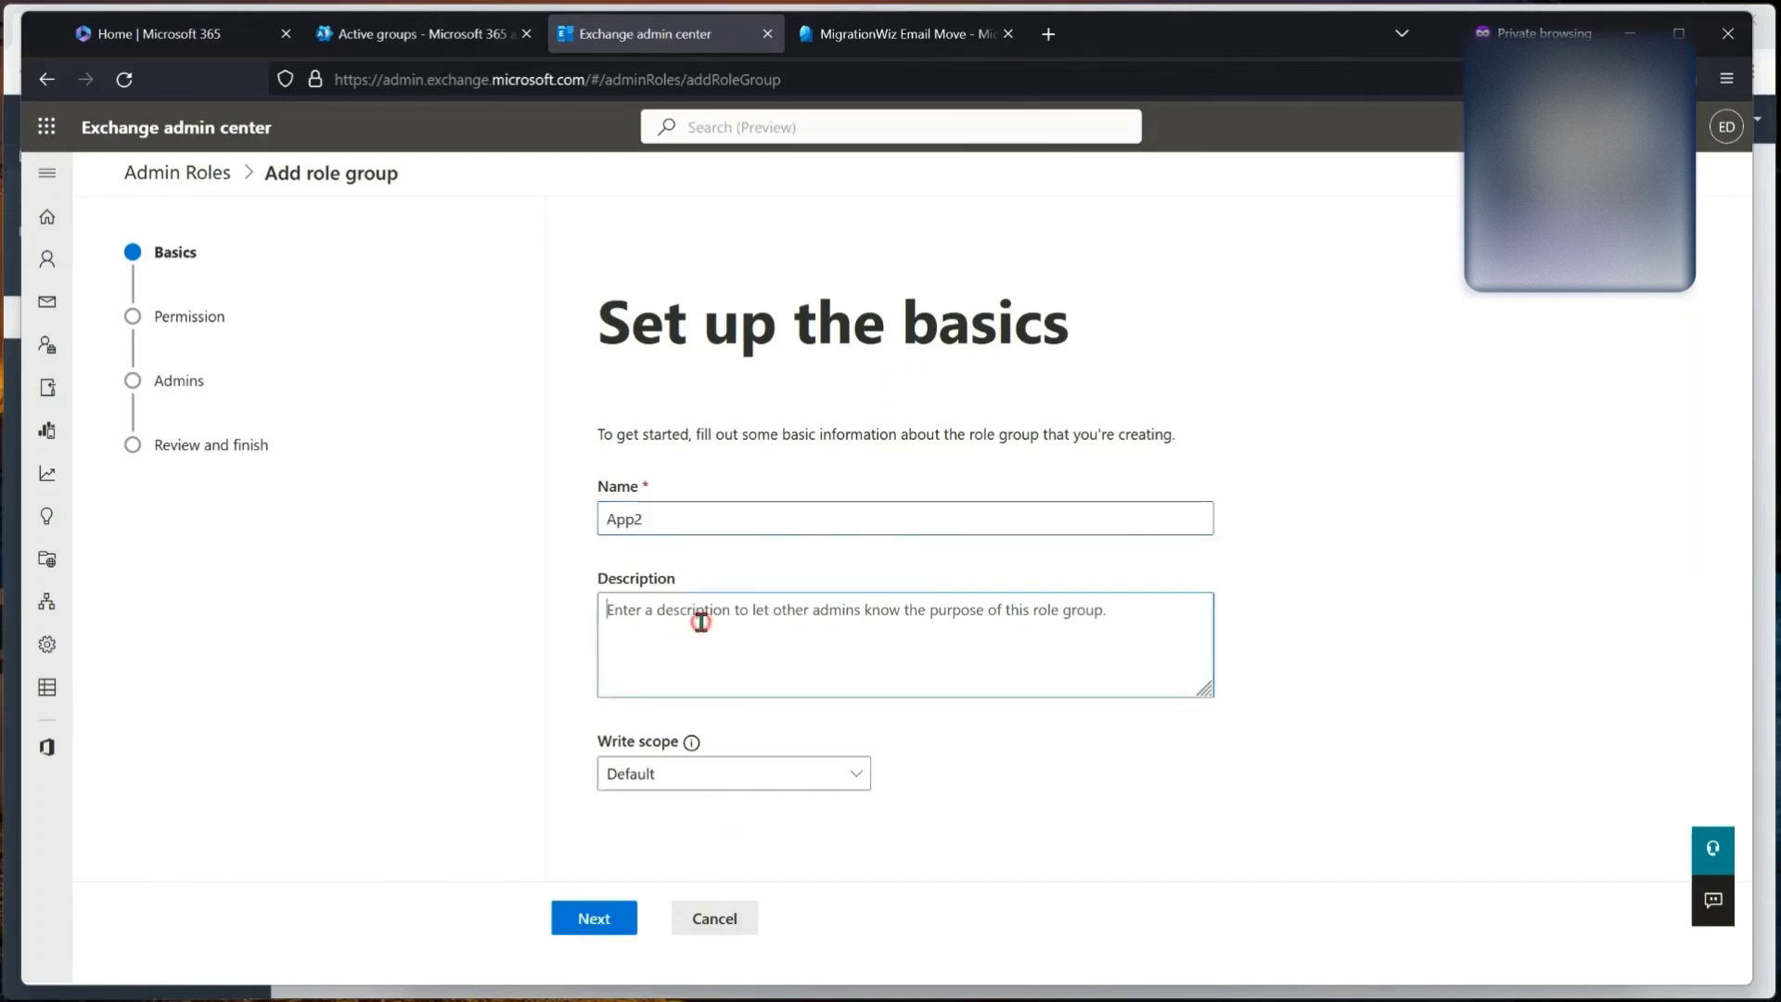
{"action": "left_click", "coordinate": [610, 919]}
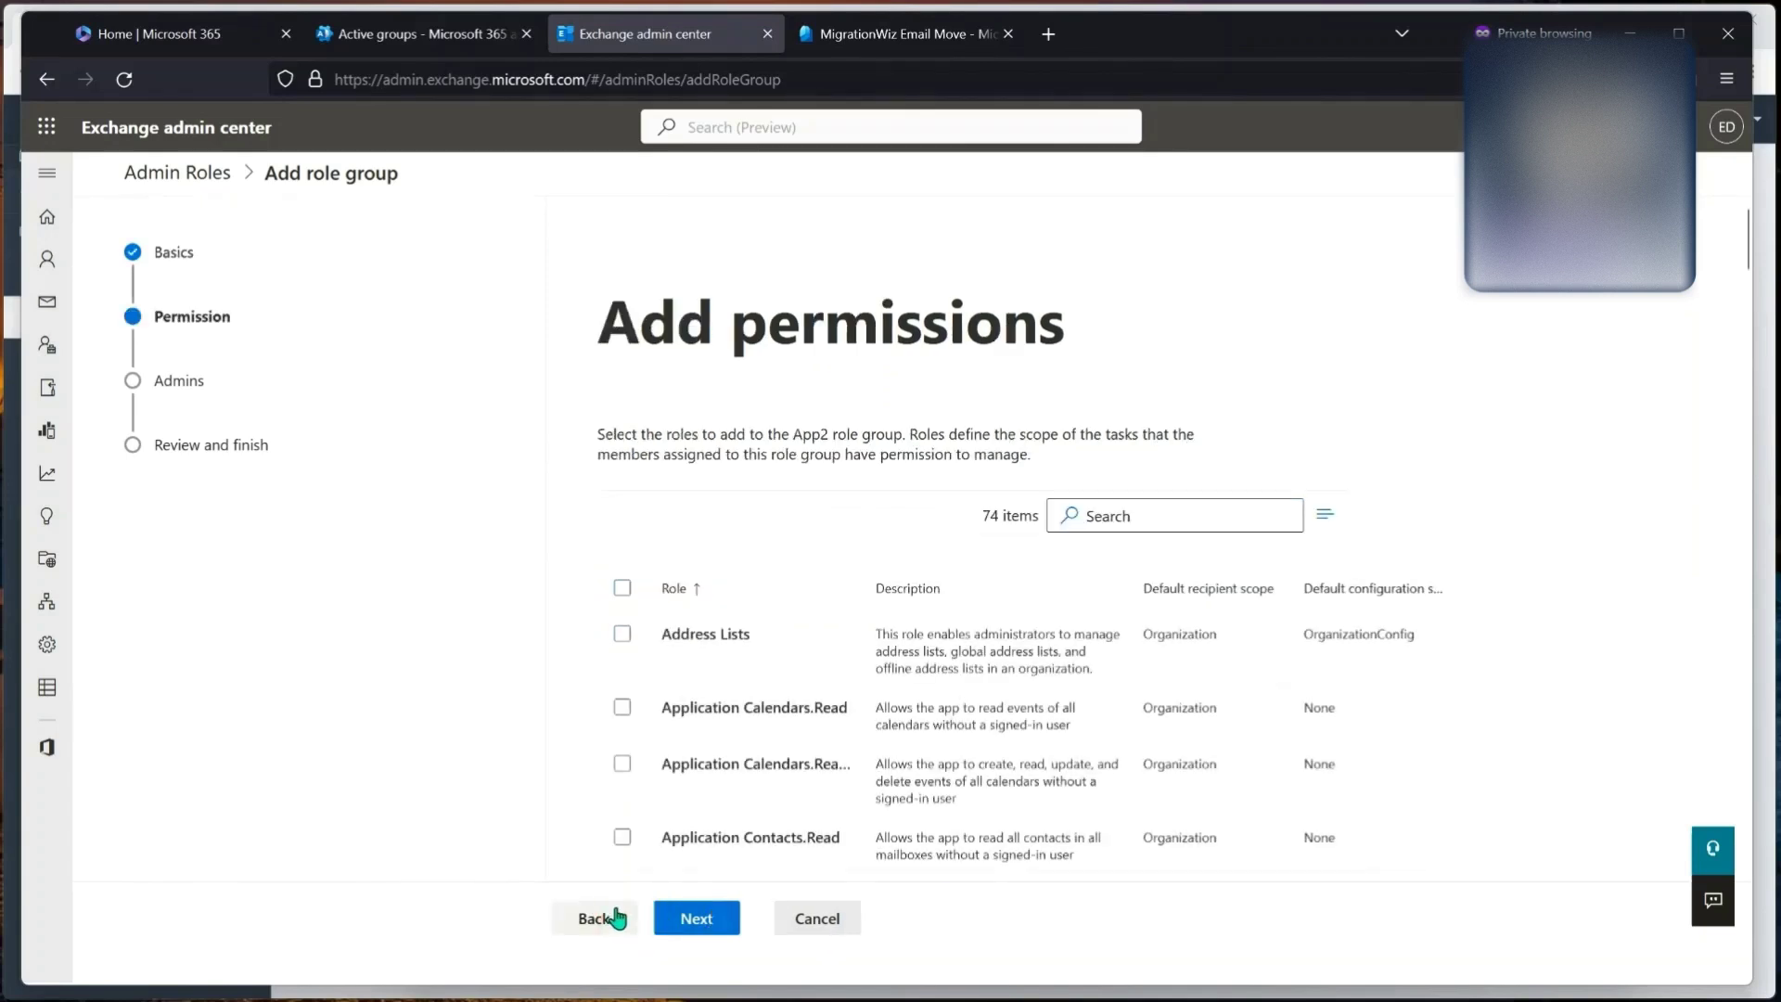
{"action": "scroll", "coordinate": [742, 694], "scroll_direction": "down", "scroll_amount": 10}
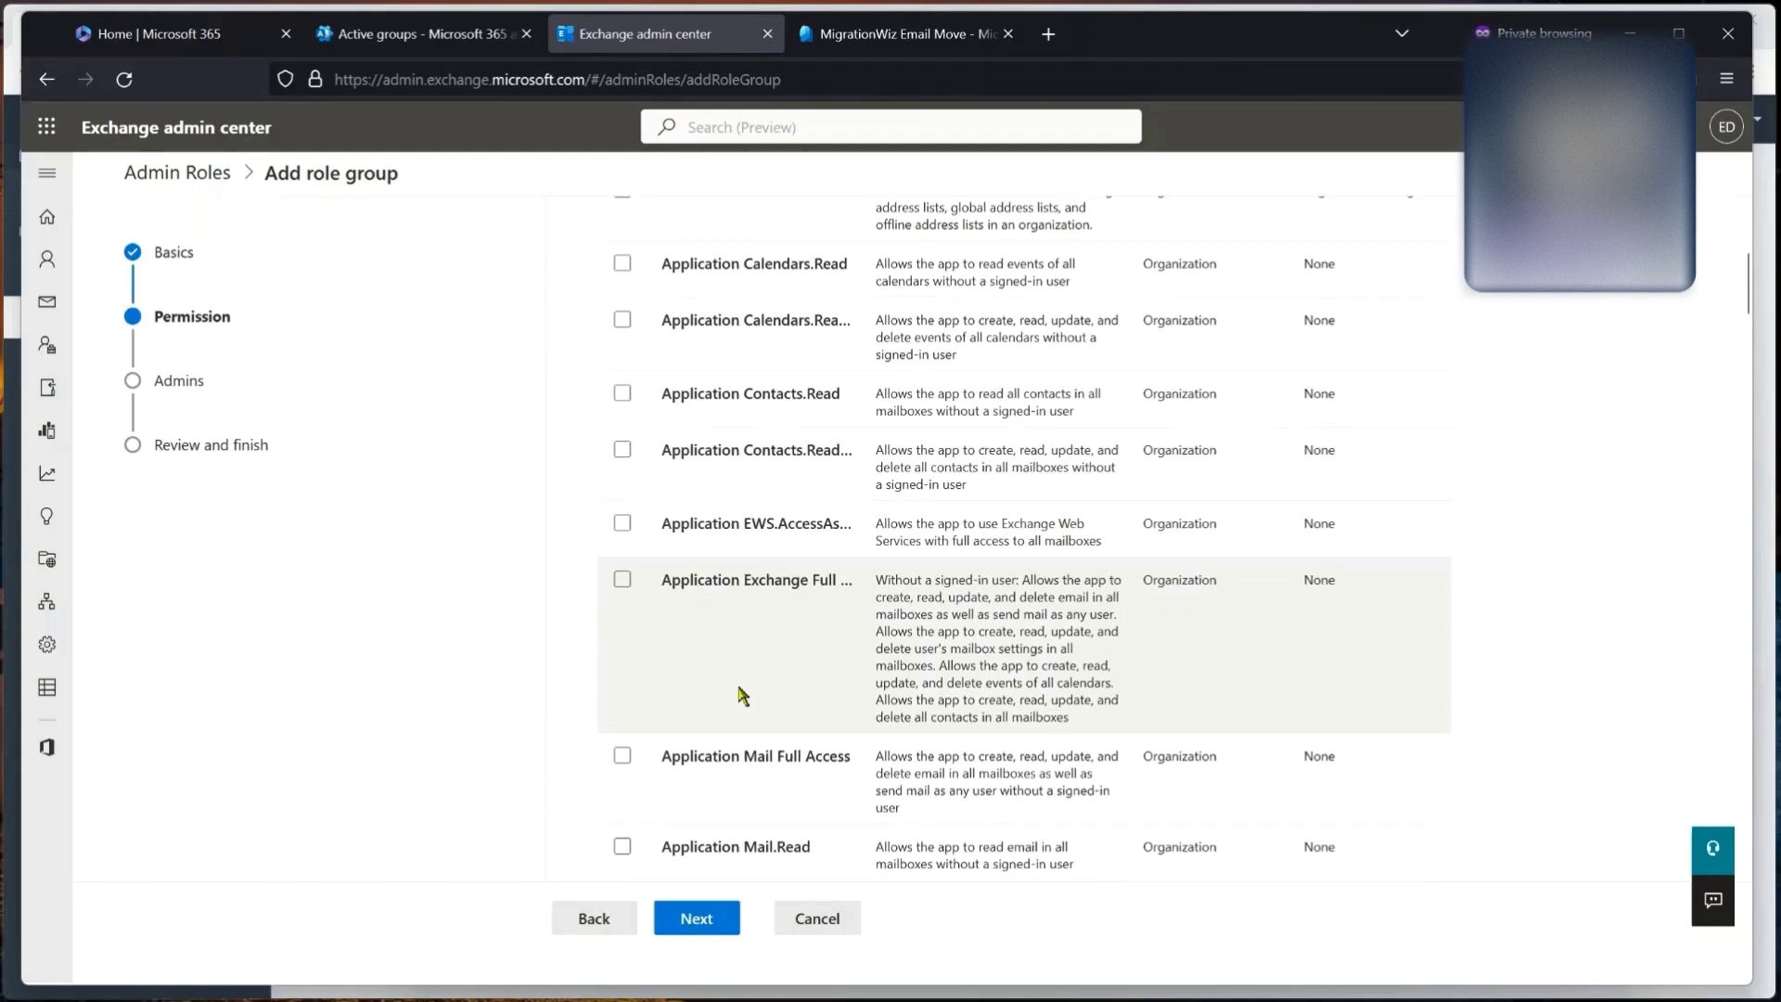
{"action": "scroll", "coordinate": [730, 524], "scroll_direction": "down", "scroll_amount": 3}
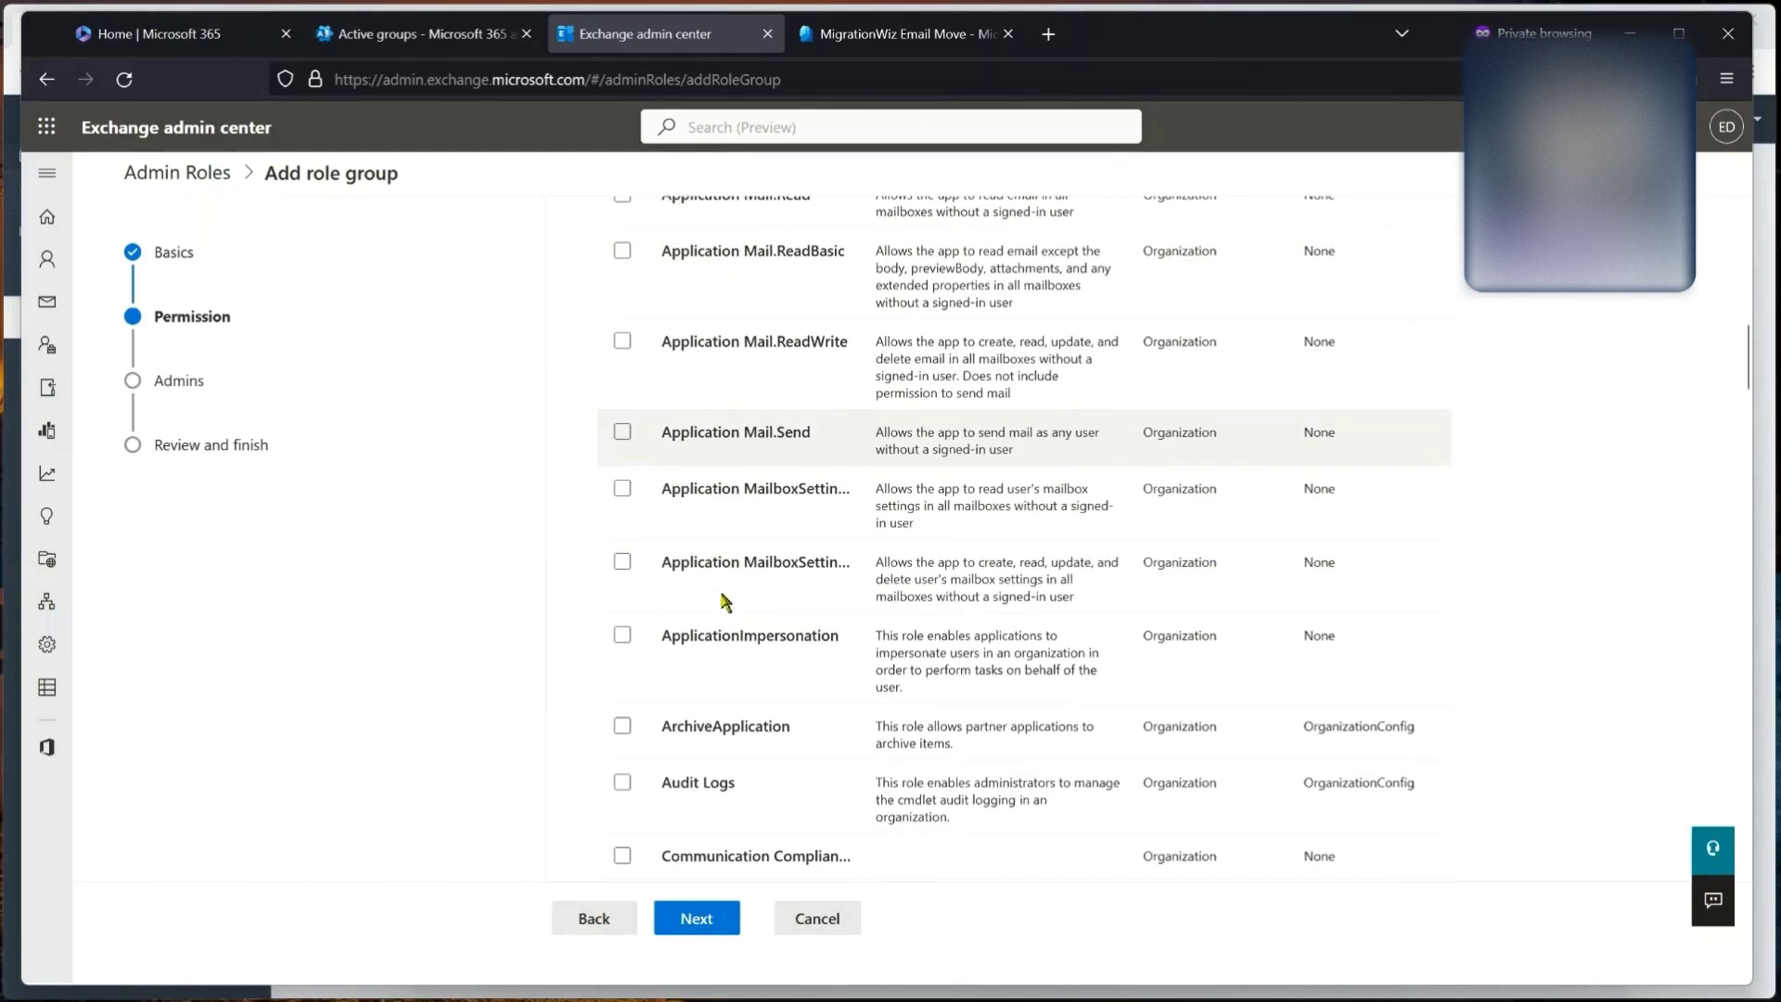
{"action": "left_click", "coordinate": [623, 637]}
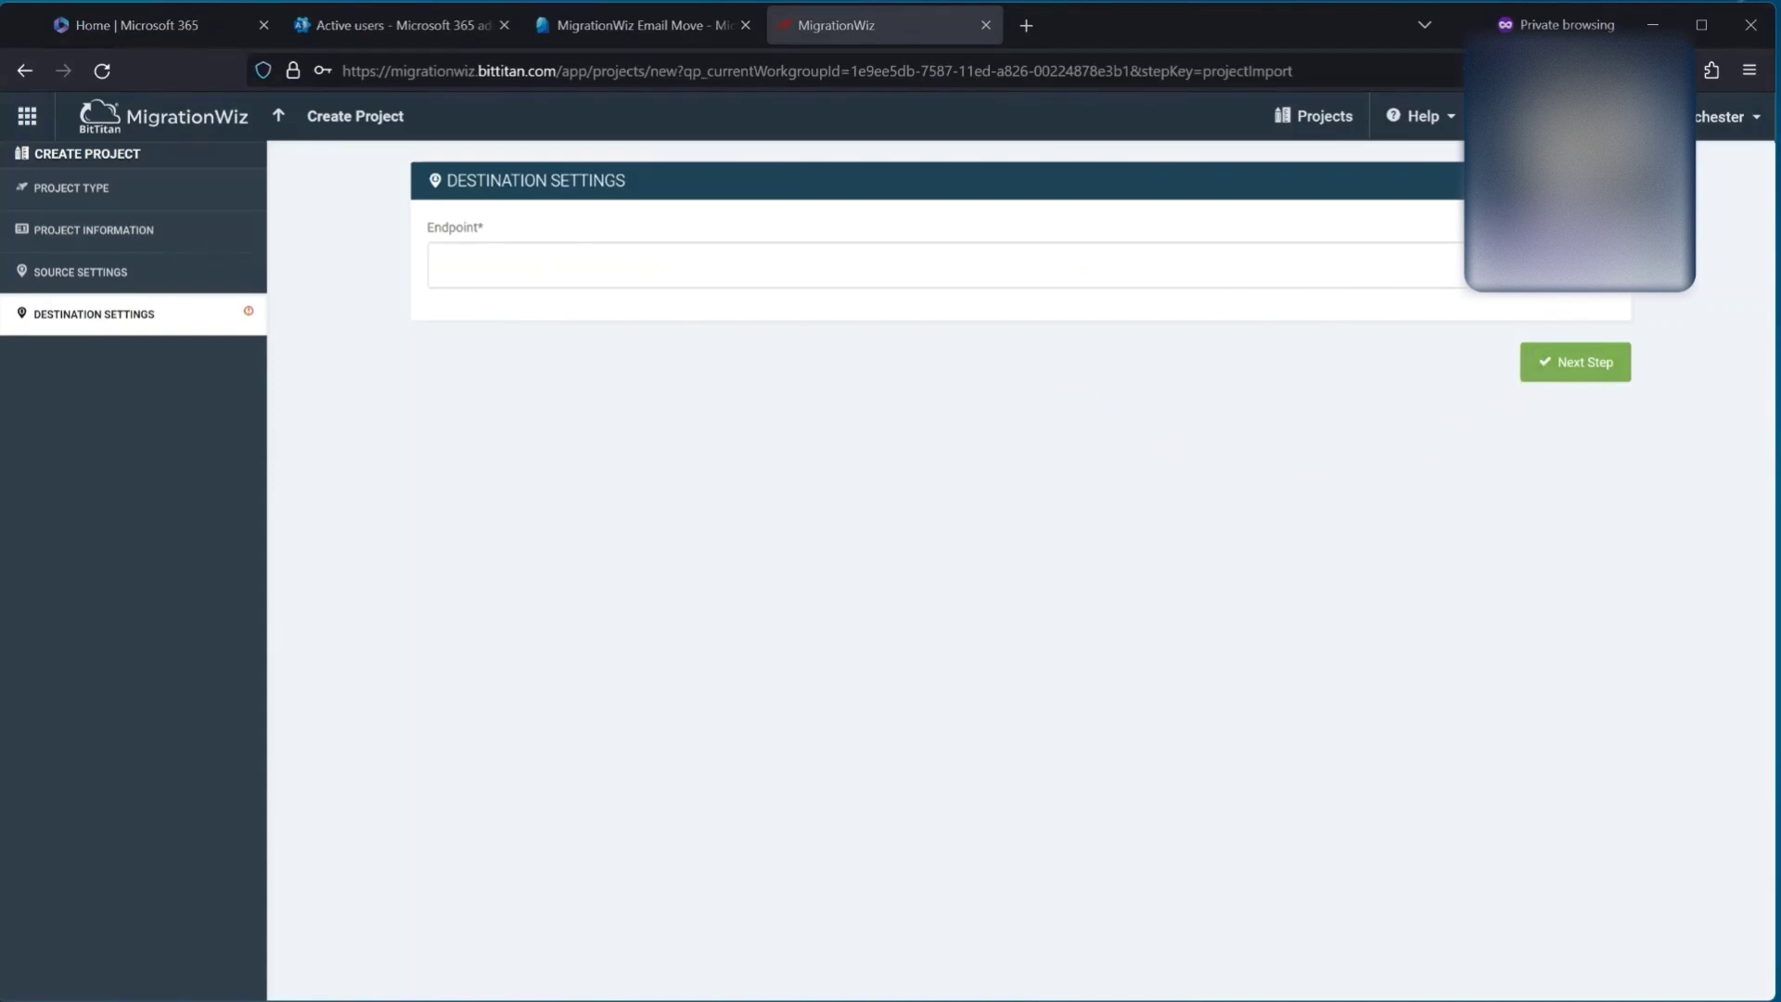
{"action": "left_click", "coordinate": [1577, 265]}
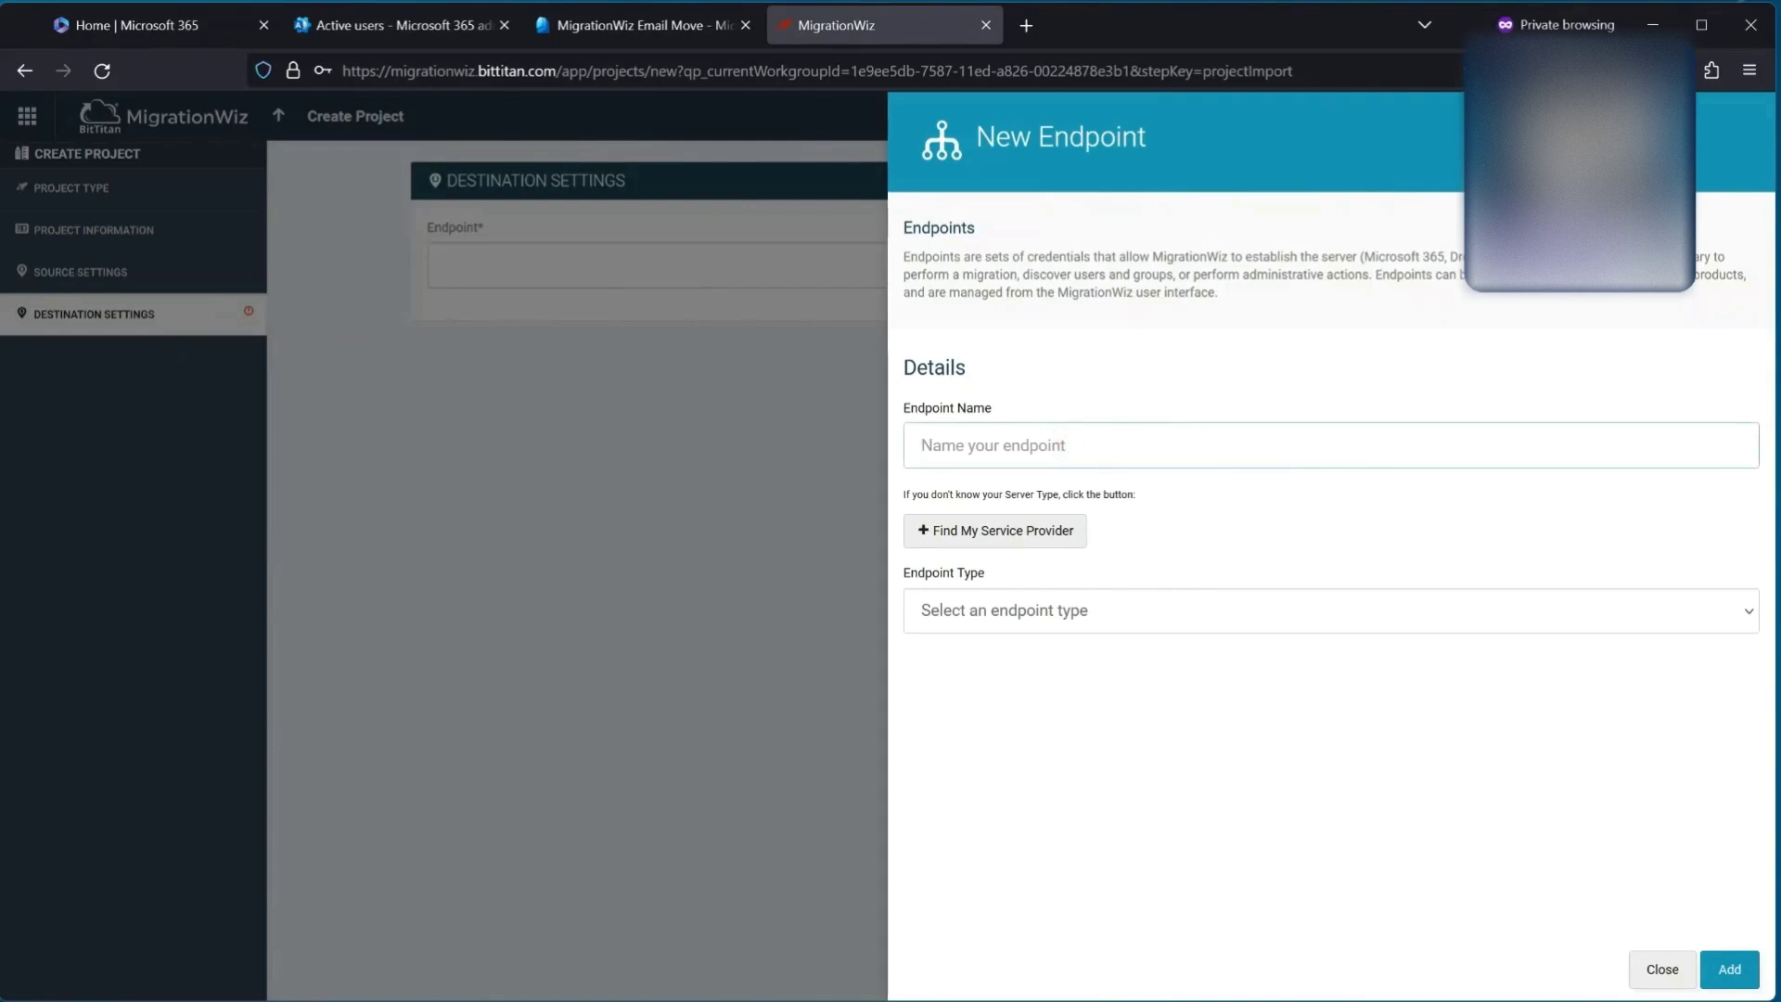
Step: Add a Microsoft 365 destination endpoint named 'TCGE5Demo M365 Tenant' with admin credentials
{"action": "type", "text": "TOSPDemo M365 Tenant"}
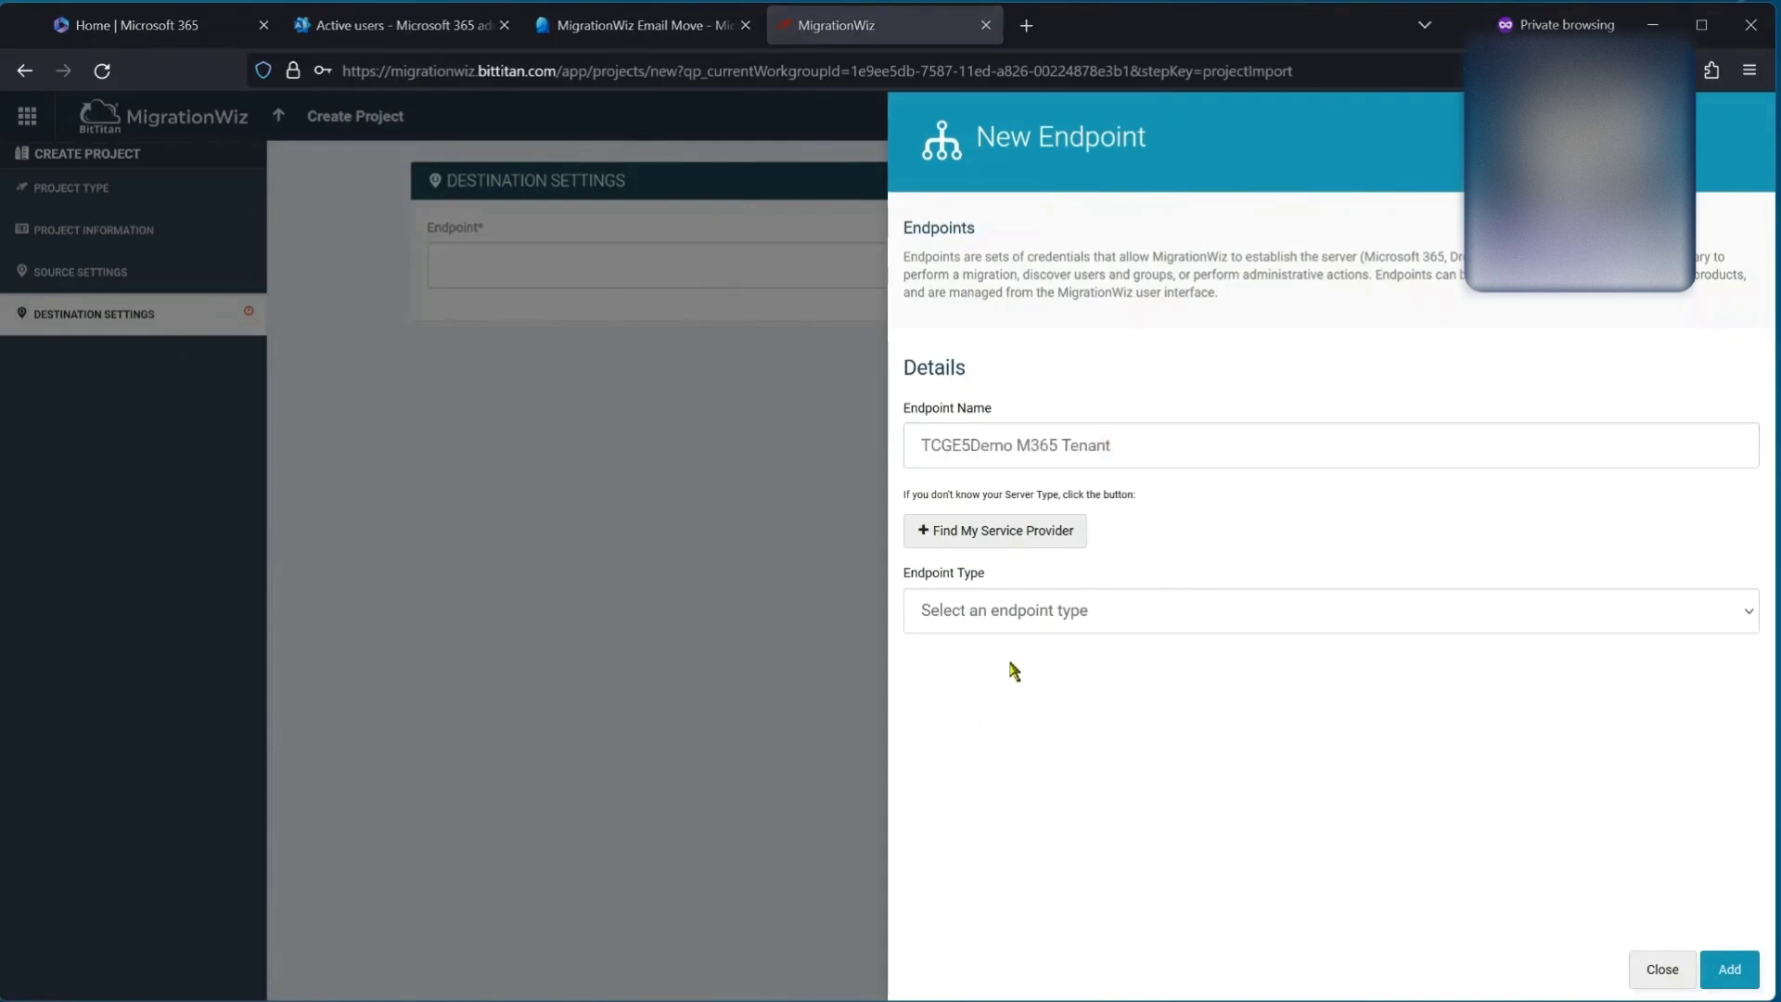
{"action": "left_click", "coordinate": [1006, 611]}
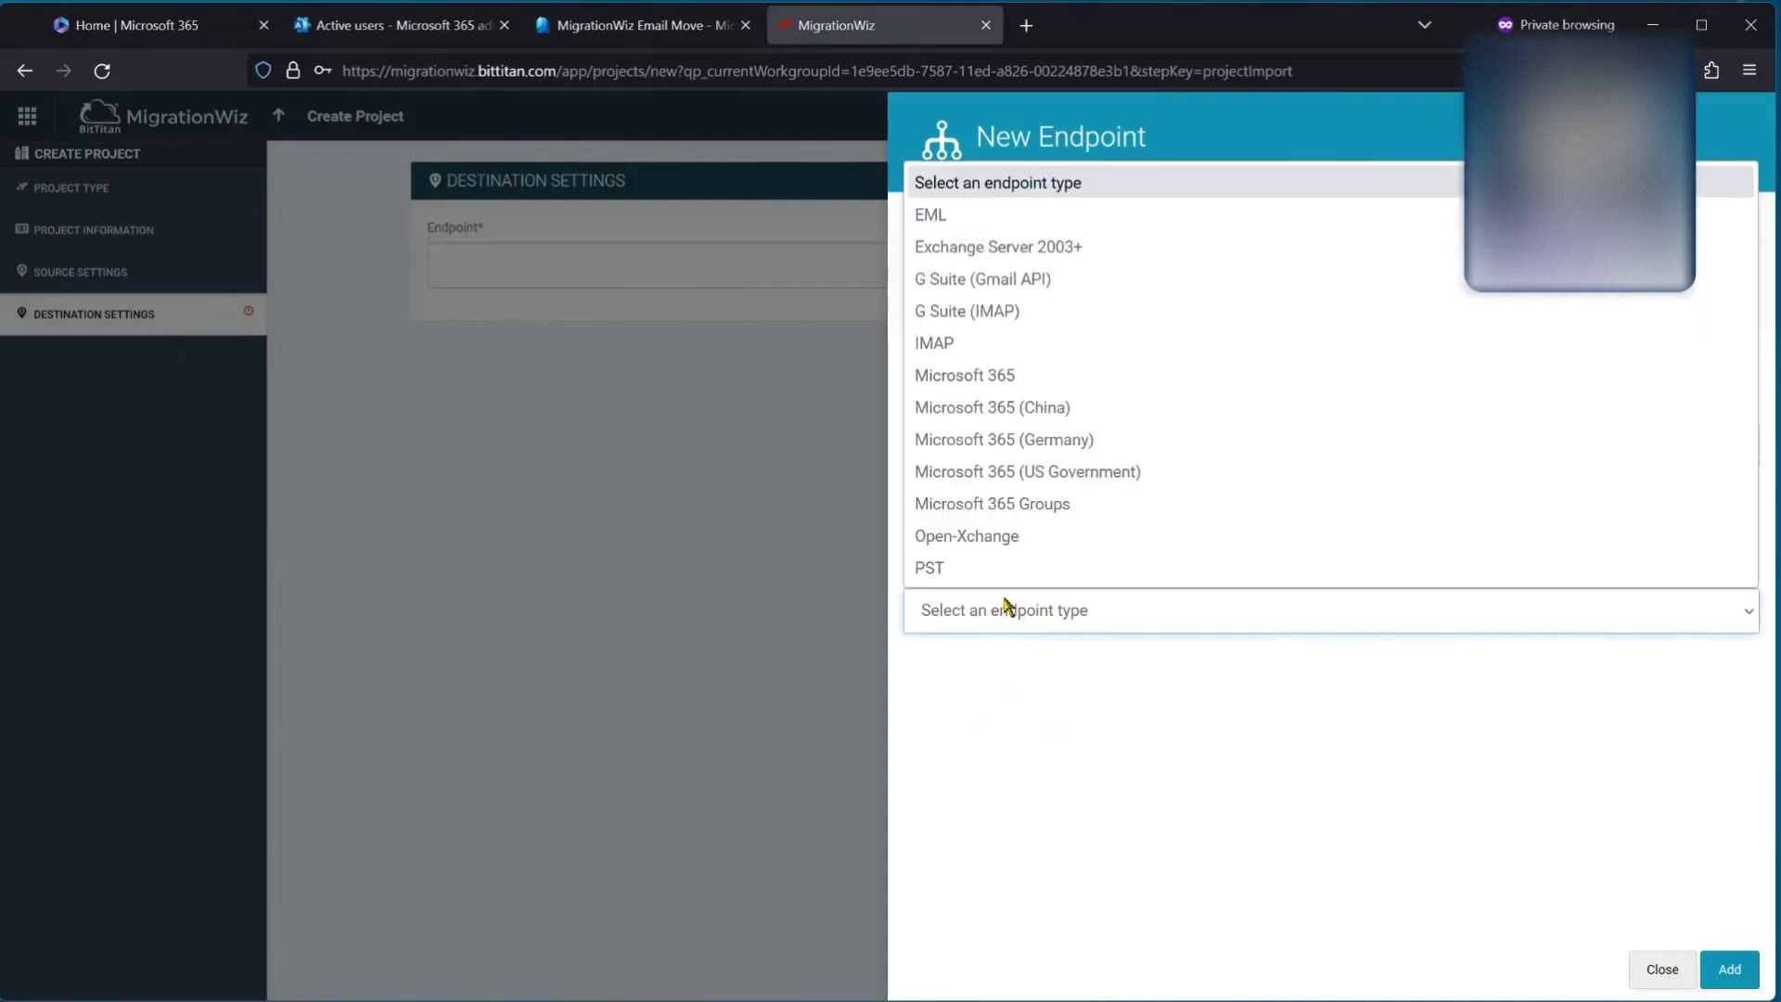
{"action": "left_click", "coordinate": [1001, 376]}
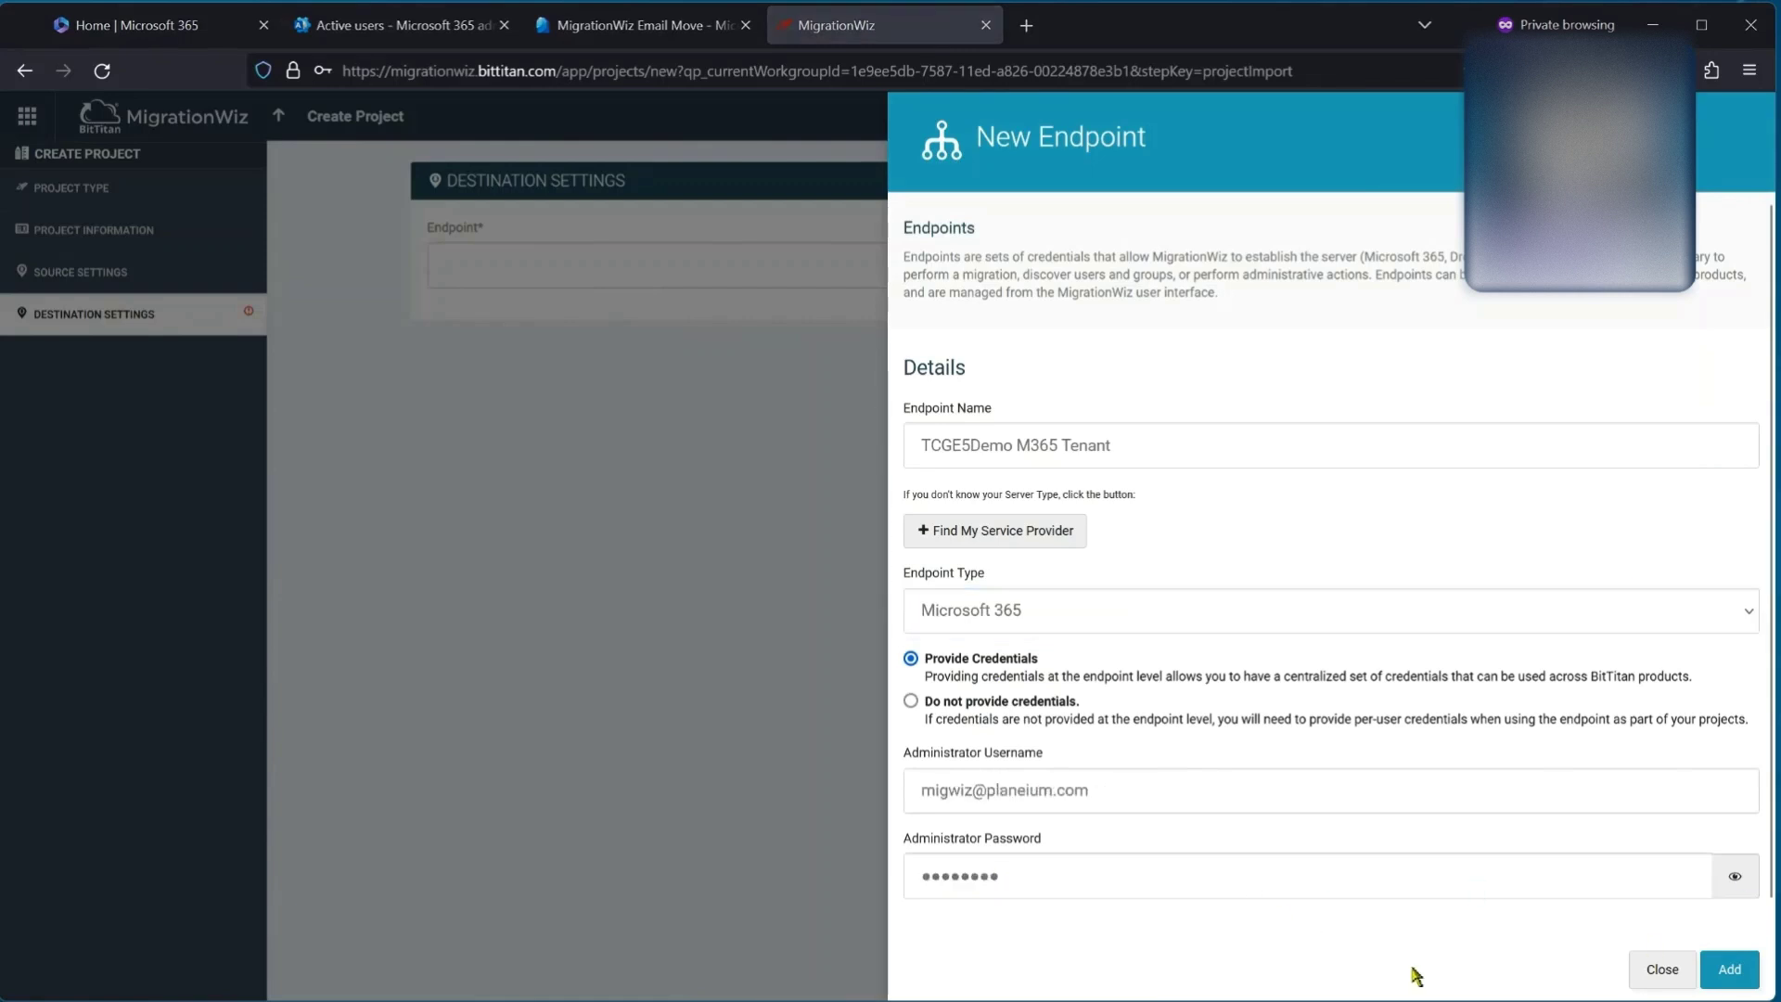
{"action": "left_click", "coordinate": [1730, 970]}
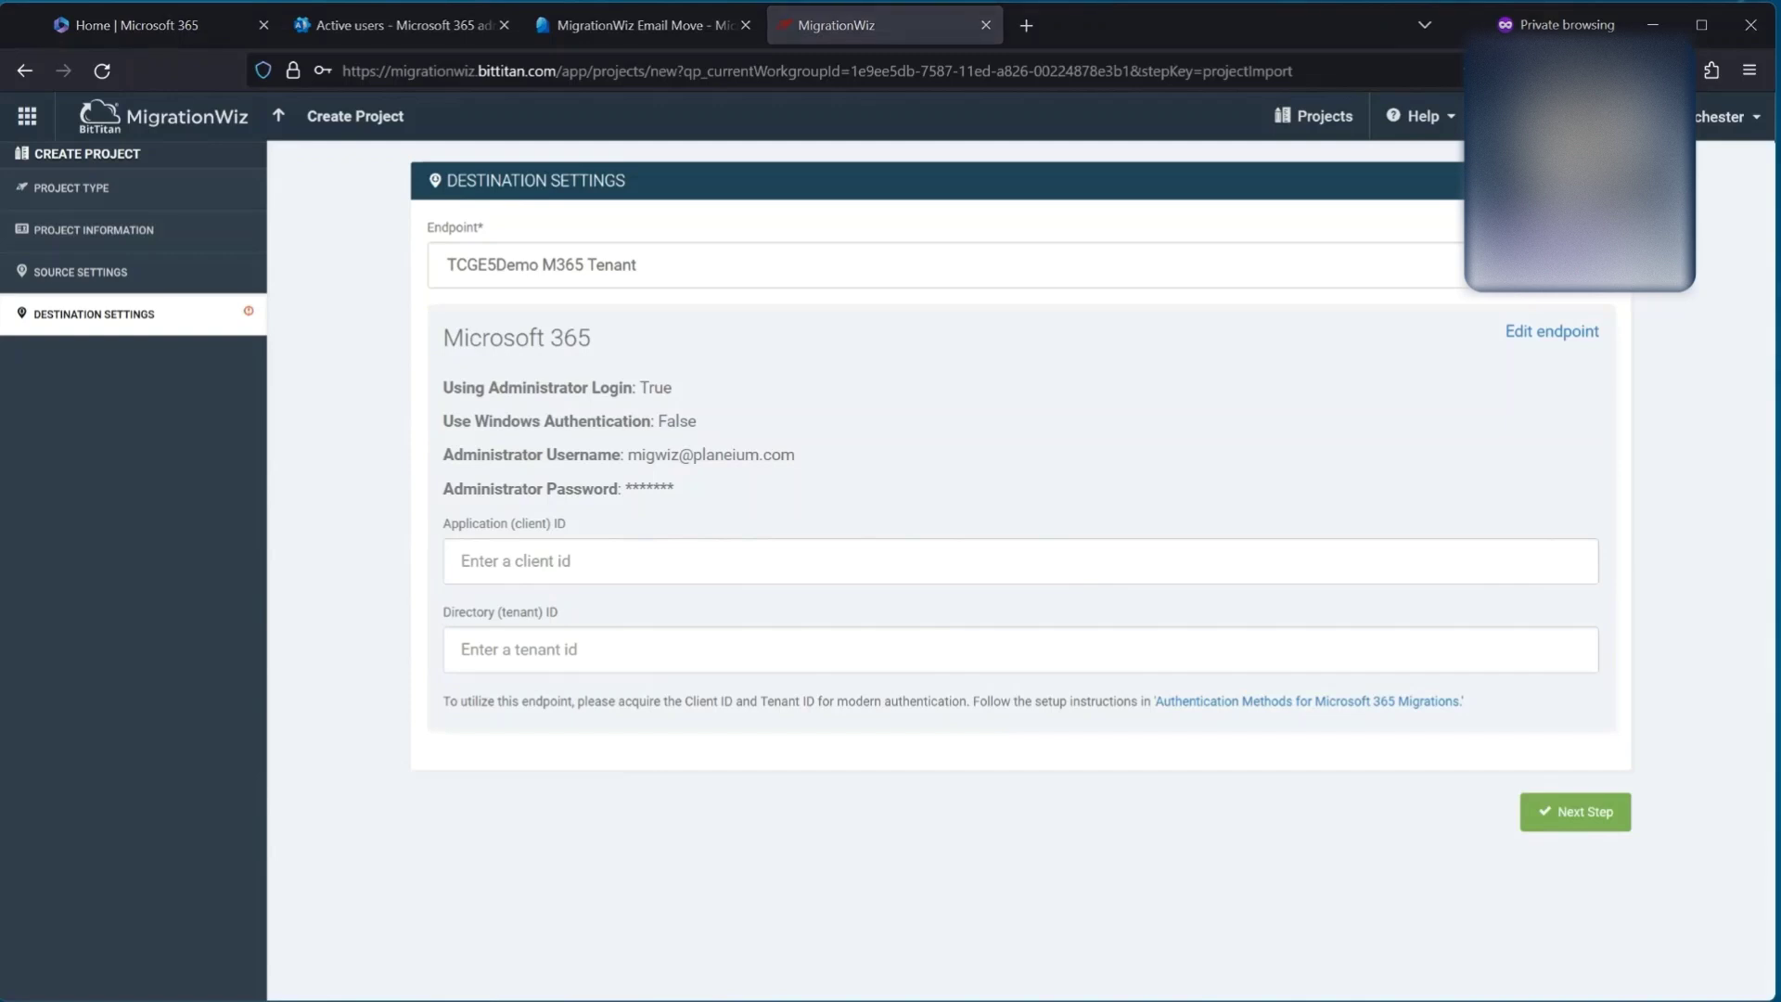
Step: Paste the client and tenant IDs into the destination settings and save to the summary
{"action": "left_click", "coordinate": [575, 566]}
{"action": "type", "text": "629918d9-2279-42e7-be94-11b0d299eb18"}
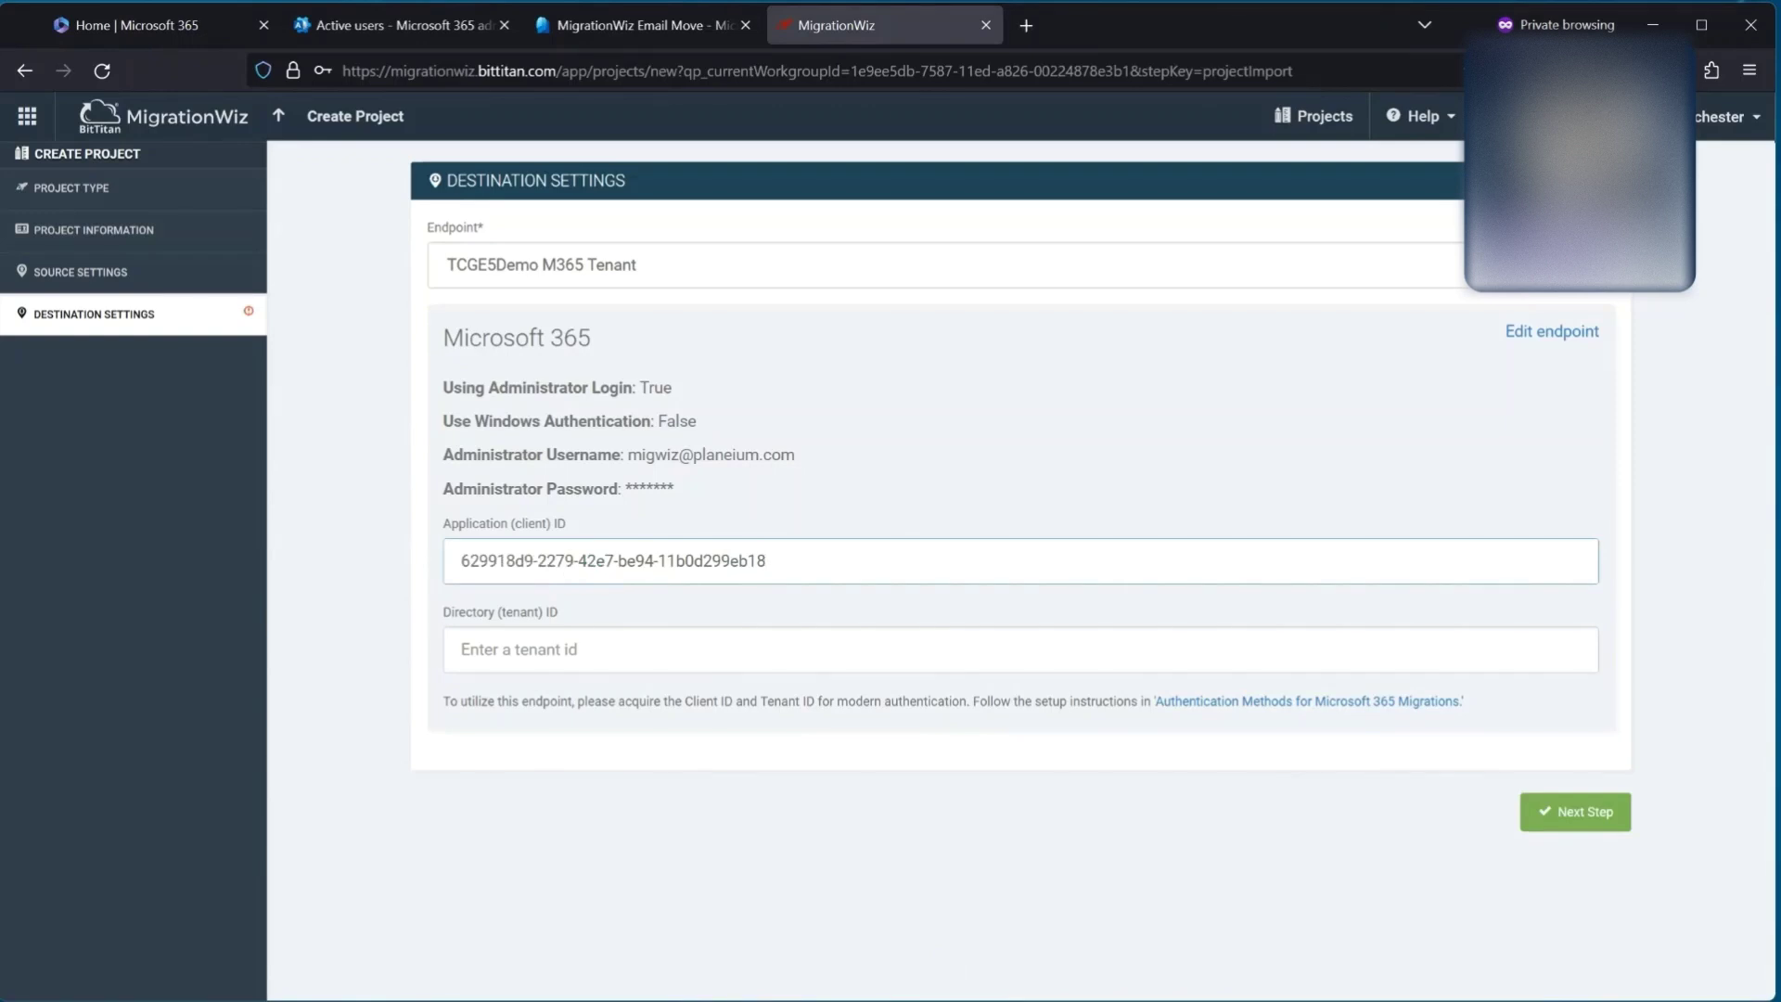
{"action": "left_click", "coordinate": [579, 654]}
{"action": "type", "text": "37664352-bb46-49f9-8f7d-7b08f09aa08b"}
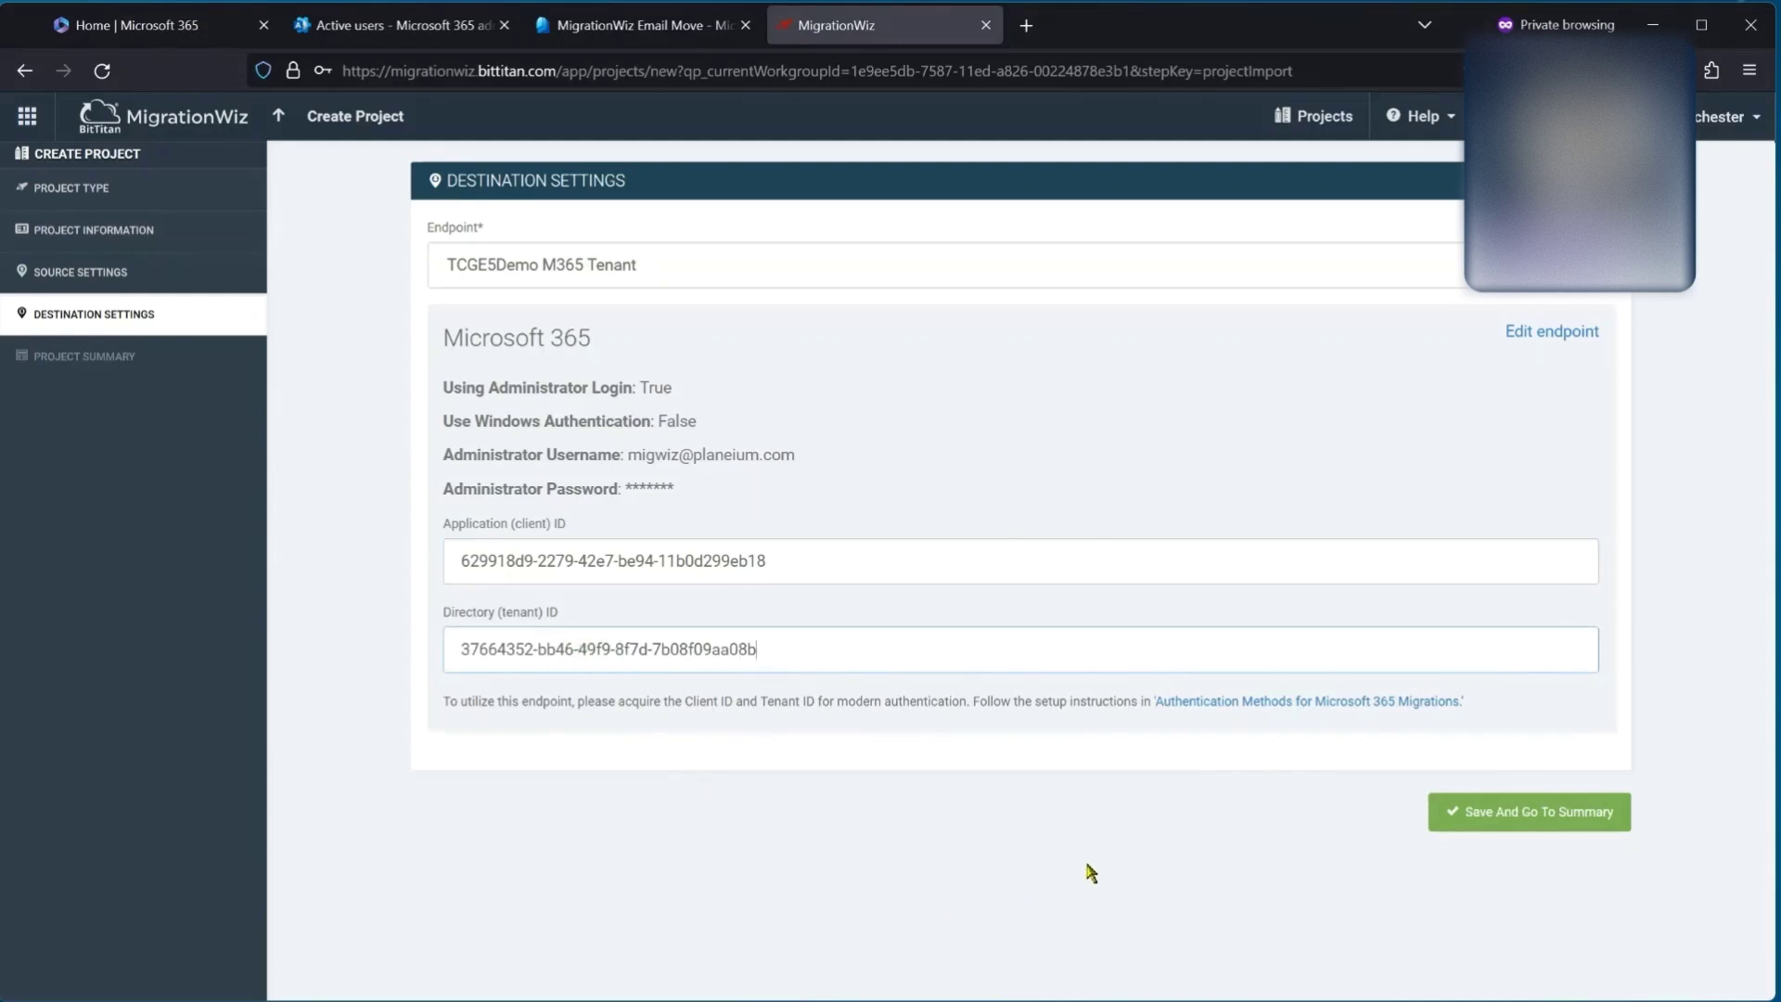
{"action": "left_click", "coordinate": [1487, 829]}
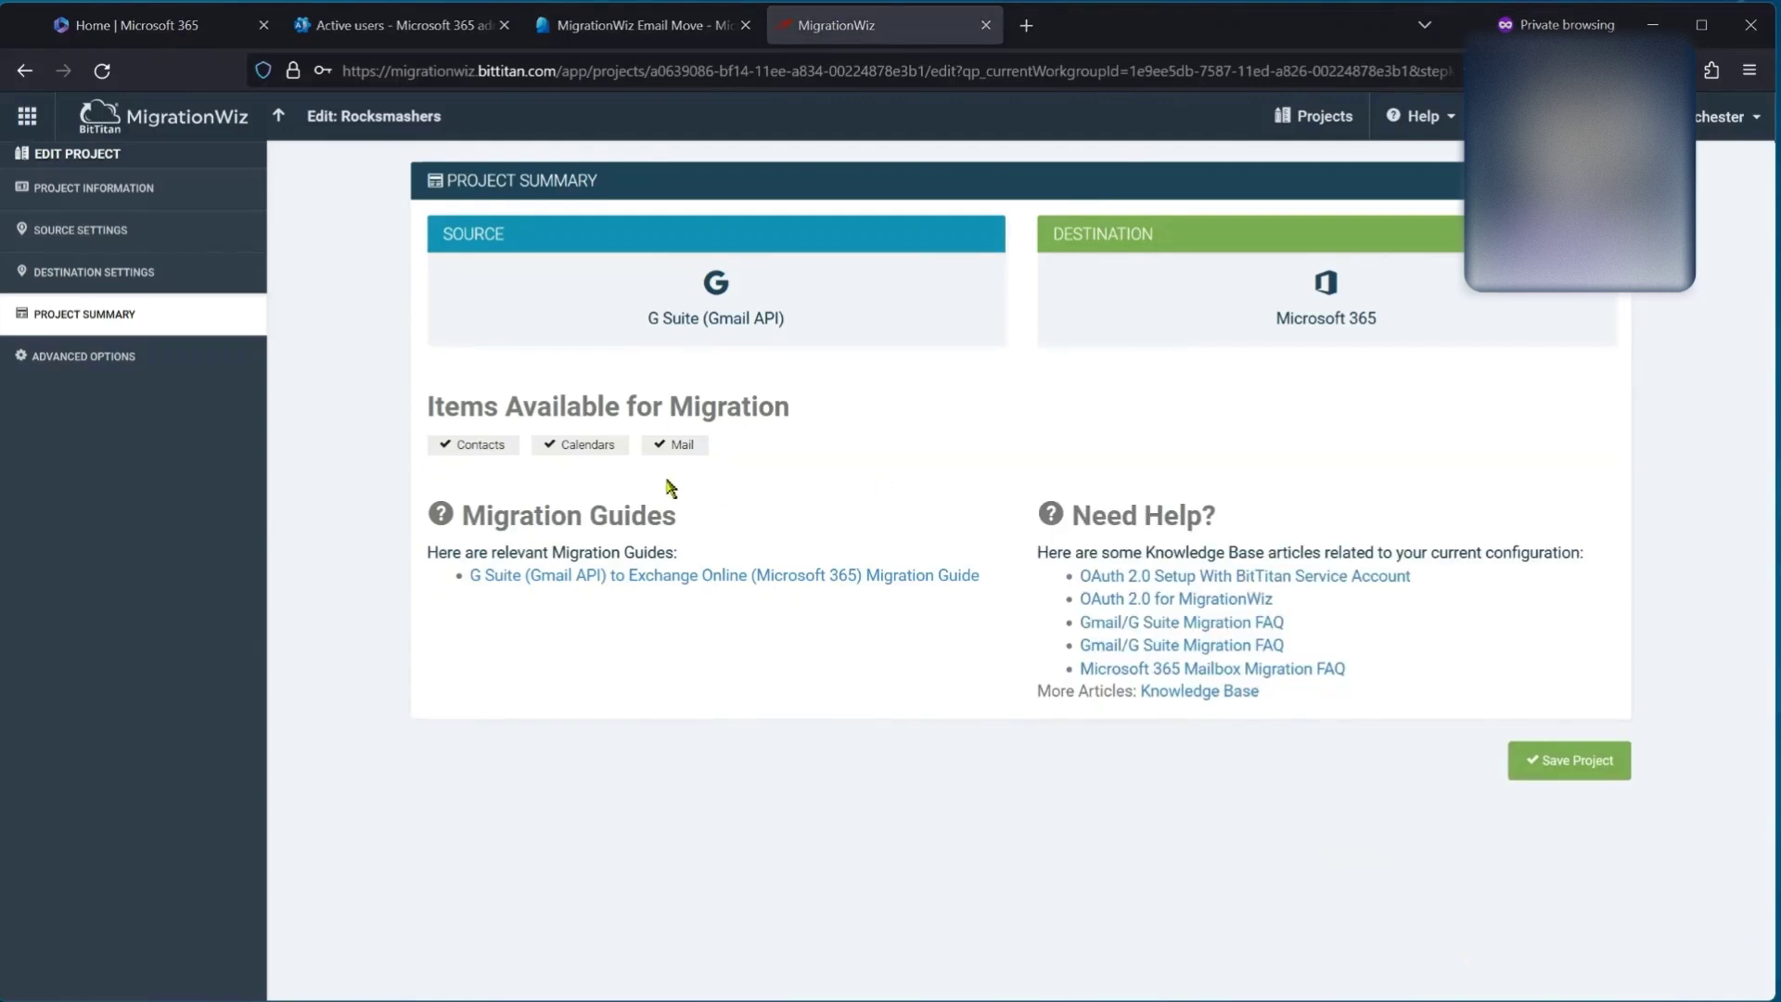
Step: Keep 'Convert labels to folders' in the advanced Source/Destination options and save the project
{"action": "left_click", "coordinate": [71, 365]}
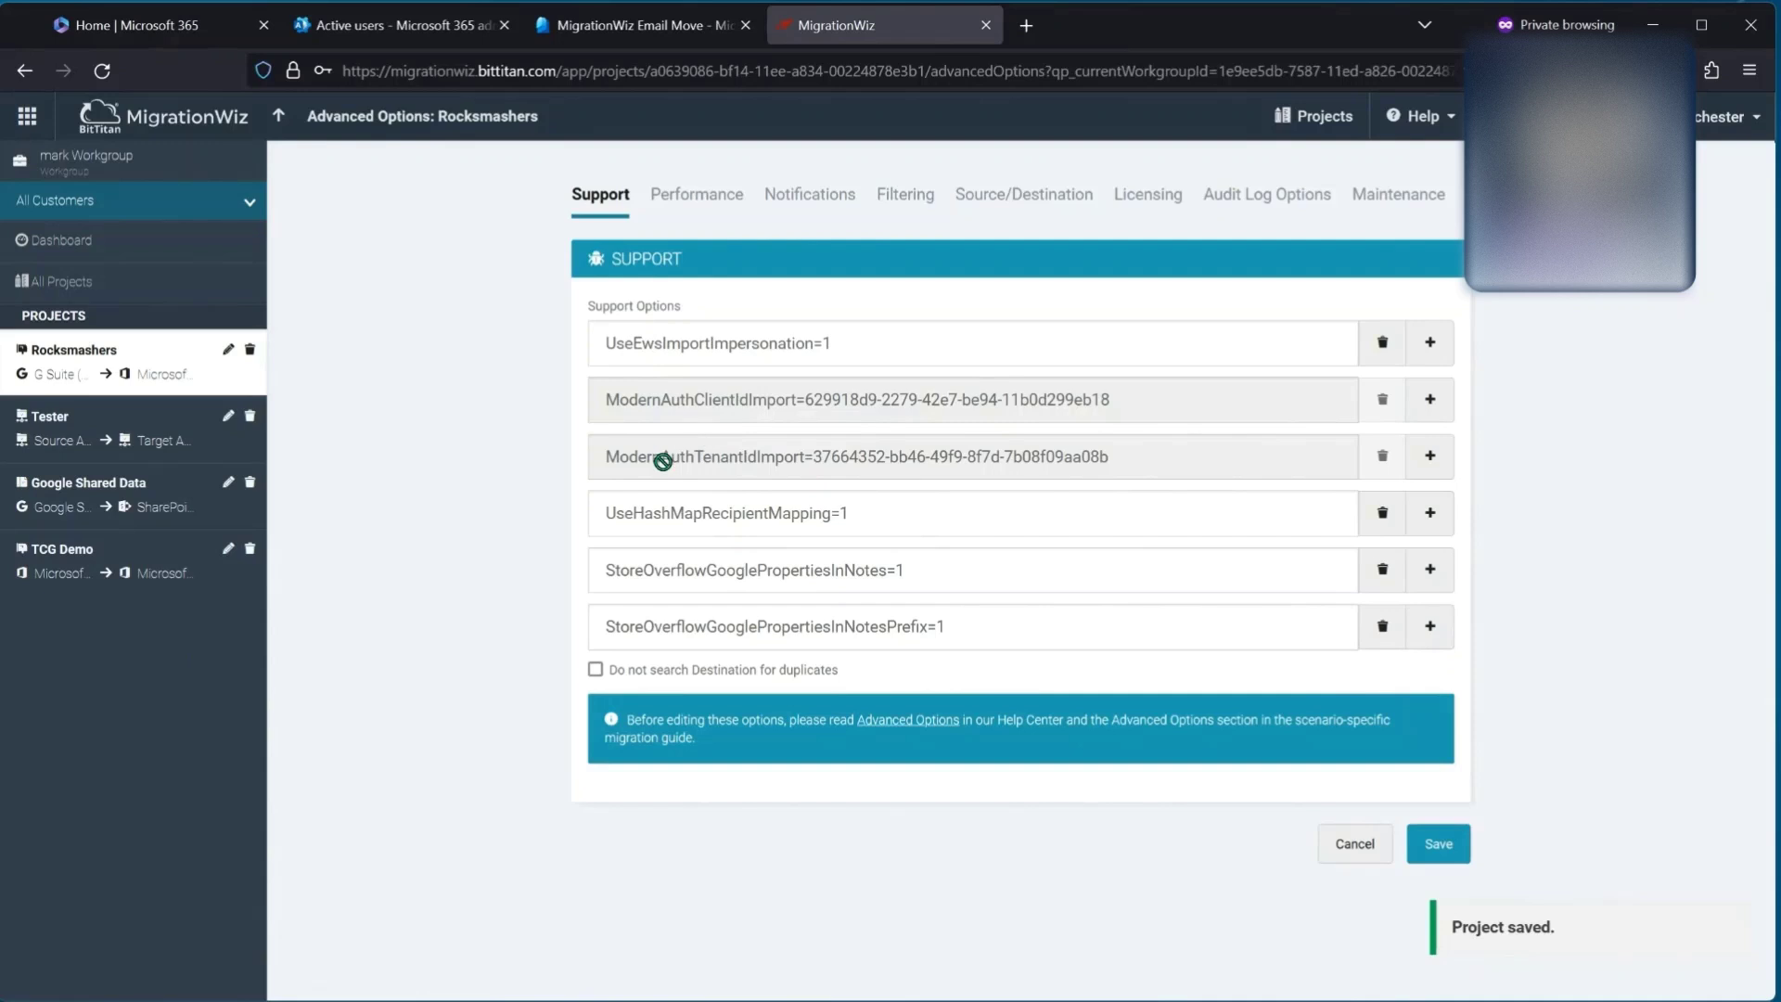
{"action": "left_click", "coordinate": [1007, 201]}
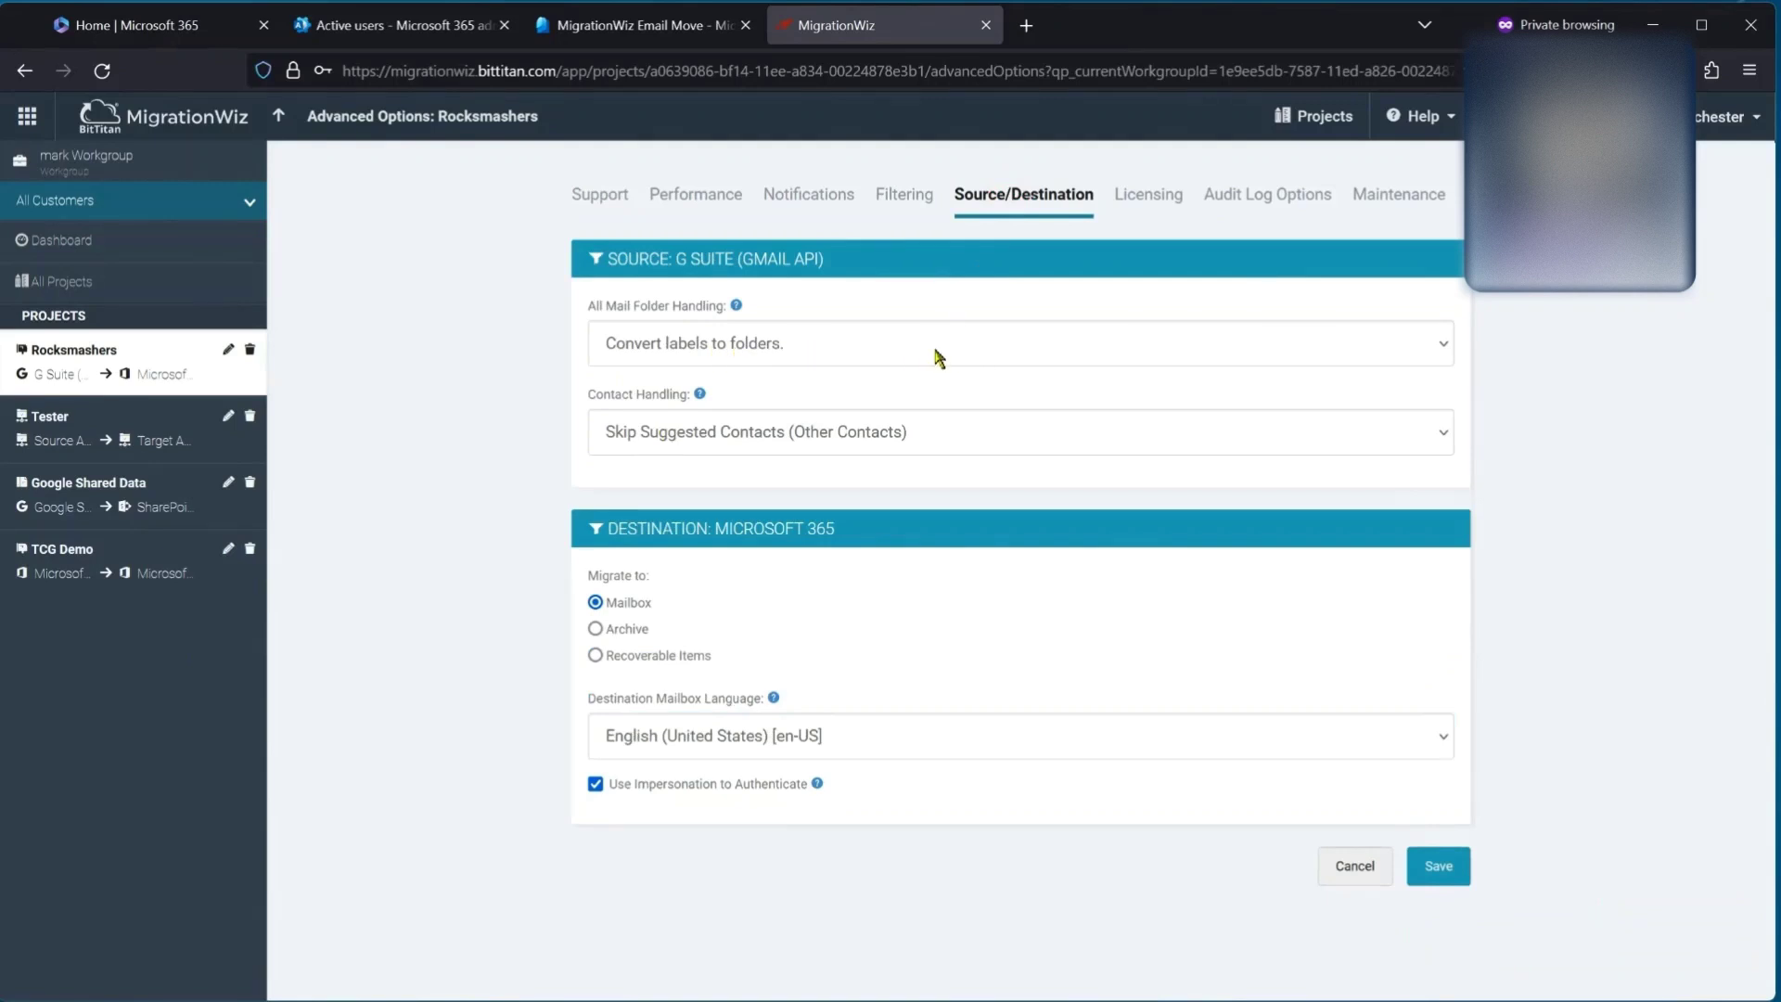
{"action": "left_click", "coordinate": [769, 355]}
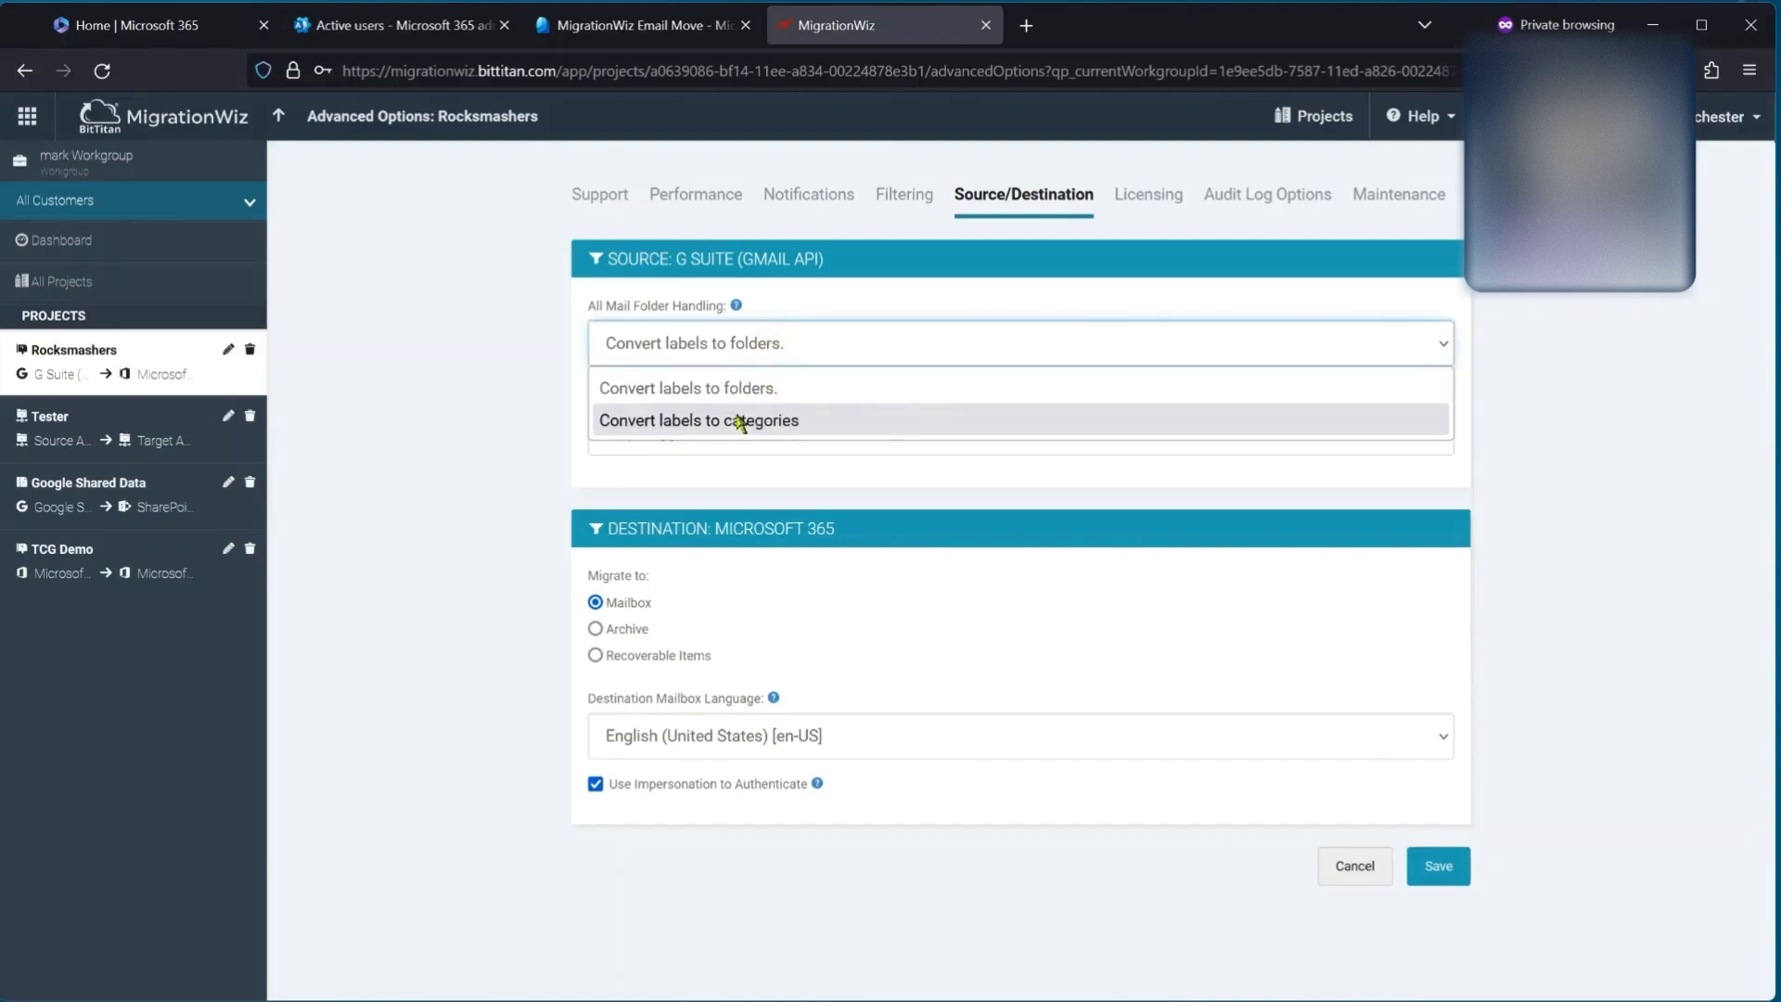
{"action": "left_click", "coordinate": [749, 393]}
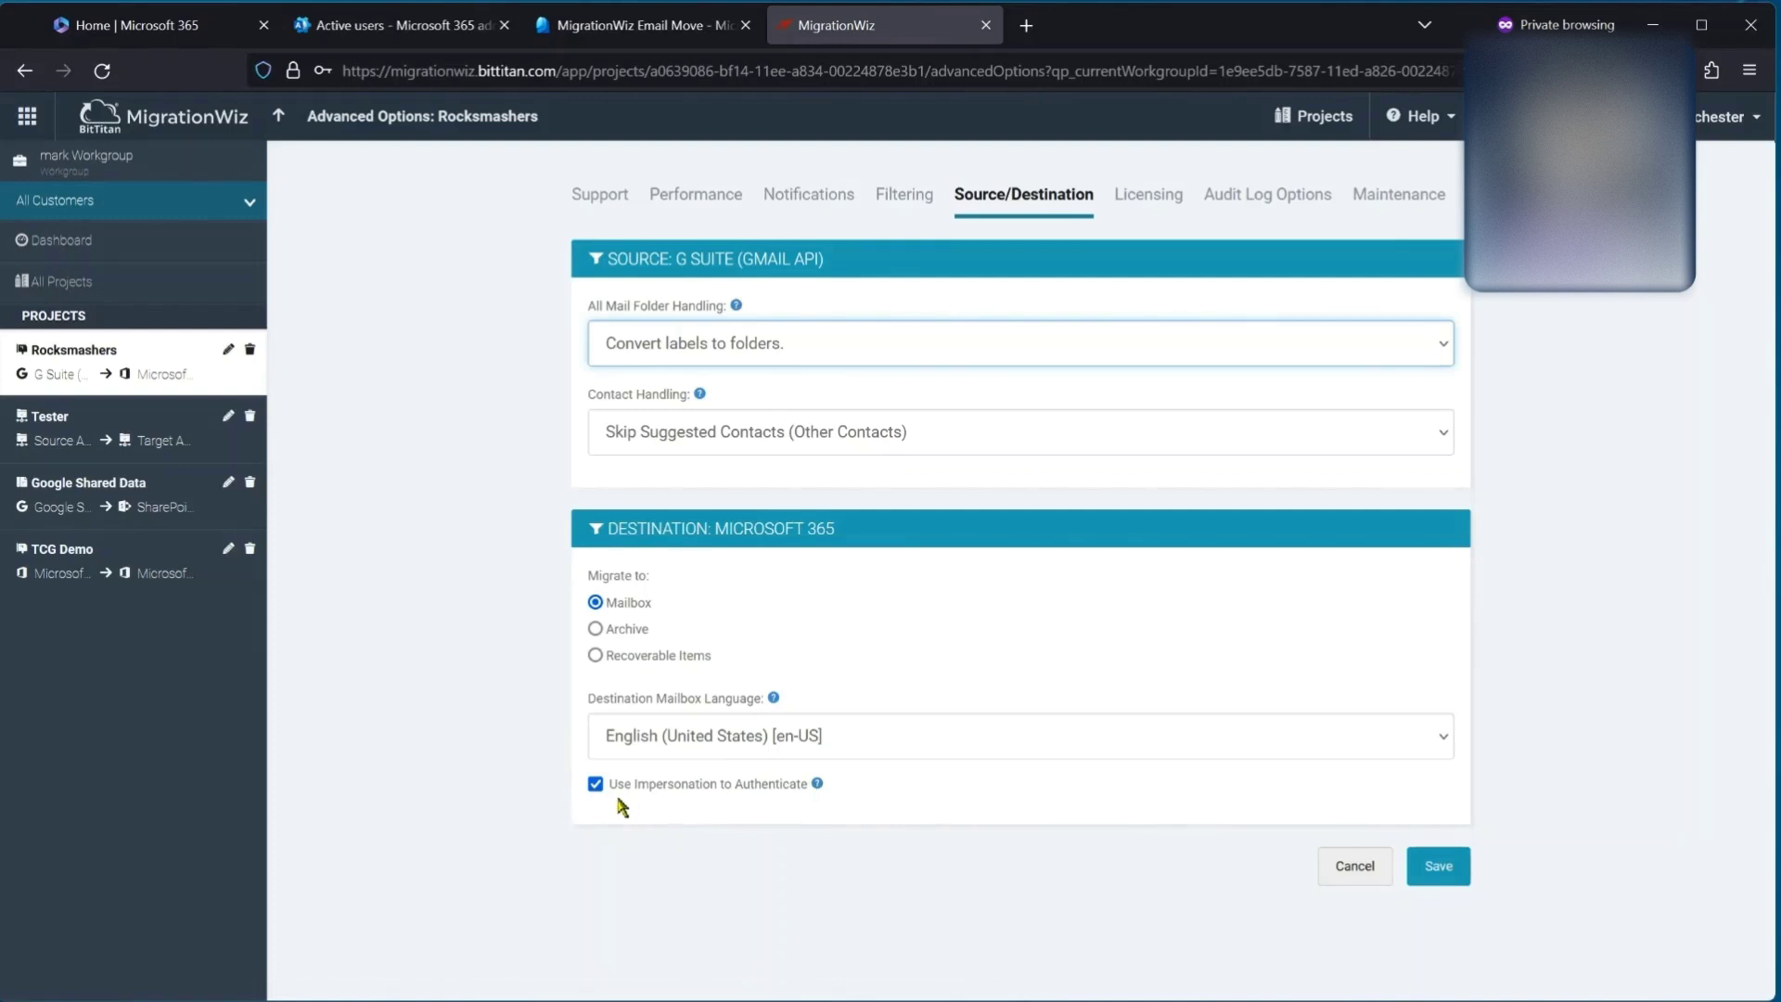
{"action": "left_click", "coordinate": [1451, 867]}
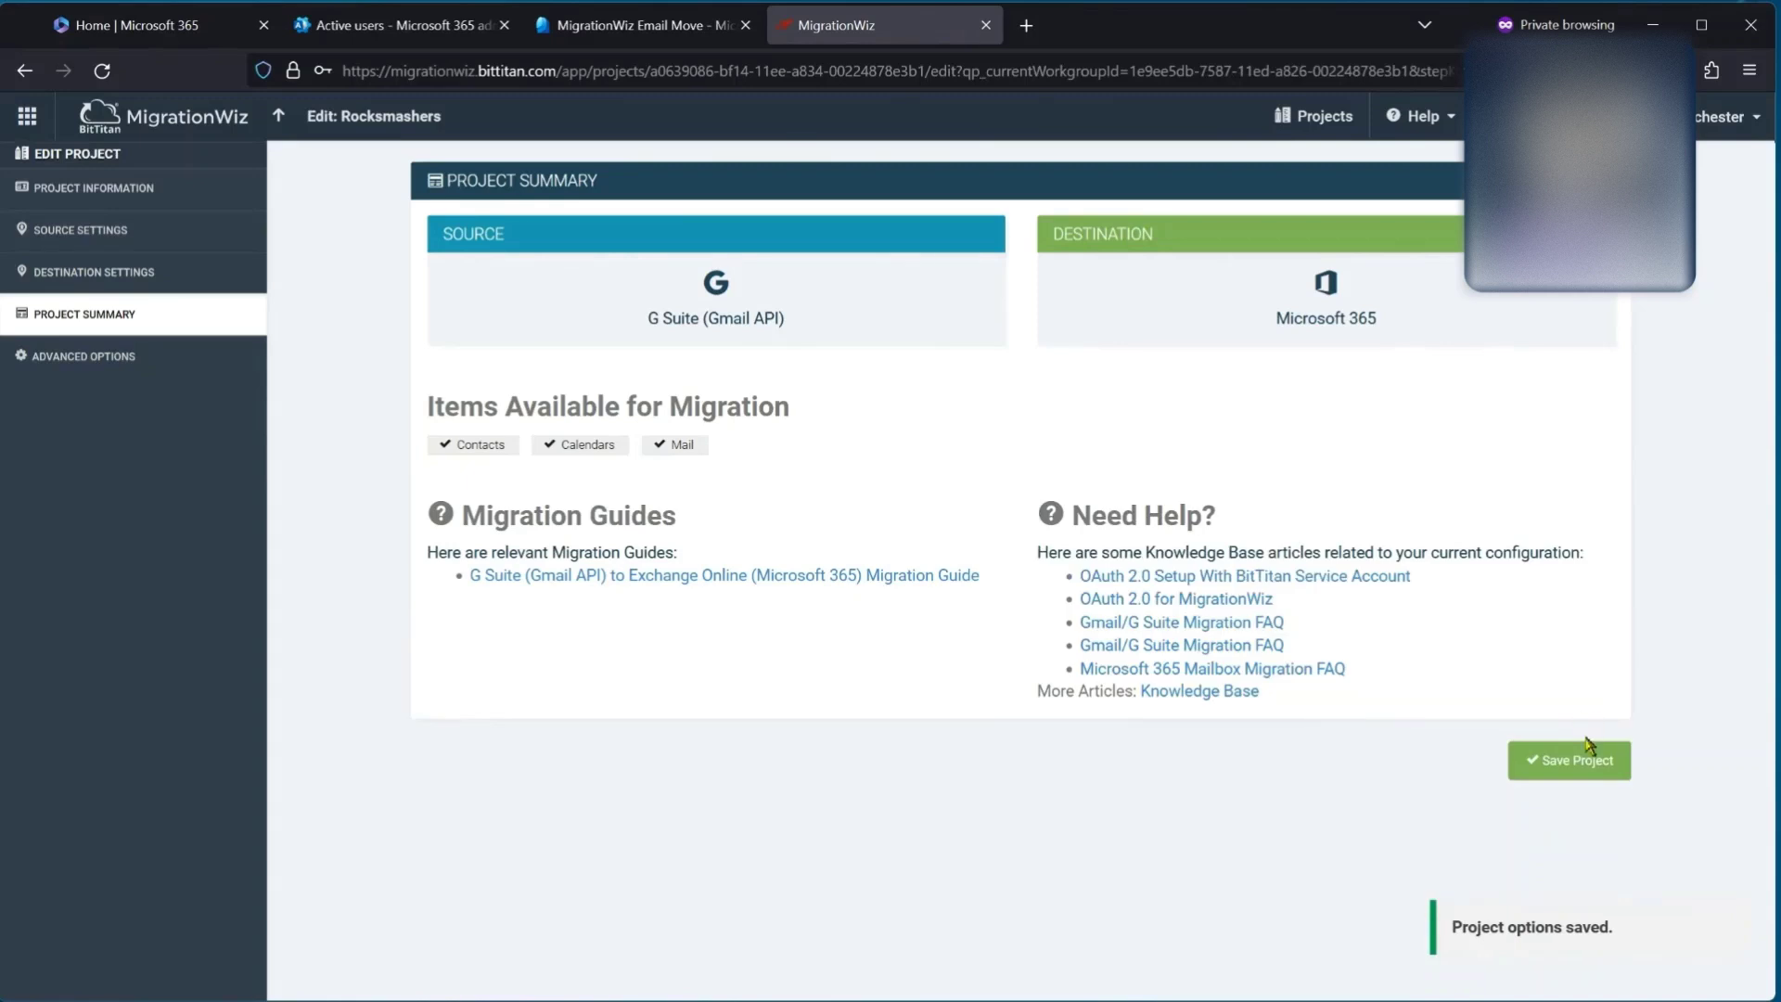
{"action": "left_click", "coordinate": [1574, 761]}
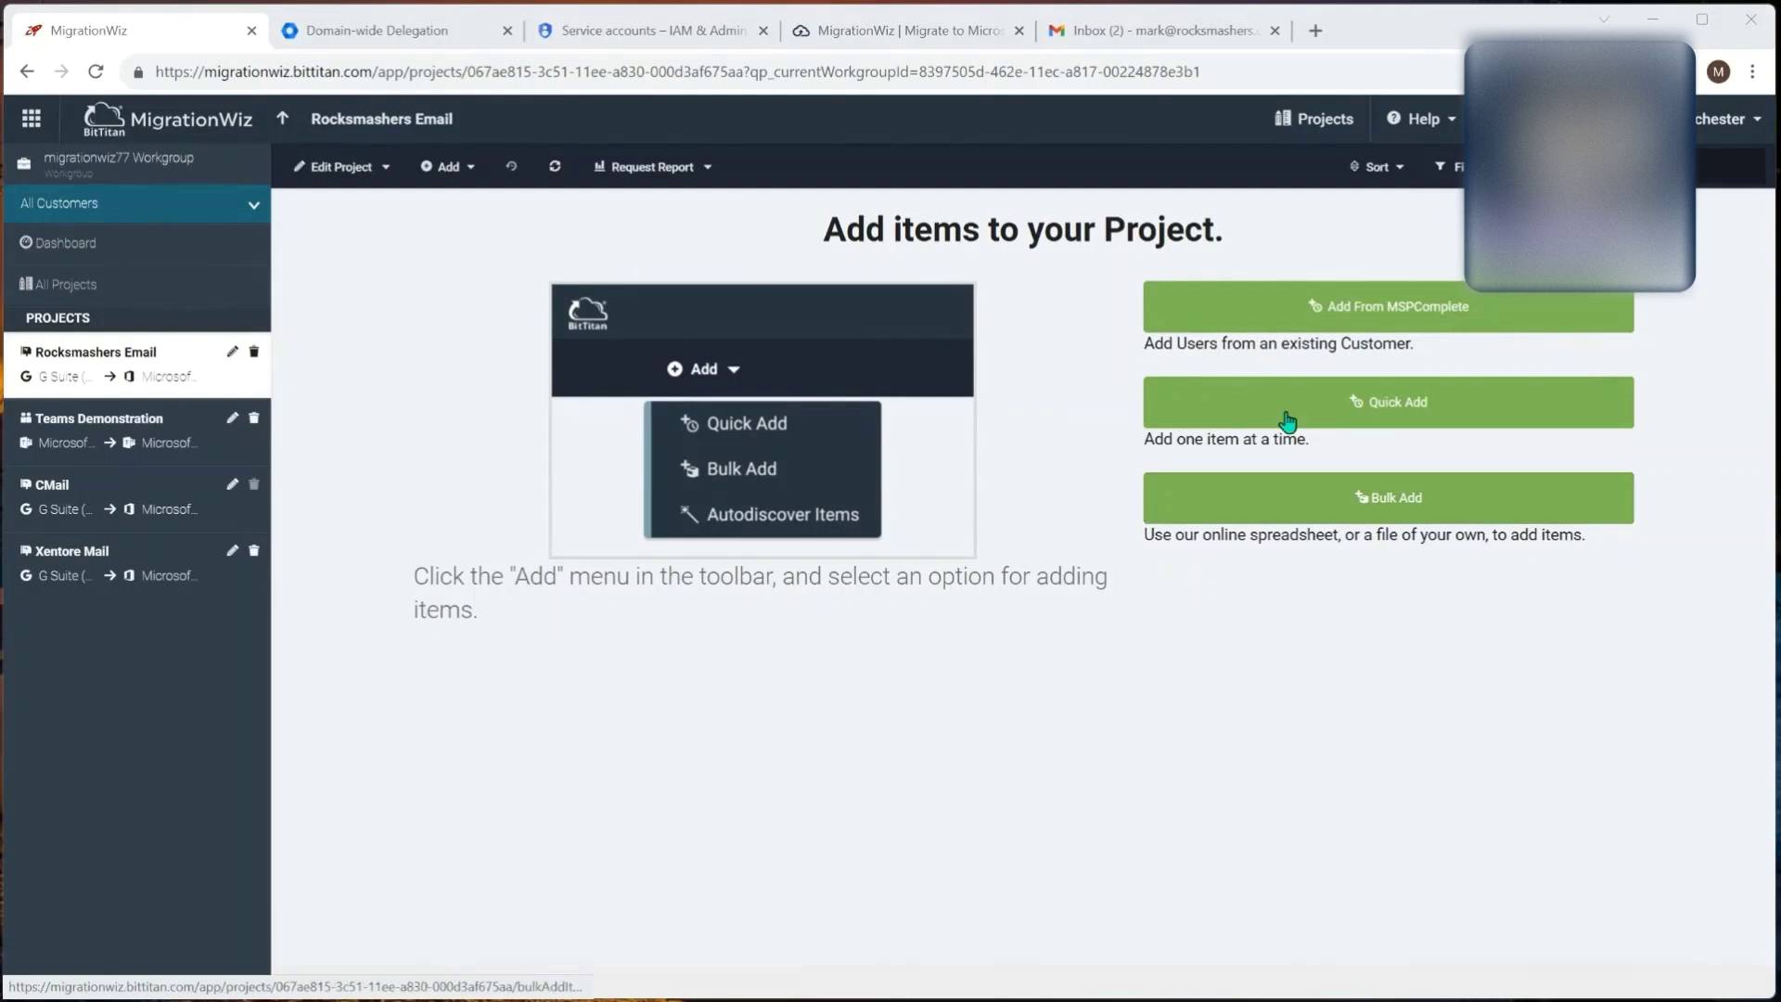
Step: Quick-add one mailbox item with the source G Suite and destination Microsoft 365 email addresses
{"action": "left_click", "coordinate": [1281, 410]}
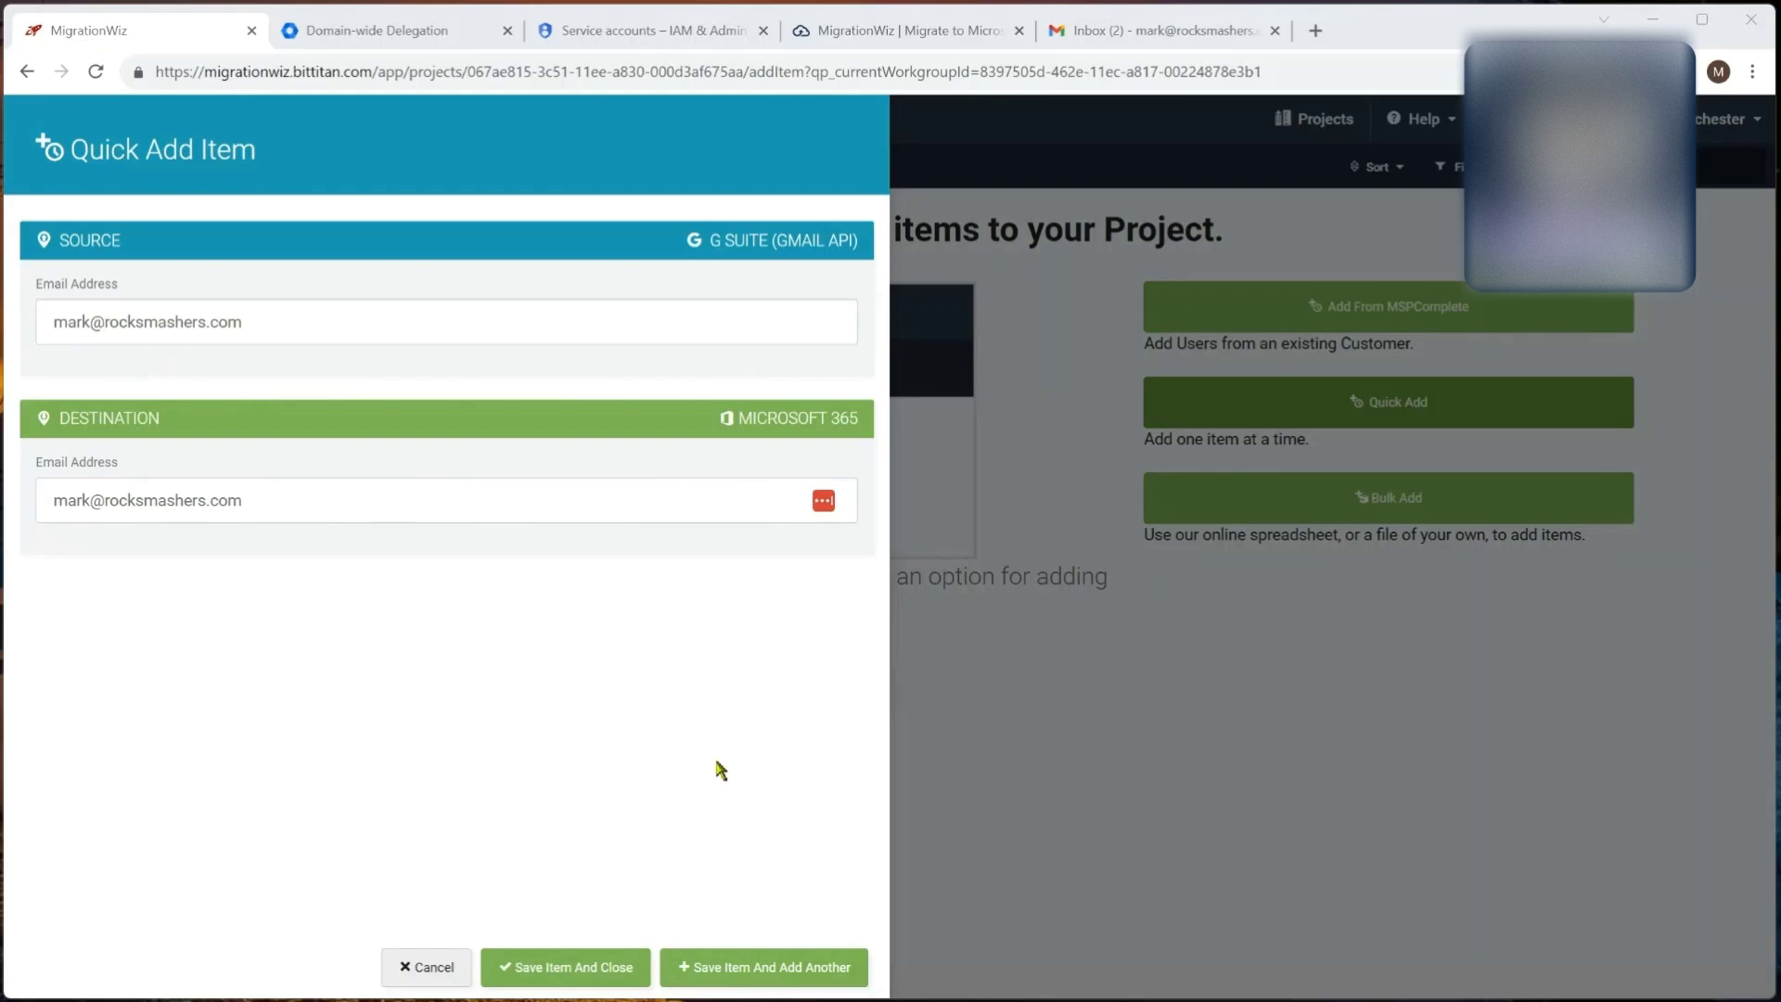
{"action": "left_click", "coordinate": [592, 967]}
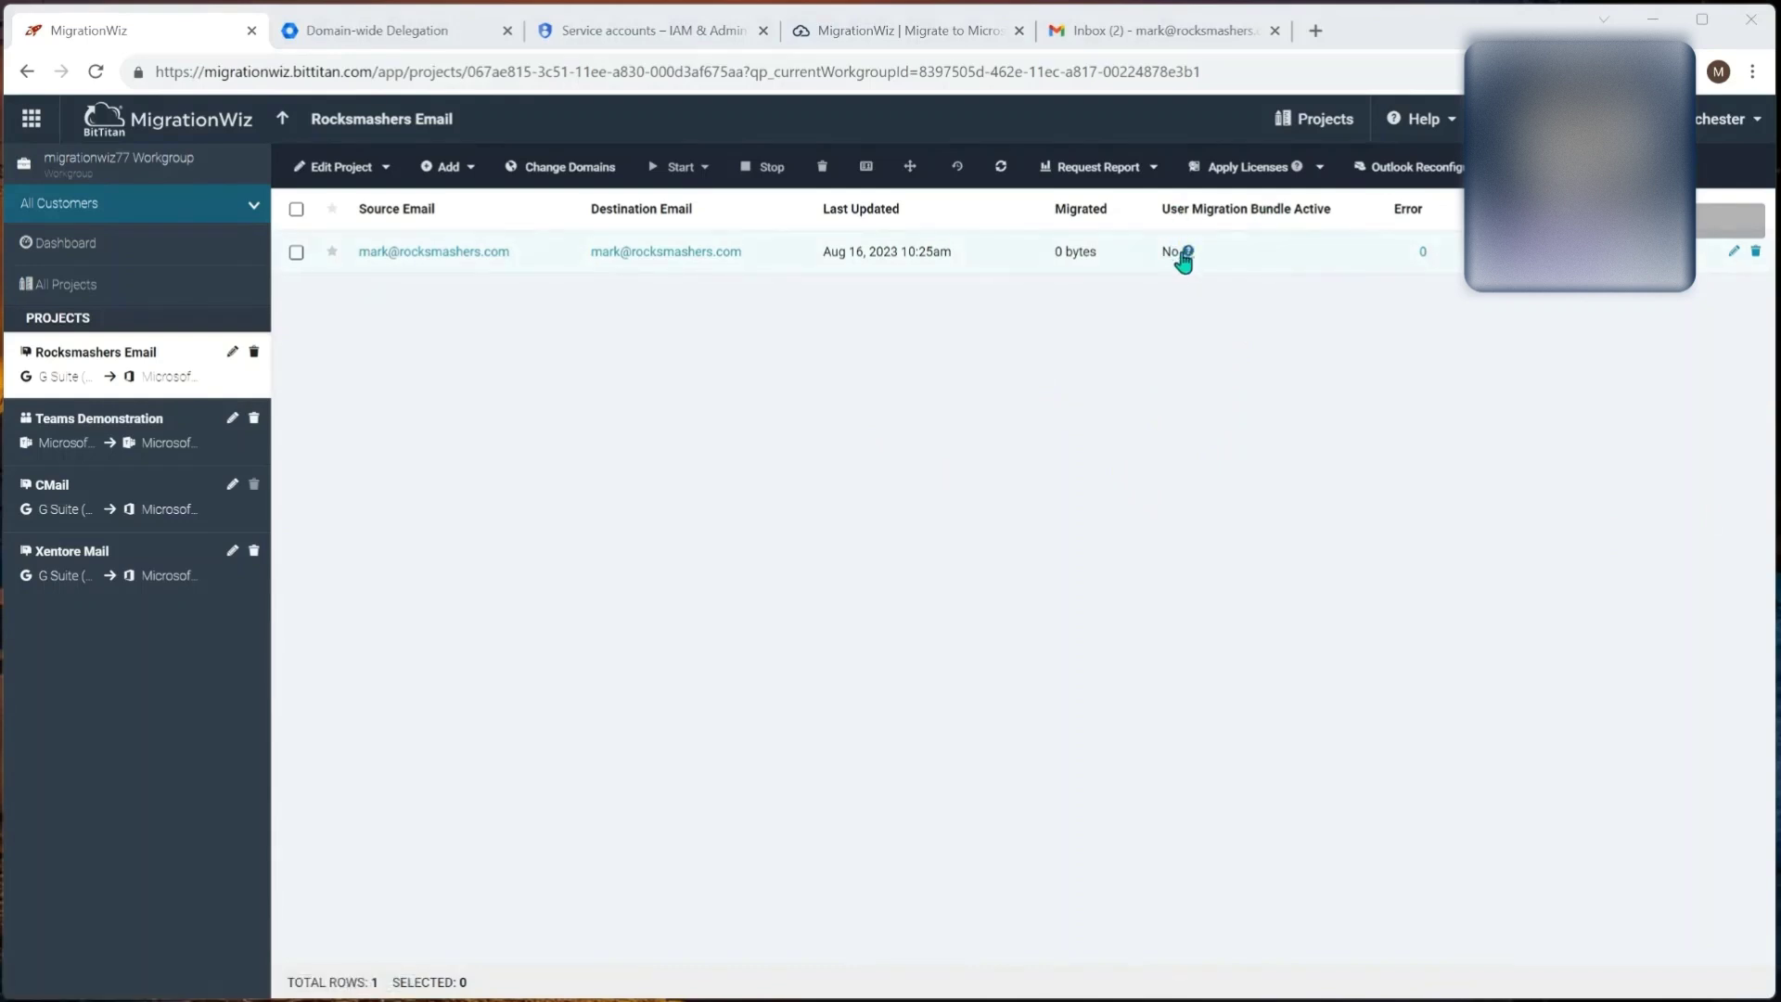
Step: Apply a User Migration Bundle license to the selected mailbox item
{"action": "left_click", "coordinate": [297, 255]}
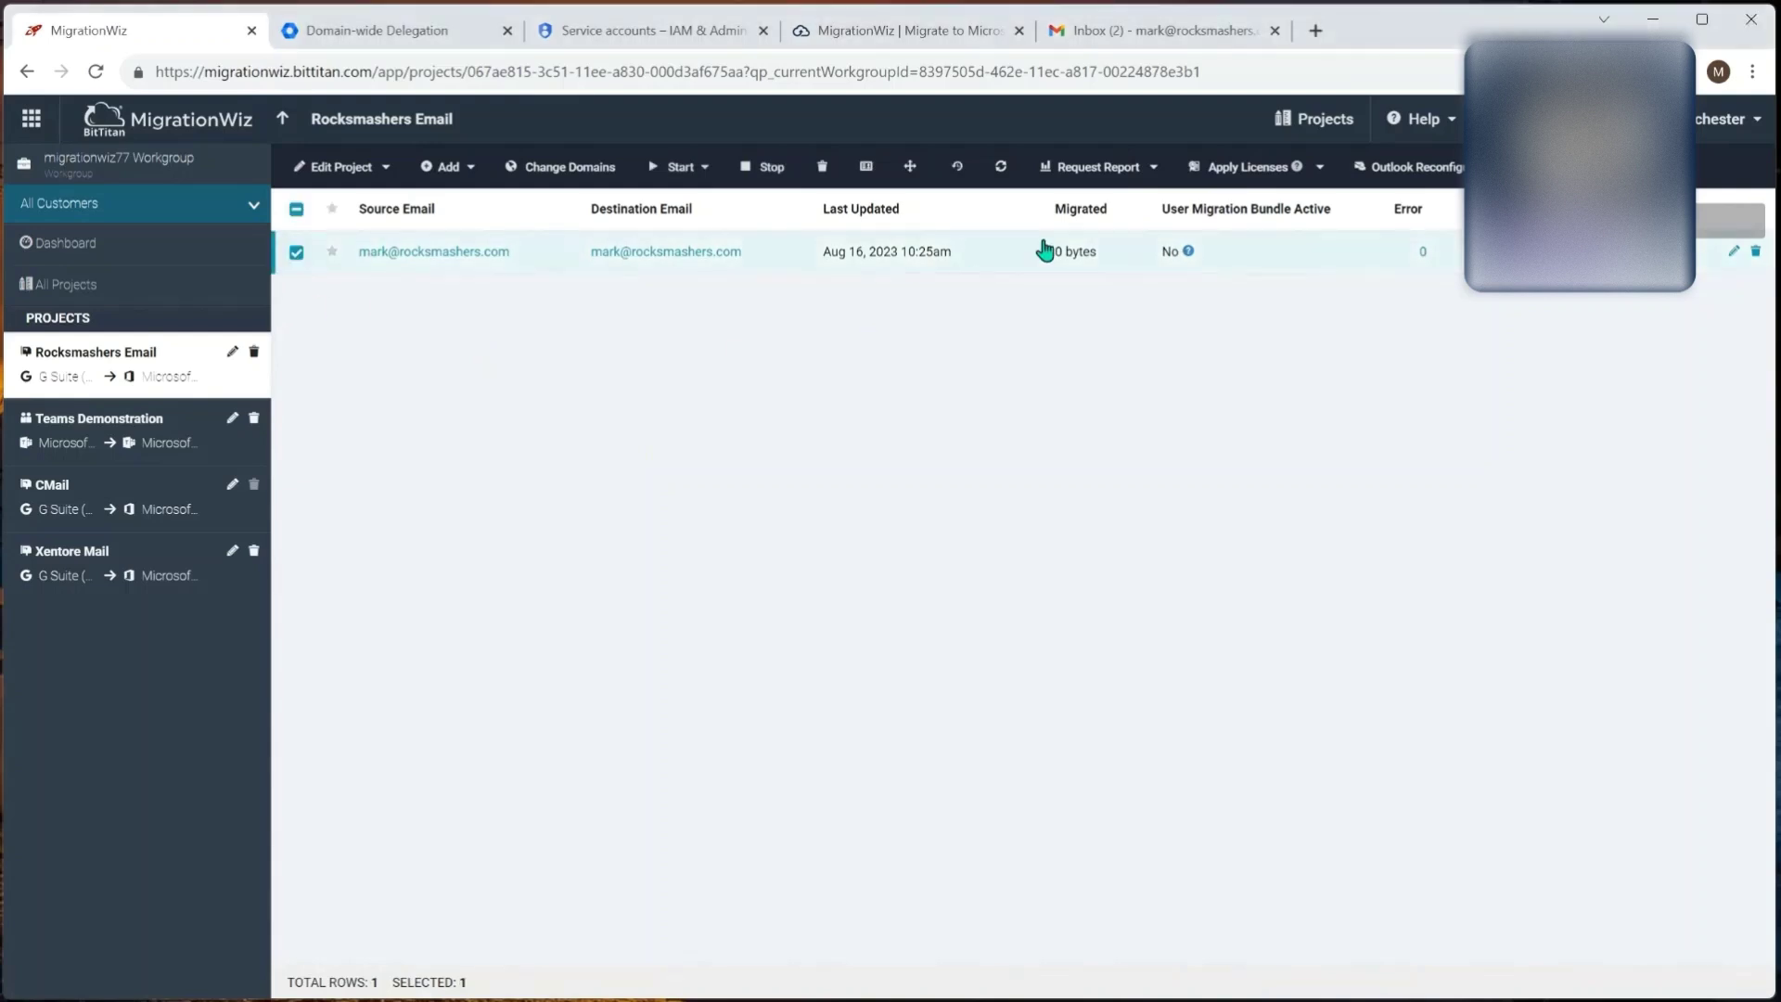
{"action": "left_click", "coordinate": [1247, 167]}
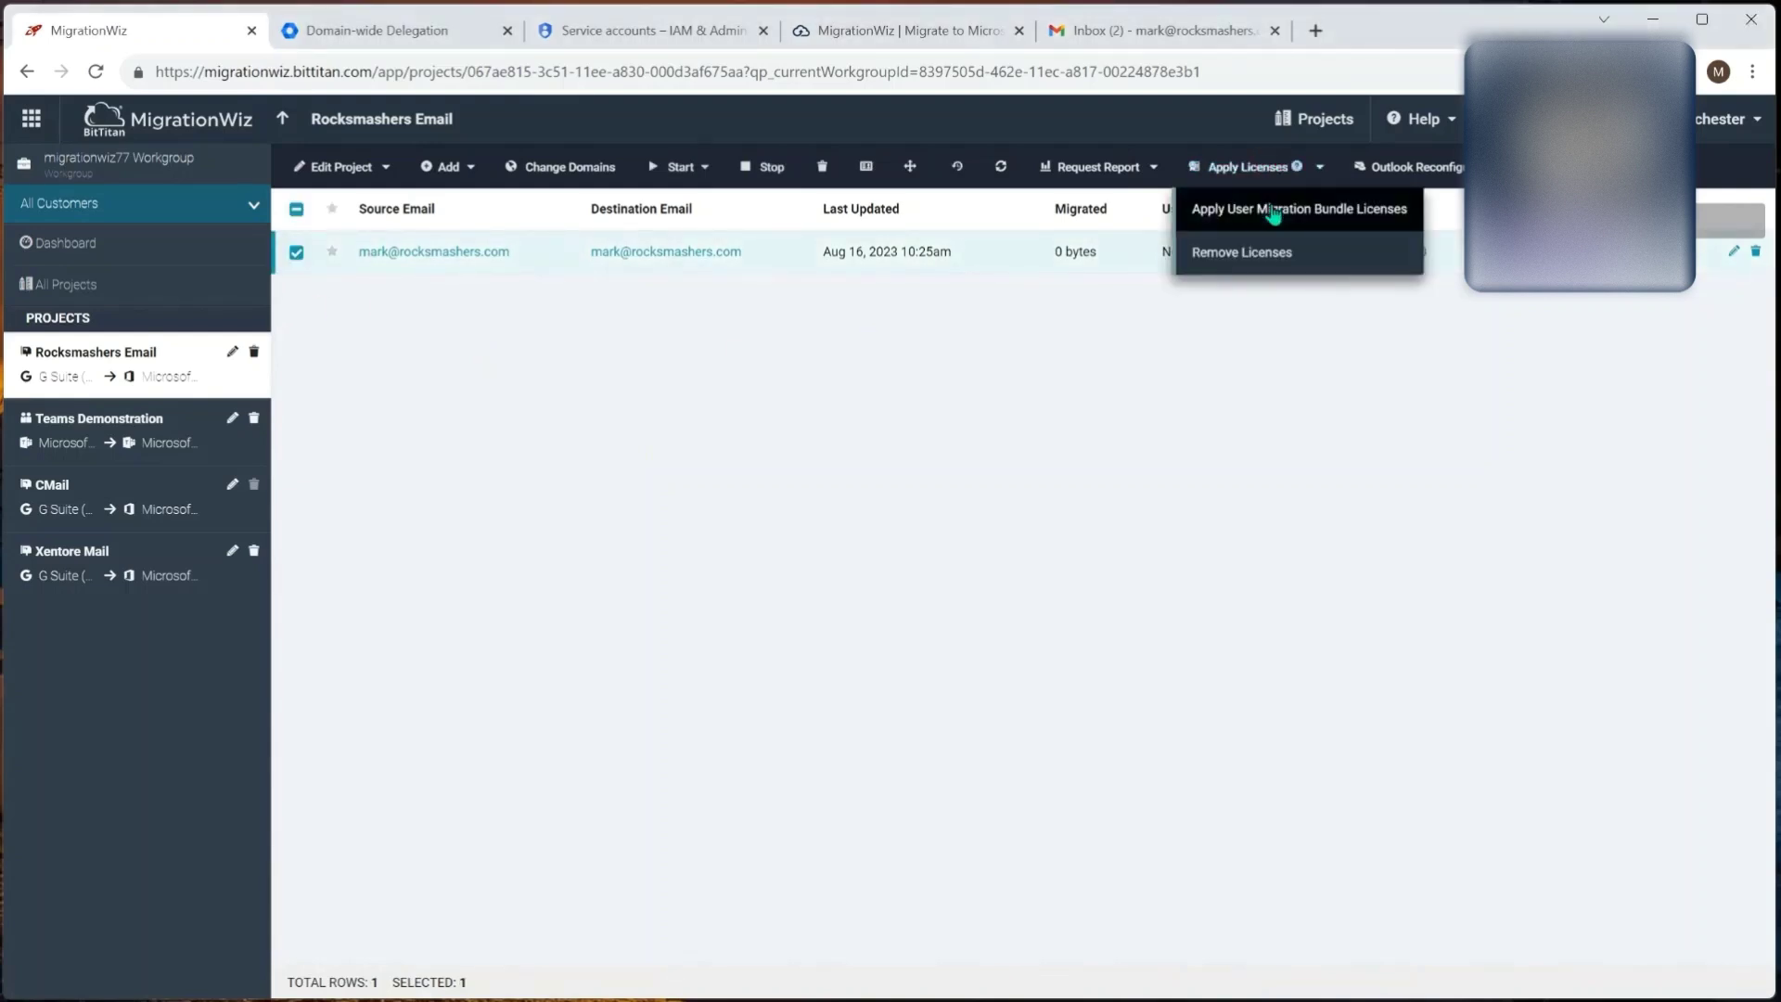
{"action": "left_click", "coordinate": [1274, 211]}
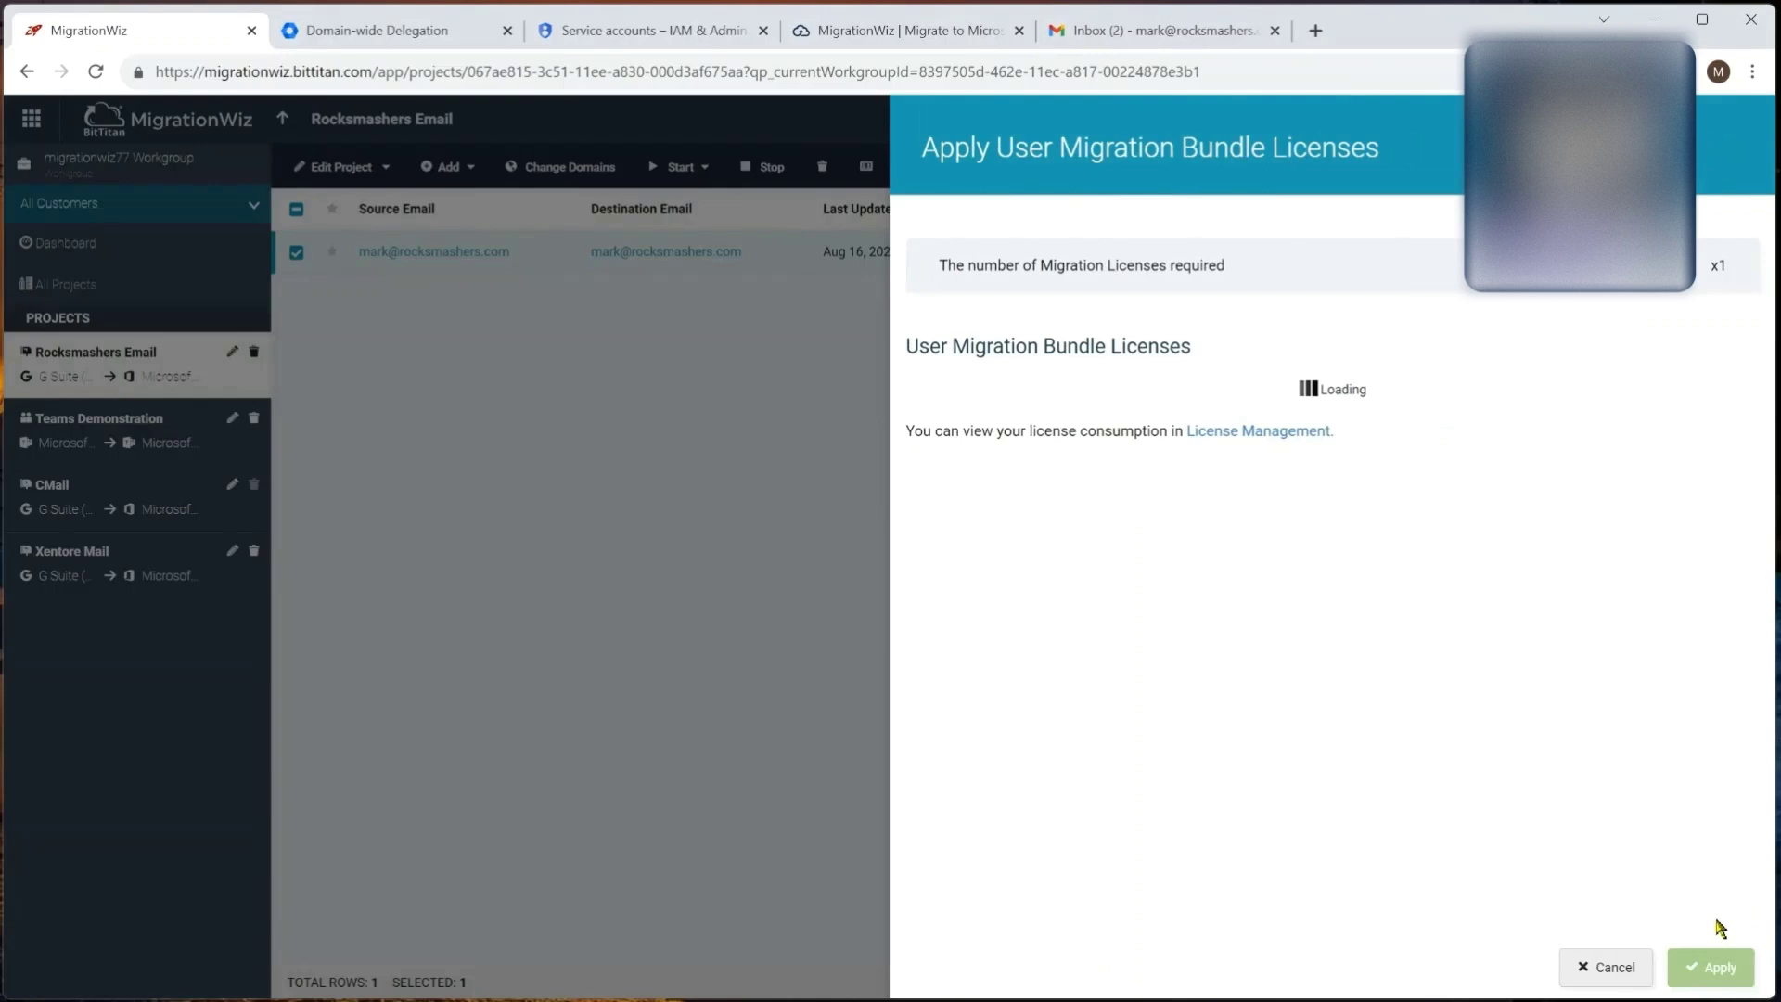
{"action": "left_click", "coordinate": [1717, 965]}
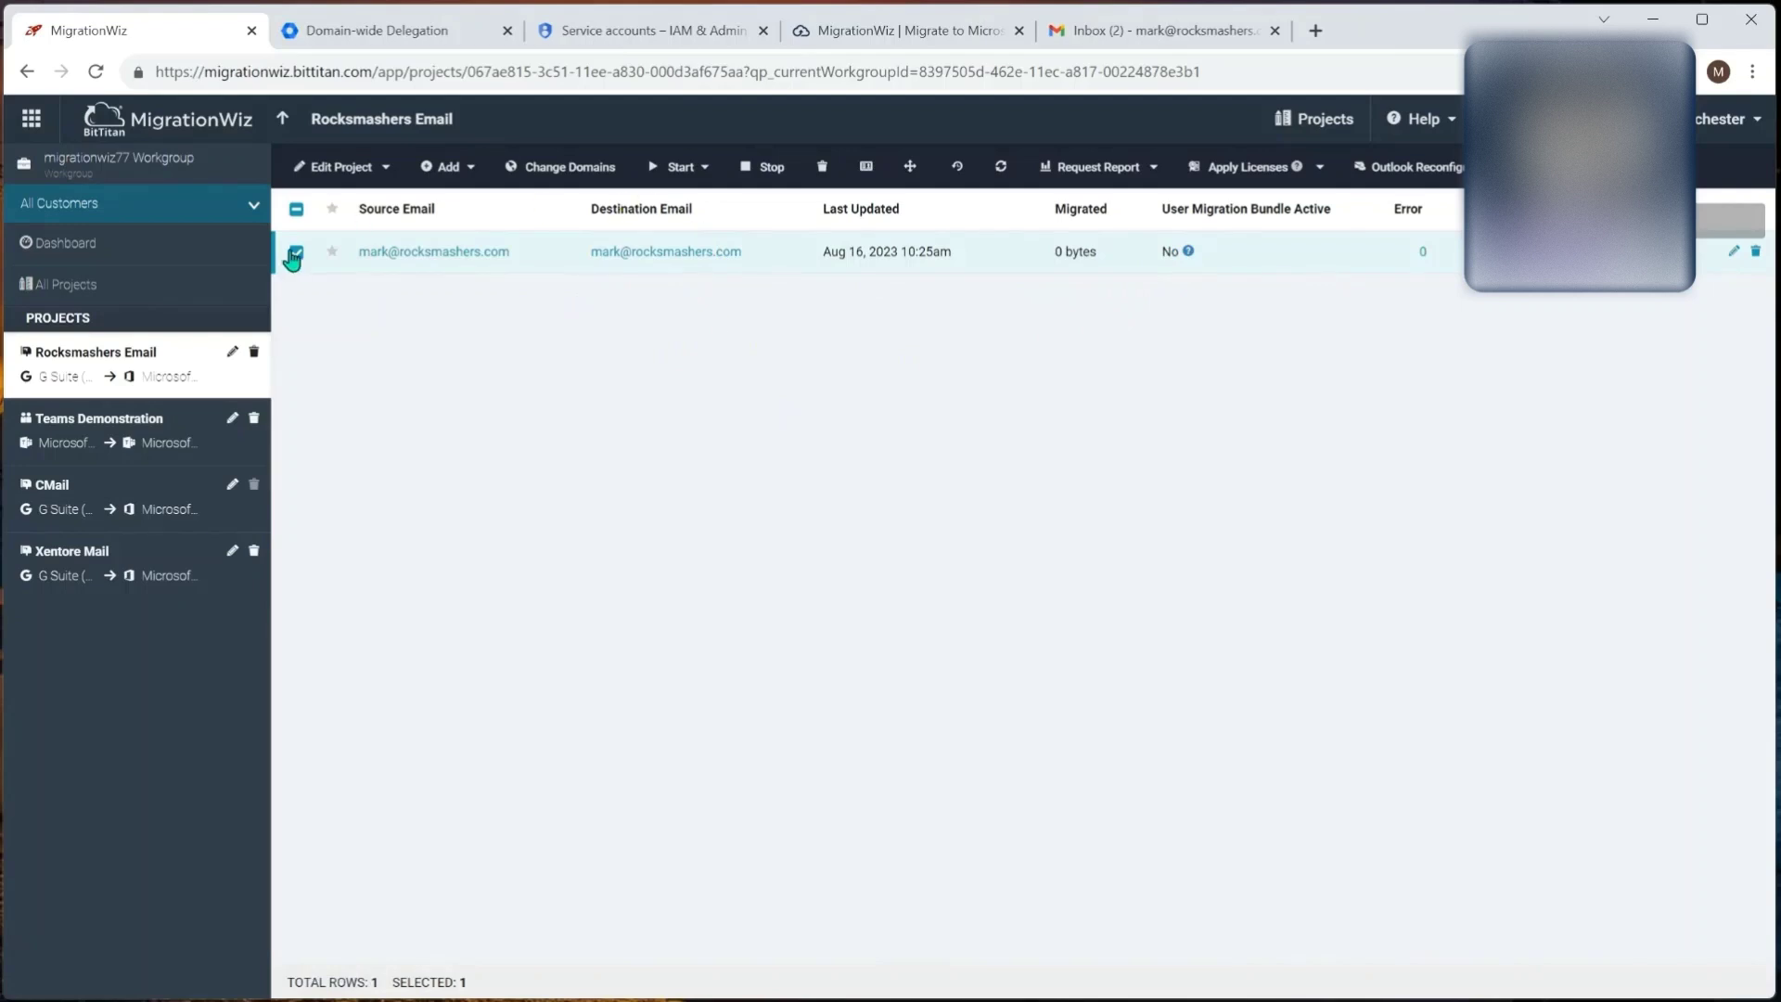
Step: Run Verify Credentials on the mailbox item and confirm it
{"action": "left_click", "coordinate": [679, 169]}
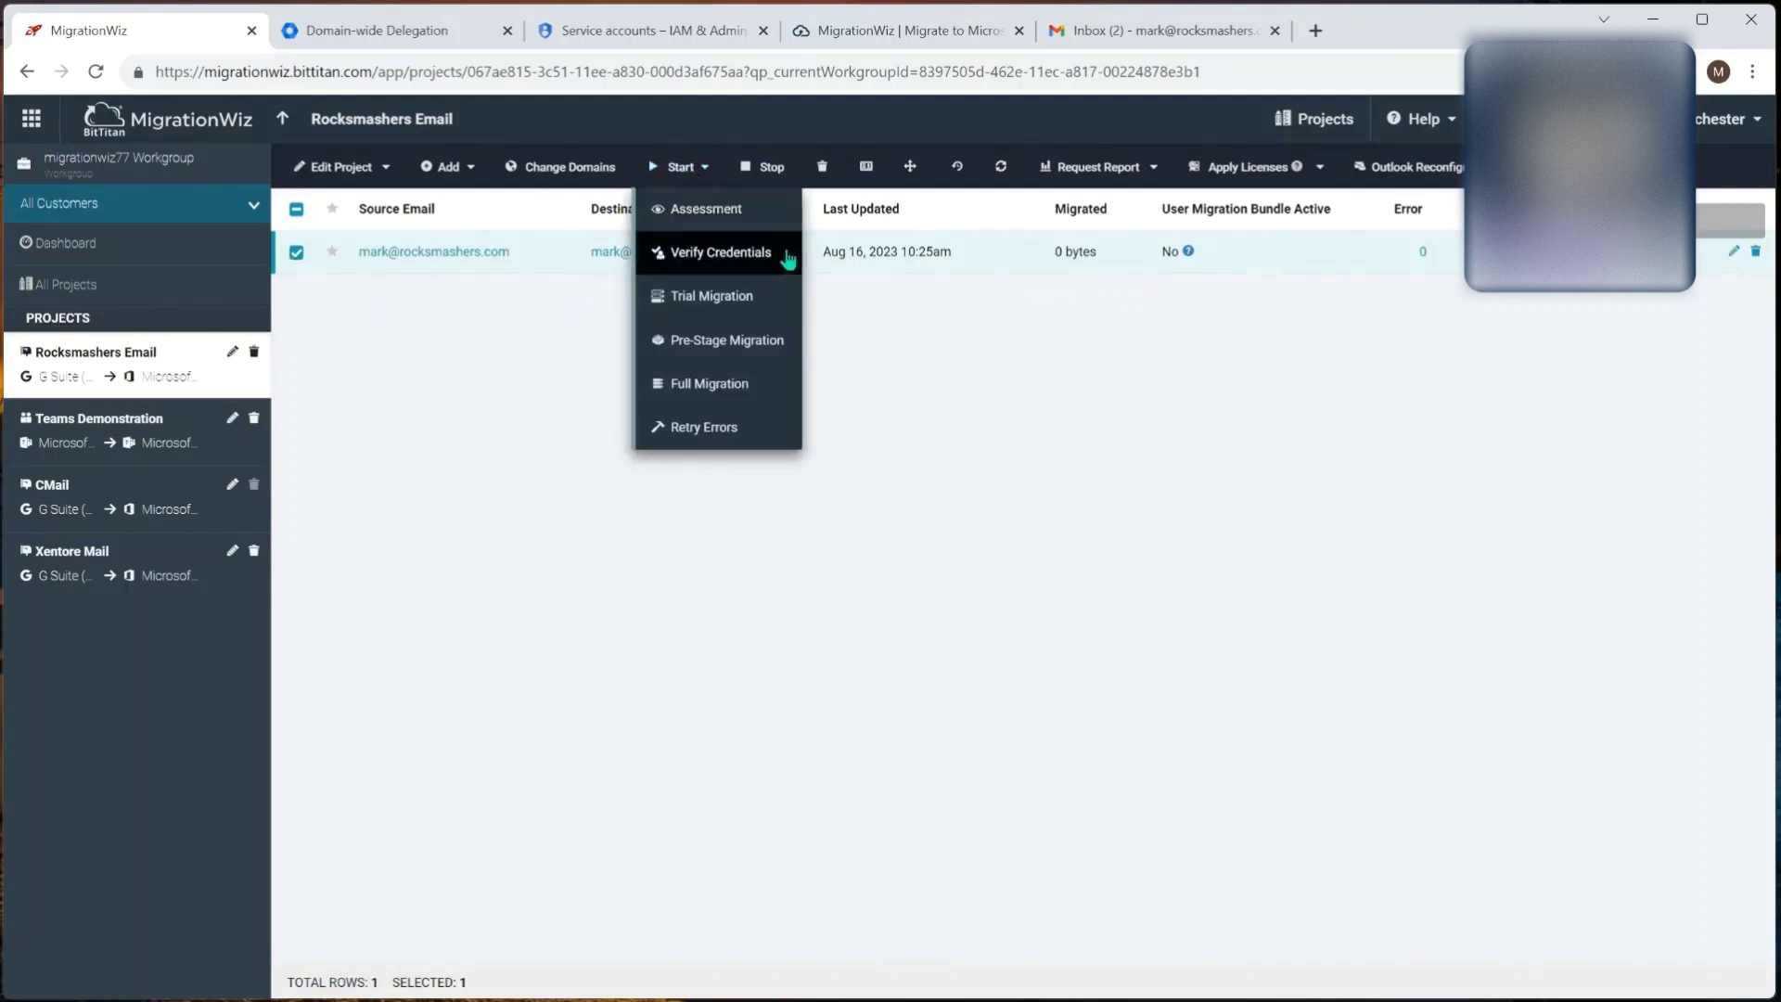
{"action": "left_click", "coordinate": [749, 249]}
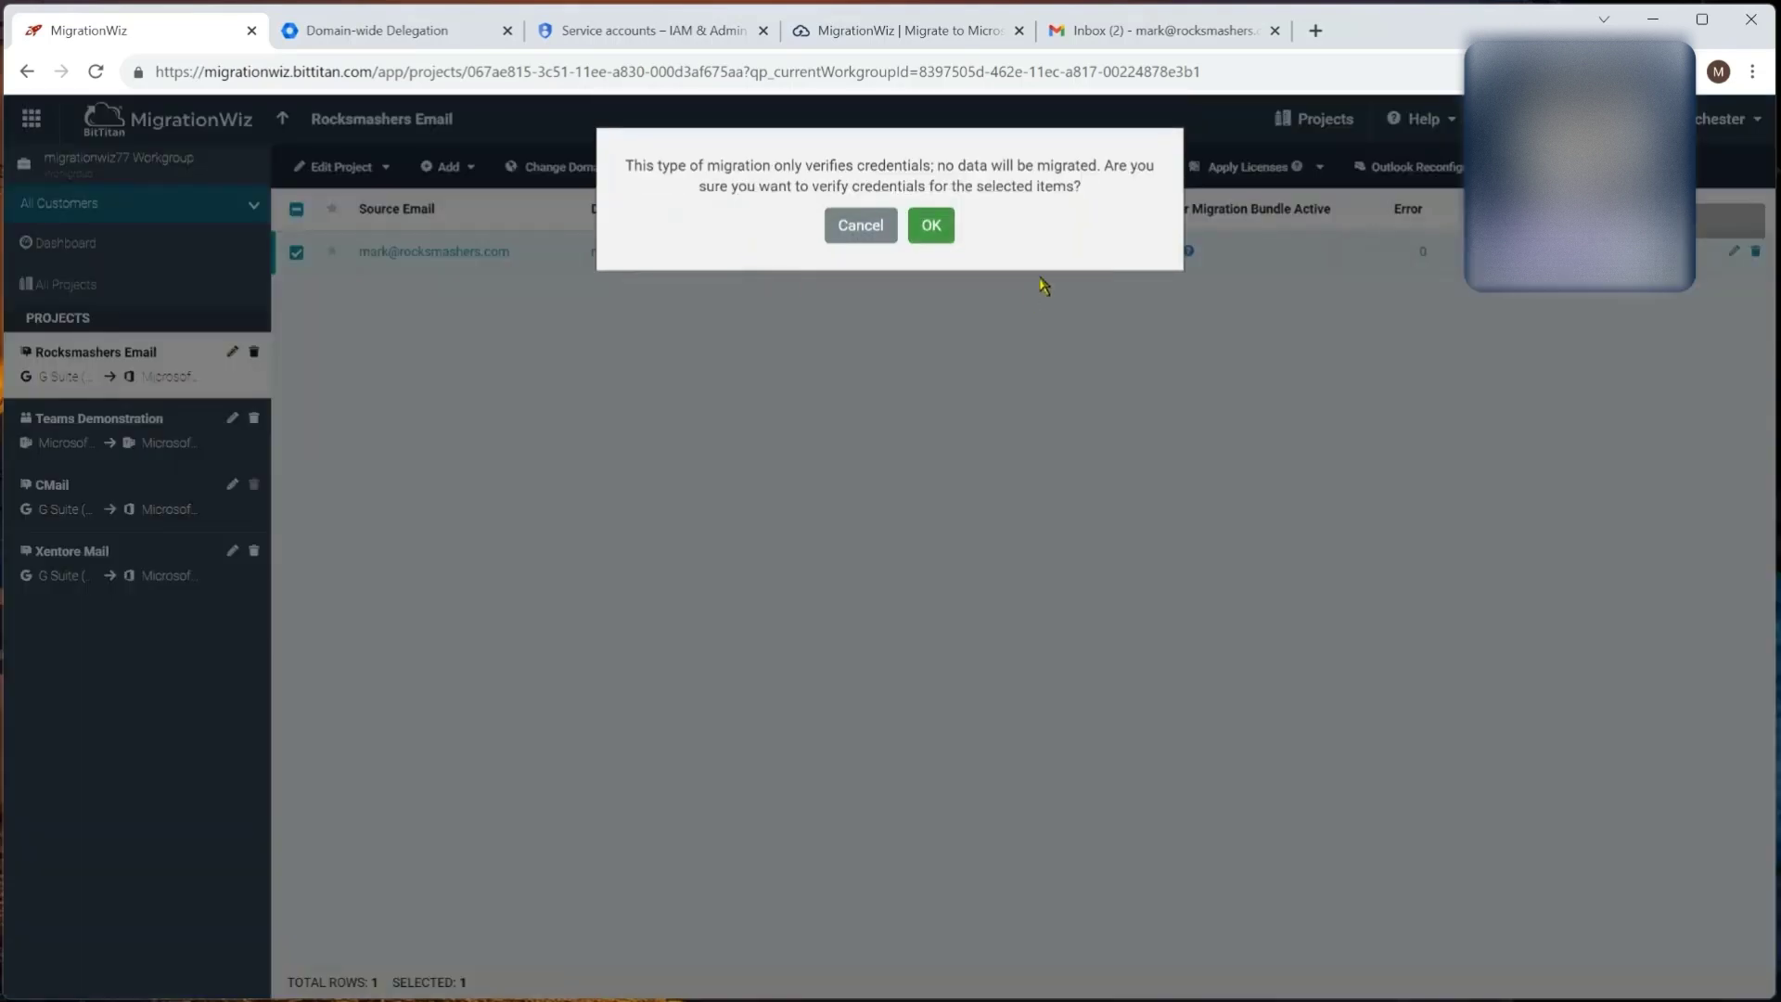
{"action": "left_click", "coordinate": [944, 229]}
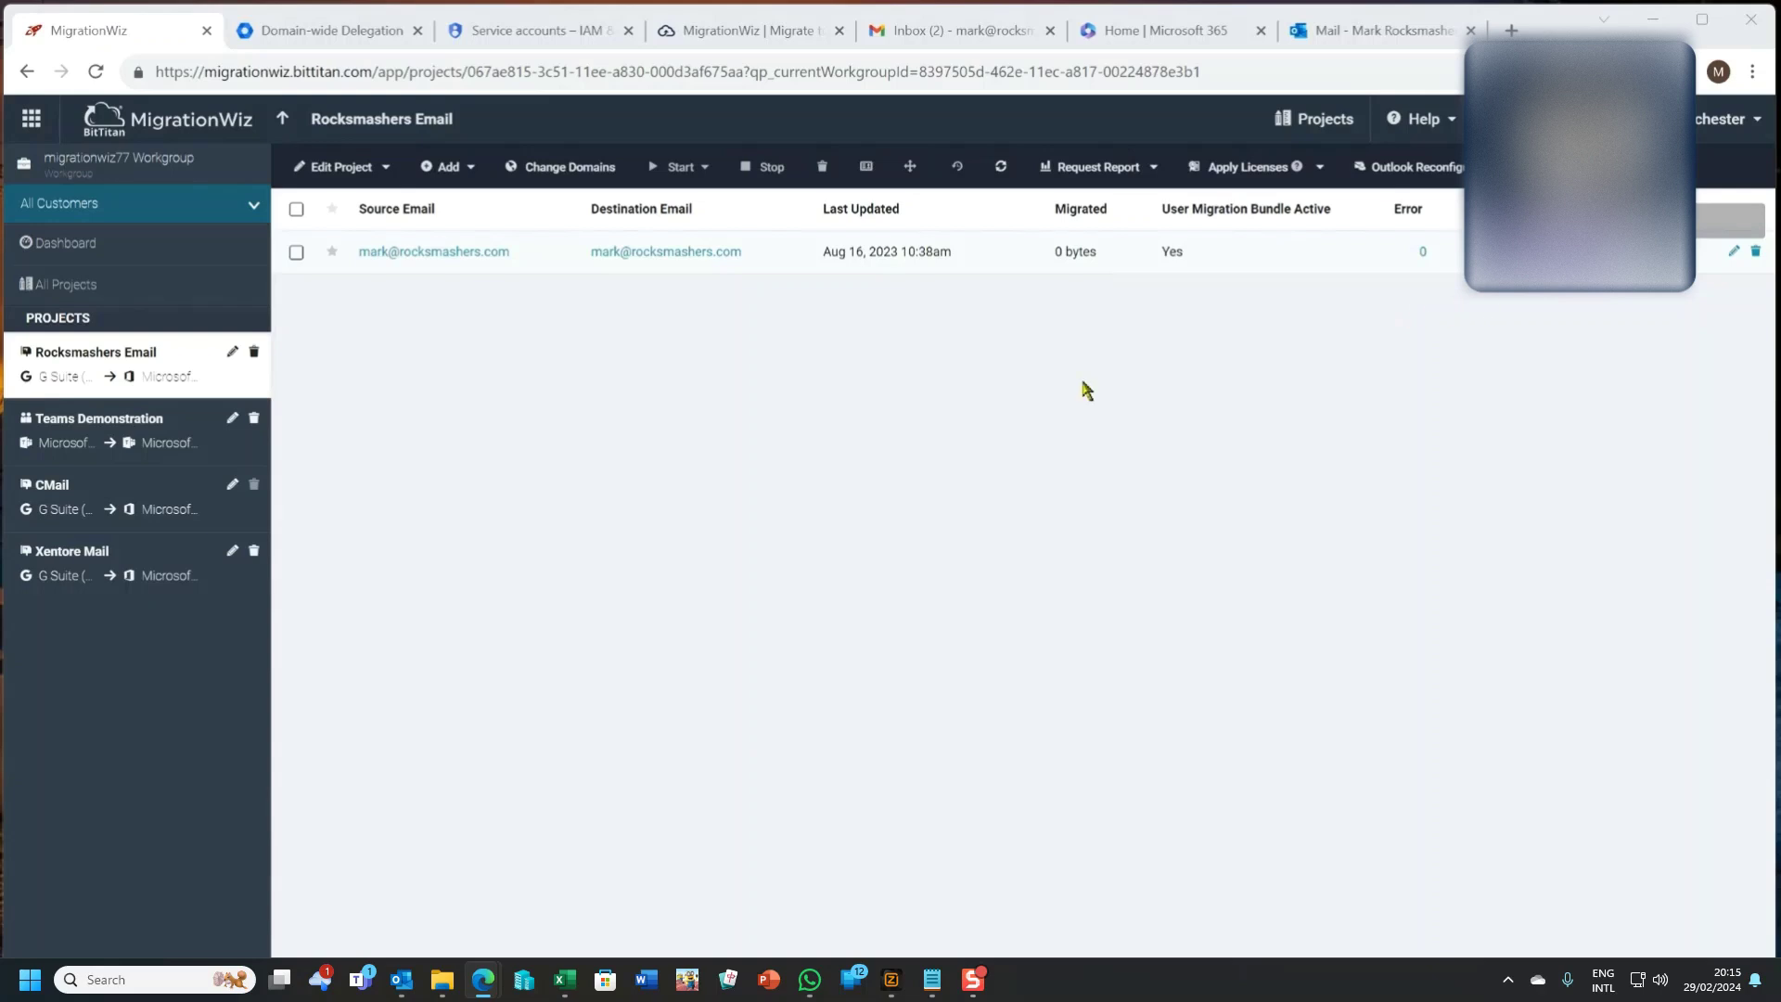
{"action": "left_click", "coordinate": [296, 254]}
{"action": "left_click", "coordinate": [662, 168]}
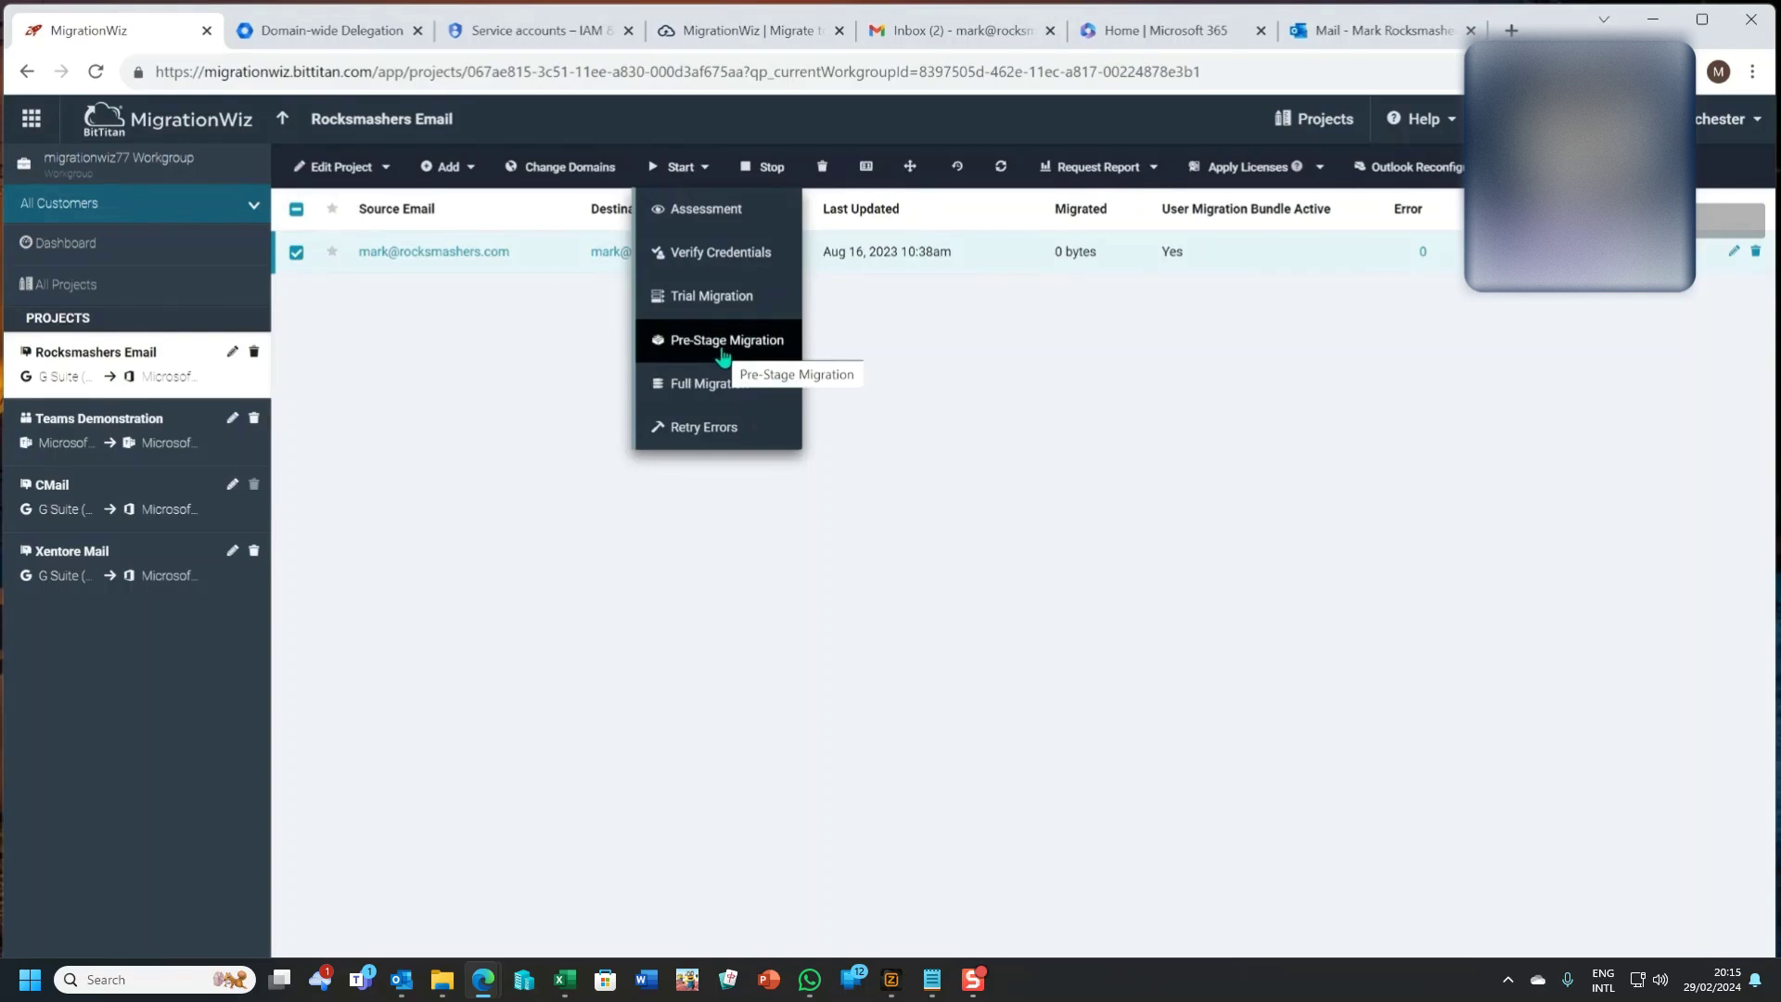
{"action": "left_click", "coordinate": [723, 343]}
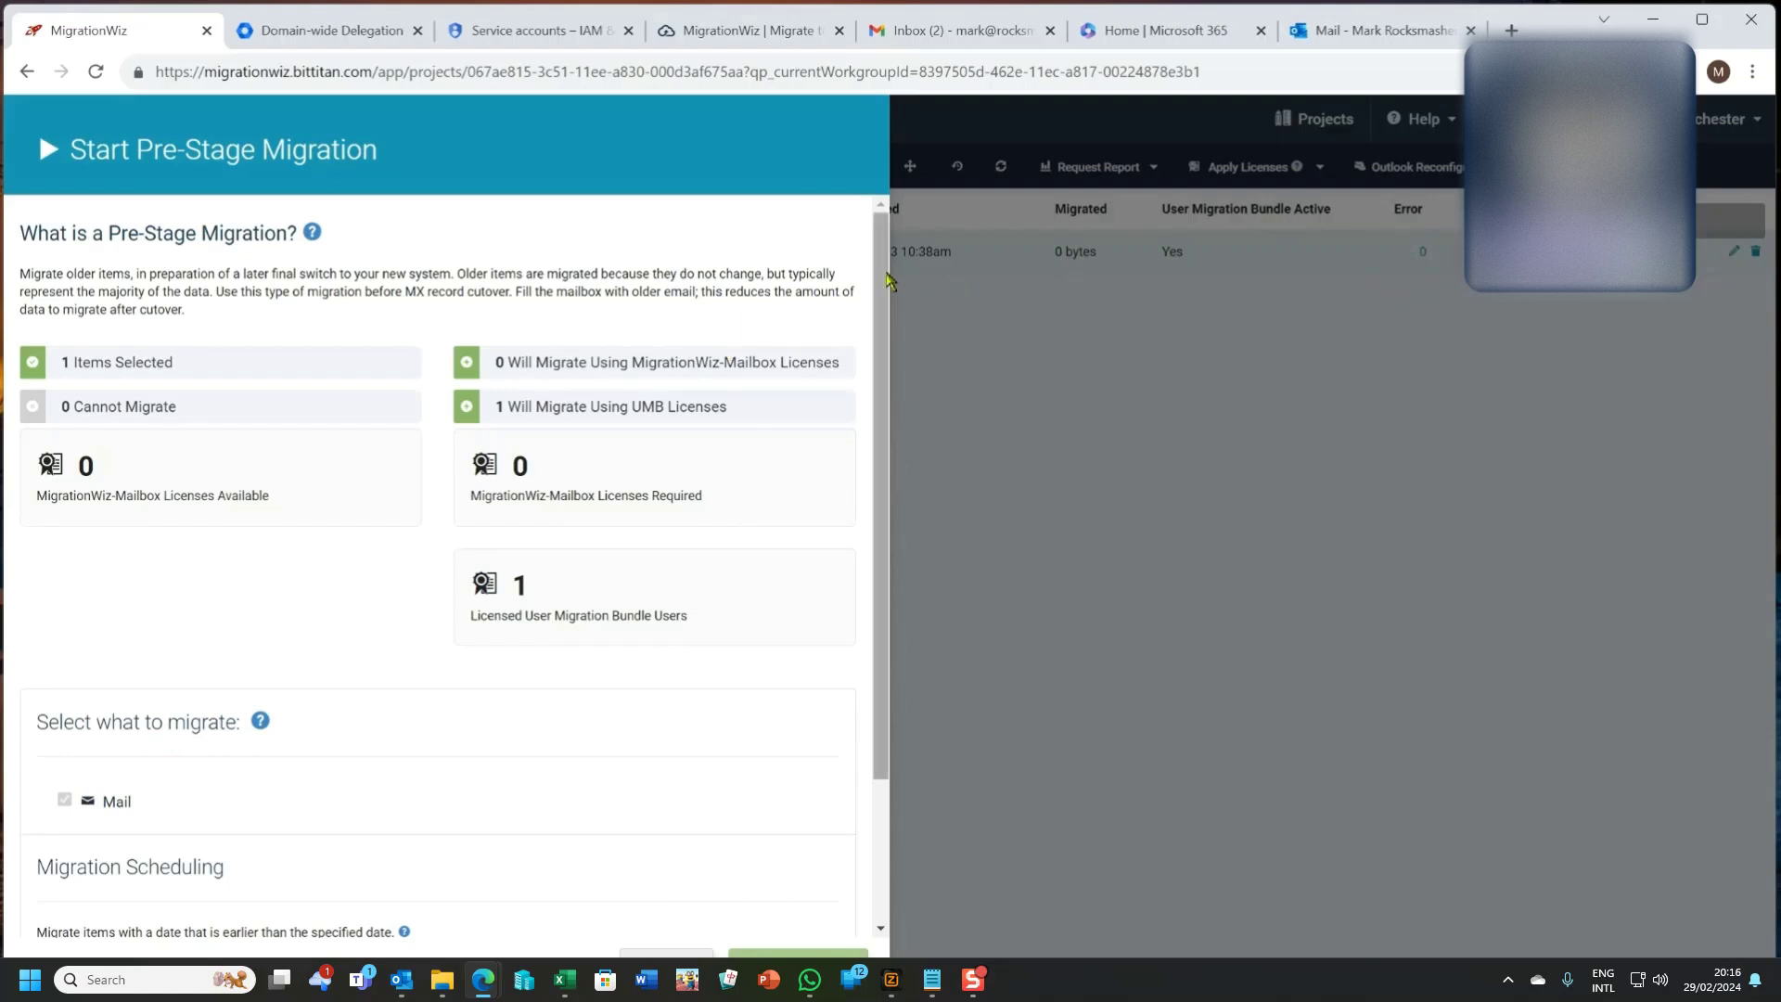
{"action": "scroll", "coordinate": [534, 494], "scroll_direction": "down", "scroll_amount": 2}
{"action": "left_click", "coordinate": [445, 782]}
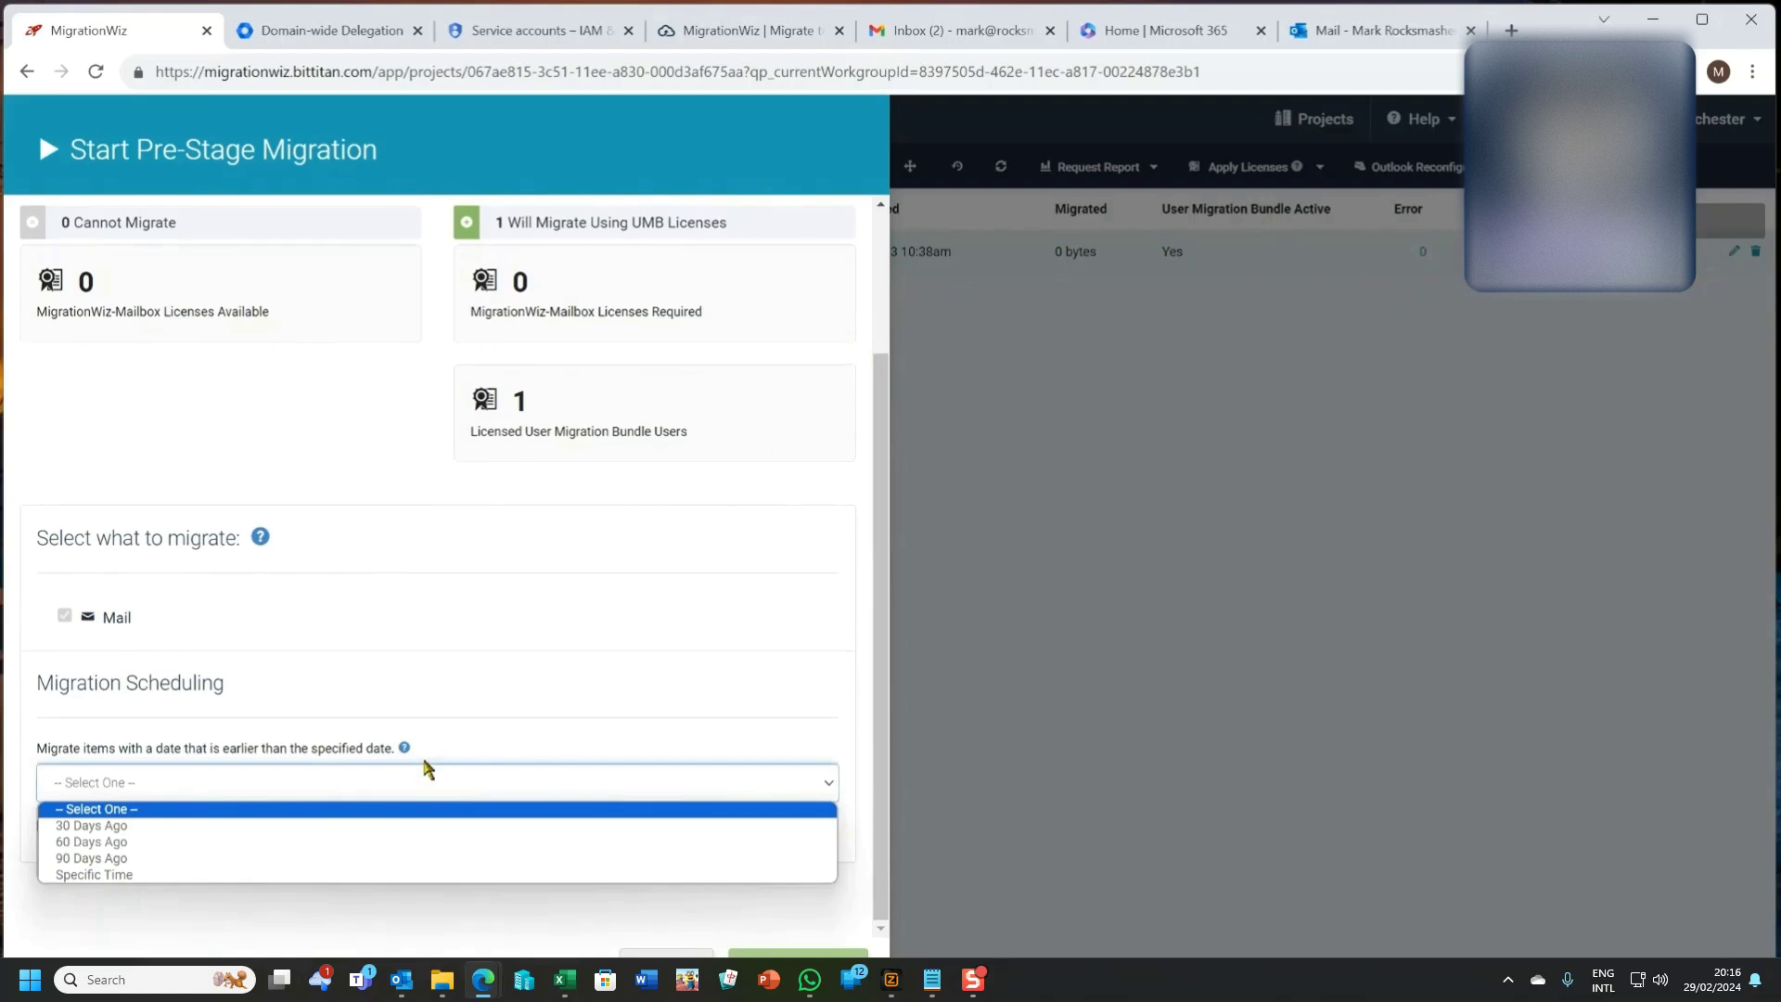
{"action": "left_click", "coordinate": [375, 826]}
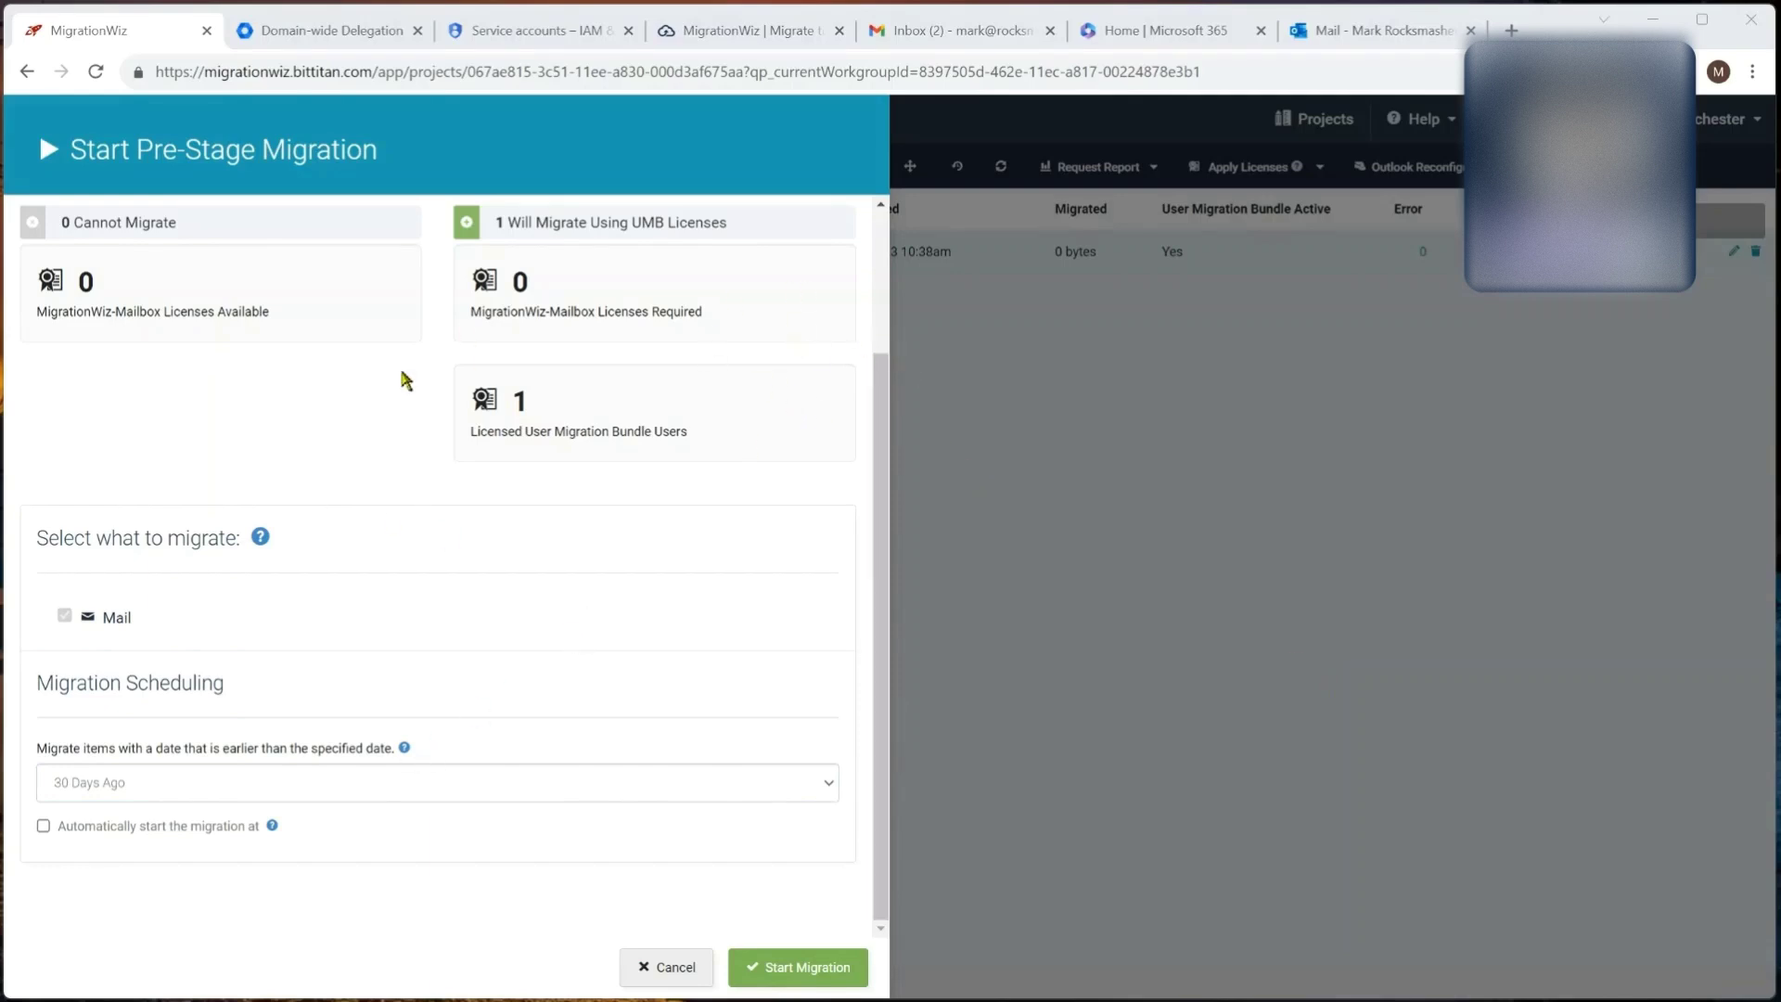
{"action": "left_click", "coordinate": [664, 967]}
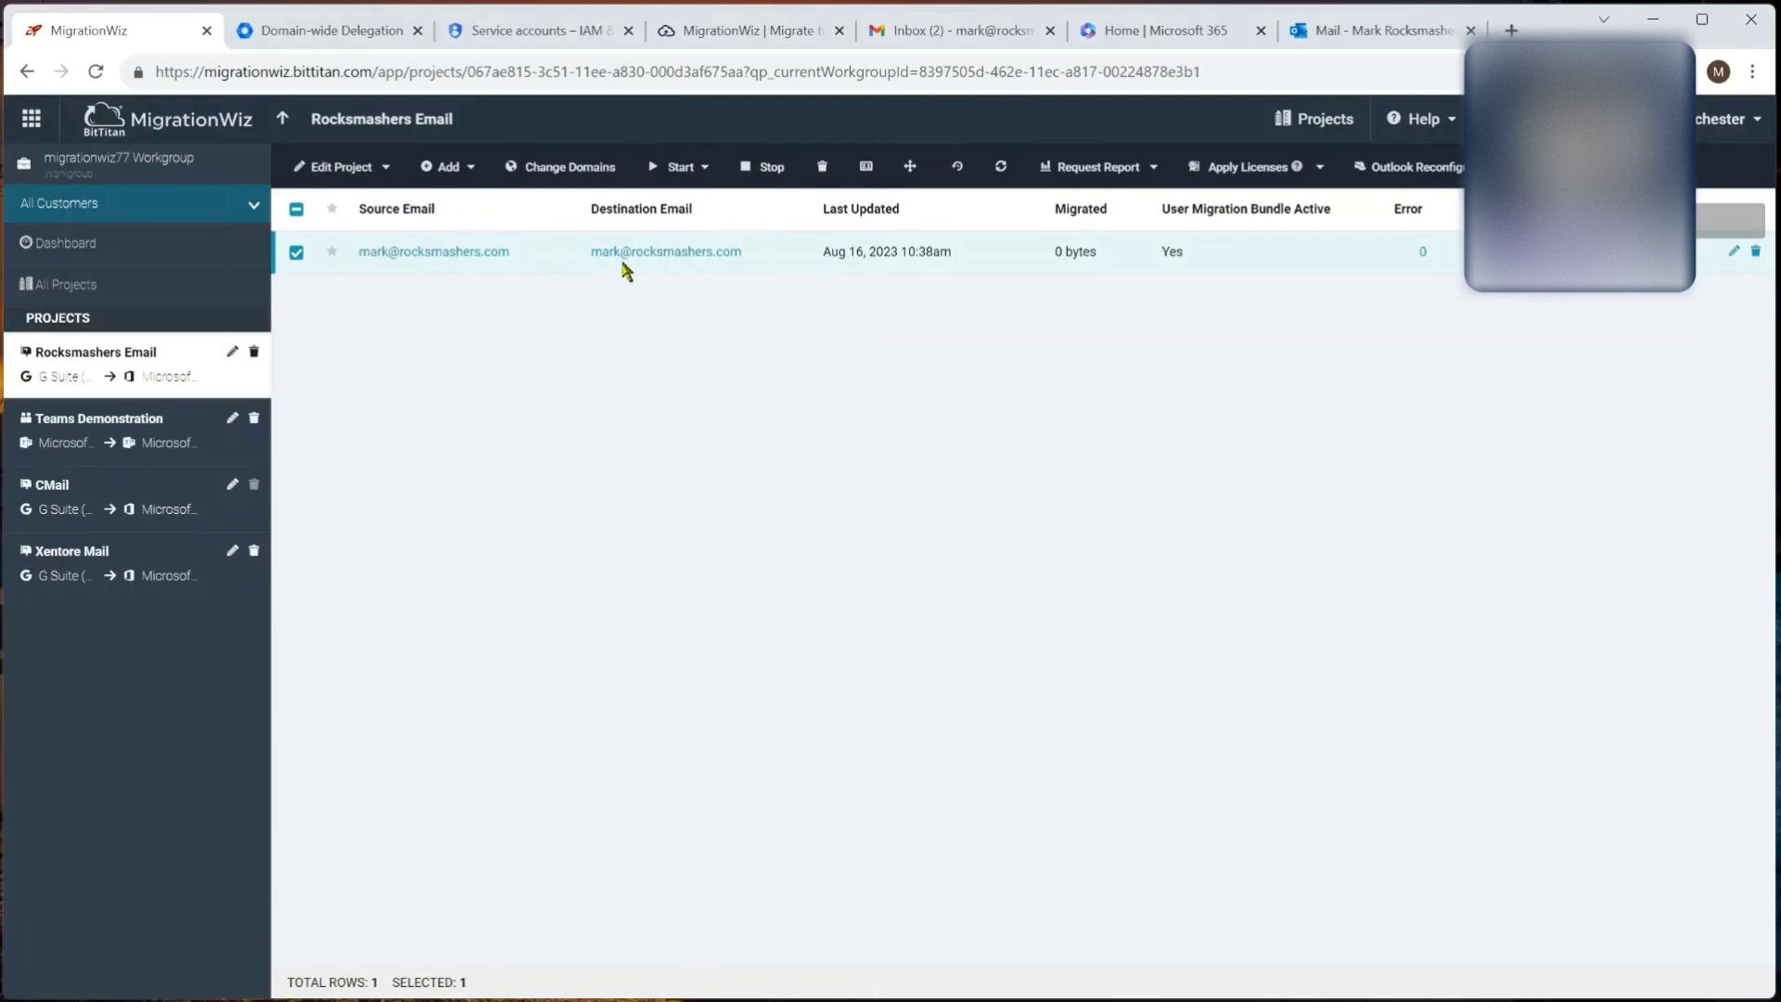
Step: Start a full migration of Contacts, Calendars and Mail, then switch to the Outlook tab
{"action": "left_click", "coordinate": [688, 168]}
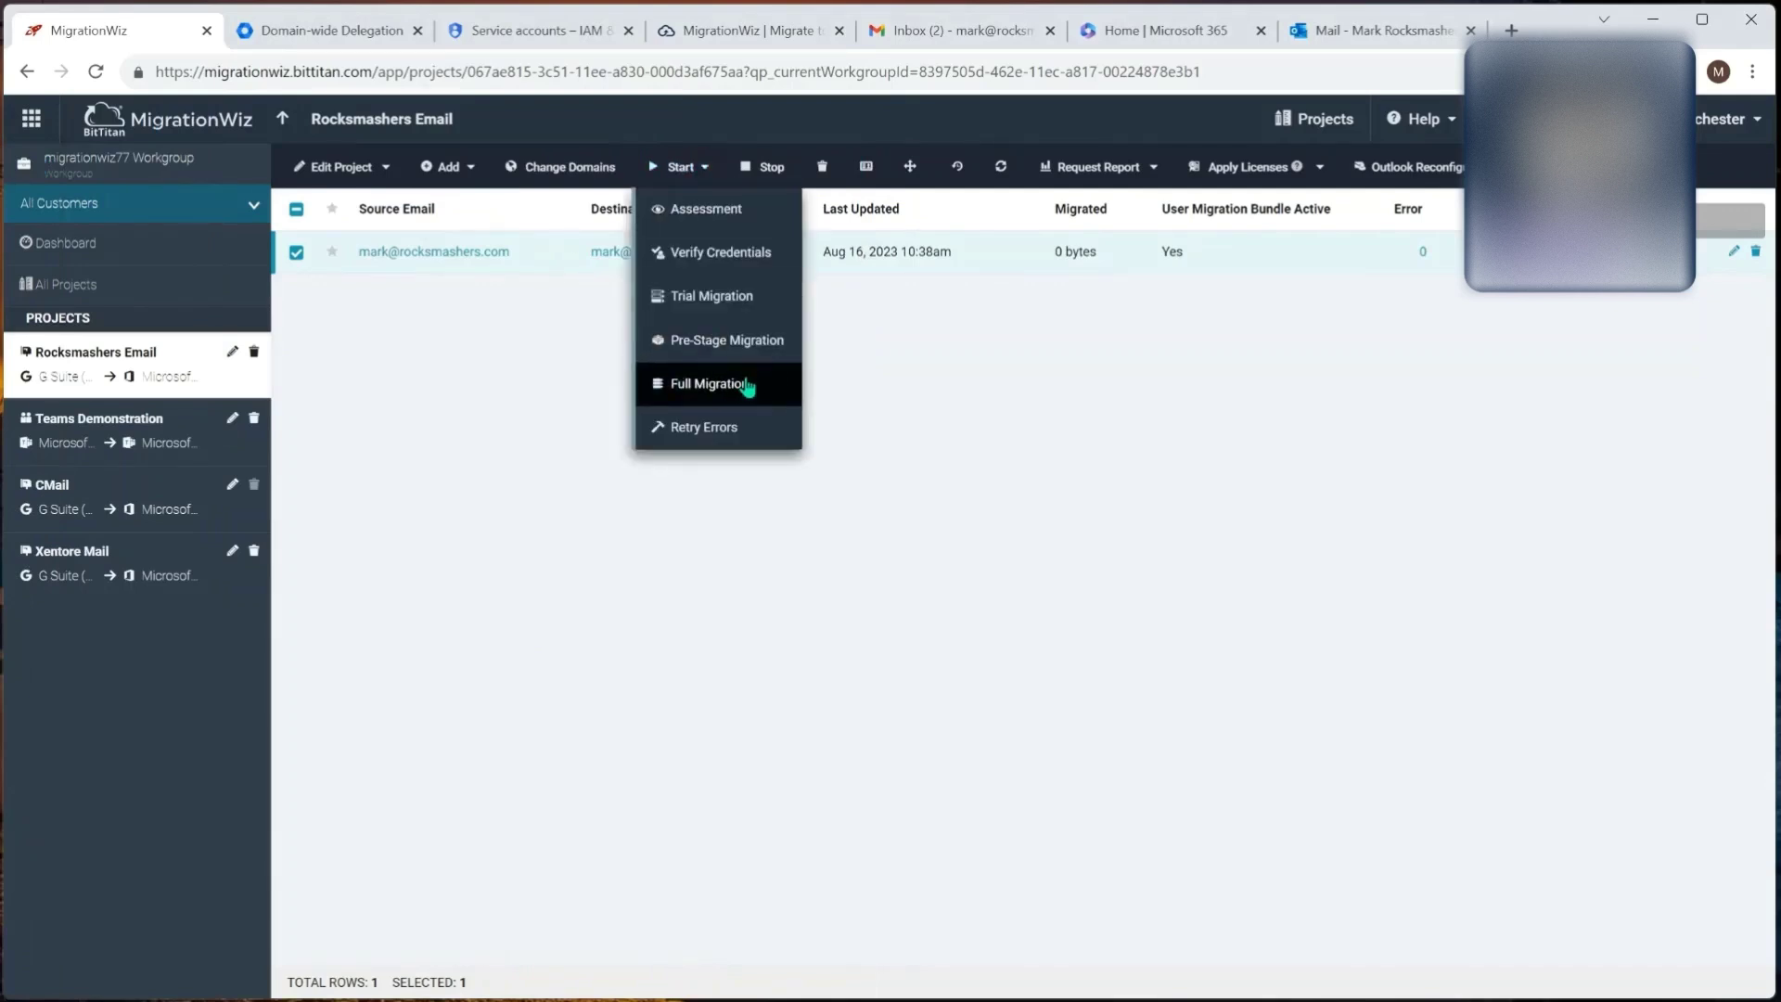
{"action": "left_click", "coordinate": [747, 387]}
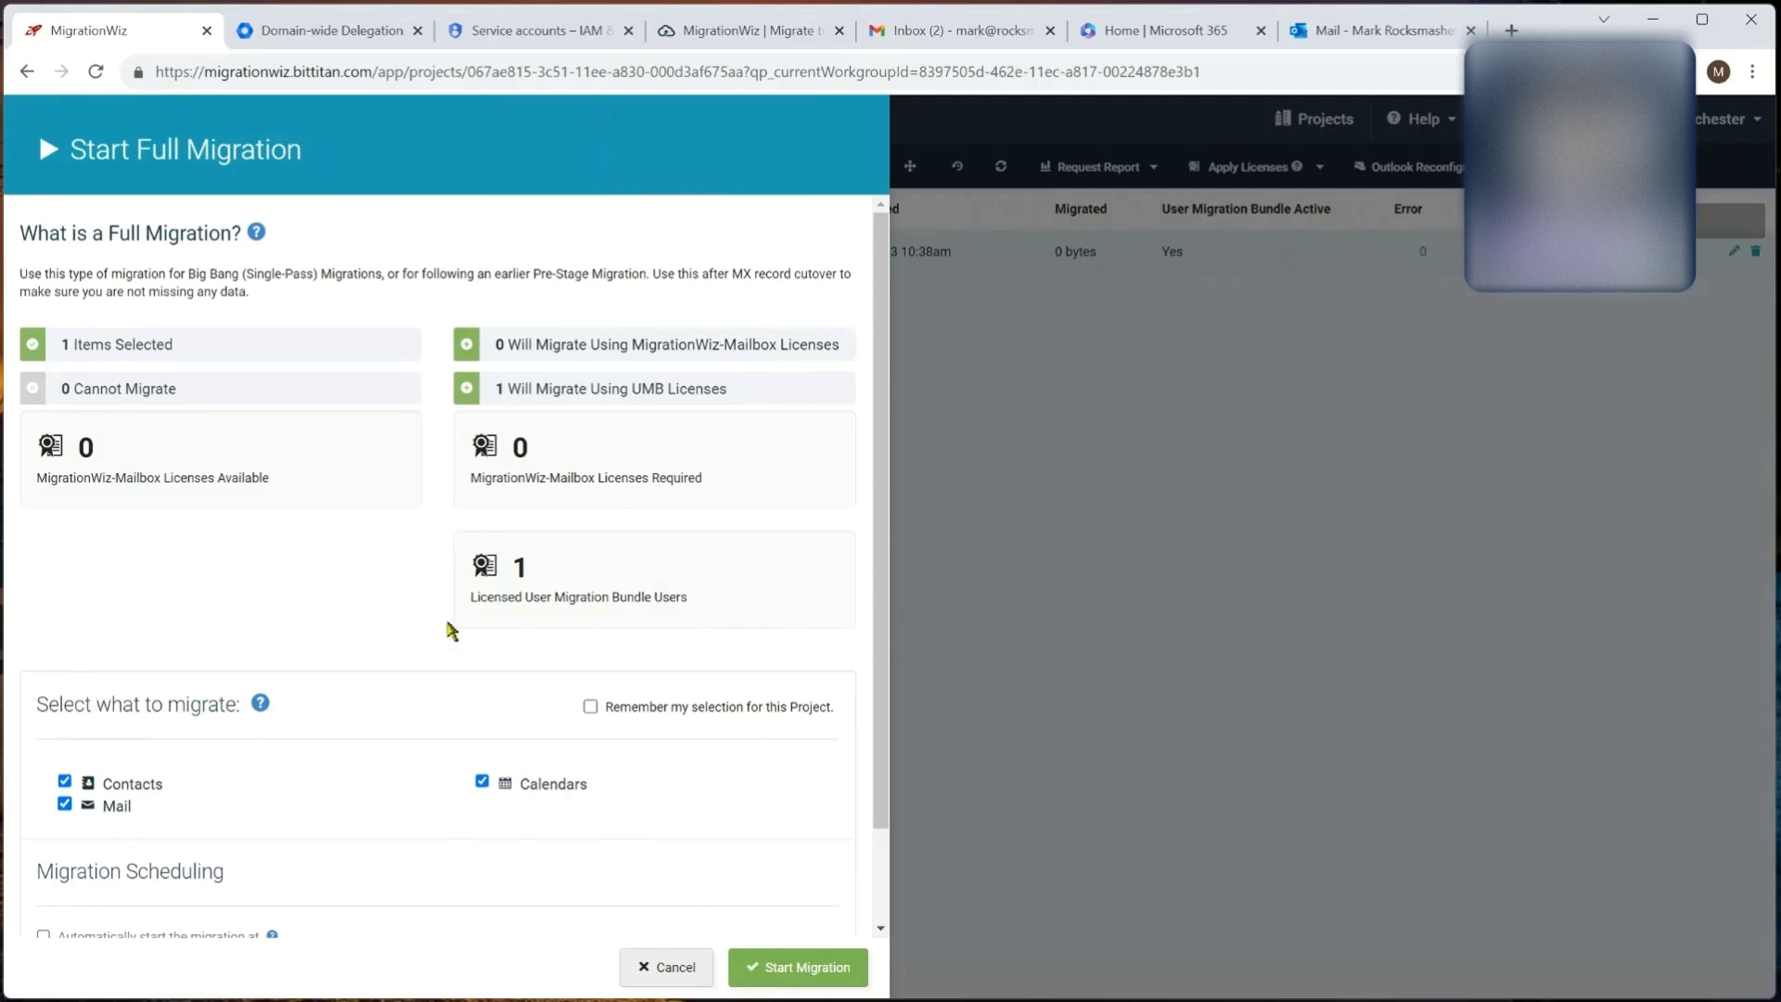
{"action": "scroll", "coordinate": [451, 631], "scroll_direction": "down", "scroll_amount": 1}
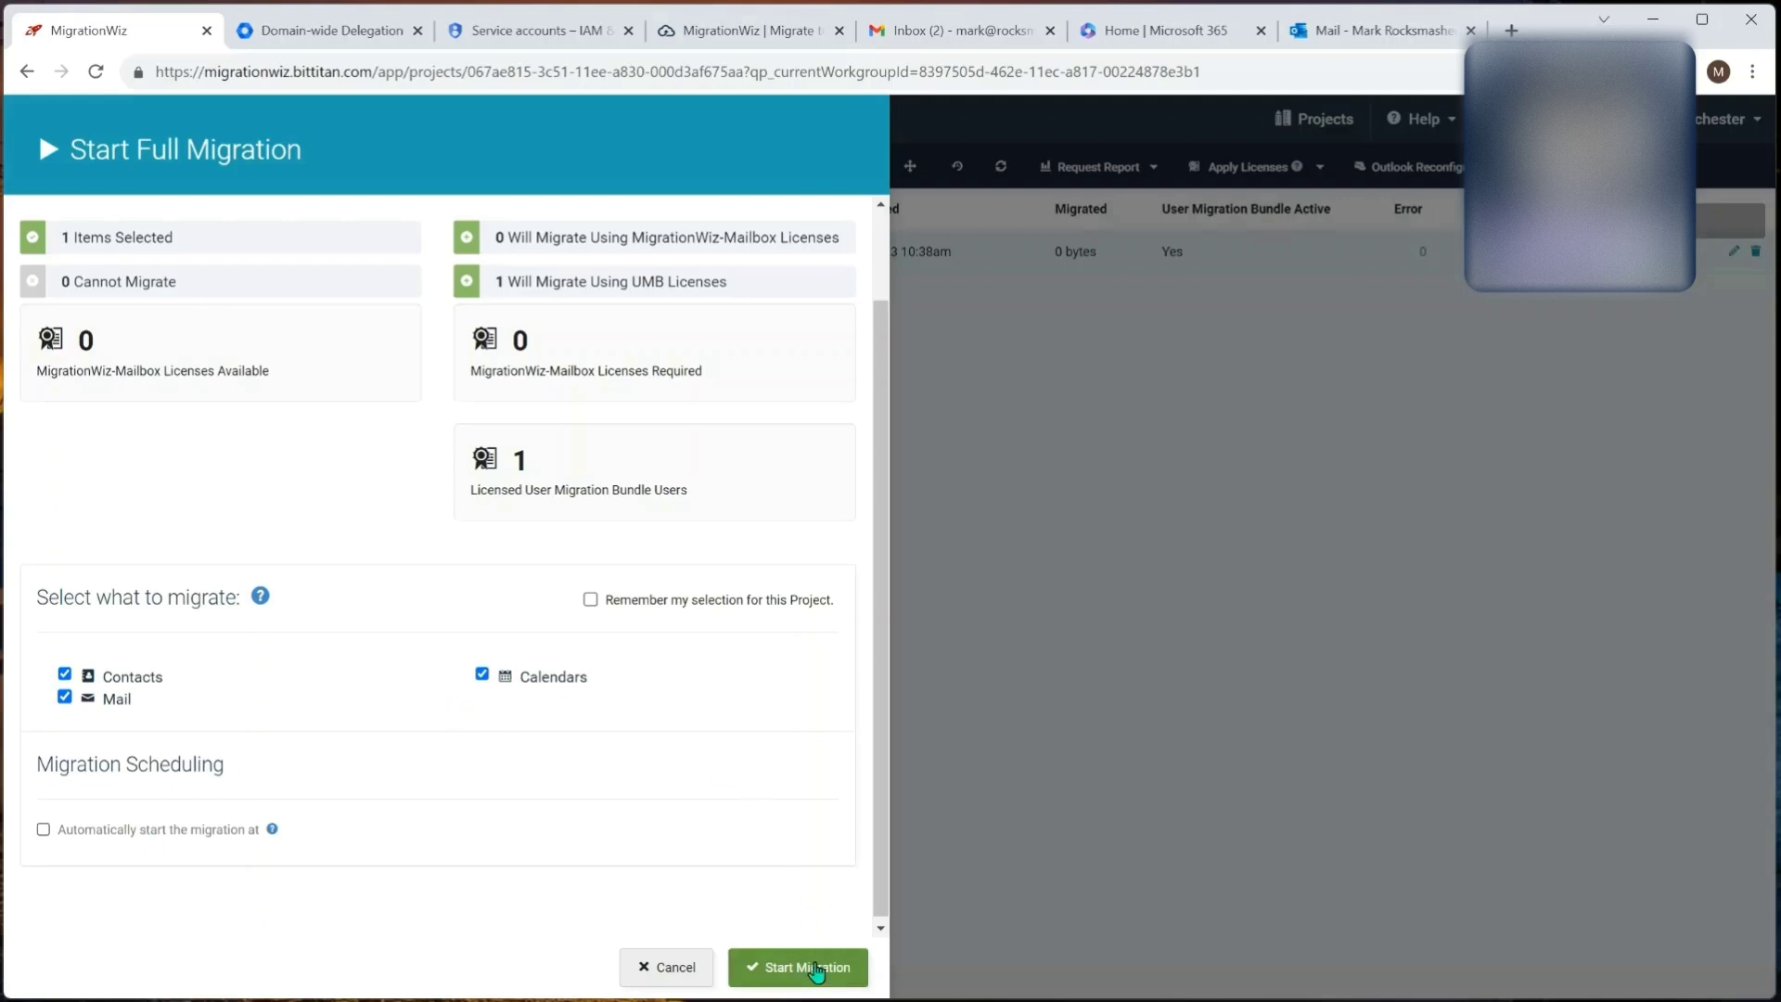
{"action": "left_click", "coordinate": [817, 969]}
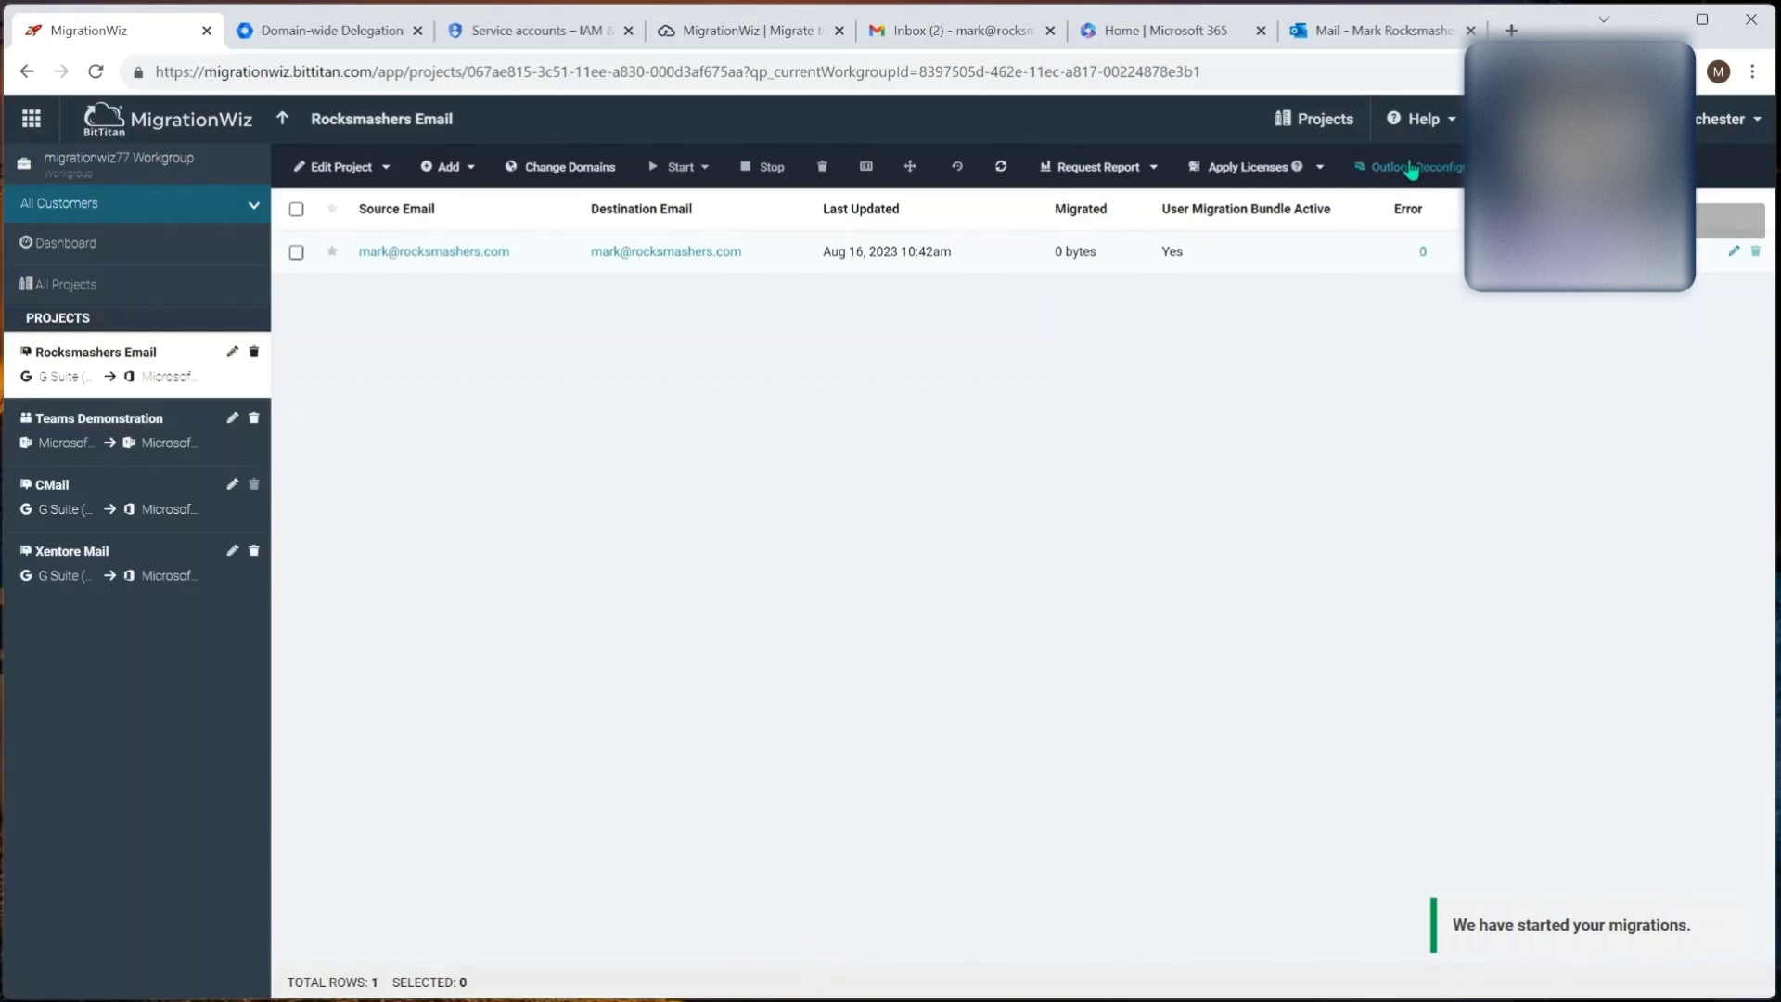
{"action": "left_click", "coordinate": [1379, 32]}
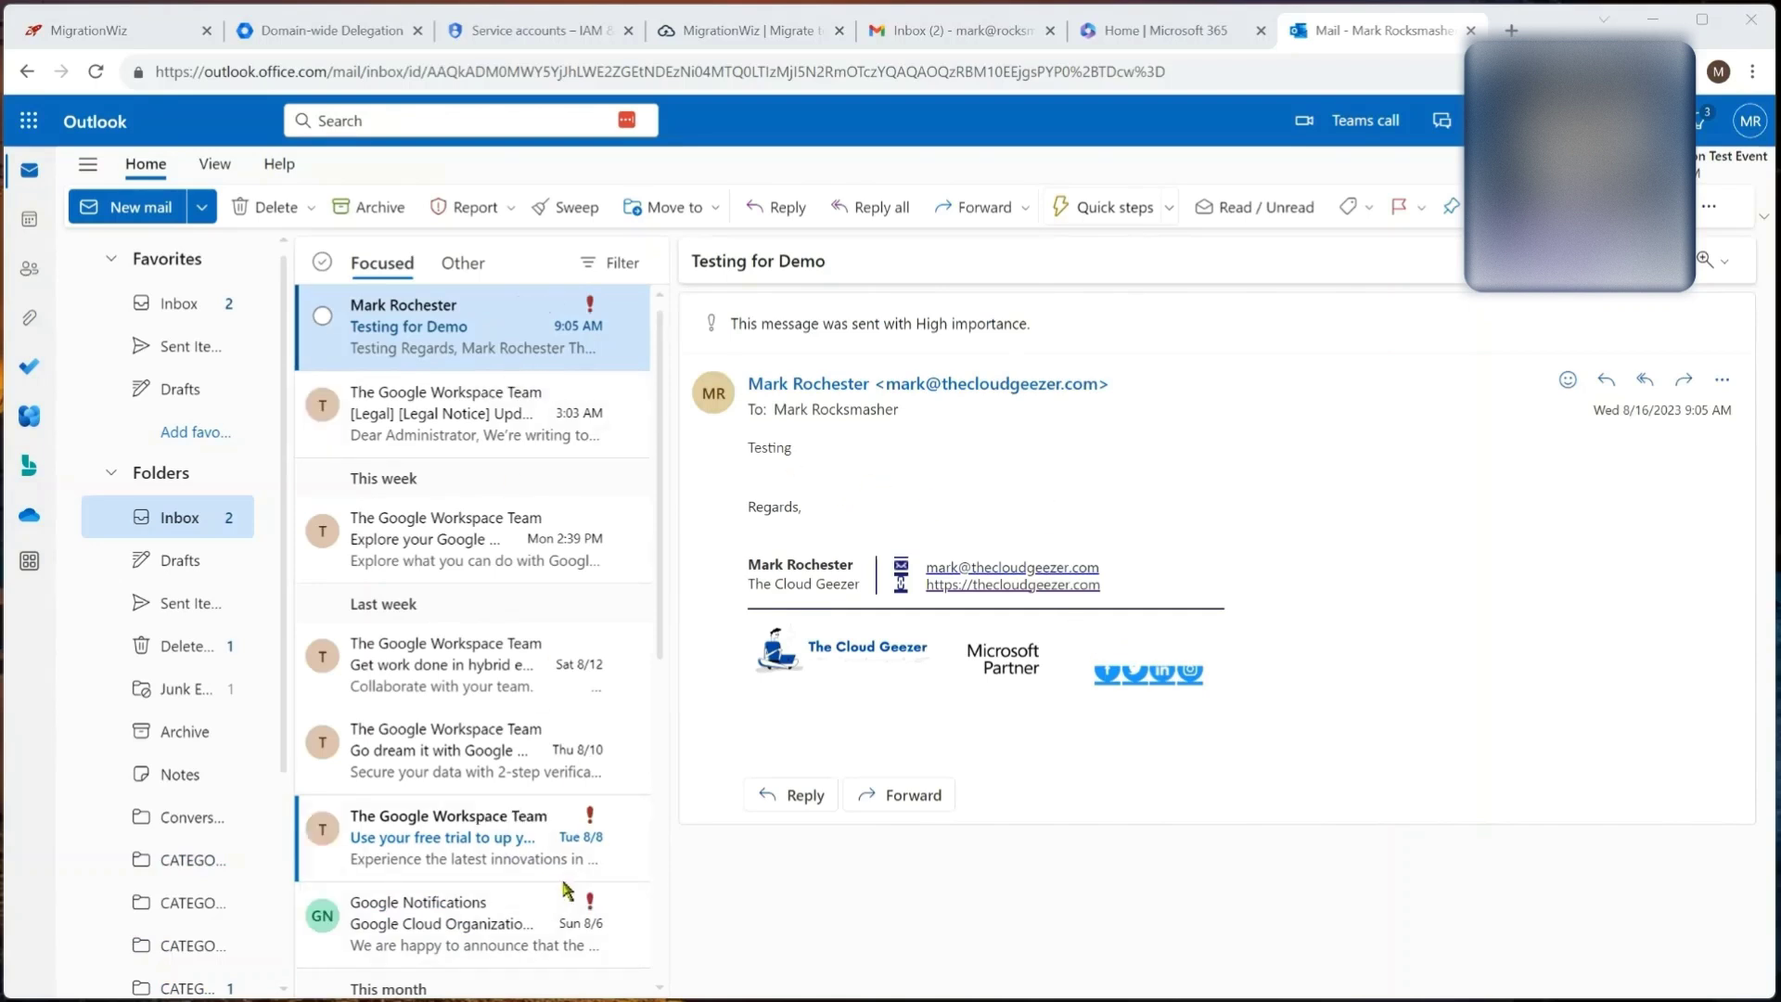
Step: Review the migrated calendar, contacts and inbox in Outlook, then return to MigrationWiz
{"action": "left_click", "coordinate": [28, 223]}
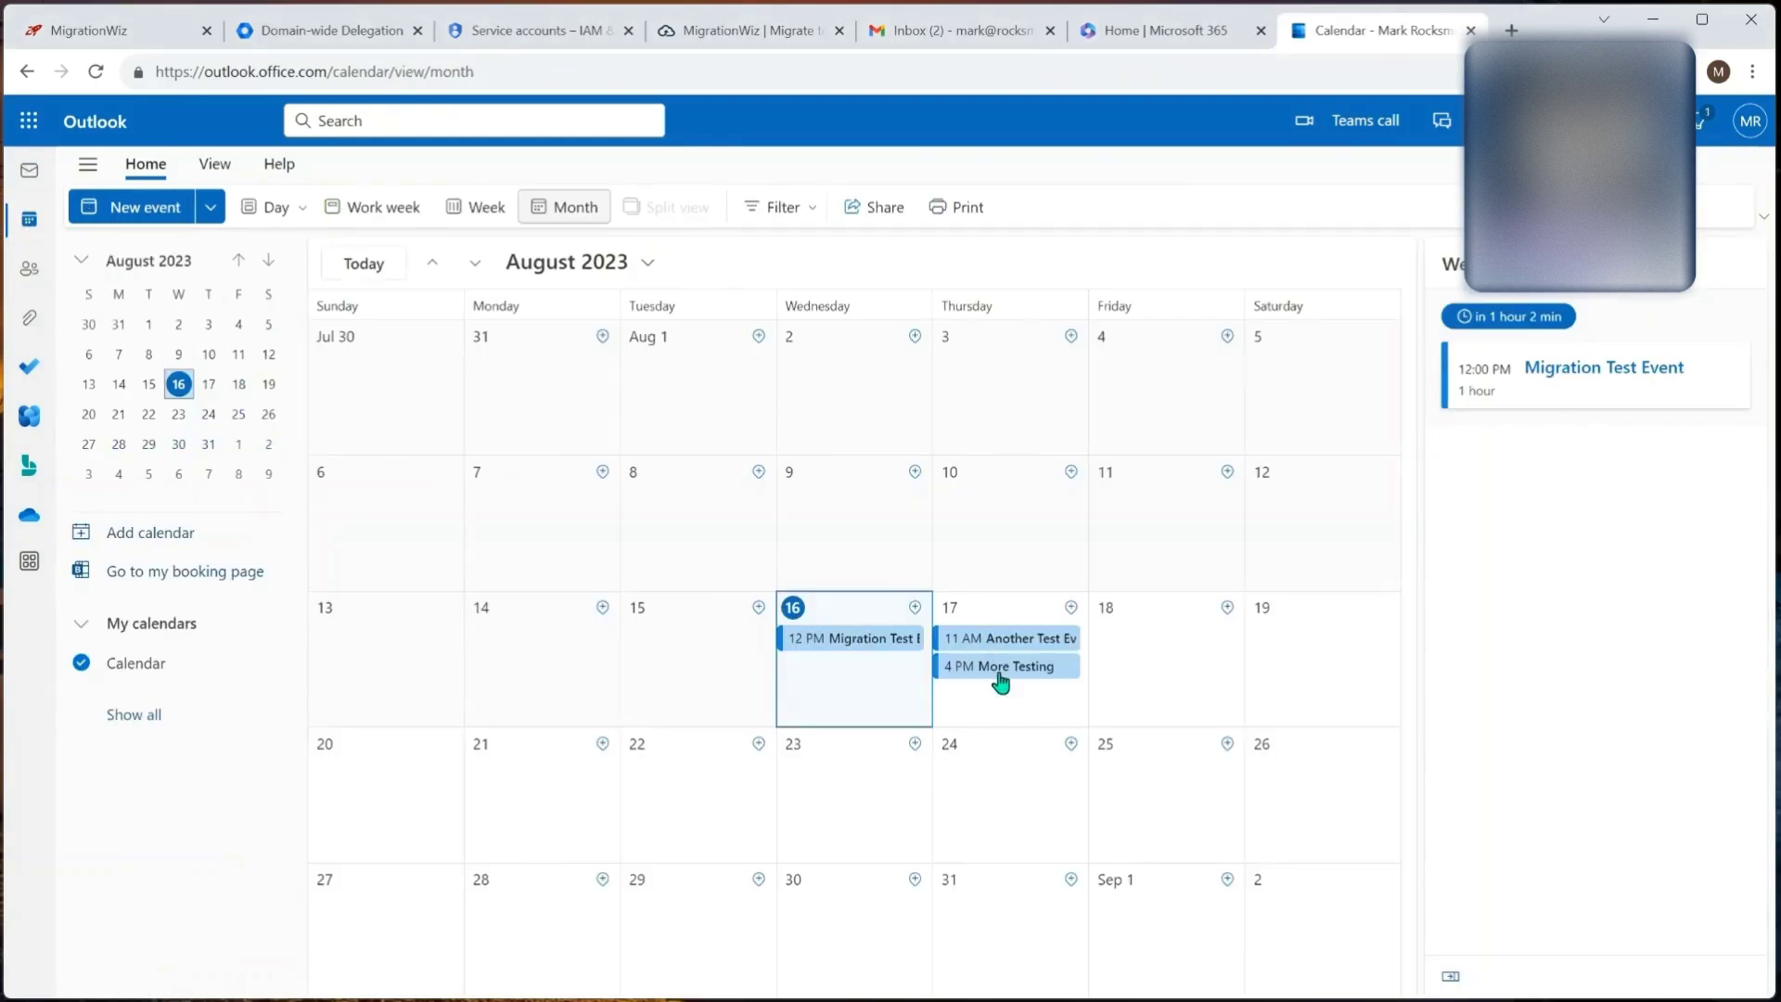
{"action": "left_click", "coordinate": [29, 278]}
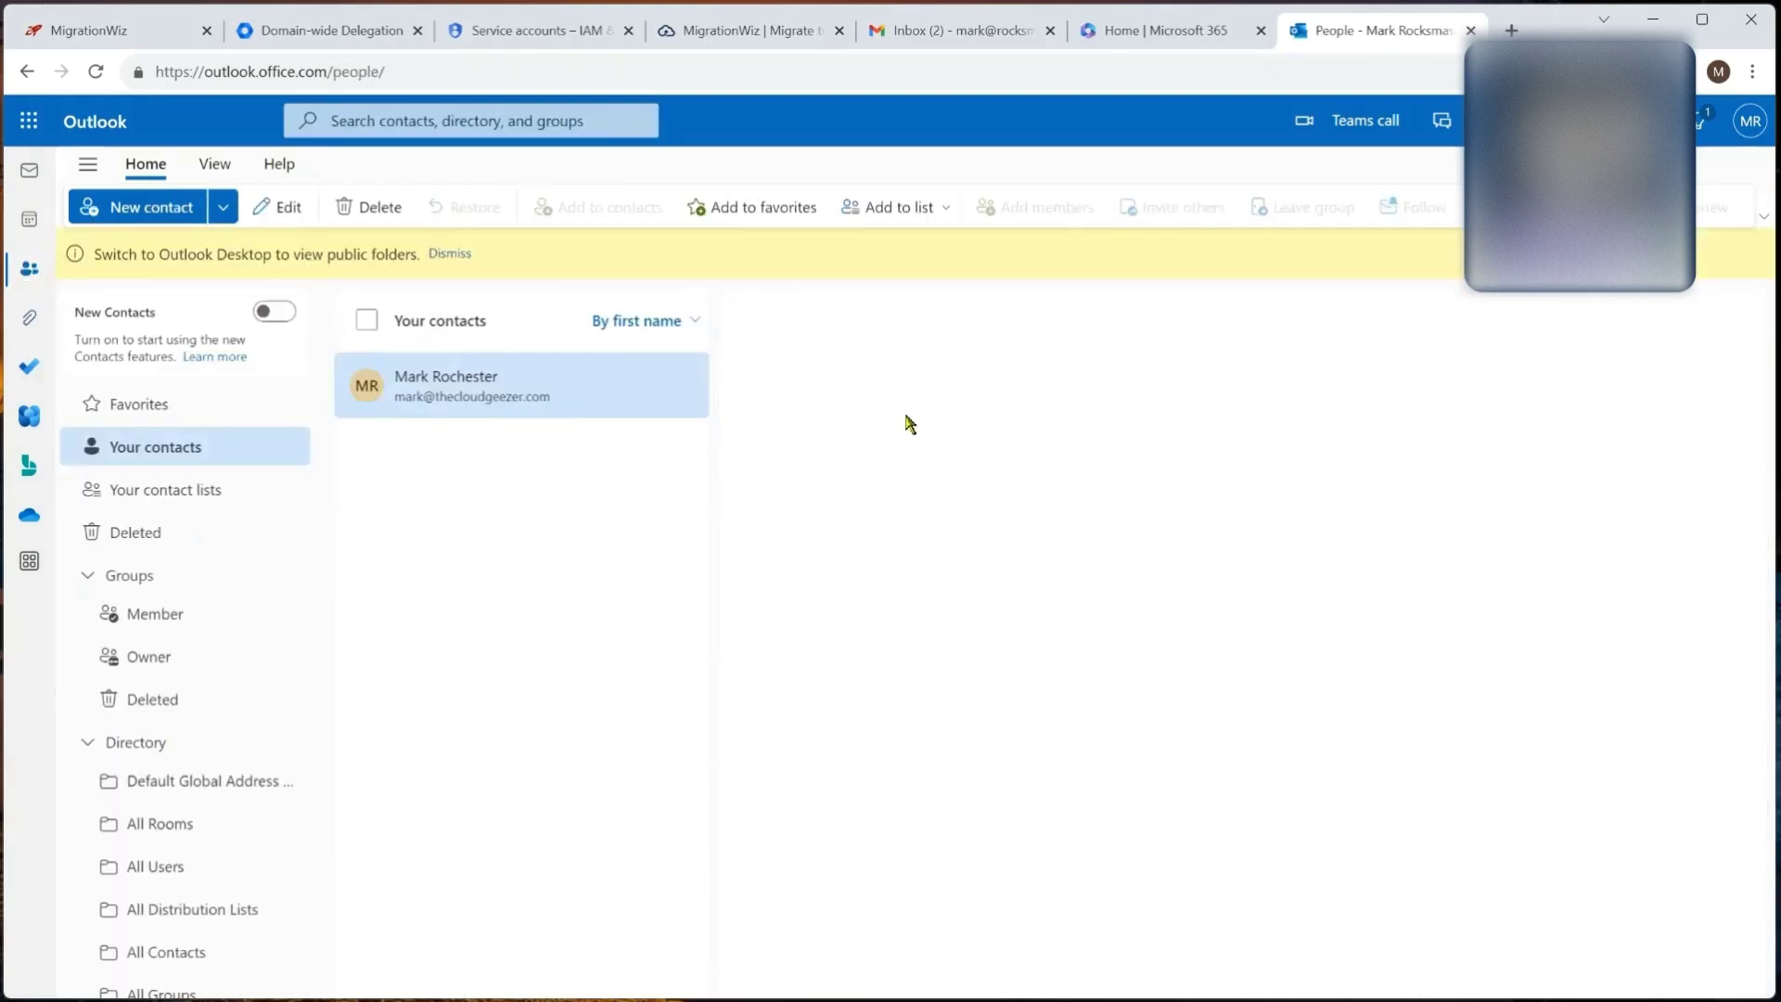
{"action": "left_click", "coordinate": [29, 171]}
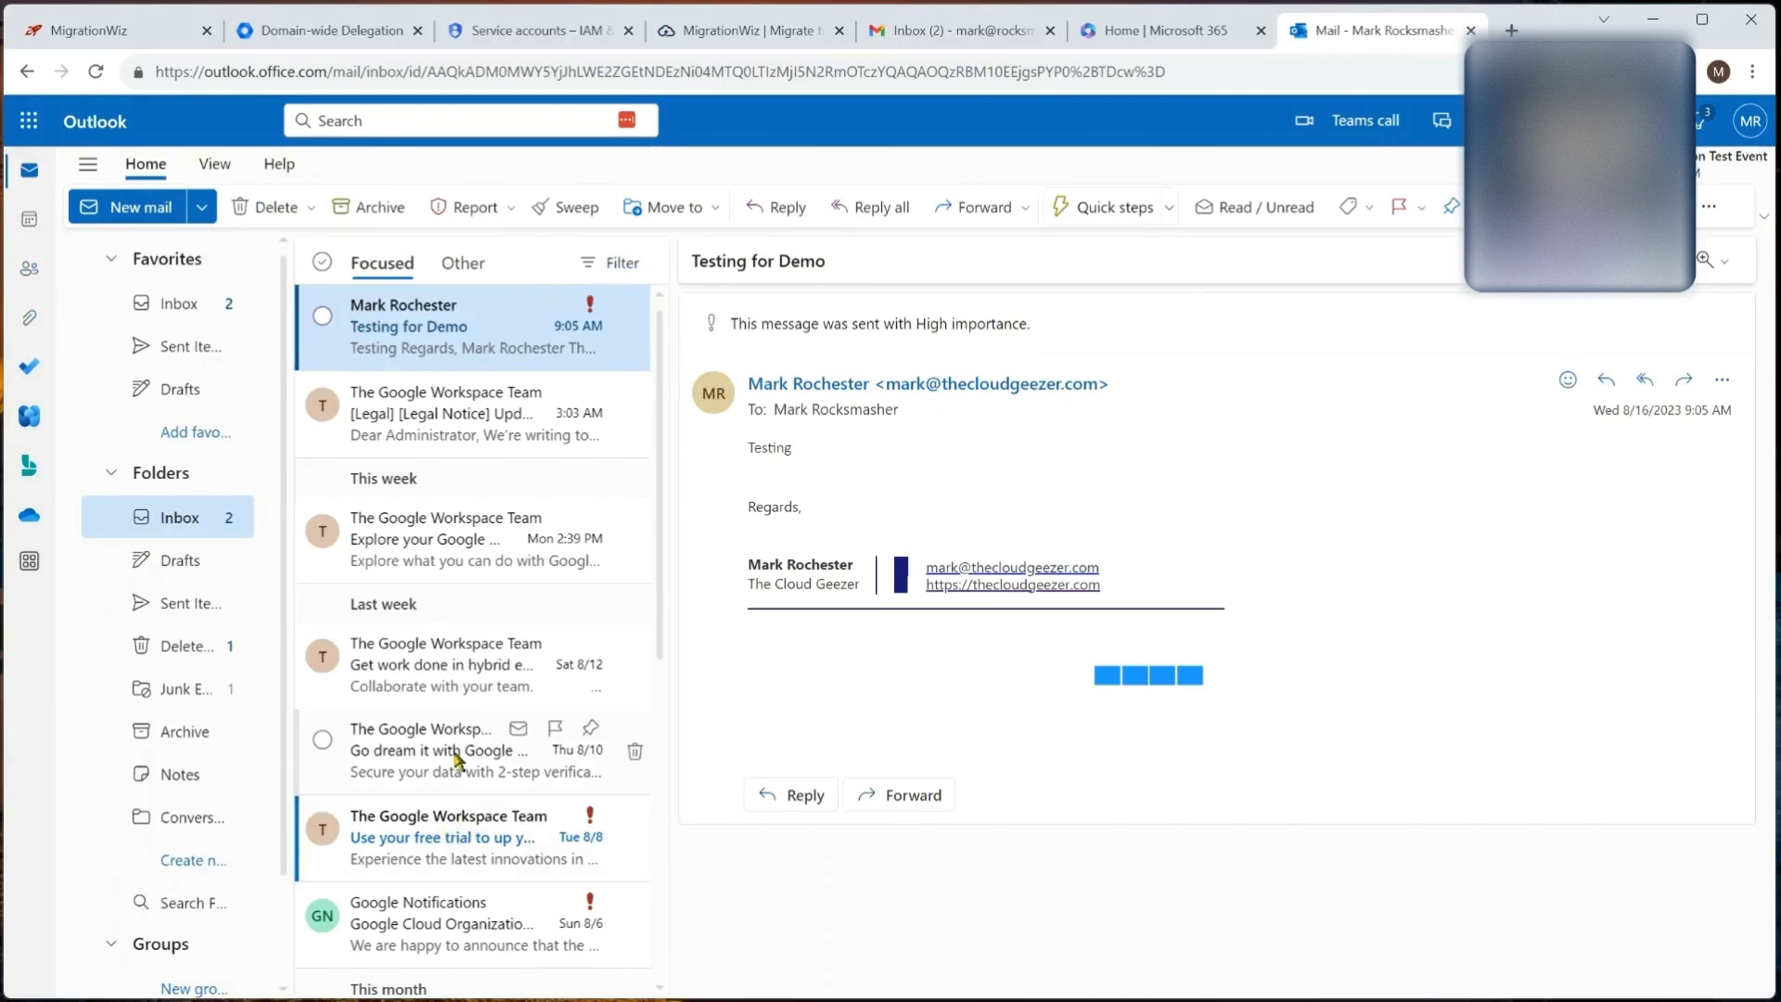
{"action": "left_click", "coordinate": [134, 30]}
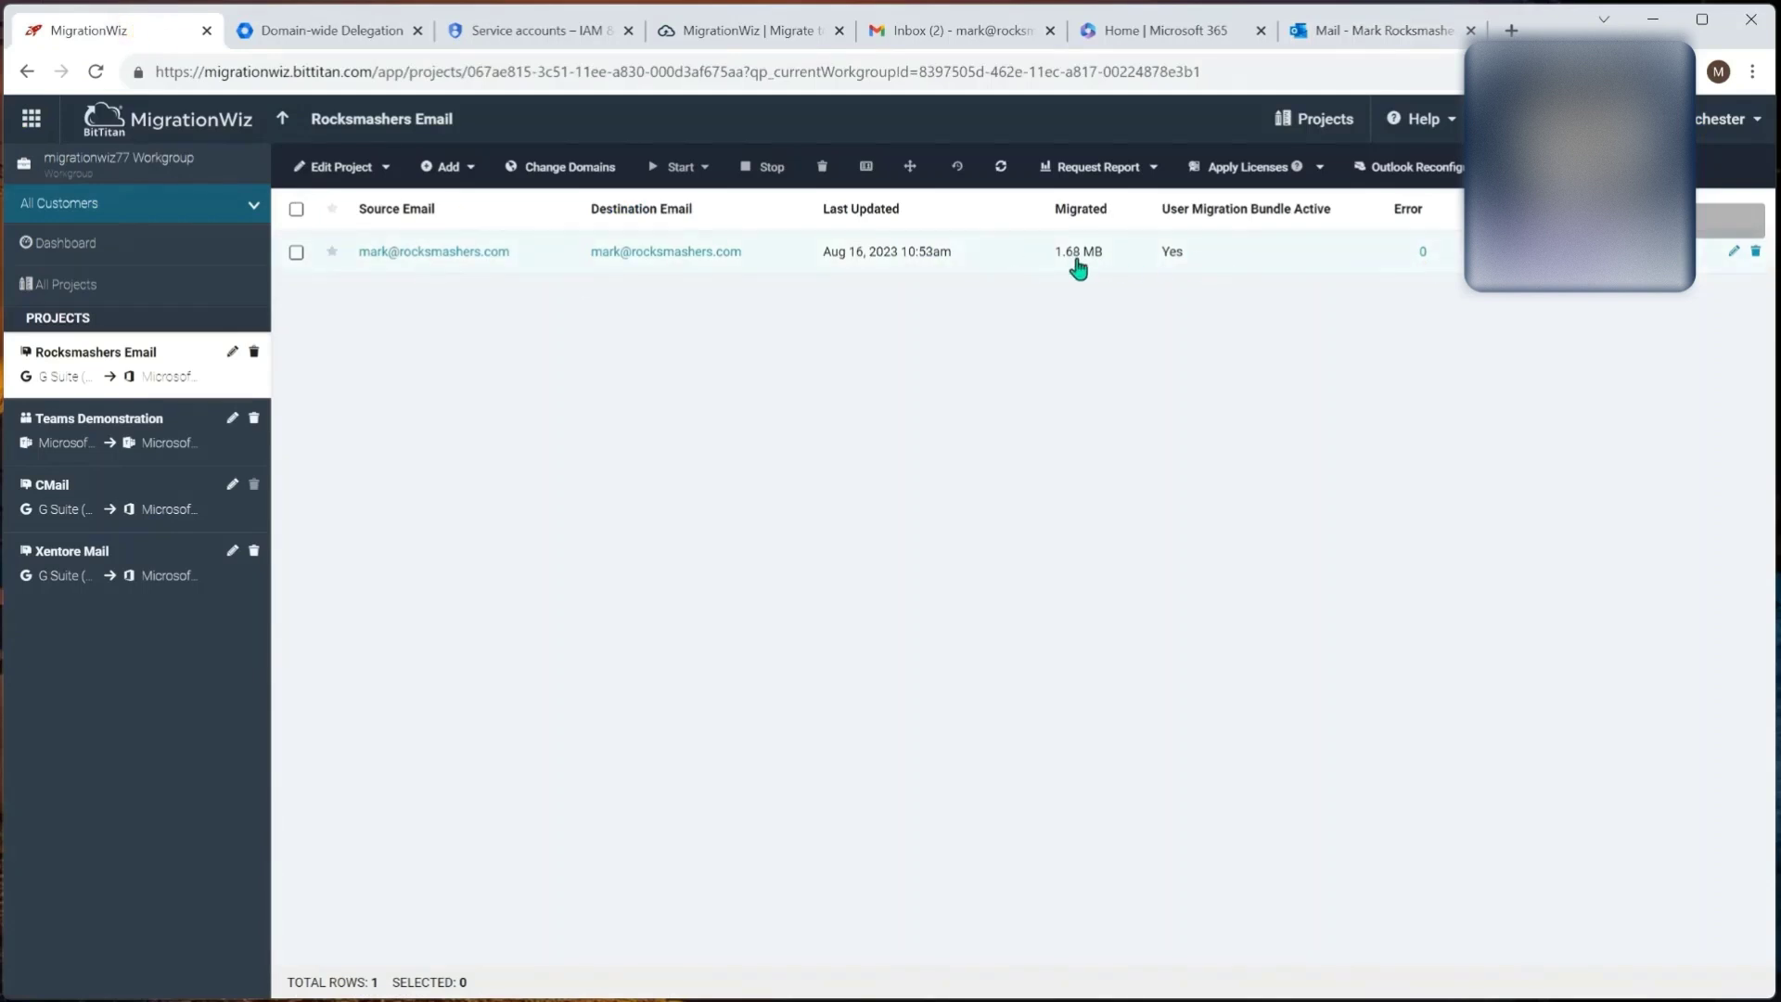
{"action": "left_click", "coordinate": [444, 251]}
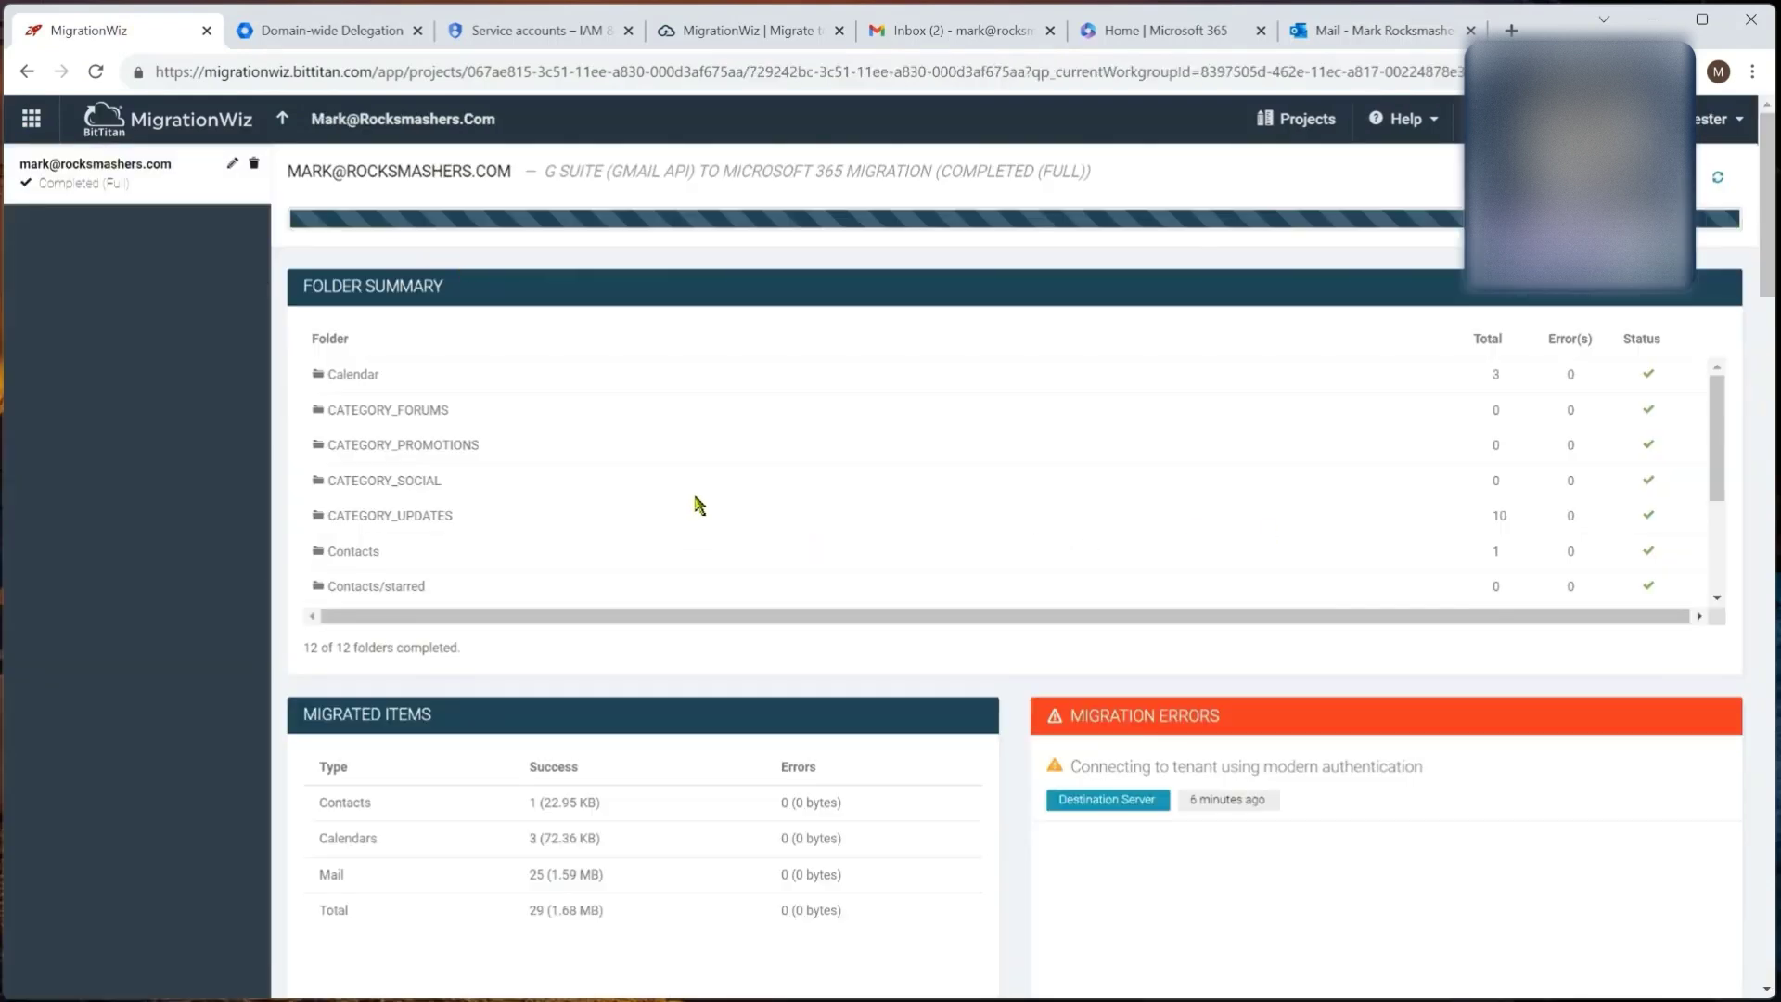
{"action": "left_click_drag", "start_coordinate": [1717, 417], "coordinate": [1726, 508]}
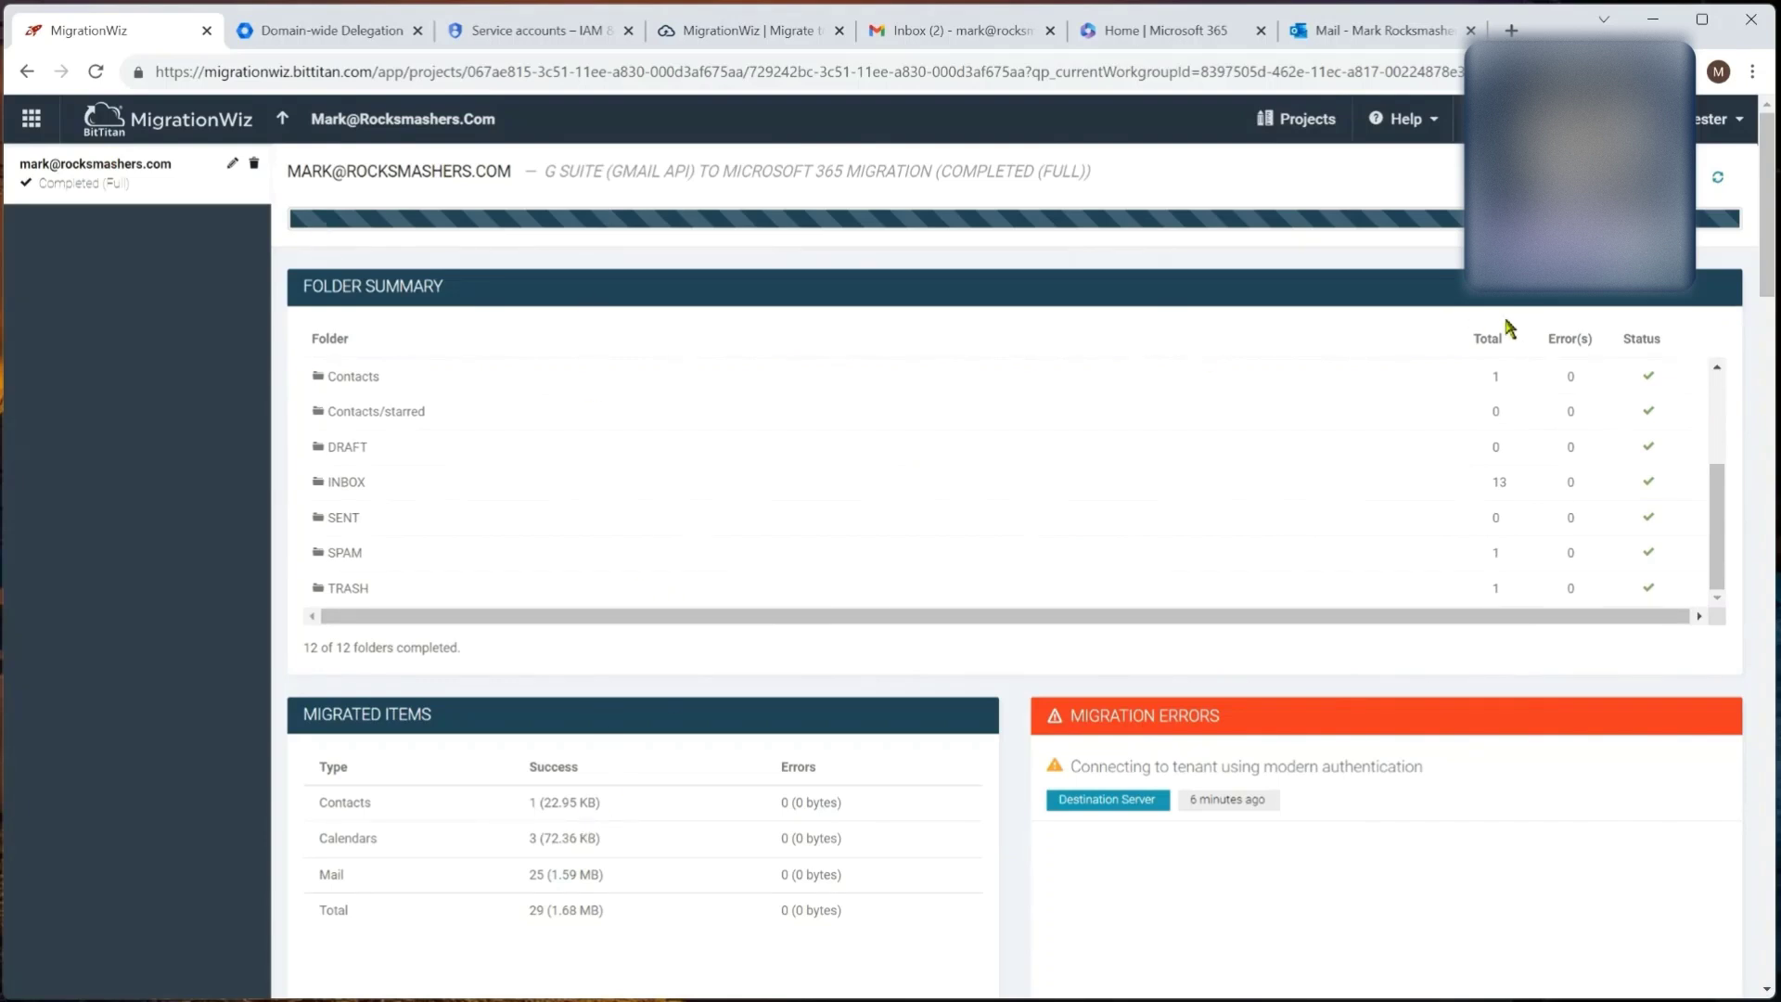
{"action": "left_click", "coordinate": [291, 125]}
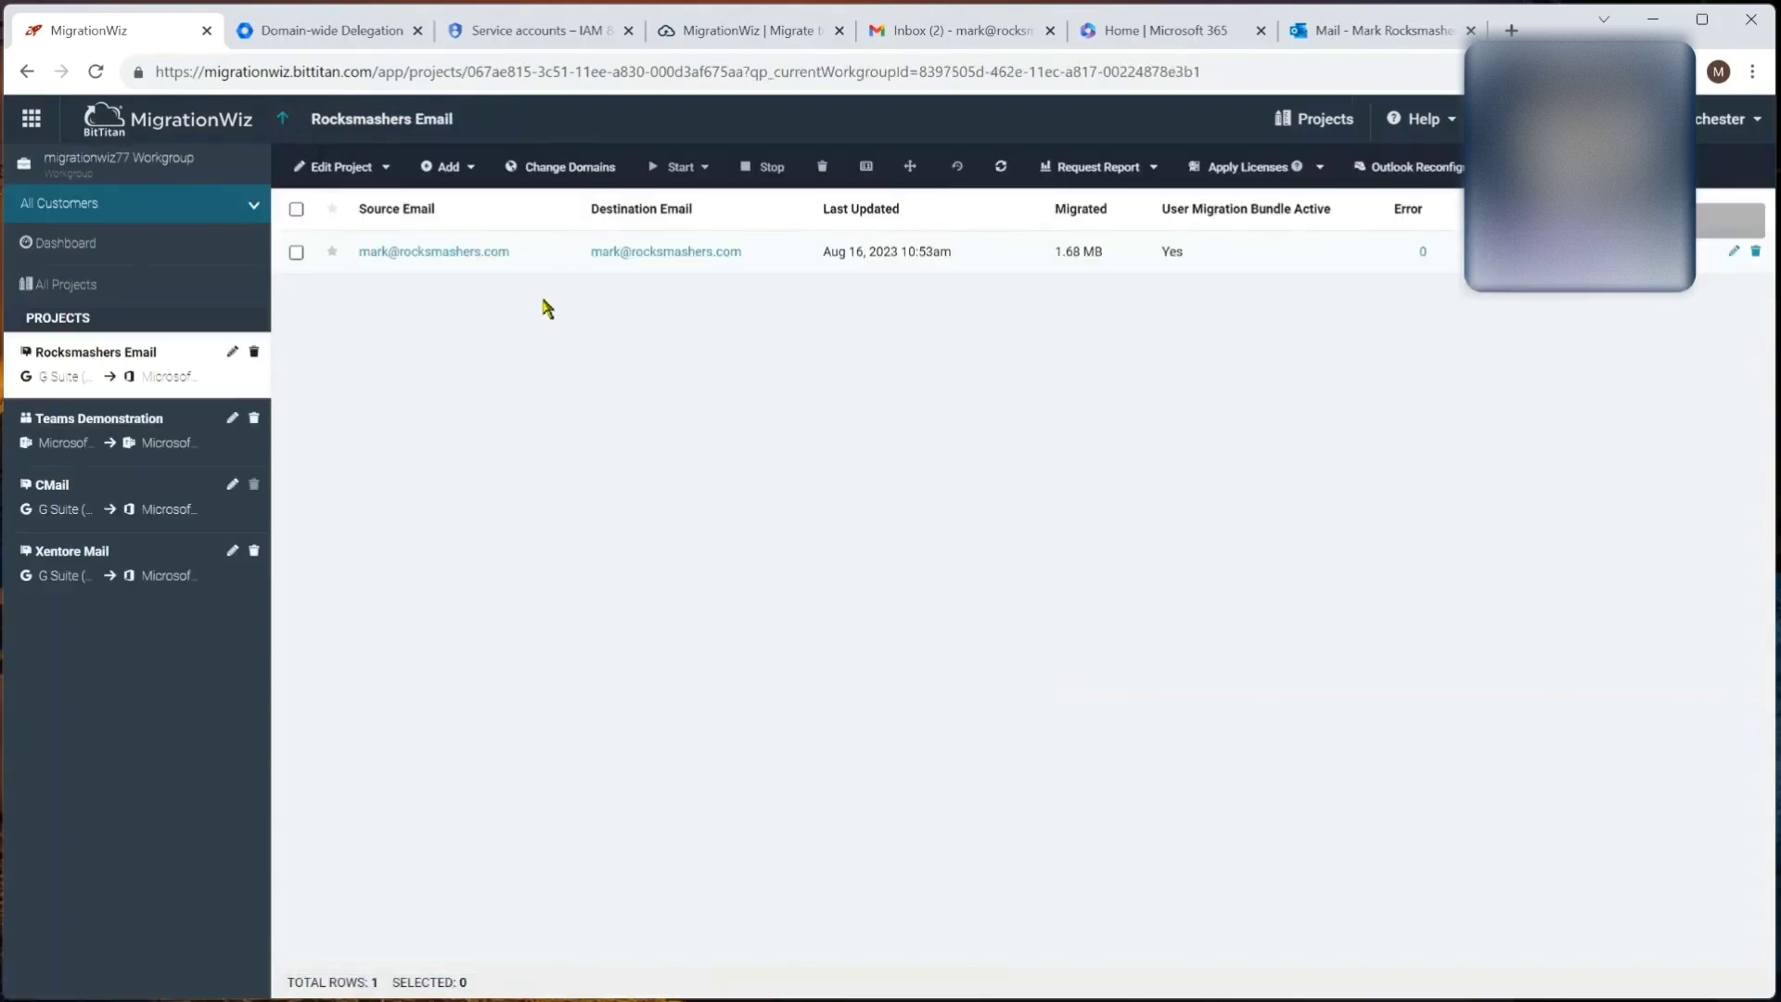